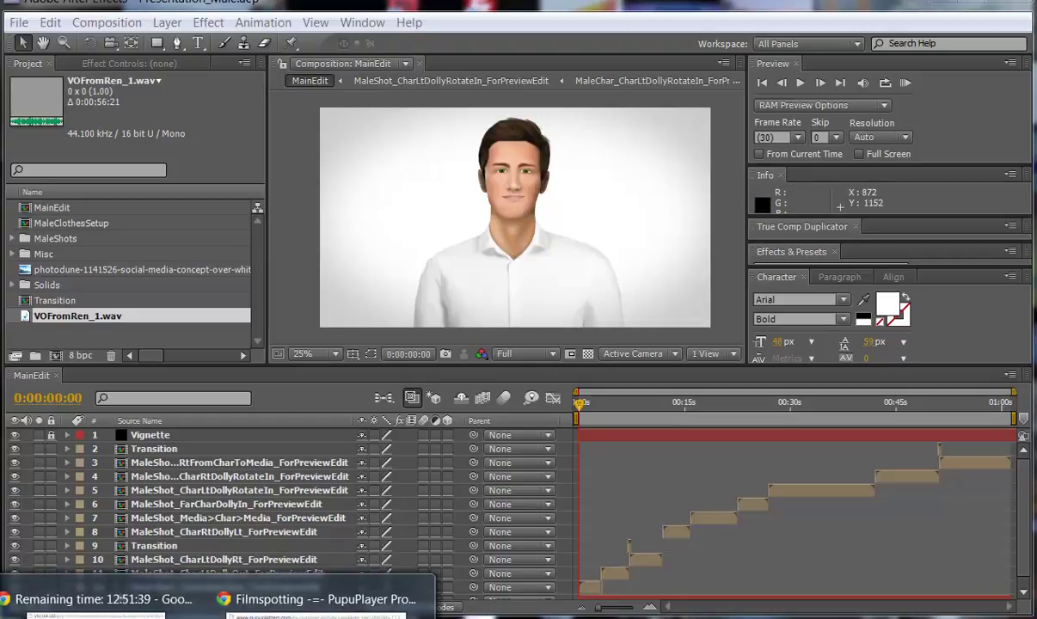
Switch to the browser and review the AudioJungle page for the track A Way To The Top, including its web address and author
click(176, 607)
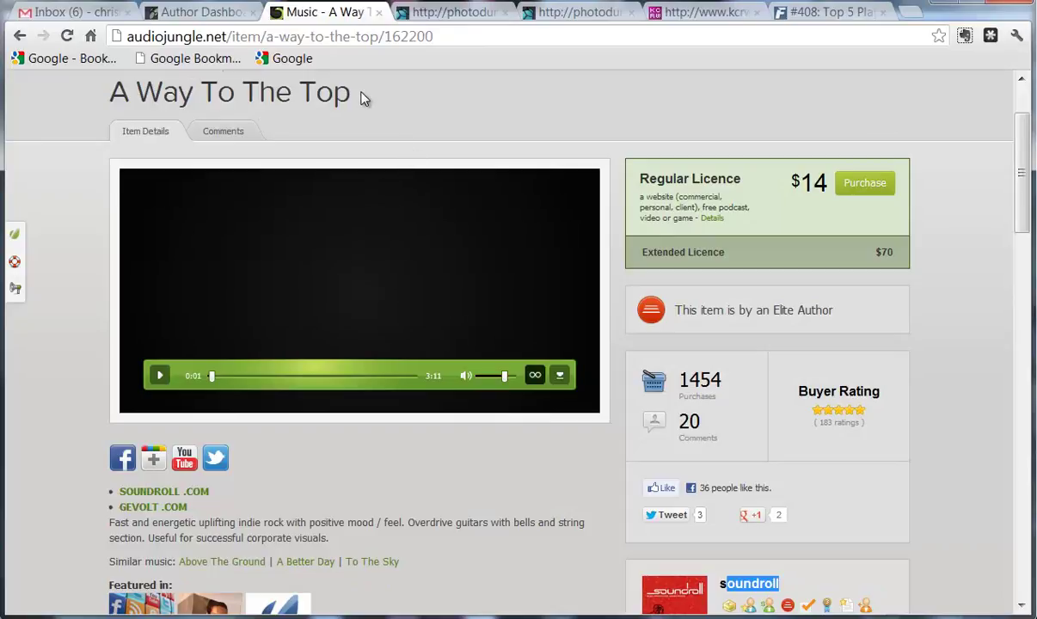
mouse_move(363, 93)
mouse_down()
mouse_move(270, 101)
mouse_move(352, 104)
mouse_up()
click(349, 110)
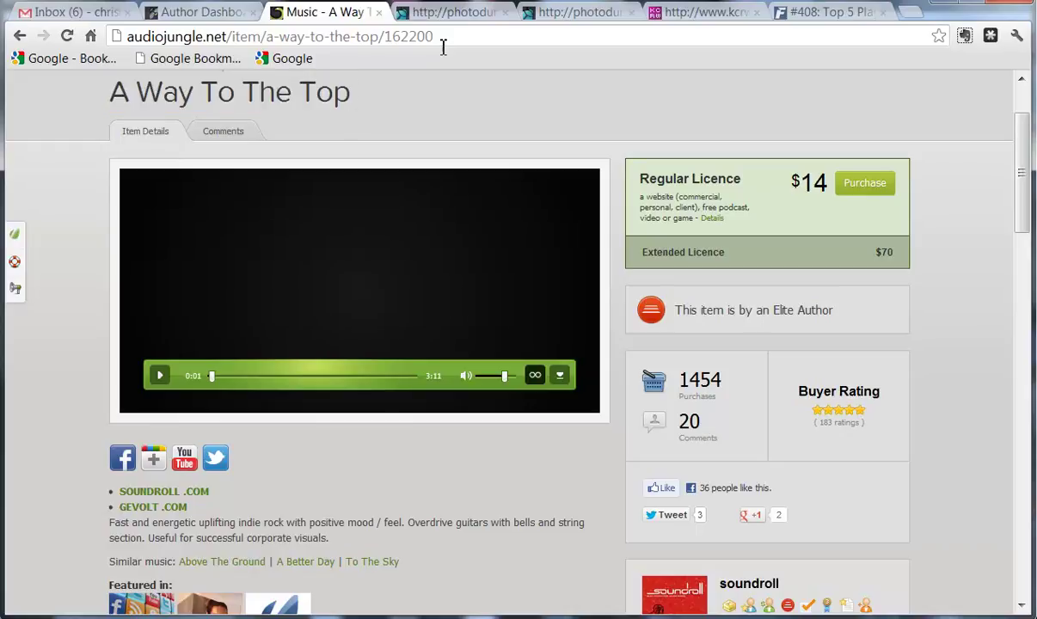
drag(425, 36, 126, 38)
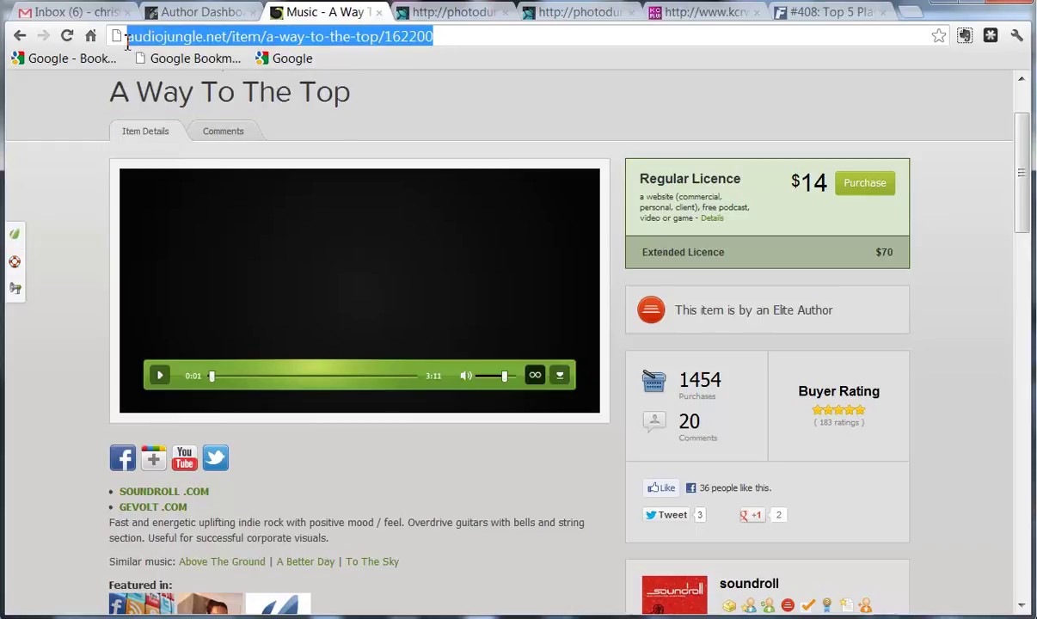
drag(780, 584, 716, 584)
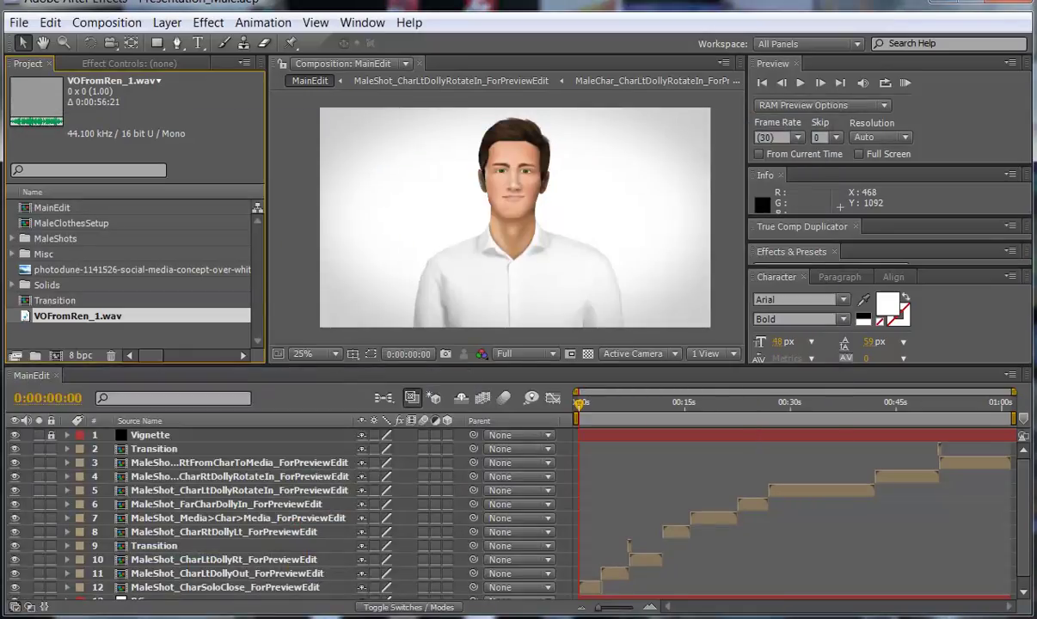
Examine the Presentation - ForTutorial folder, including its Assets subfolder and the Presentation_Male project file, then return to After Effects
mouse_move(87, 614)
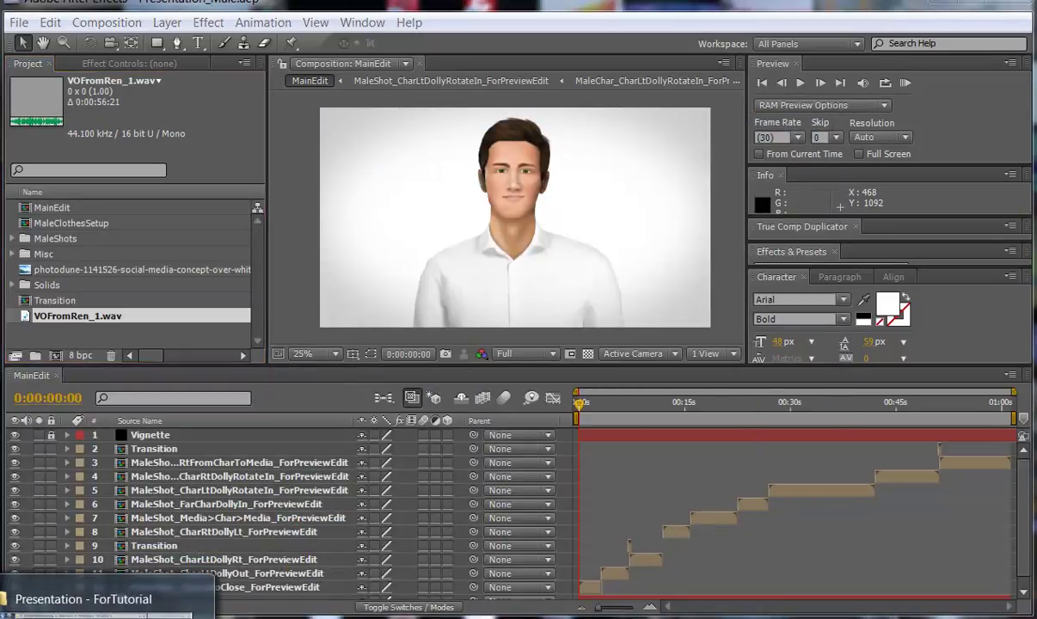
click(87, 613)
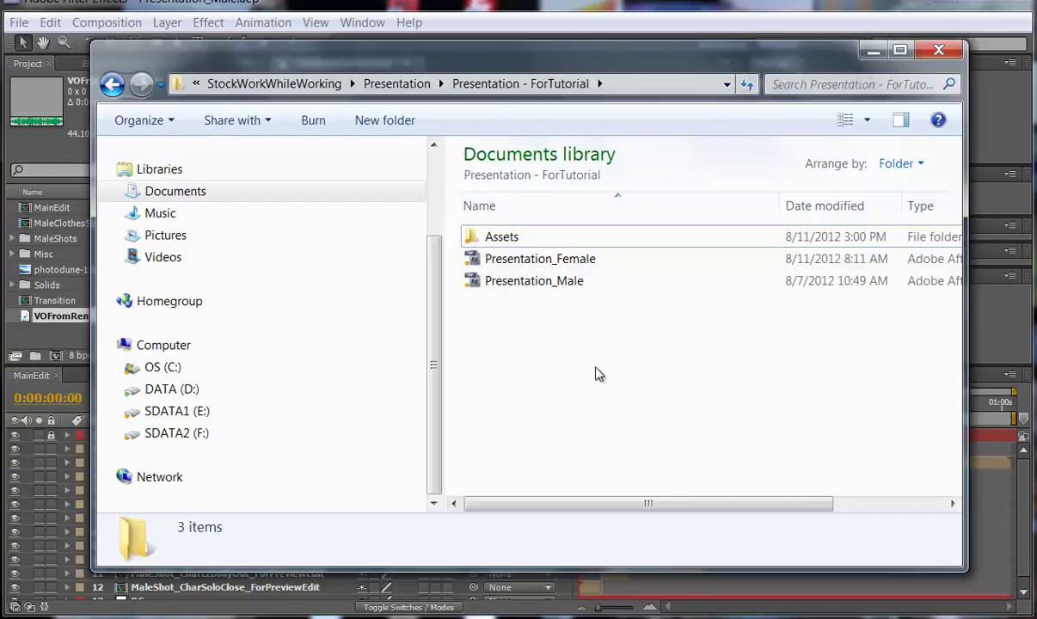
click(592, 287)
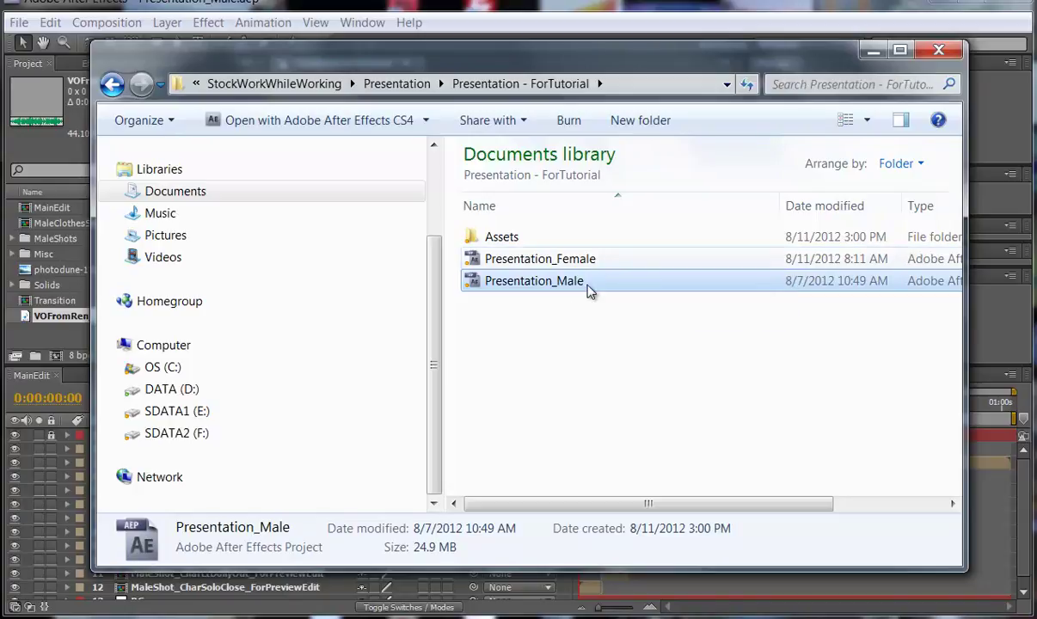
double_click(498, 237)
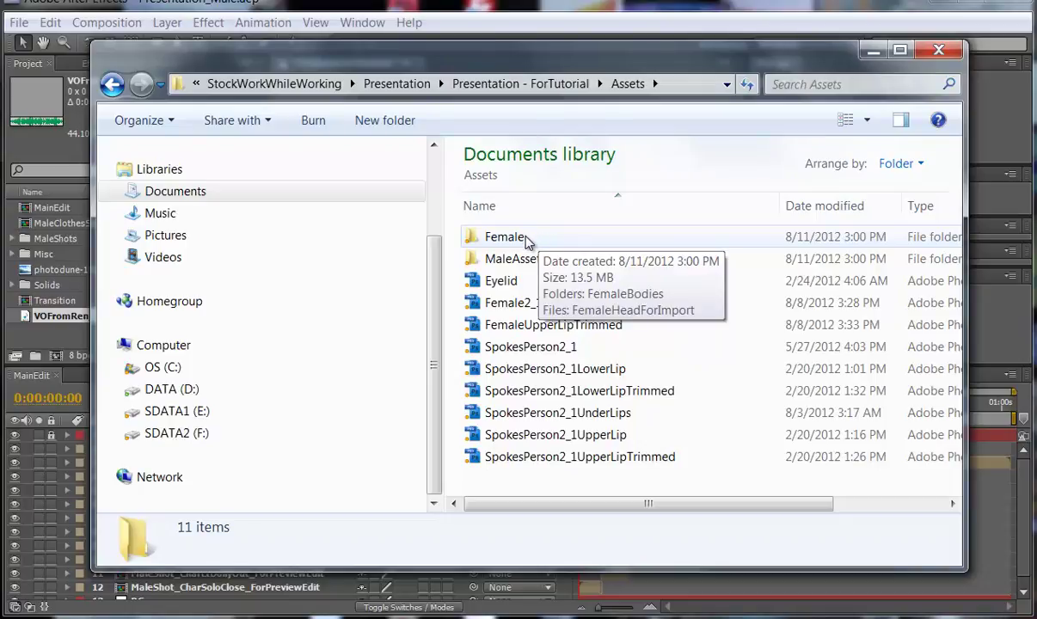
click(112, 85)
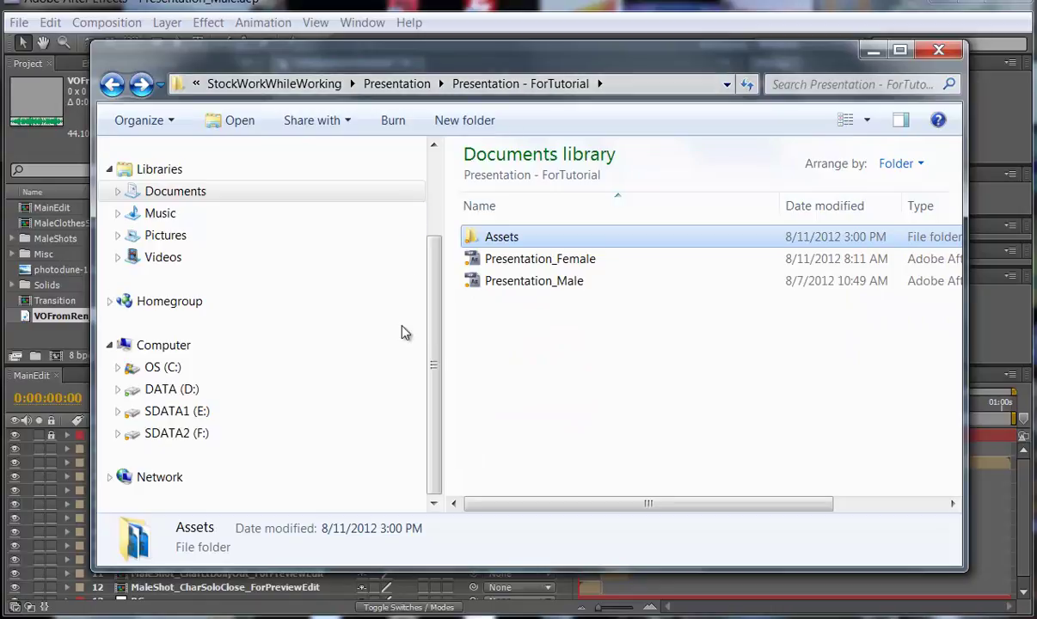
click(547, 290)
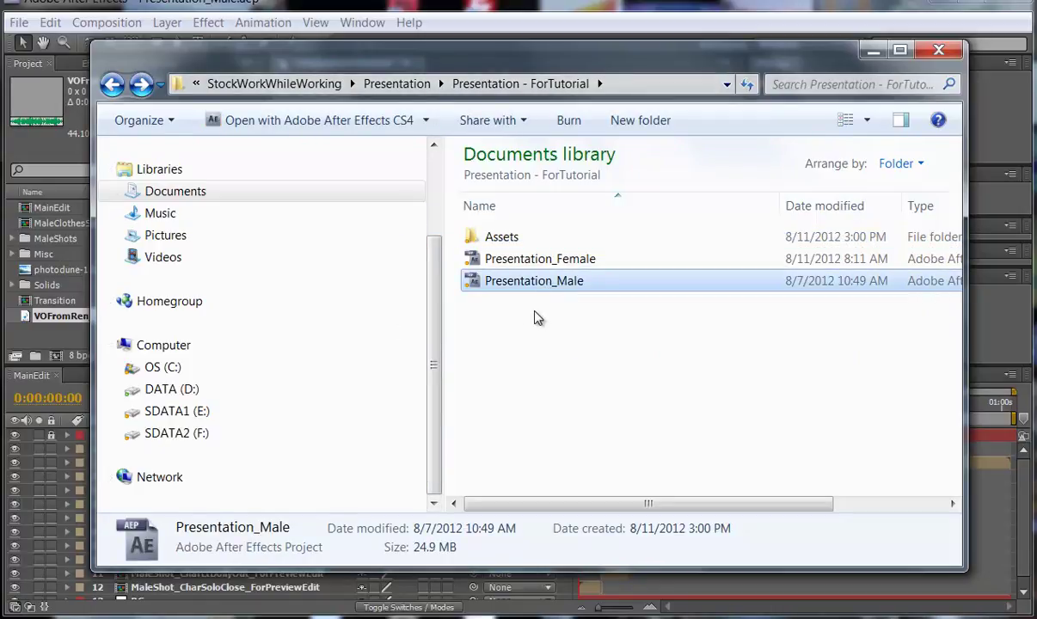
click(877, 52)
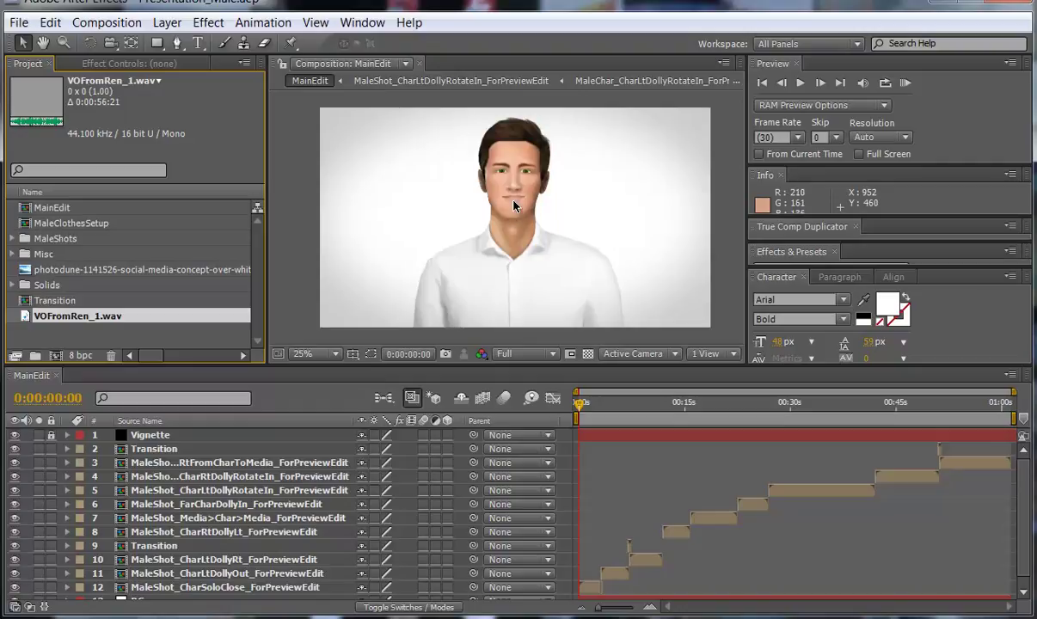
Inspect the social media image and VOFromRen_1.wav, and scrub MainEdit to the cut between its first two shots at 0:00:03:04
click(67, 271)
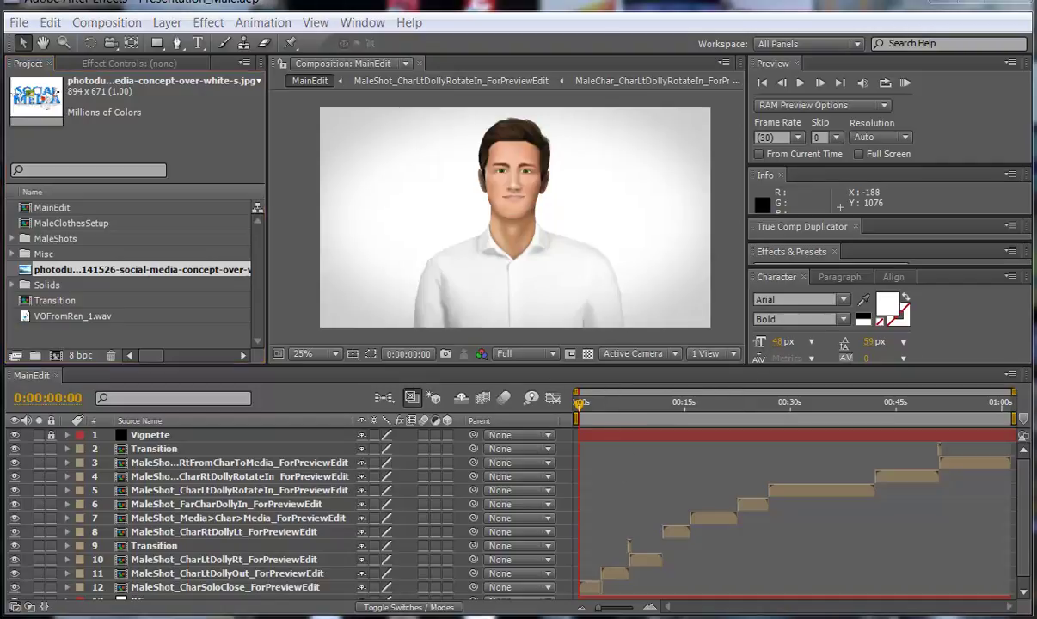
click(73, 318)
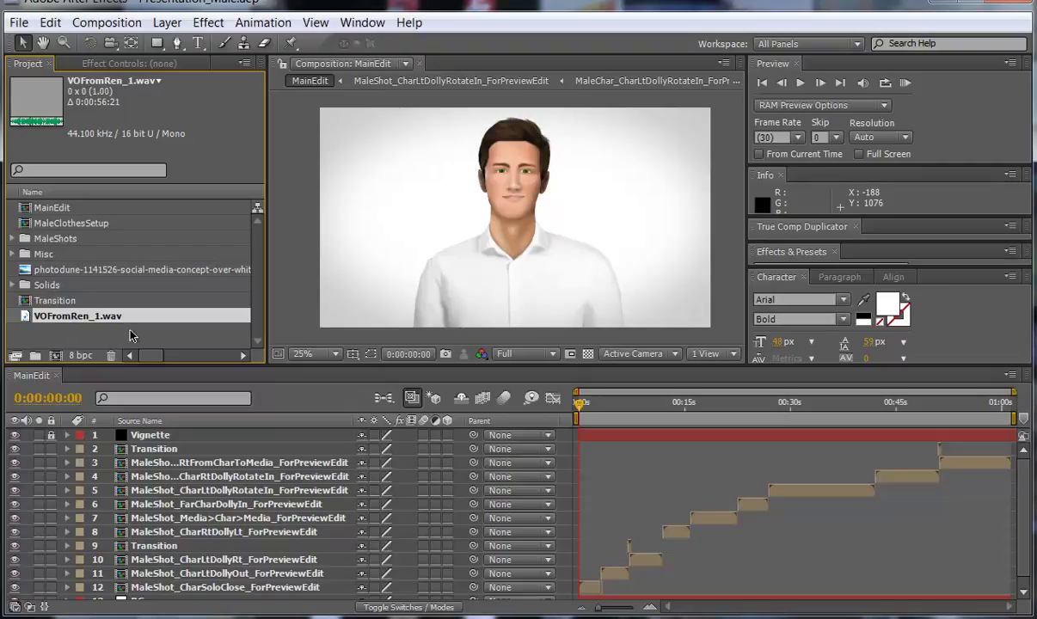
click(579, 405)
drag(579, 406, 604, 420)
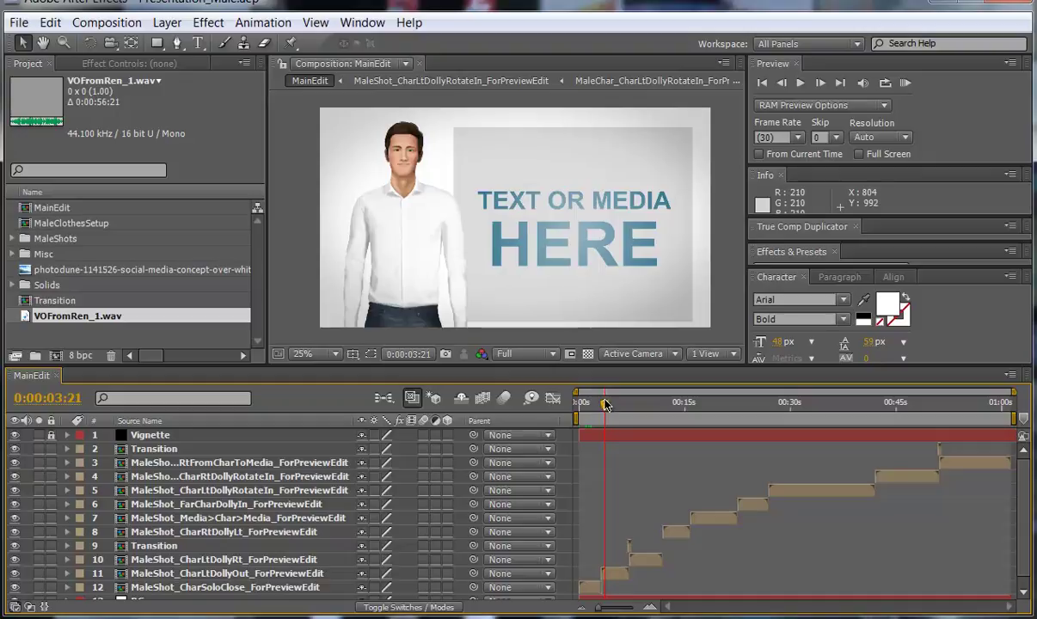
drag(606, 404, 601, 404)
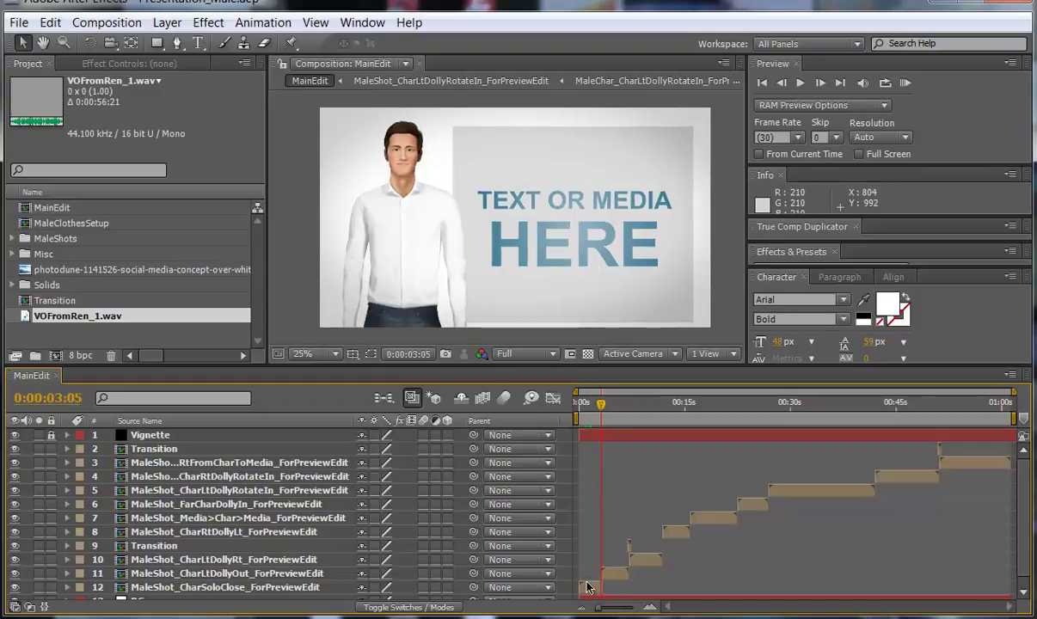
key(Page_Up)
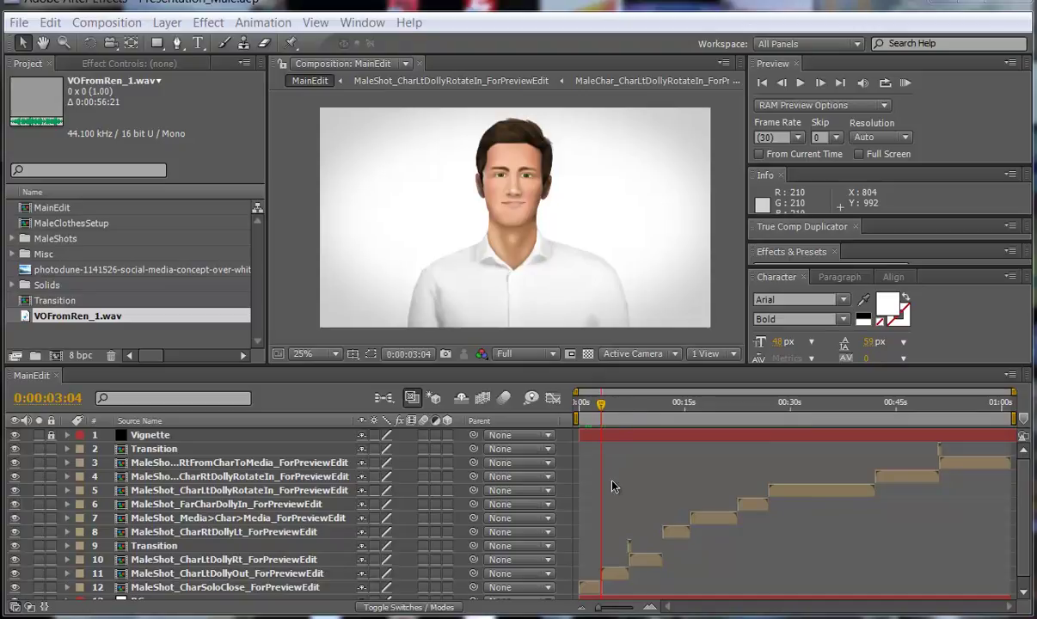
Create a new composition named NewEdit with the default 1920 x 1080, 30 fps, two-minute settings
click(57, 358)
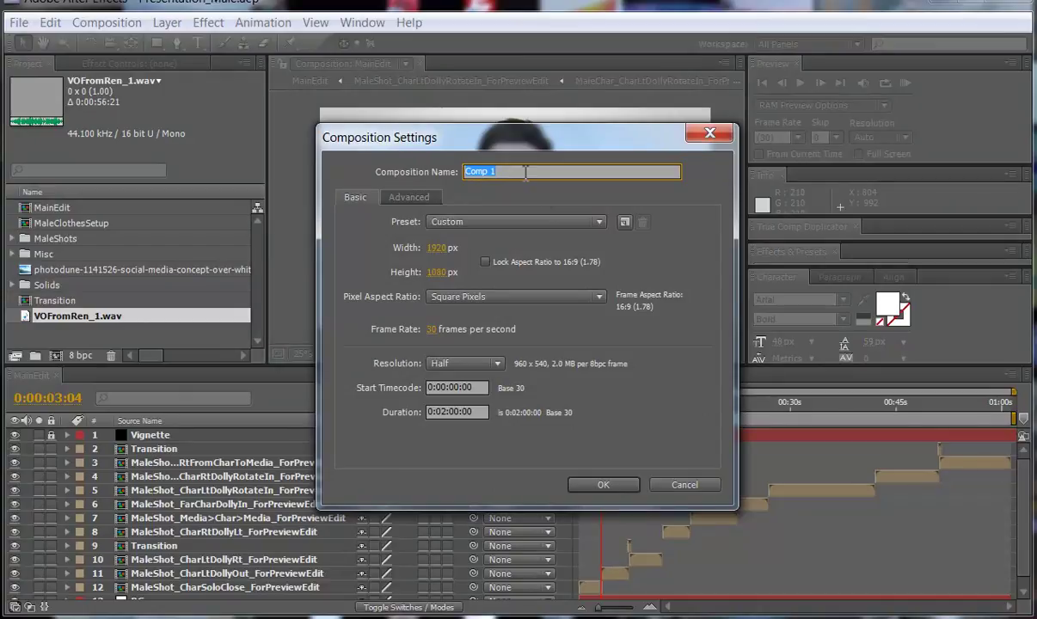
text(NewEdit)
click(599, 484)
click(600, 485)
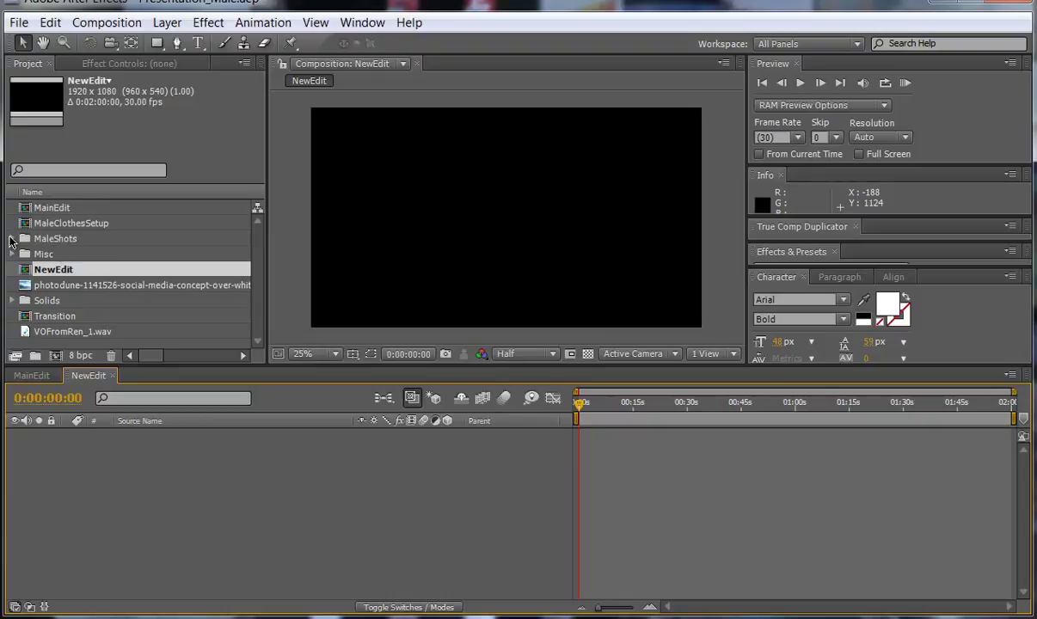
Expand the MaleShots folder, enlarge the project list and browse the shots, previewing MaleShot_CharLtDollyOut_1
click(52, 238)
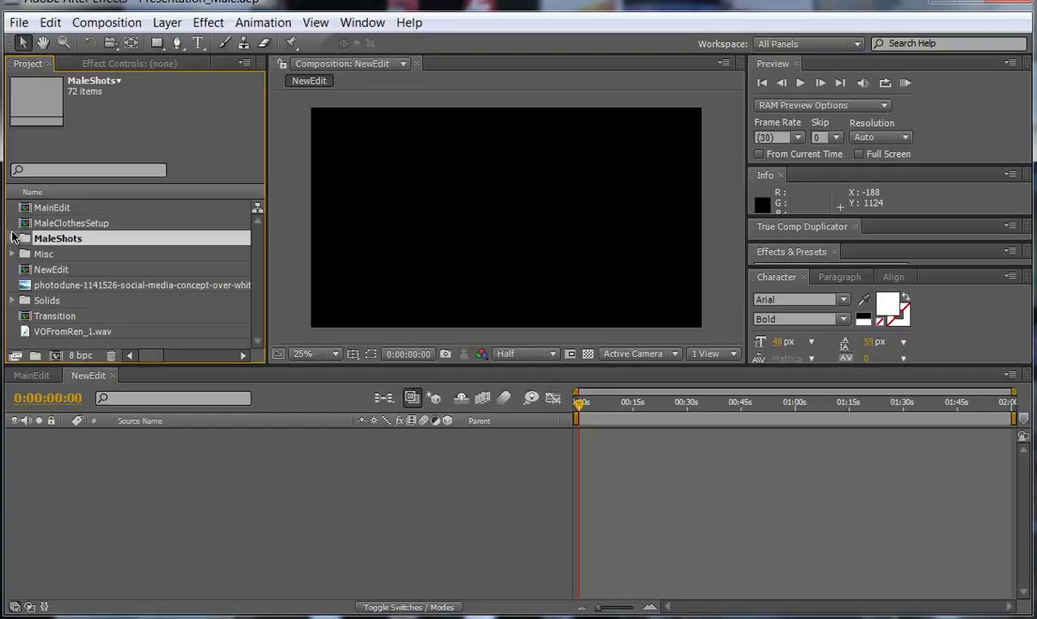
click(12, 238)
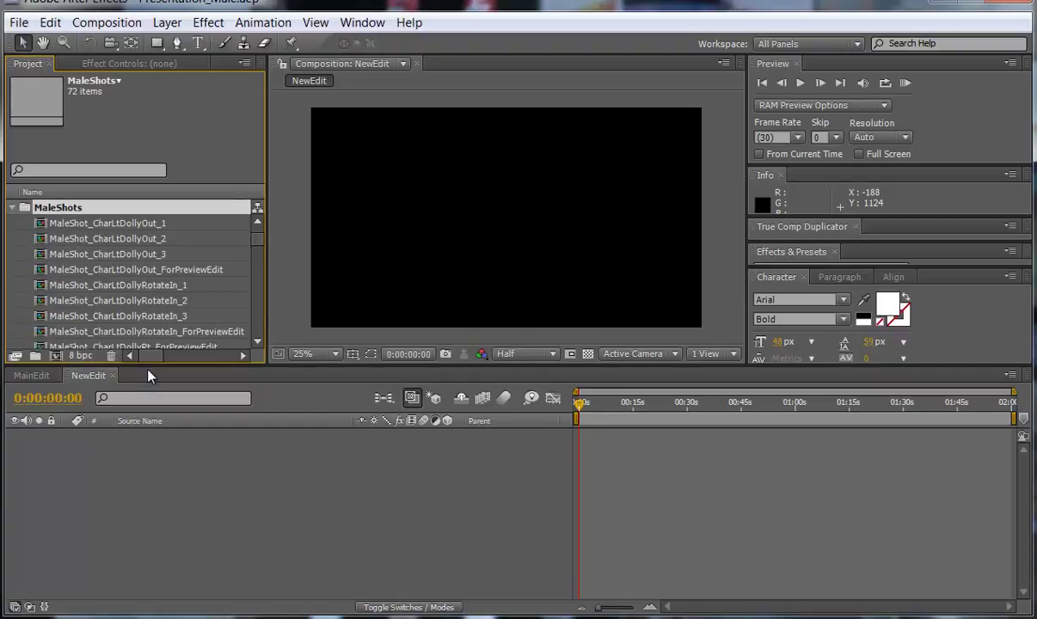
drag(148, 365, 153, 516)
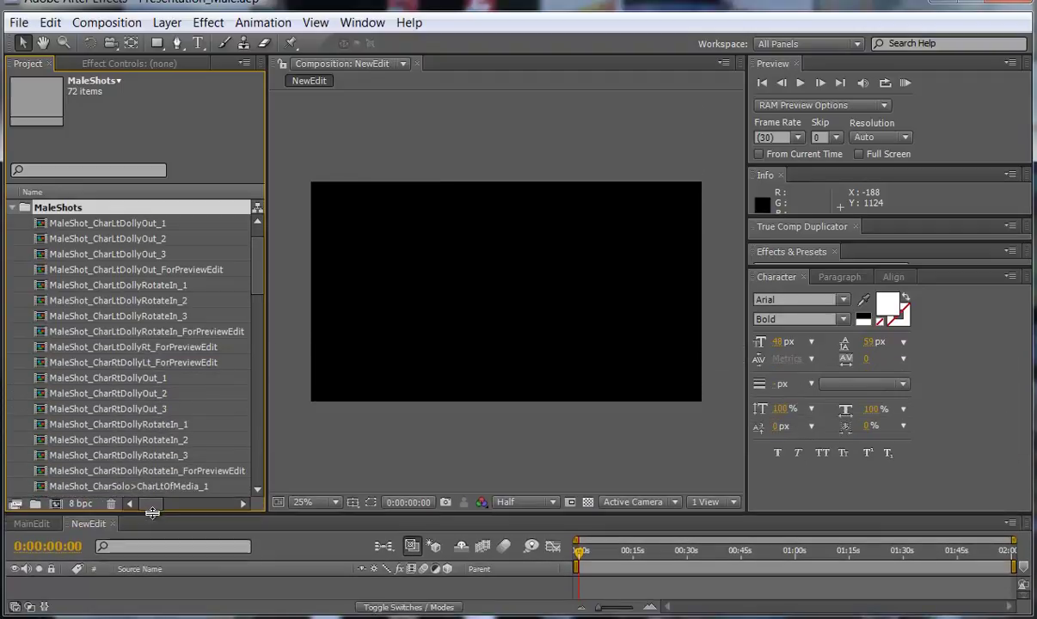
click(121, 223)
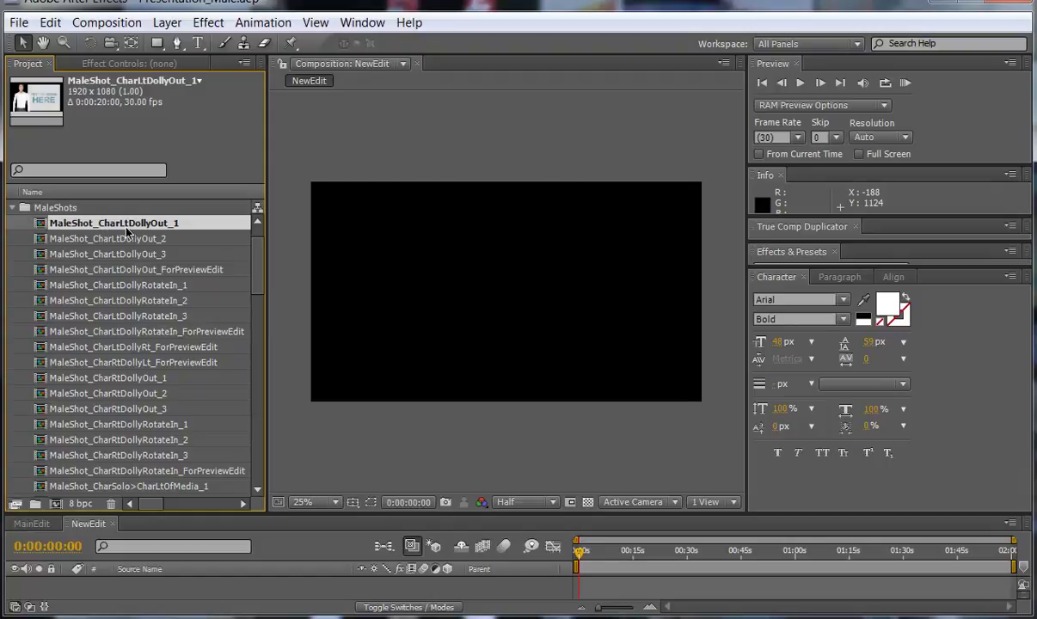
click(47, 91)
scroll(103, 327, down, 5)
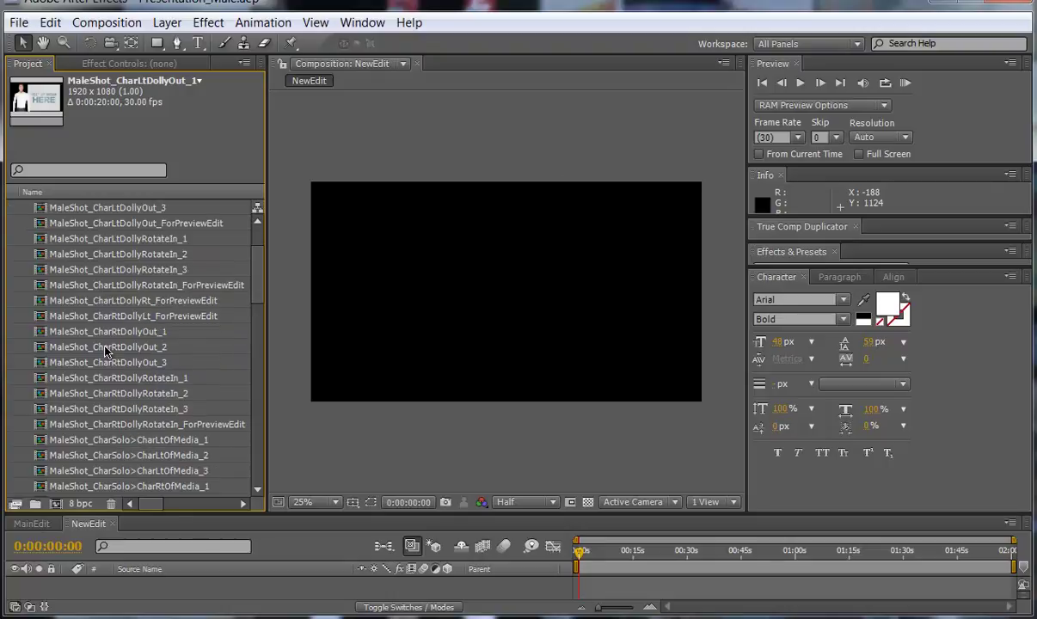
Open the MaleShot_CharSolo>CharLtOfMedia_3 composition, enlarge its timeline and scrub through the camera move
click(119, 377)
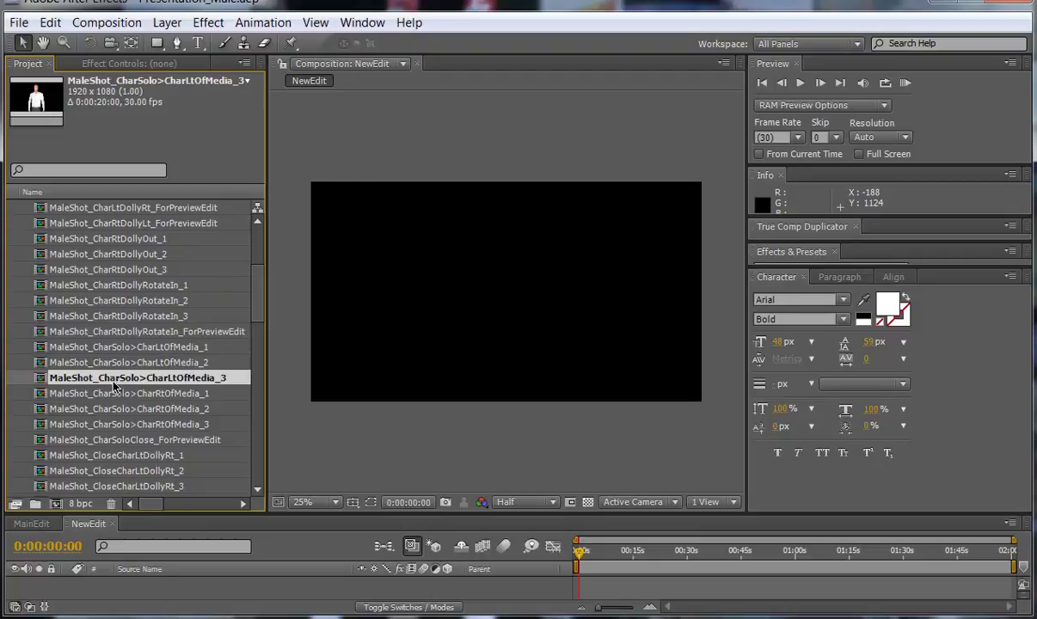
double_click(163, 378)
scroll(305, 436, down, 2)
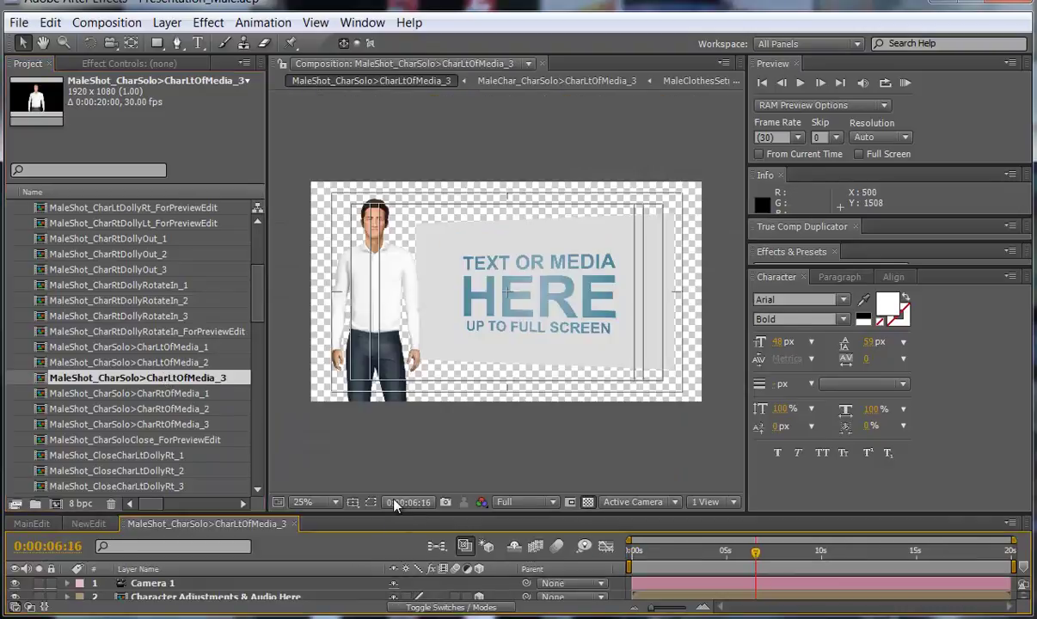
drag(386, 513, 386, 406)
click(628, 445)
drag(630, 453, 716, 471)
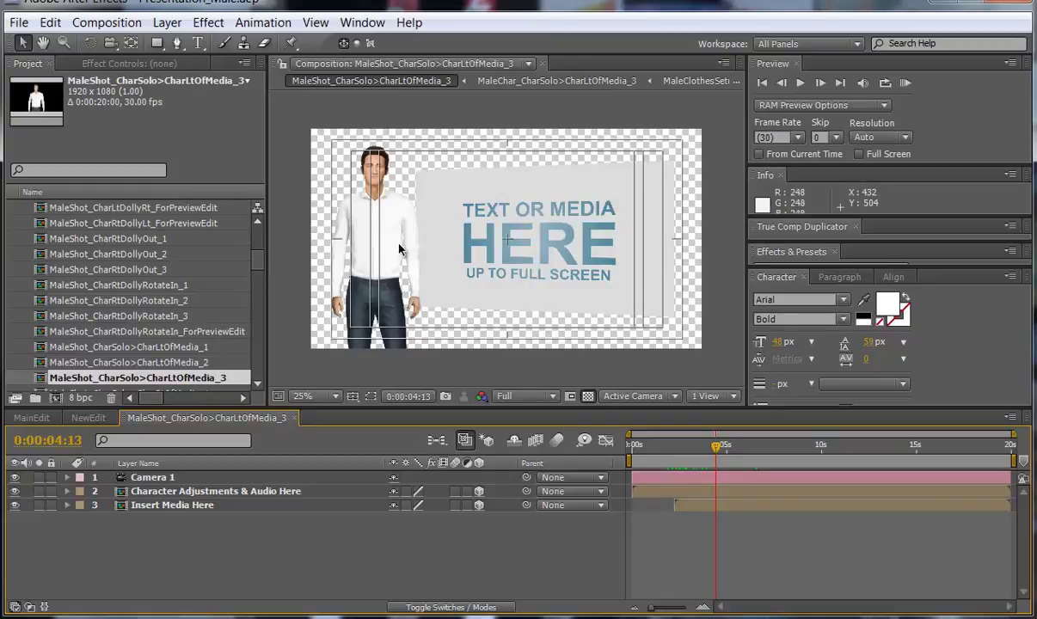
click(669, 444)
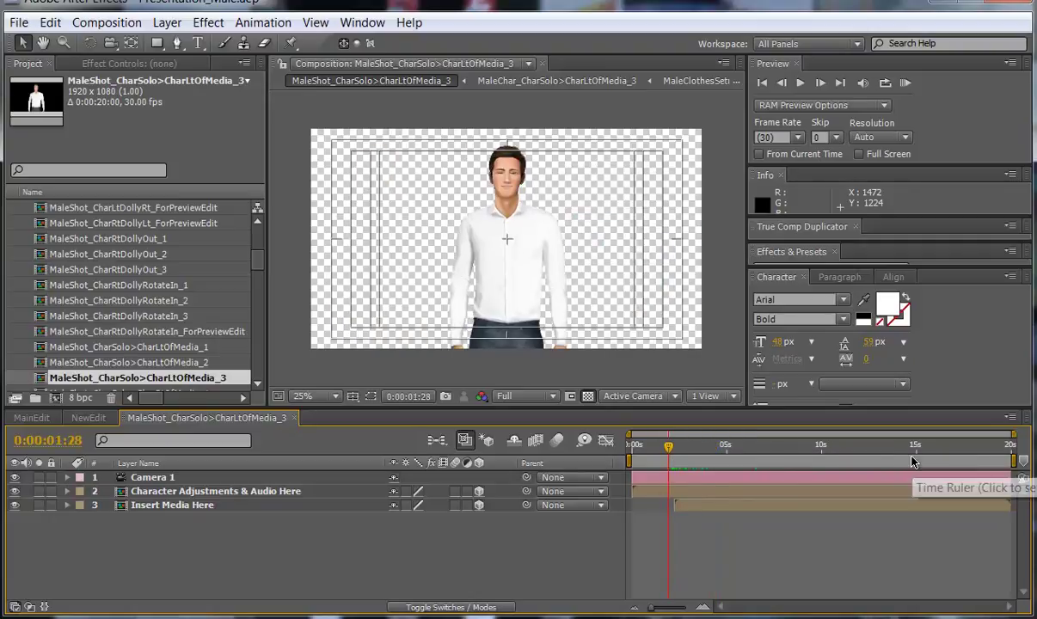
Try shifting Camera 1's Point of Interest and Position keyframes to start at about 10 s and moving the Insert Media Here layer later
click(180, 477)
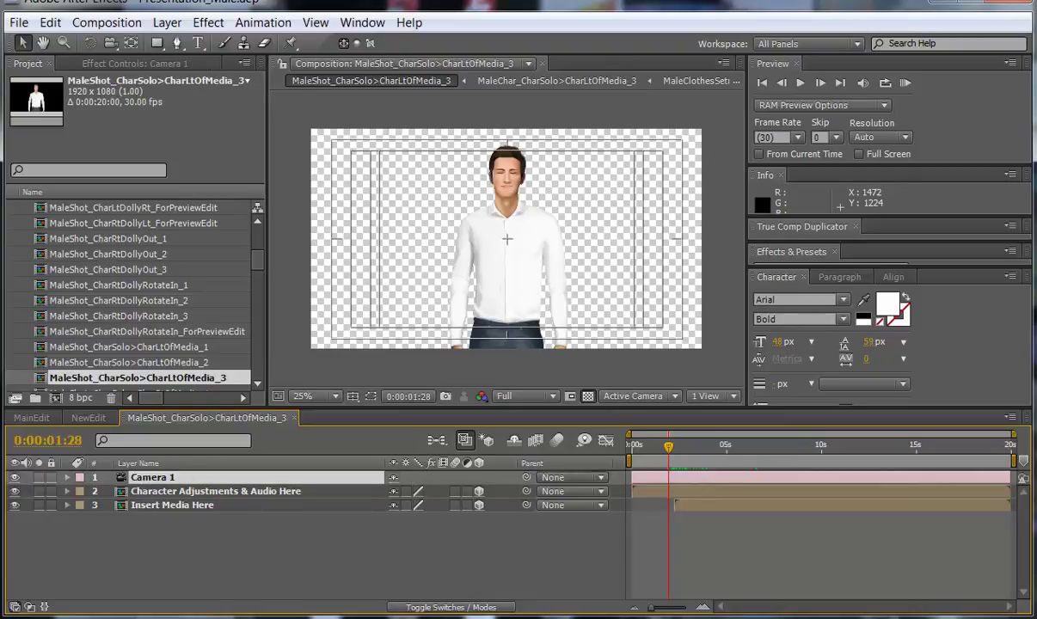
key(u)
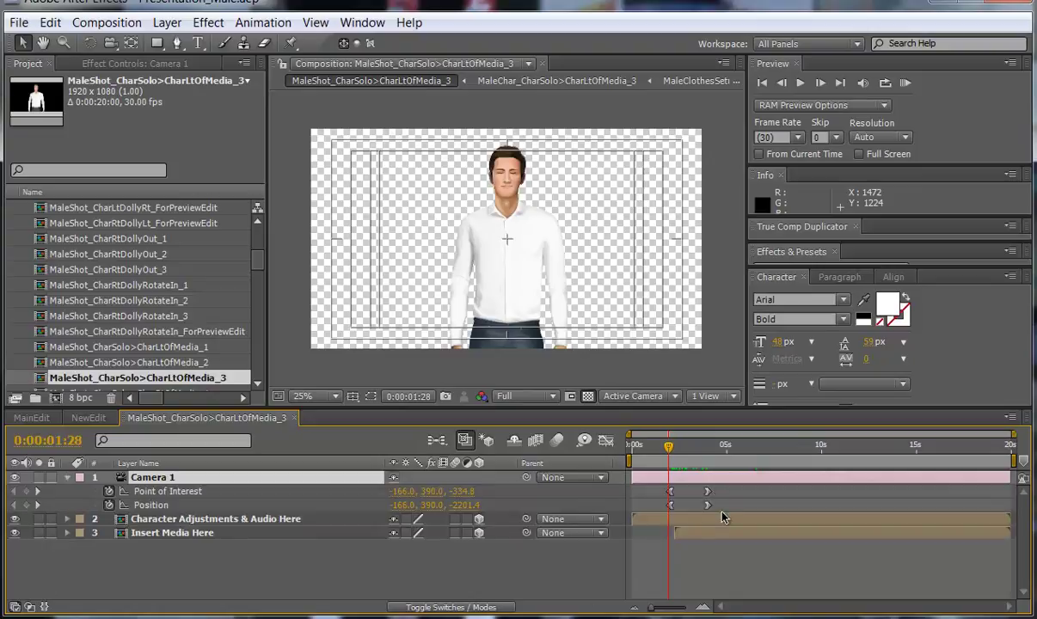
drag(729, 489, 862, 507)
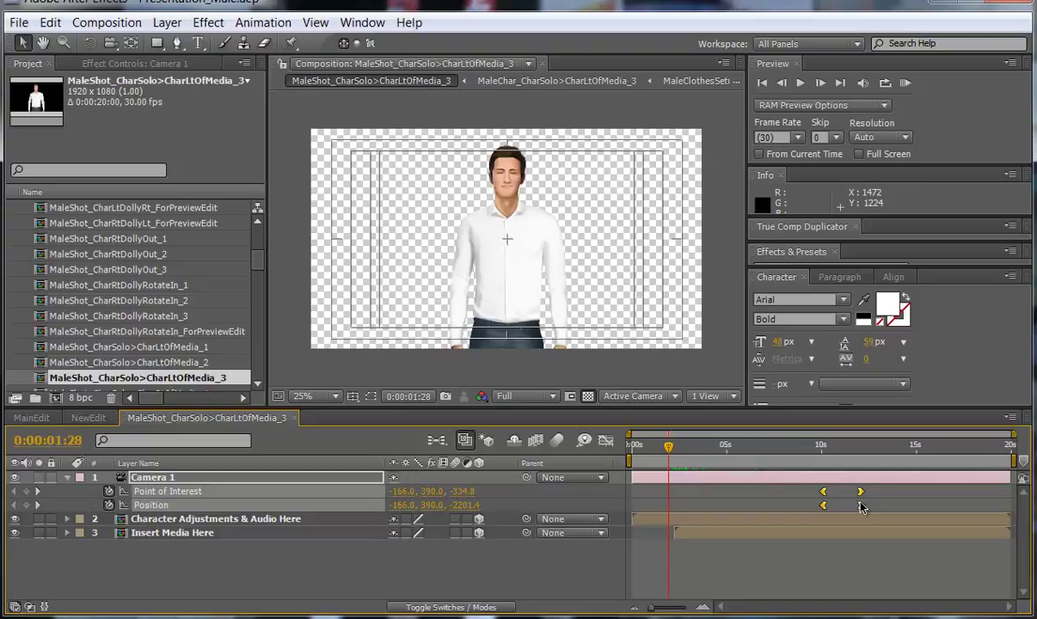
drag(788, 447, 745, 447)
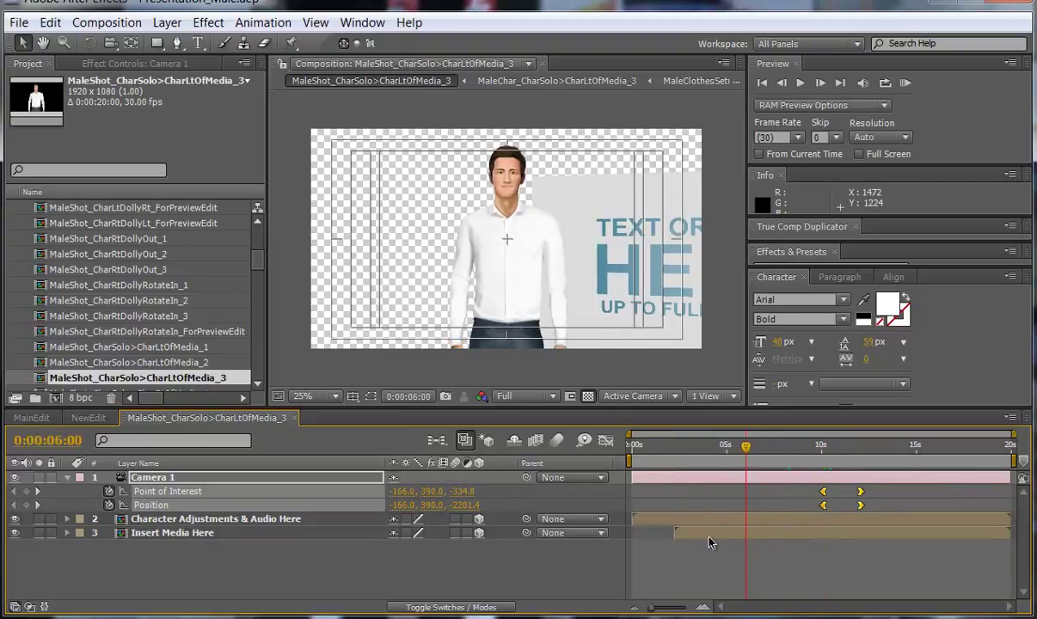
drag(695, 537, 844, 537)
drag(745, 447, 852, 465)
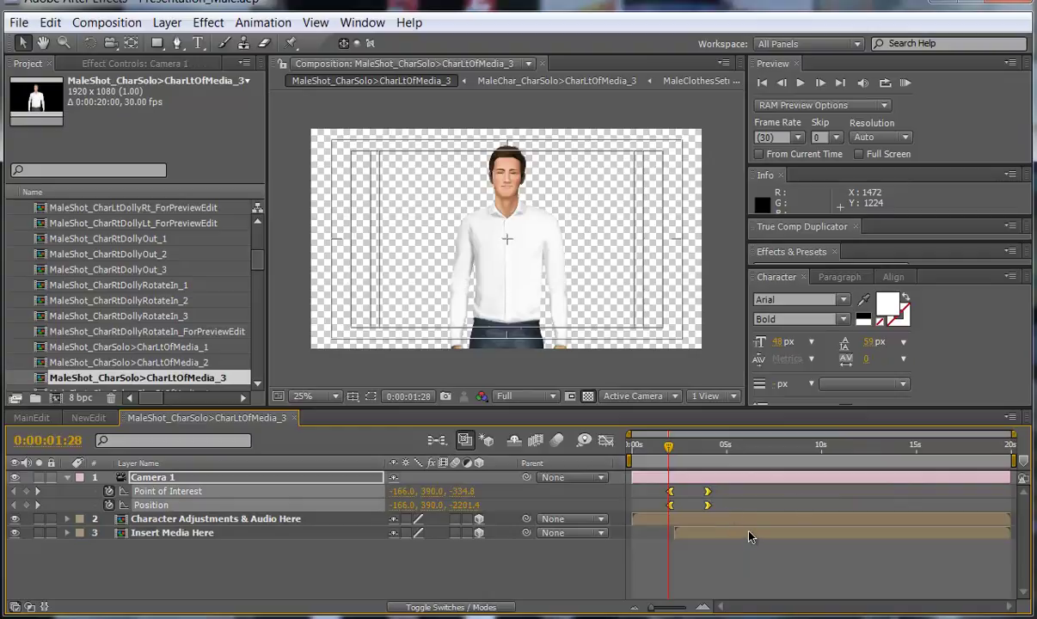
Close the shot composition to return to NewEdit, and select MaleShot_CharLtDollyOut_1 in the MaleShots folder
click(293, 419)
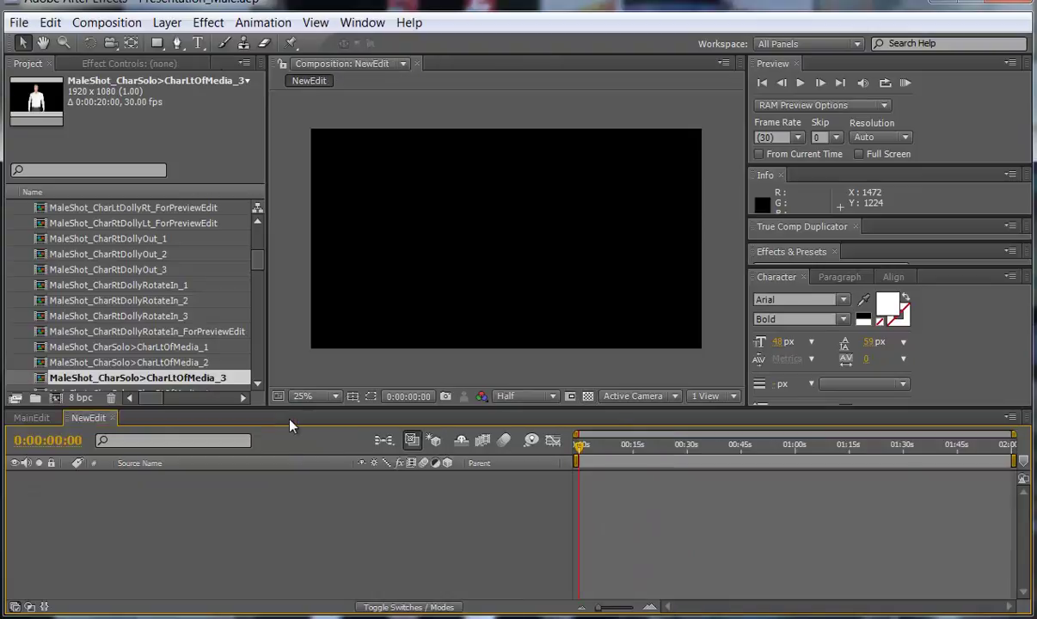
scroll(263, 258, down, 1)
drag(260, 268, 263, 245)
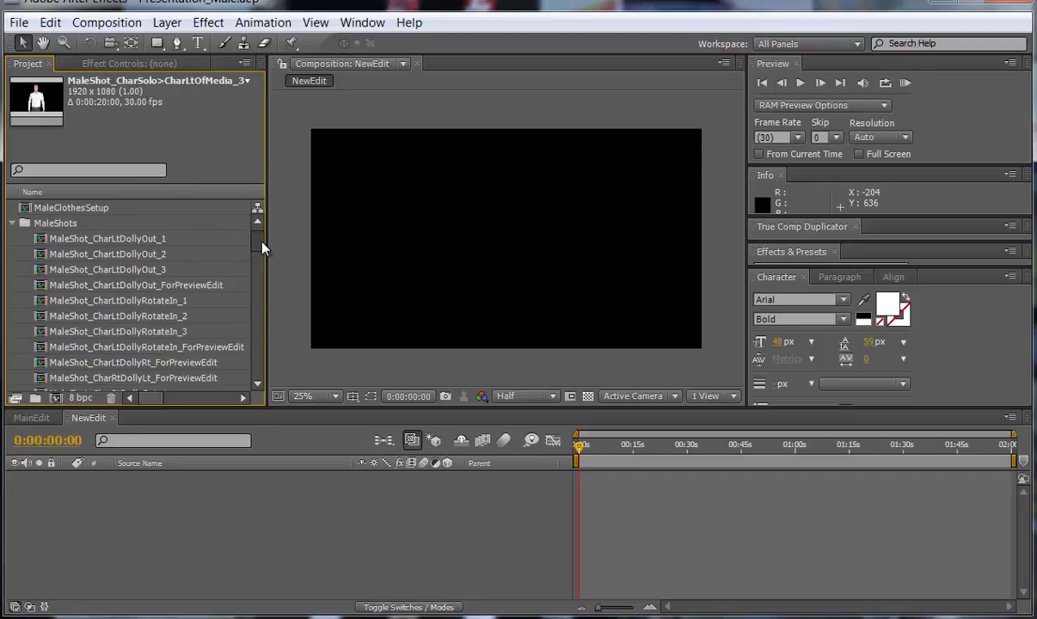
click(137, 240)
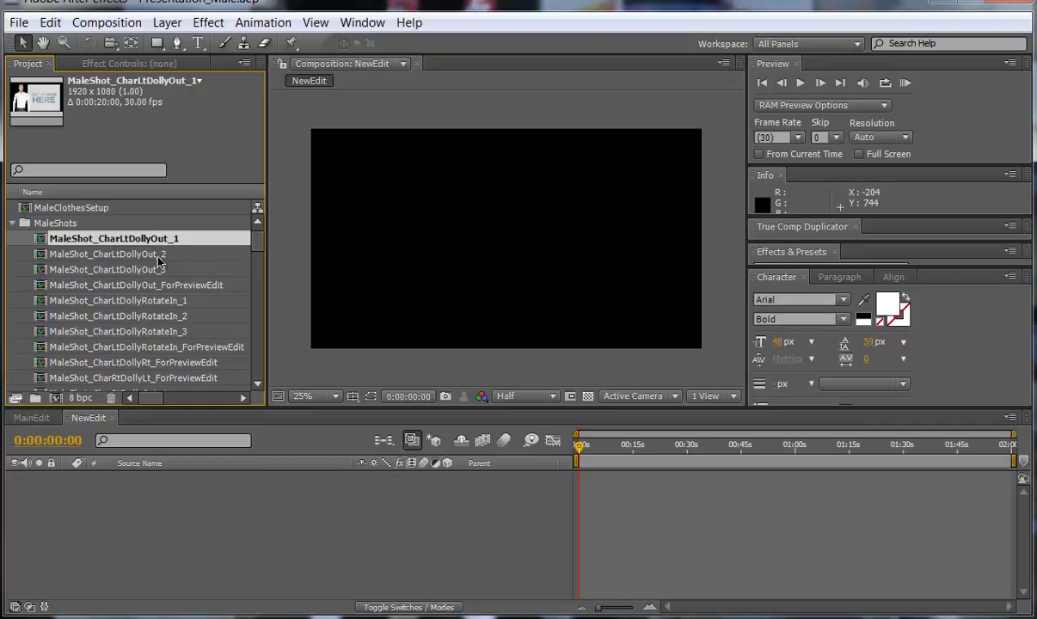
Compare the numbered and ForPreviewEdit variants of the CharLtDollyOut and CharLtDollyRotateIn shots in the MaleShots folder
click(160, 254)
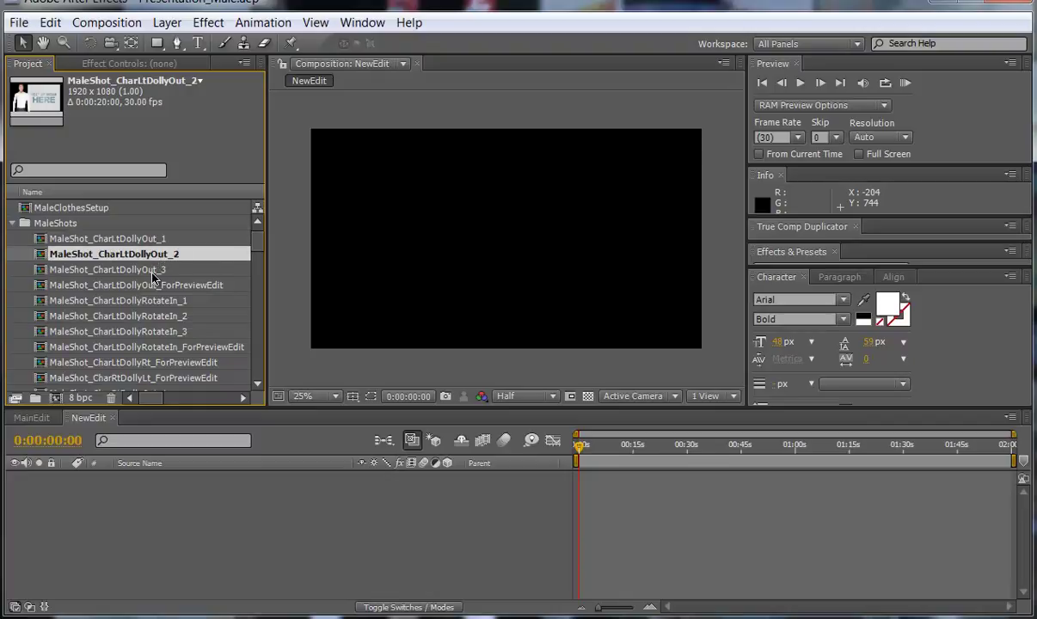
shift+click(150, 270)
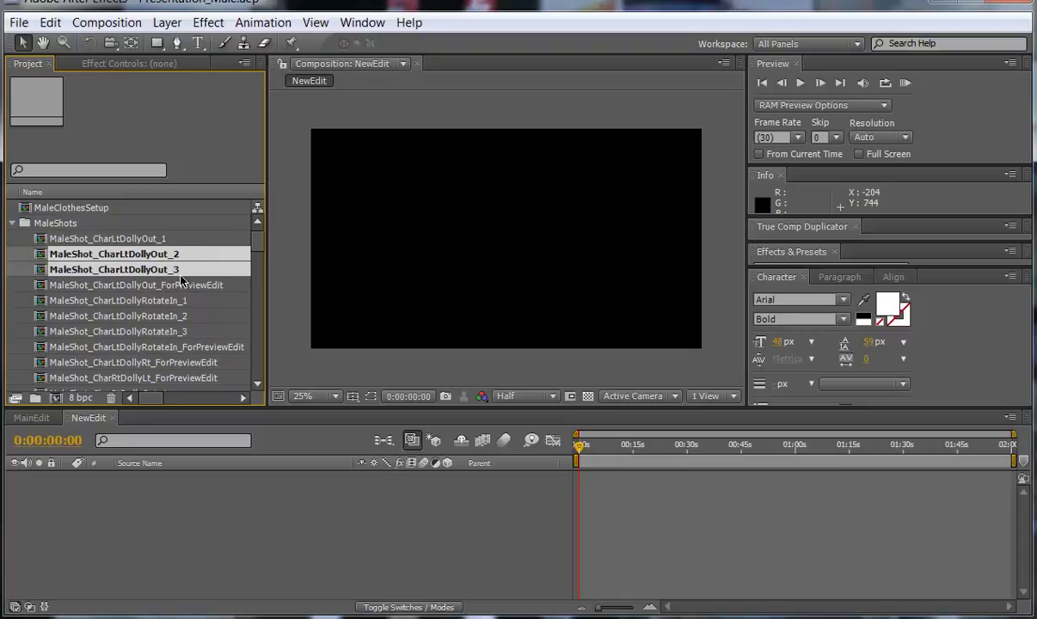
click(170, 239)
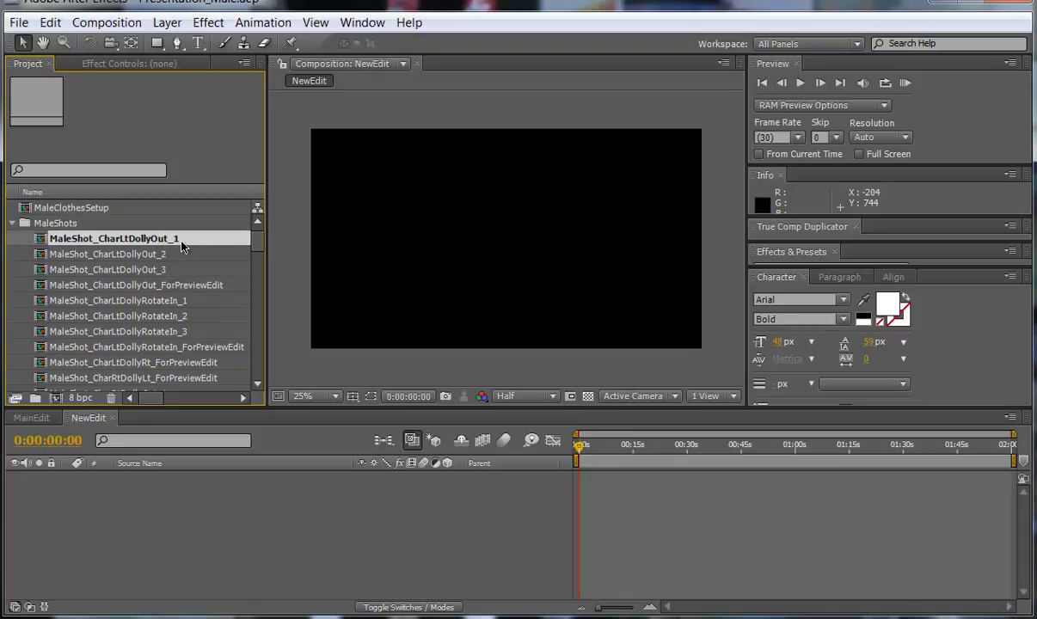
click(139, 284)
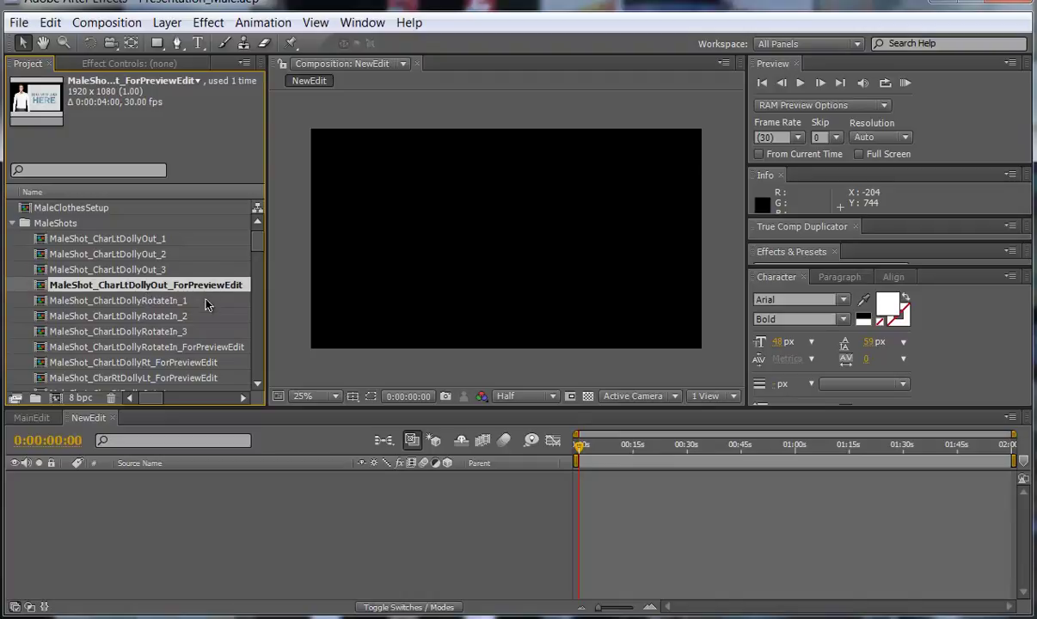
click(158, 270)
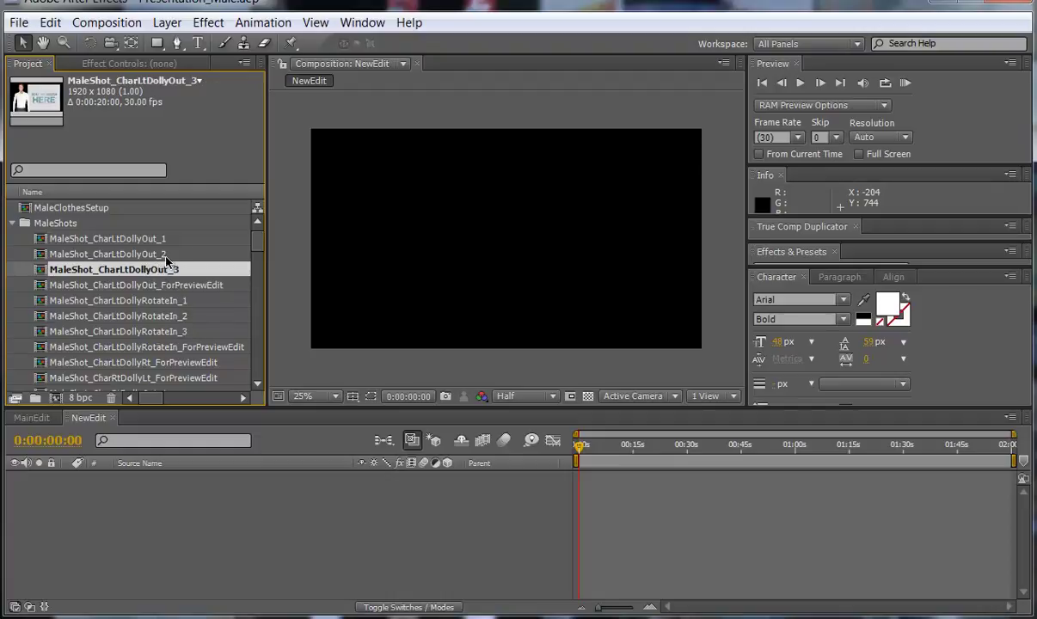
click(172, 241)
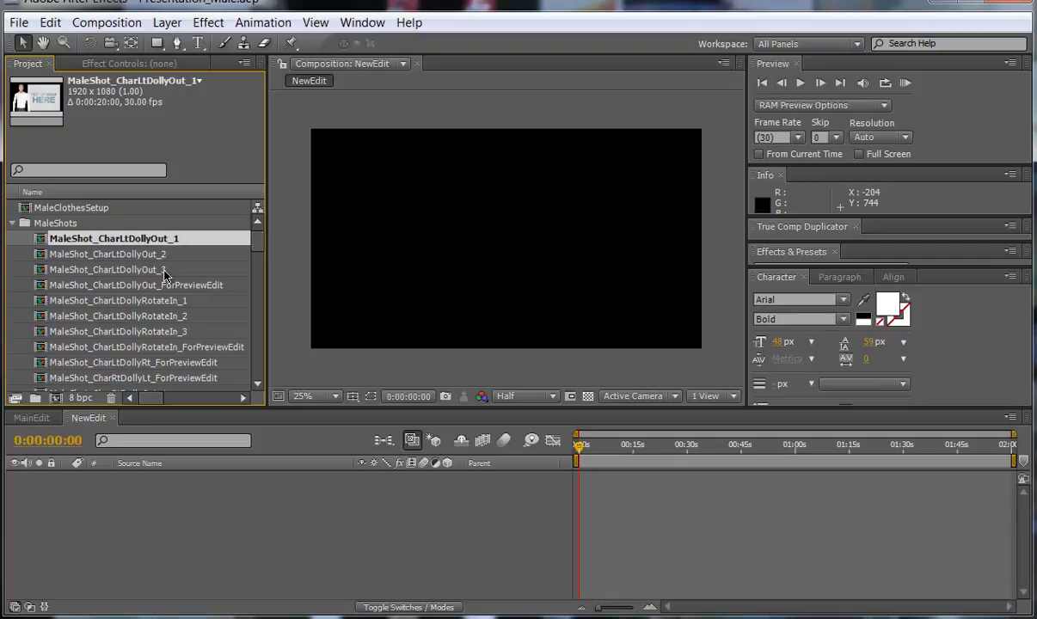
click(169, 302)
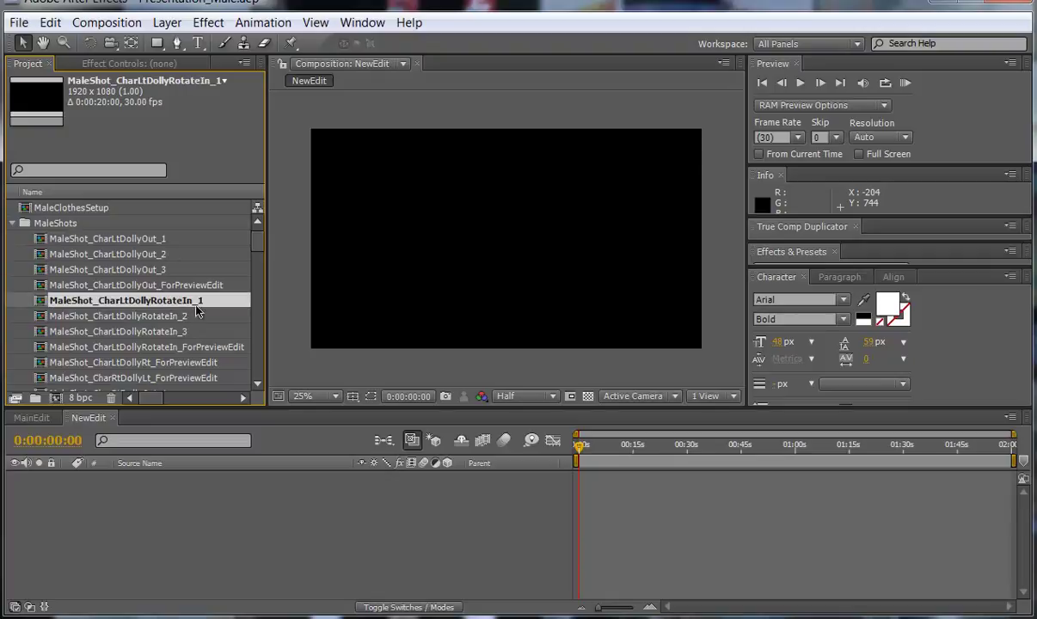
Enlarge the project list to browse the remaining MaleShots compositions, then restore its size and return to the start of the folder
drag(223, 411, 222, 527)
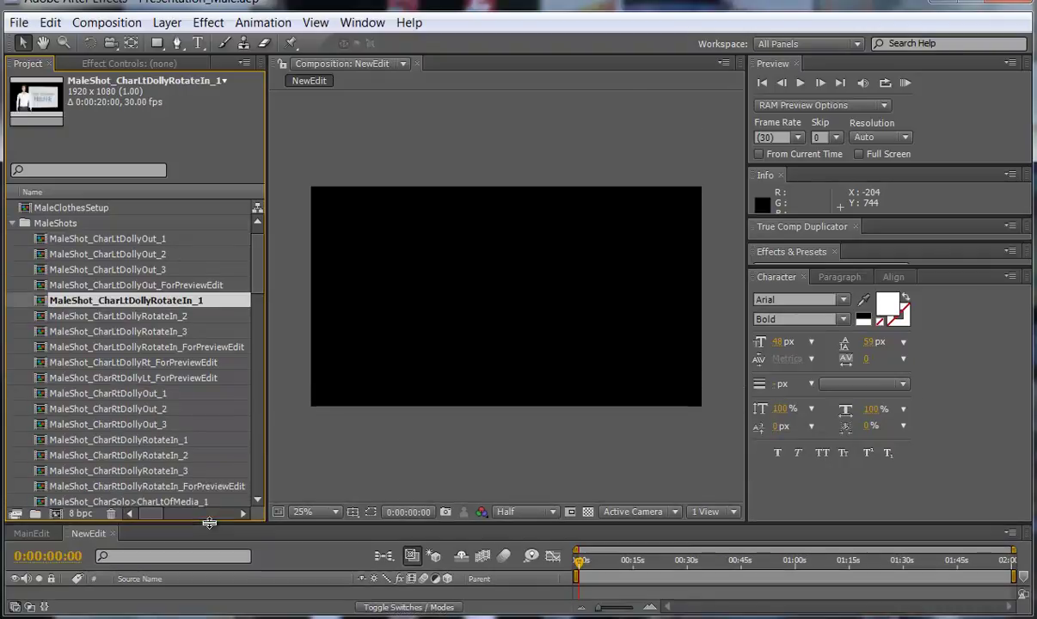
drag(258, 273, 254, 325)
click(179, 380)
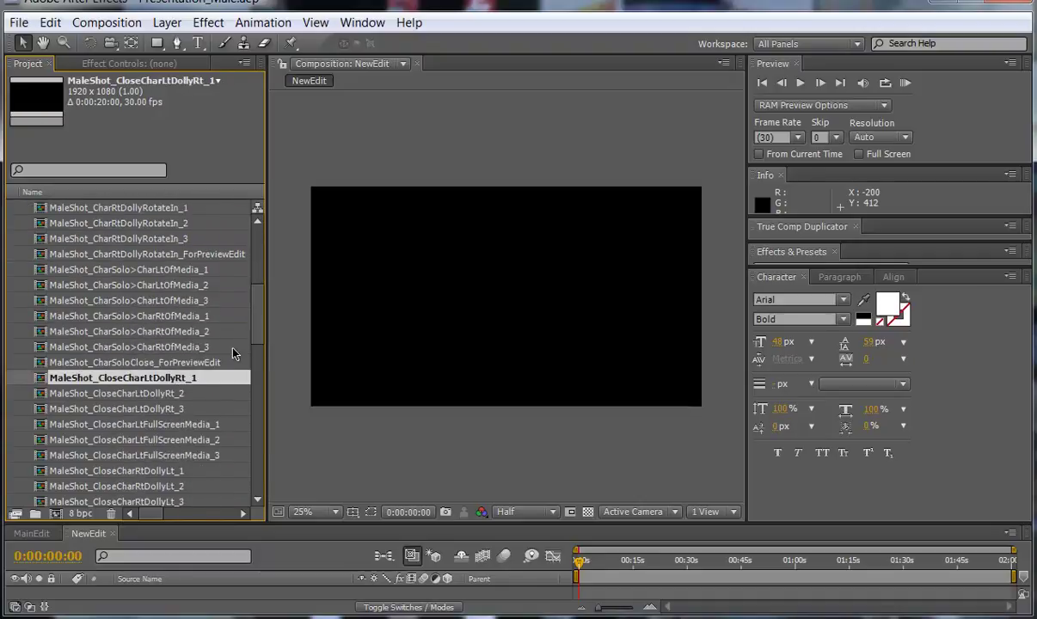
drag(257, 327, 257, 439)
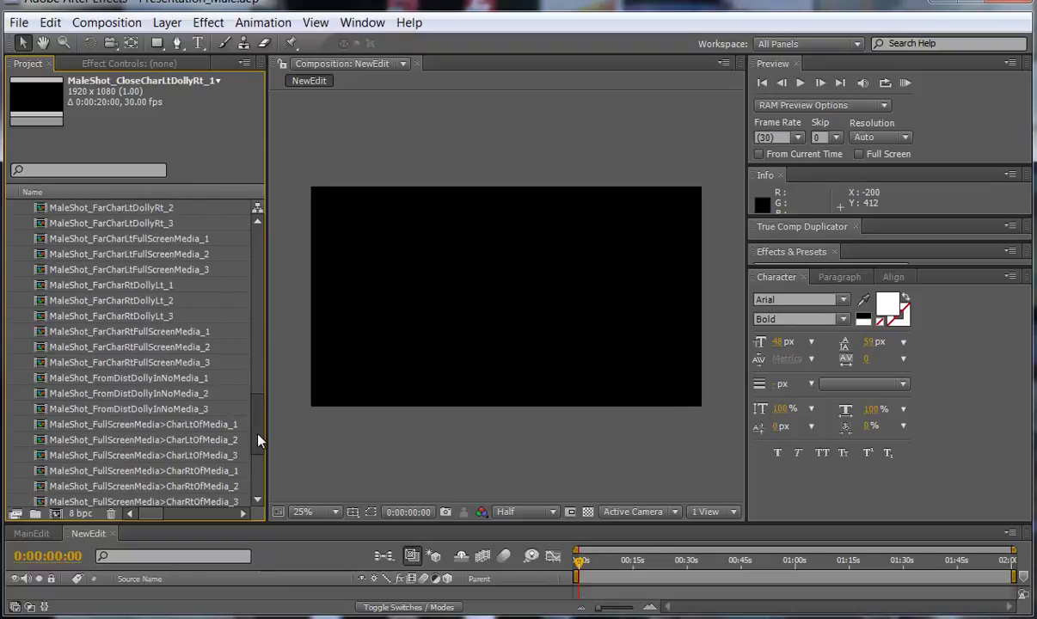
drag(264, 522, 264, 400)
drag(261, 321, 256, 233)
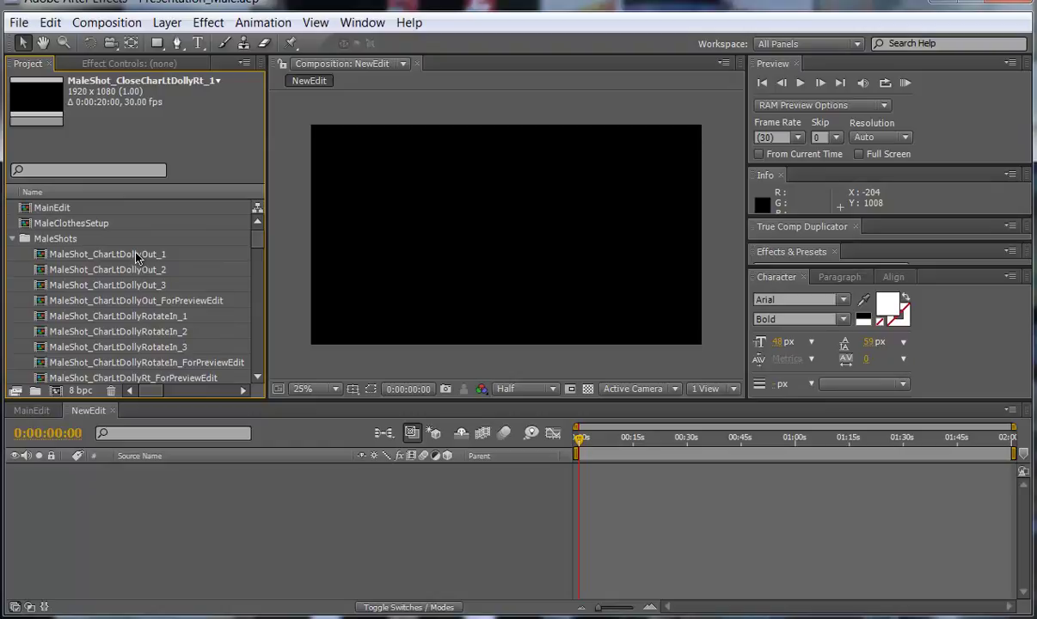
Add MaleShot_CharLtDollyOut_1 to the NewEdit timeline, check it at about 15 s and open the shot's composition
drag(135, 254, 247, 518)
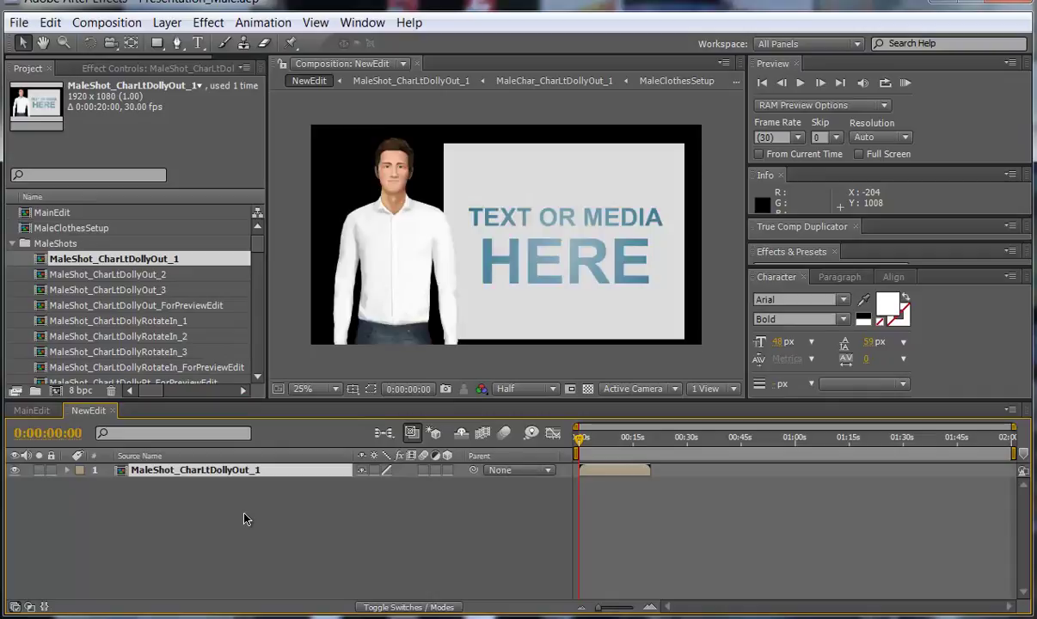
click(633, 444)
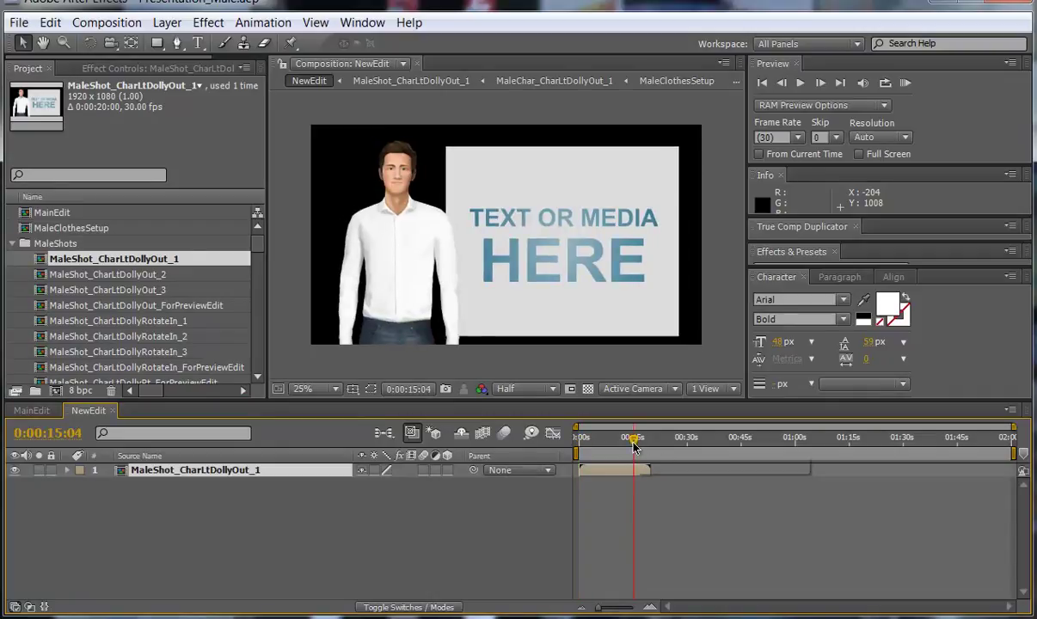
double_click(193, 470)
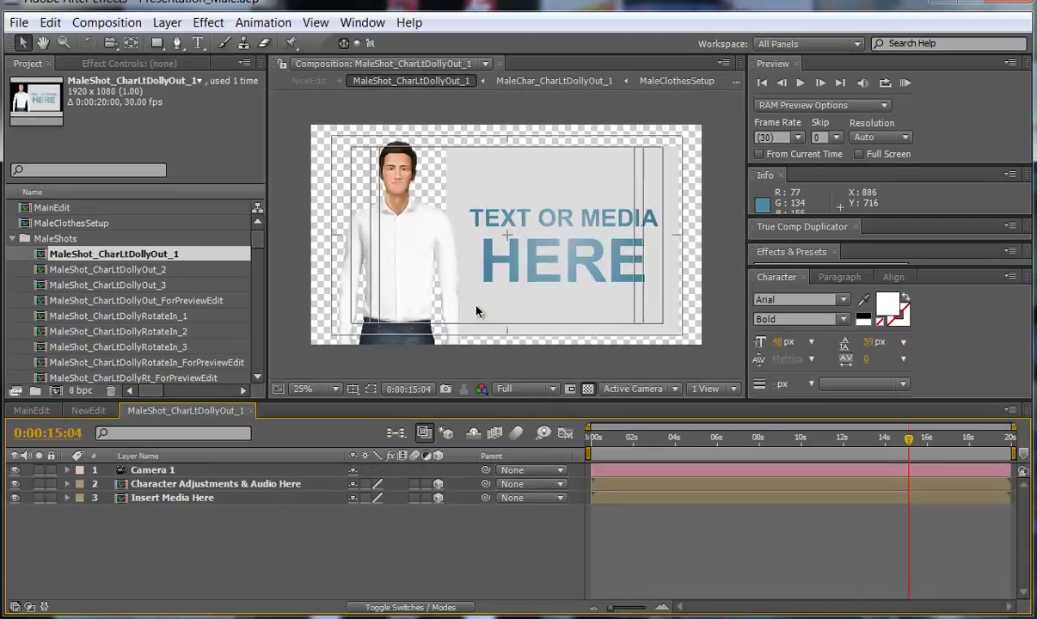
Identify the character and media layers, then open the Character Adjustments & Audio Here composition and view it at 25%
click(161, 486)
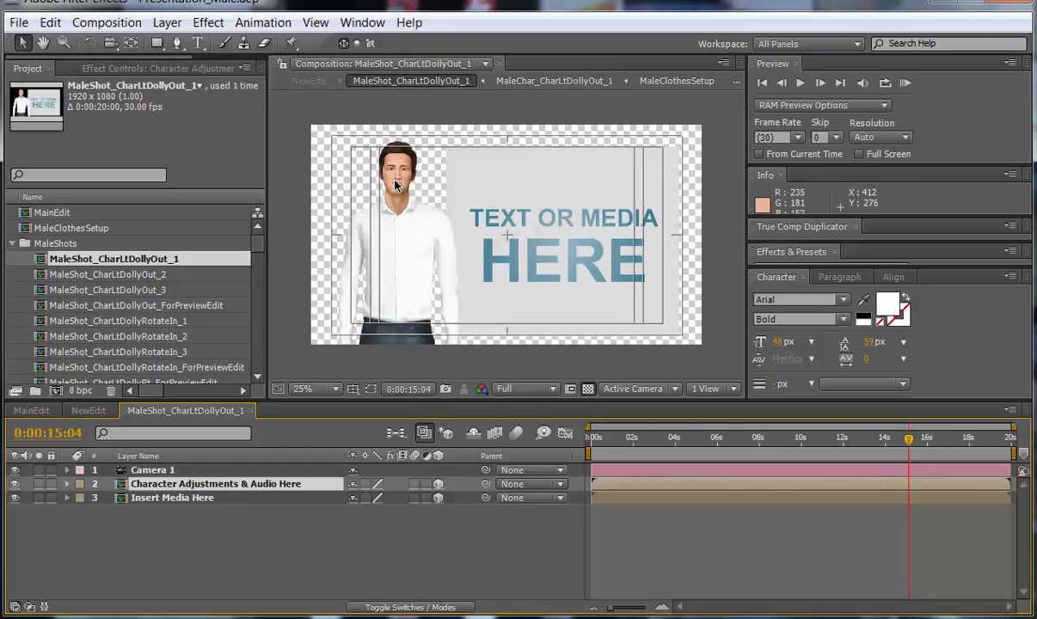
click(142, 503)
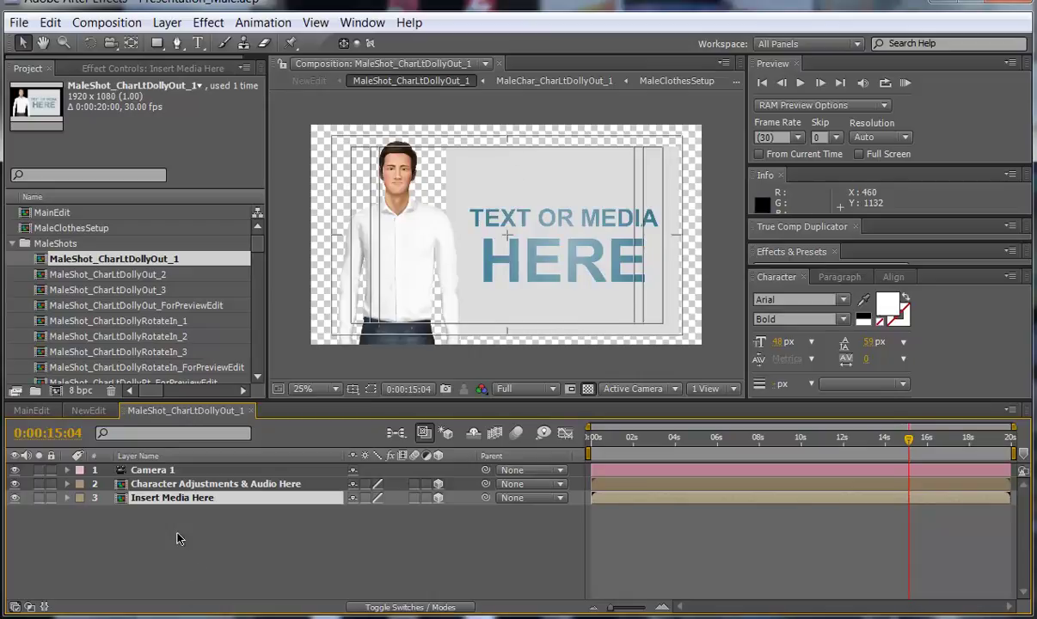
click(171, 485)
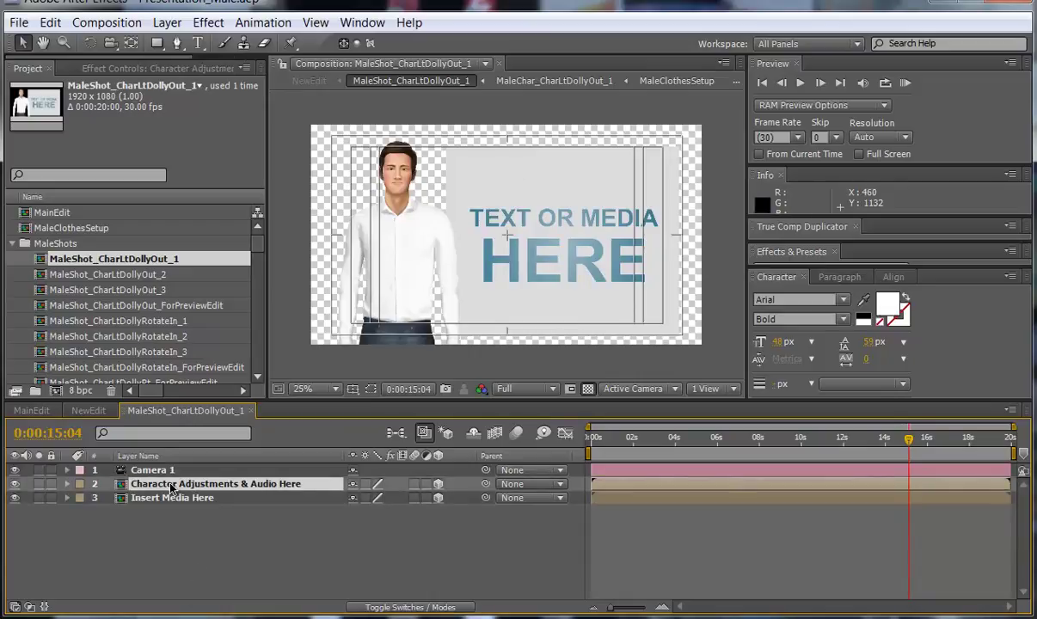
double_click(172, 485)
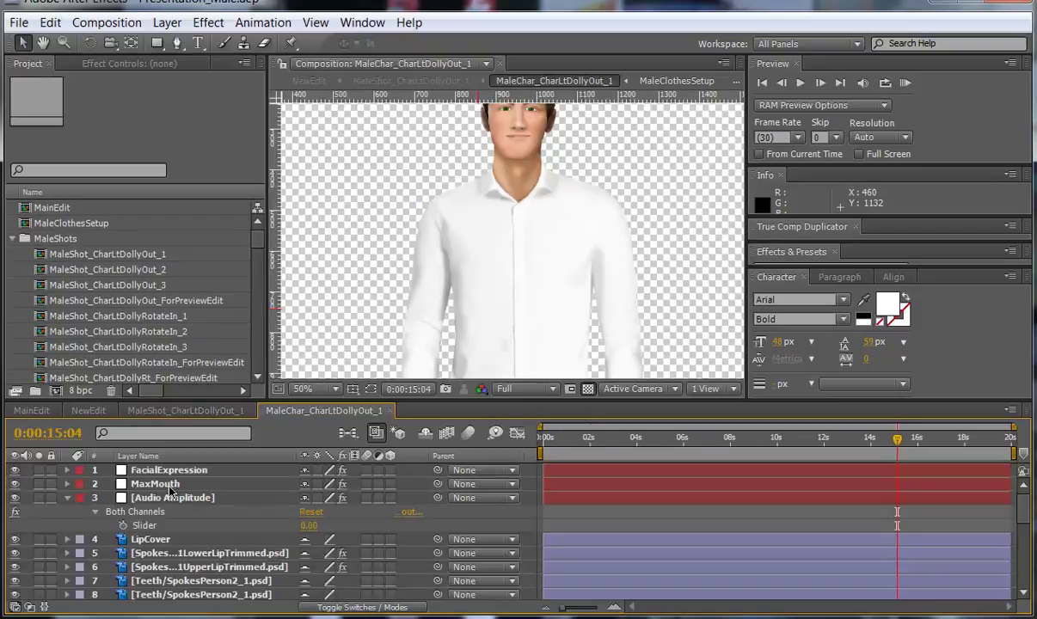
key(comma)
key(comma)
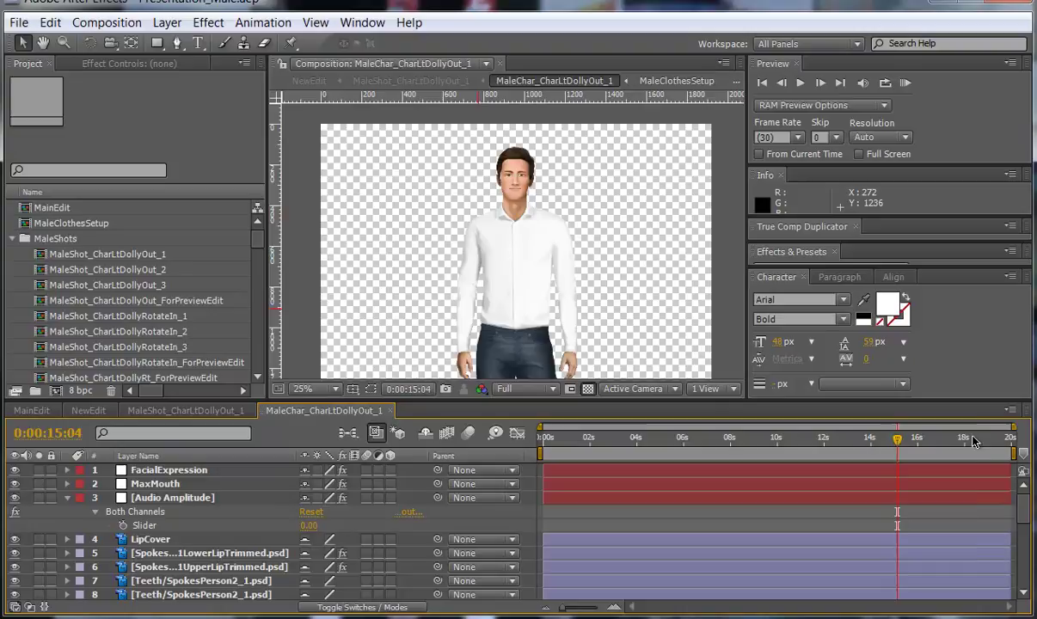
Check the end of the character composition and add VOFromRen_1.wav as a layer between Audio Amplitude and LipCover
click(996, 447)
drag(1002, 452, 1017, 453)
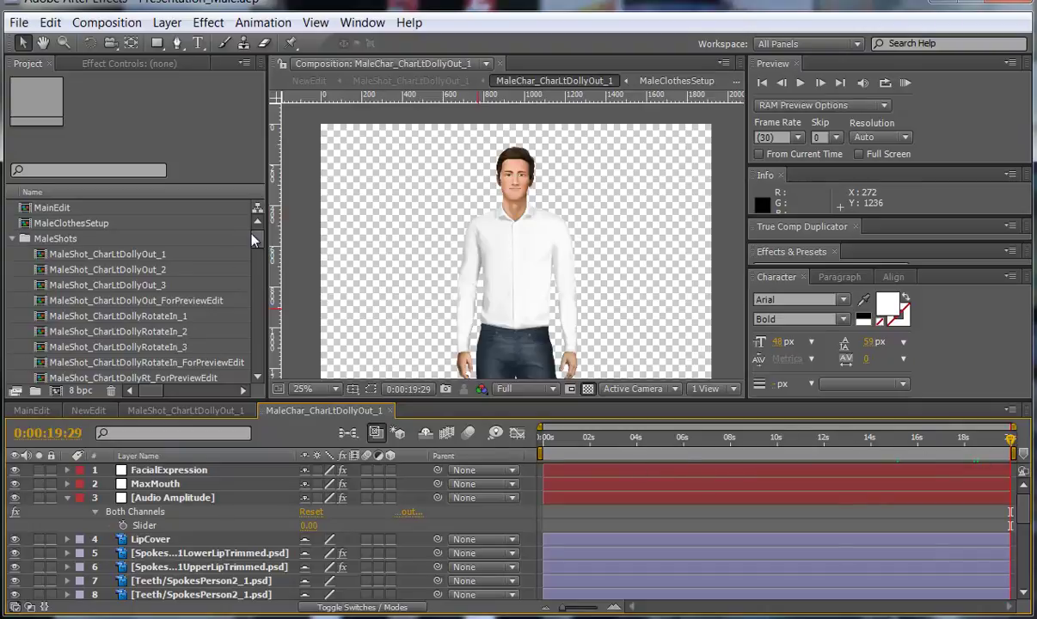
drag(253, 234, 255, 363)
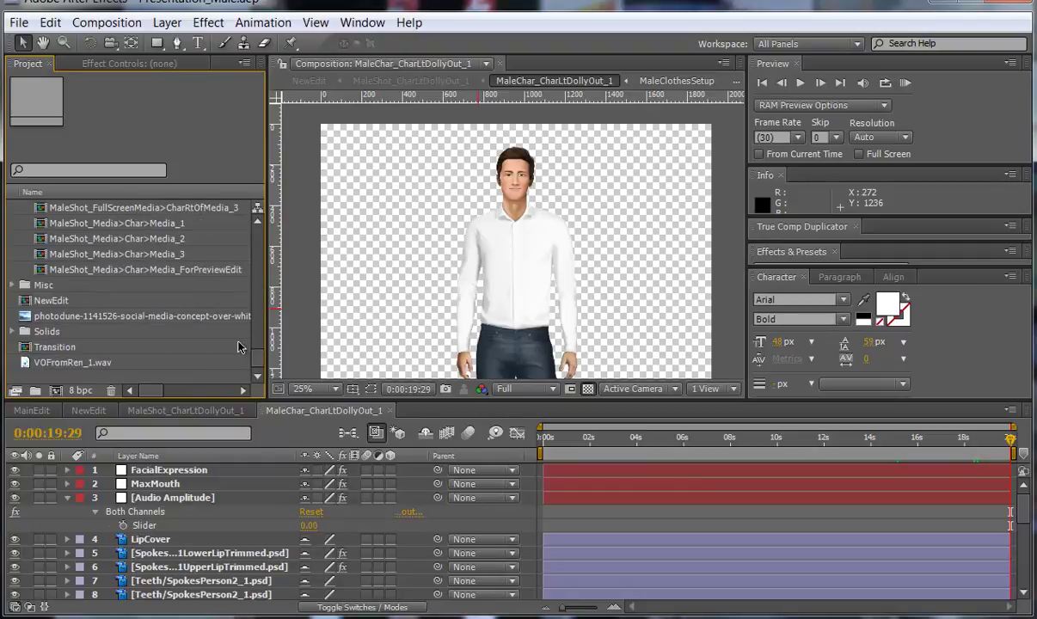
click(66, 363)
drag(100, 379, 131, 533)
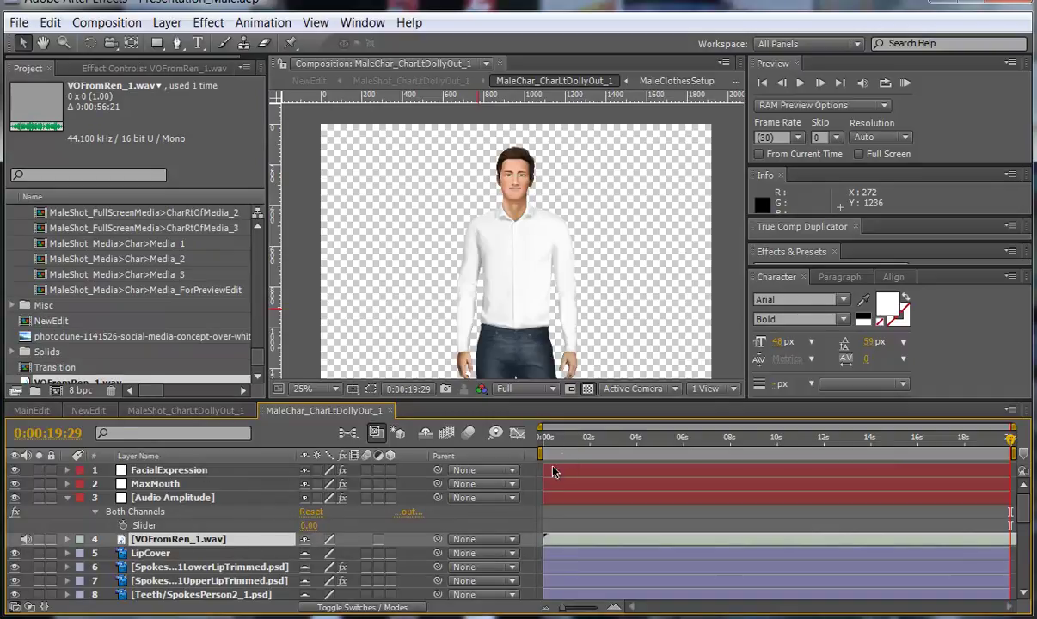
Preview the voice-over from the start, end the work area at 0:00:06:11 and trim the composition to it
click(542, 437)
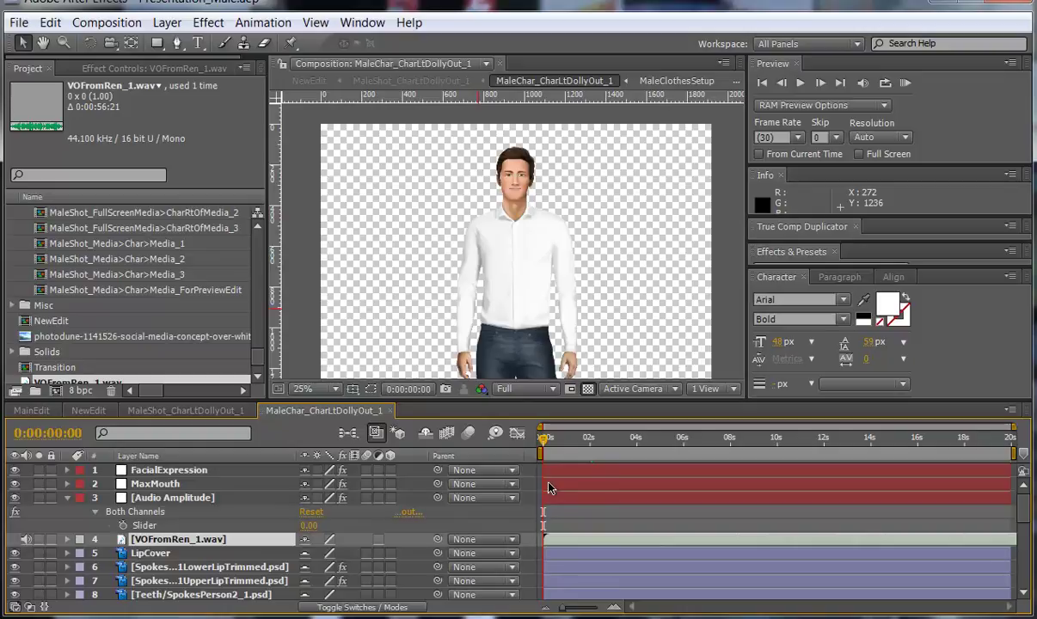
key(KP_Decimal)
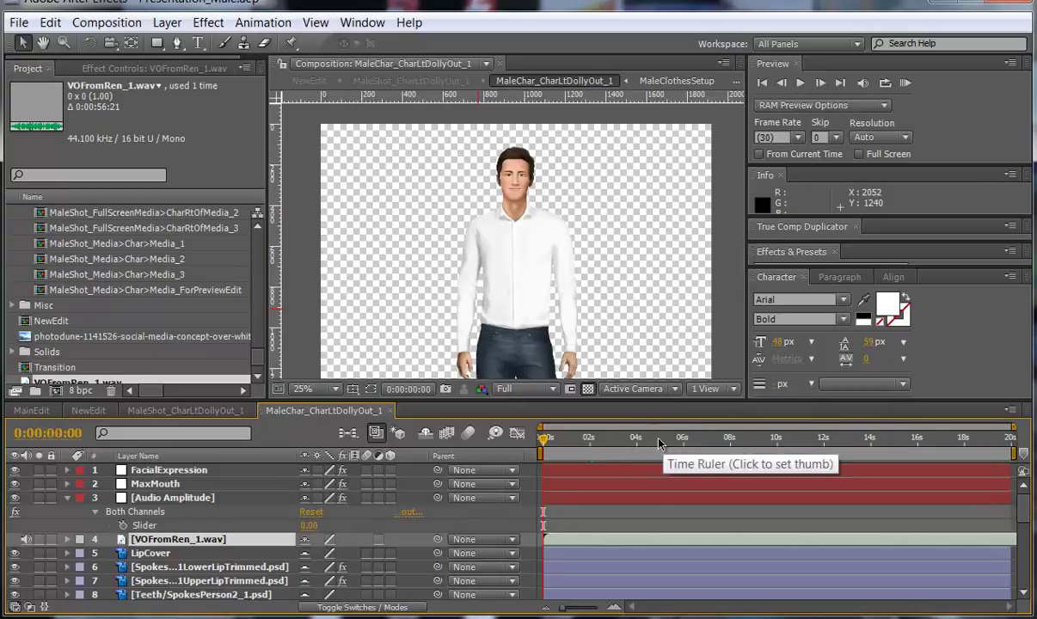
drag(653, 443, 662, 442)
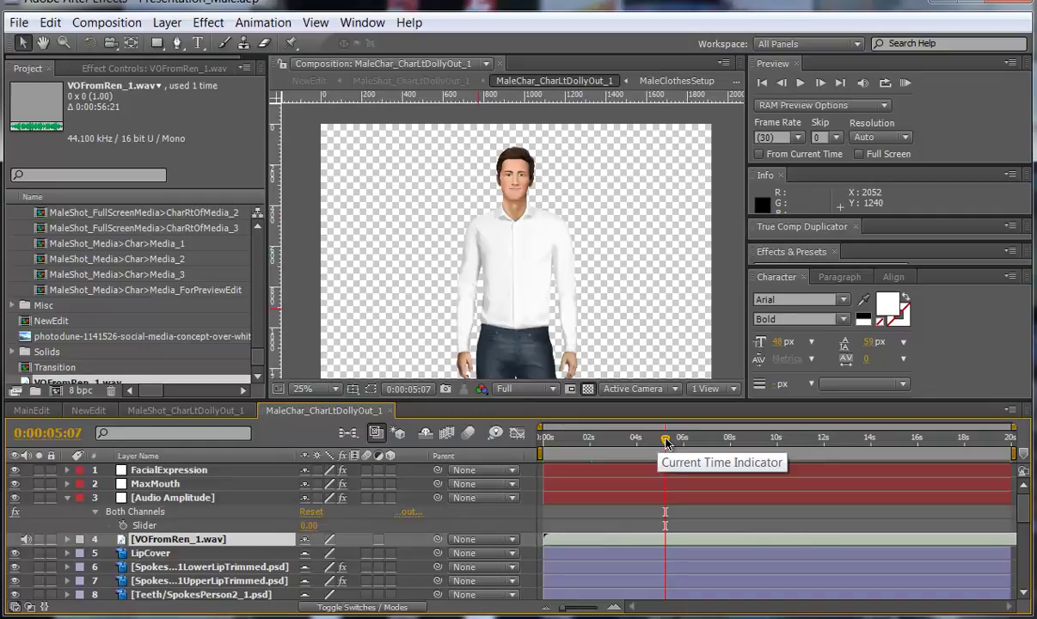
drag(666, 443, 694, 465)
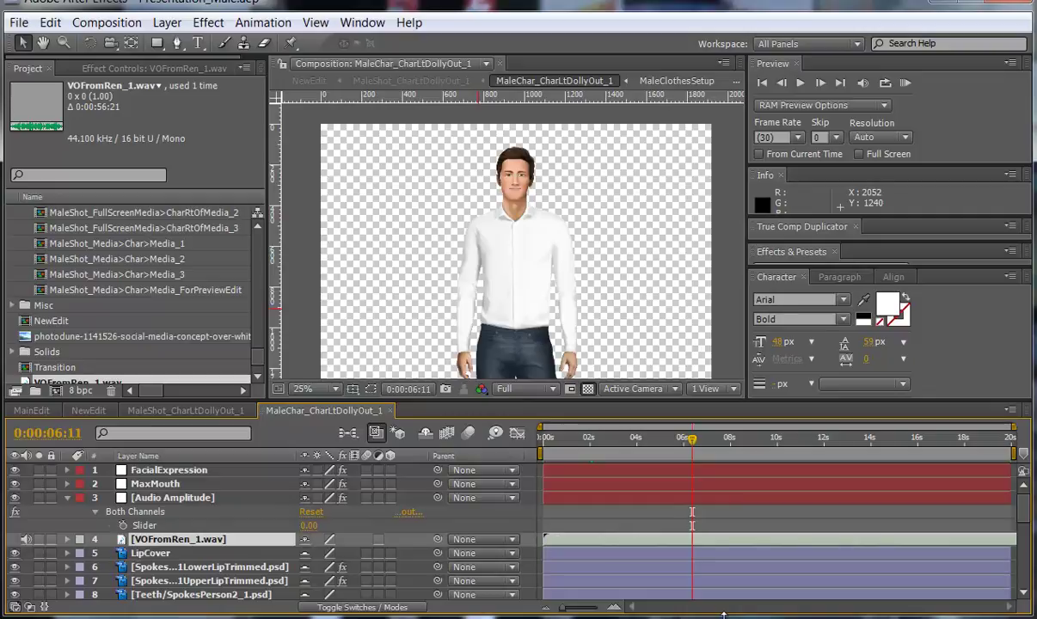
key(n)
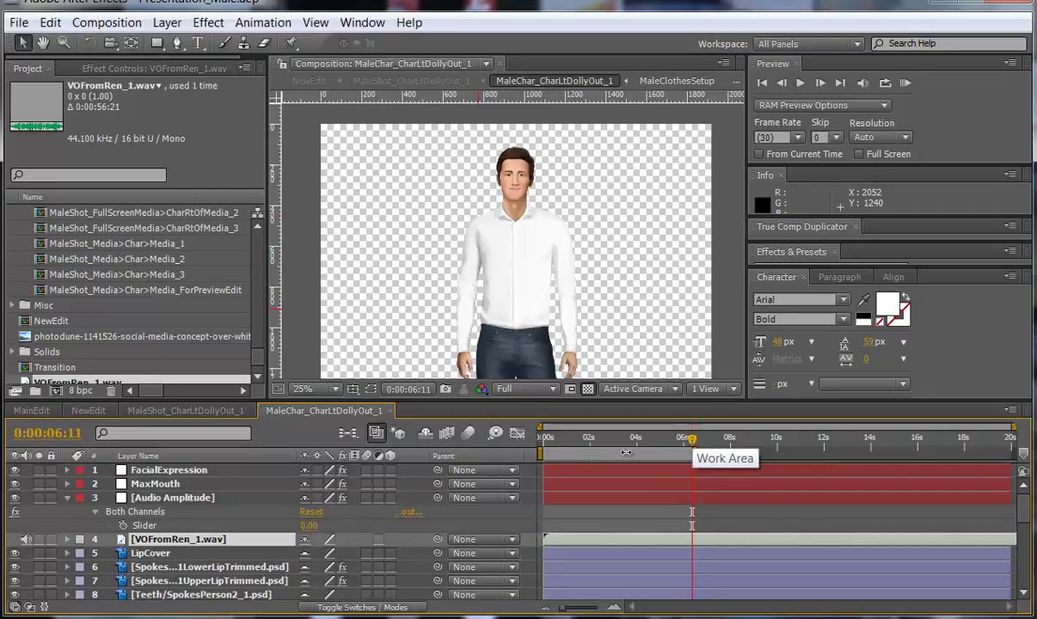
right_click(627, 452)
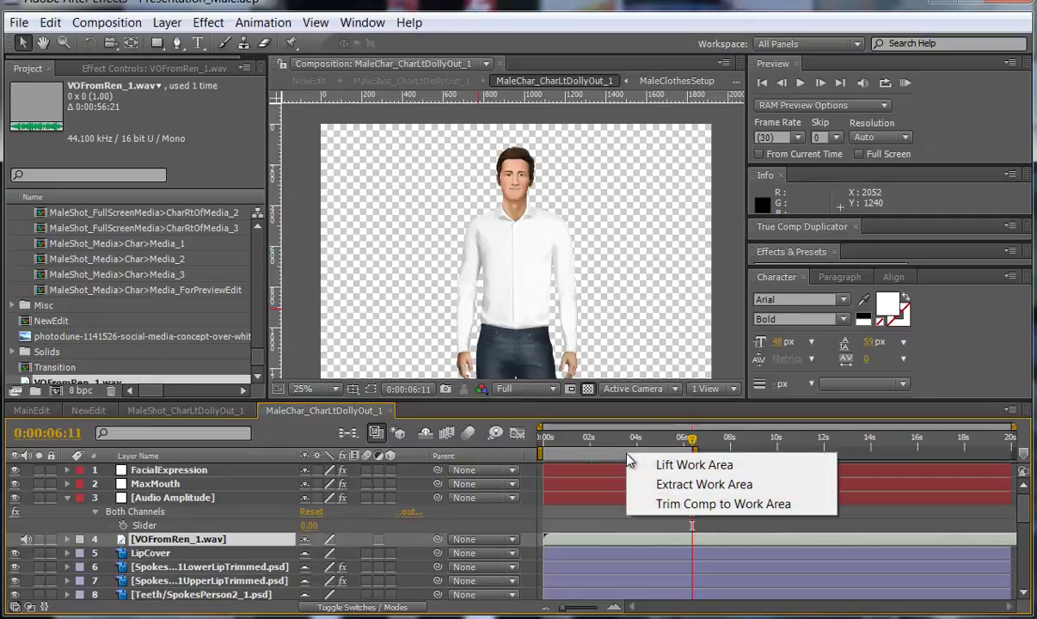
click(670, 506)
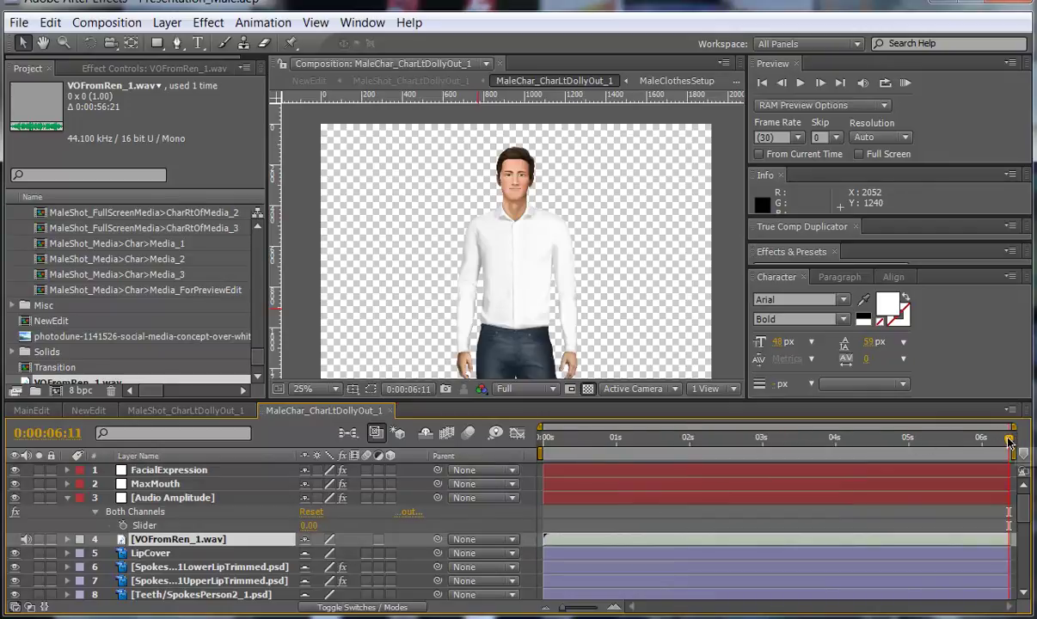
mouse_move(1009, 440)
mouse_down()
mouse_move(986, 440)
mouse_move(1010, 441)
mouse_up()
Convert the VOFromRen_1.wav audio to keyframes with Keyframe Assistant
right_click(146, 543)
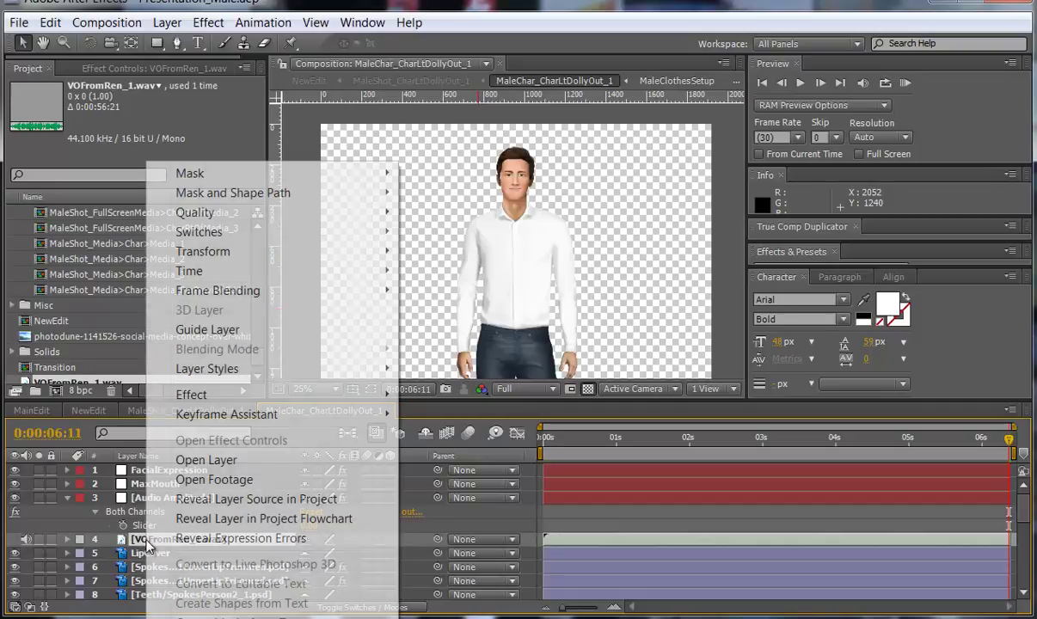
mouse_move(217, 416)
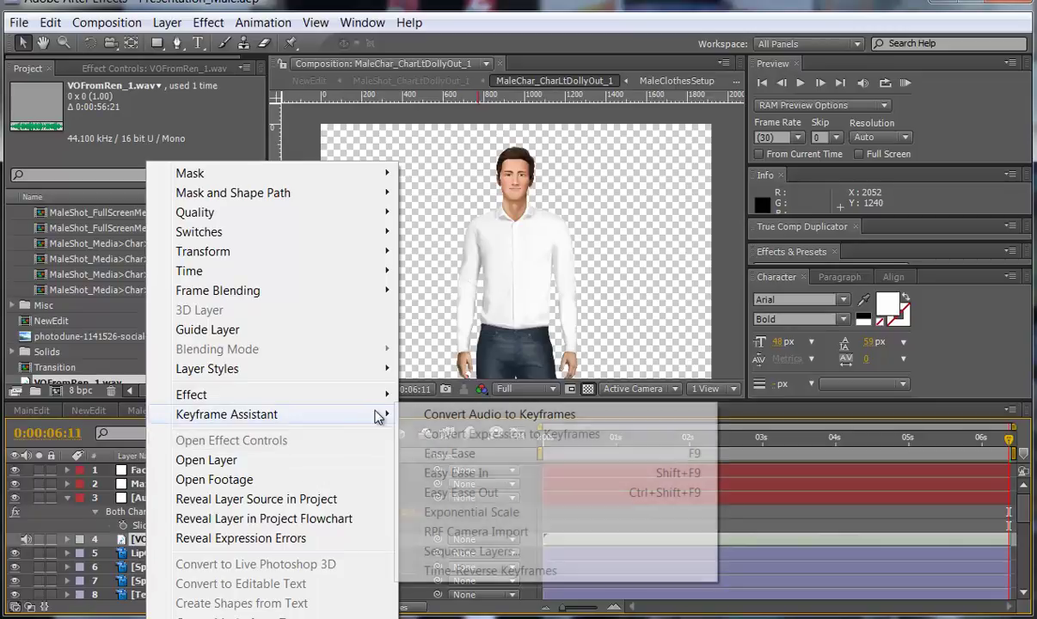
click(427, 416)
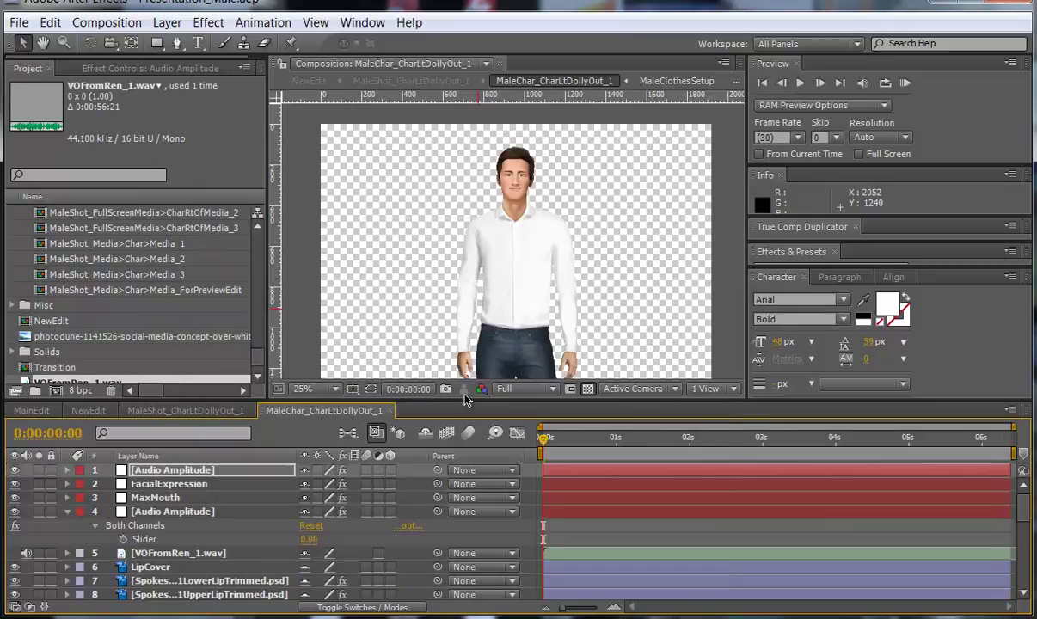
Copy the Both Channels slider keyframes from the topmost Audio Amplitude layer to the Both Channels slider of the lower Audio Amplitude layer
click(194, 470)
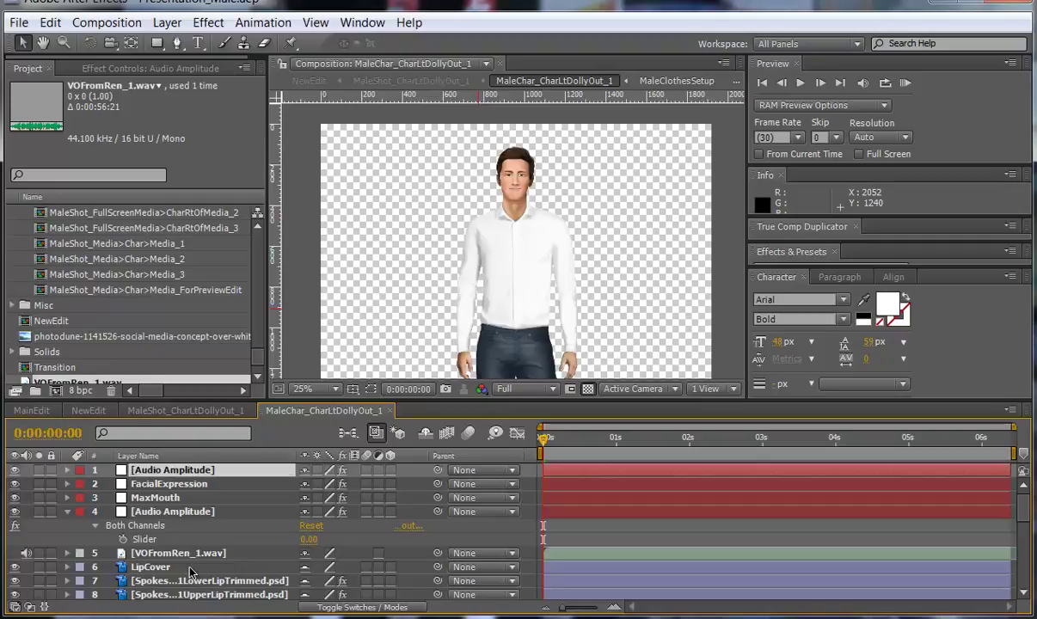
key(u)
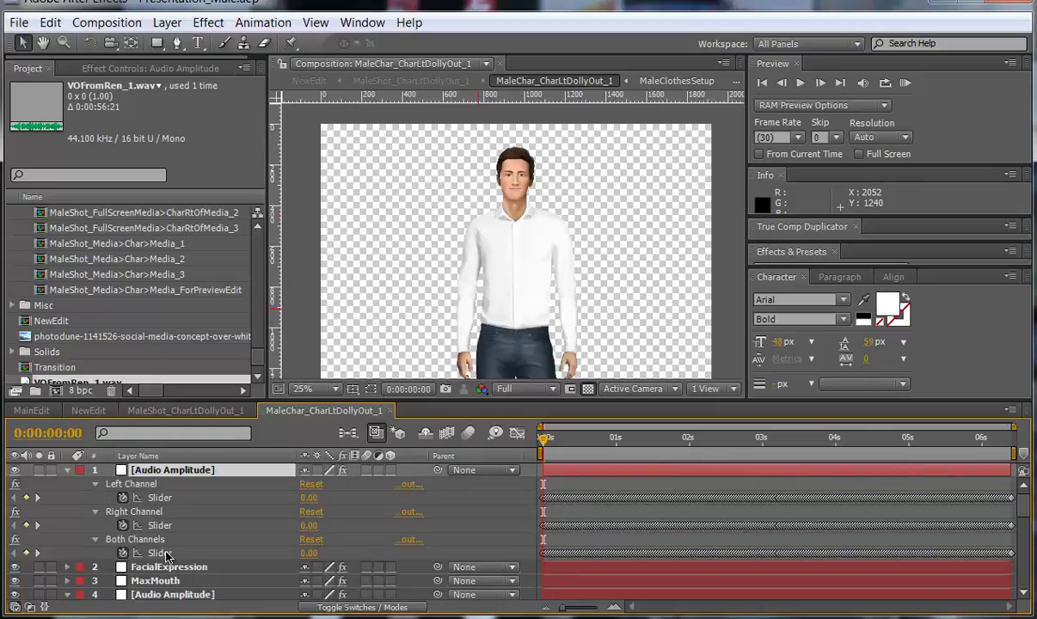
click(164, 553)
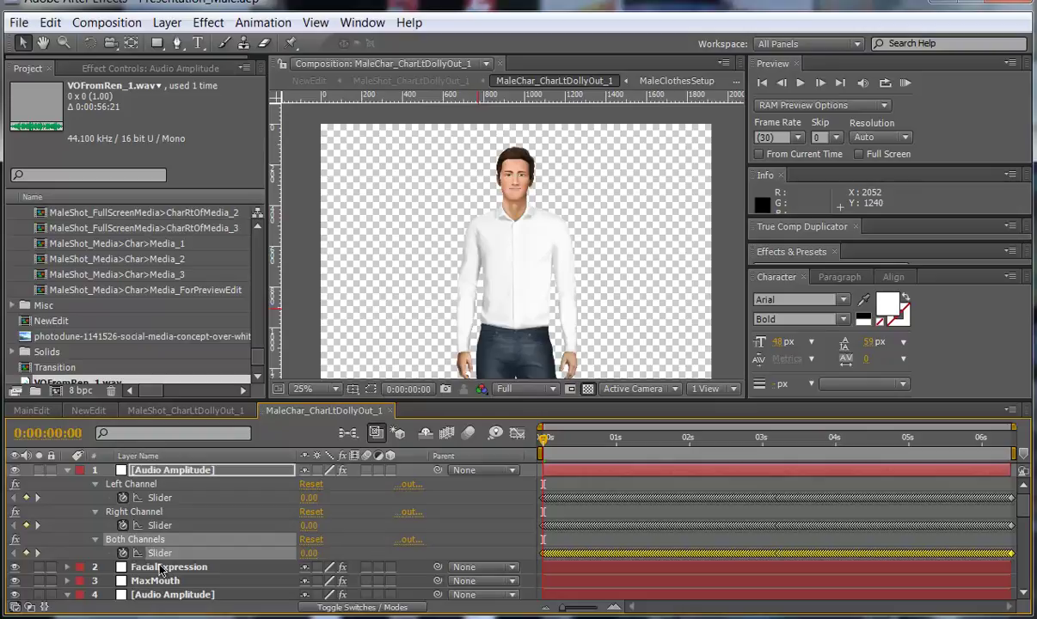
click(165, 472)
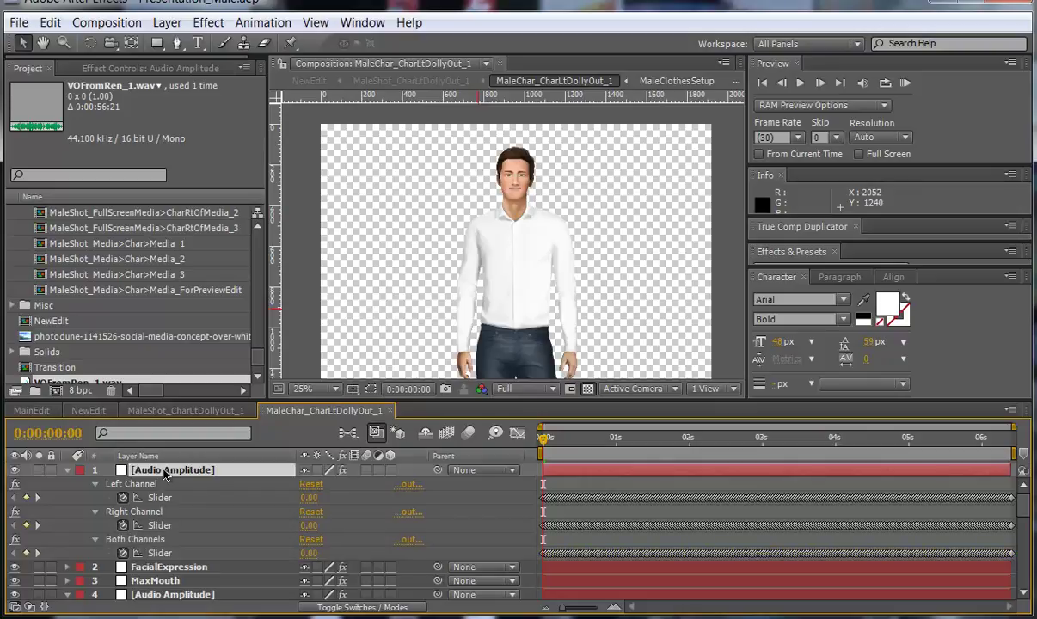
click(151, 539)
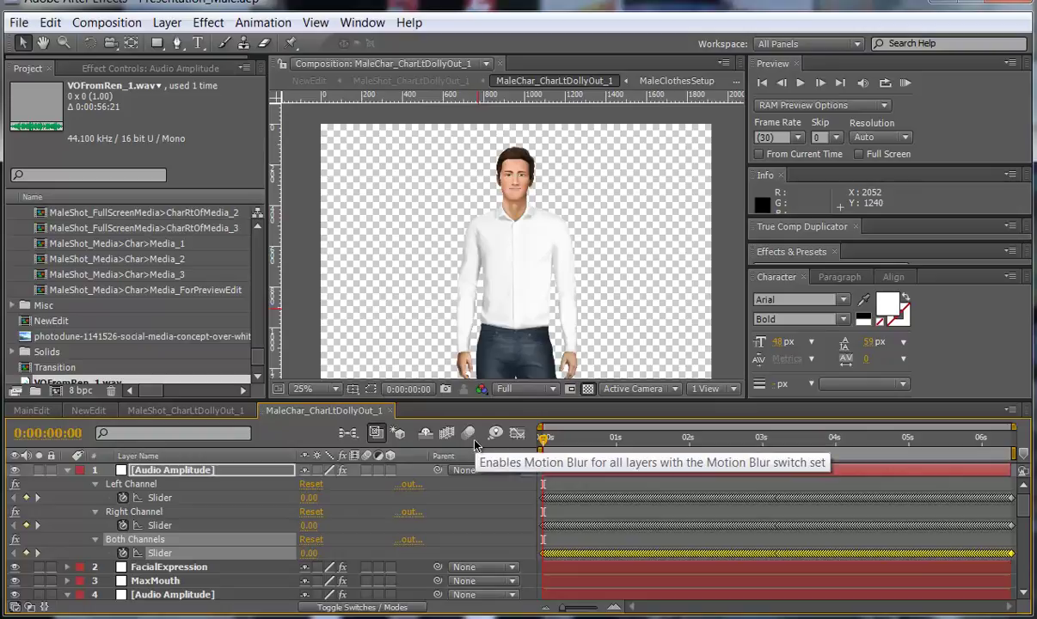
scroll(242, 511, down, 3)
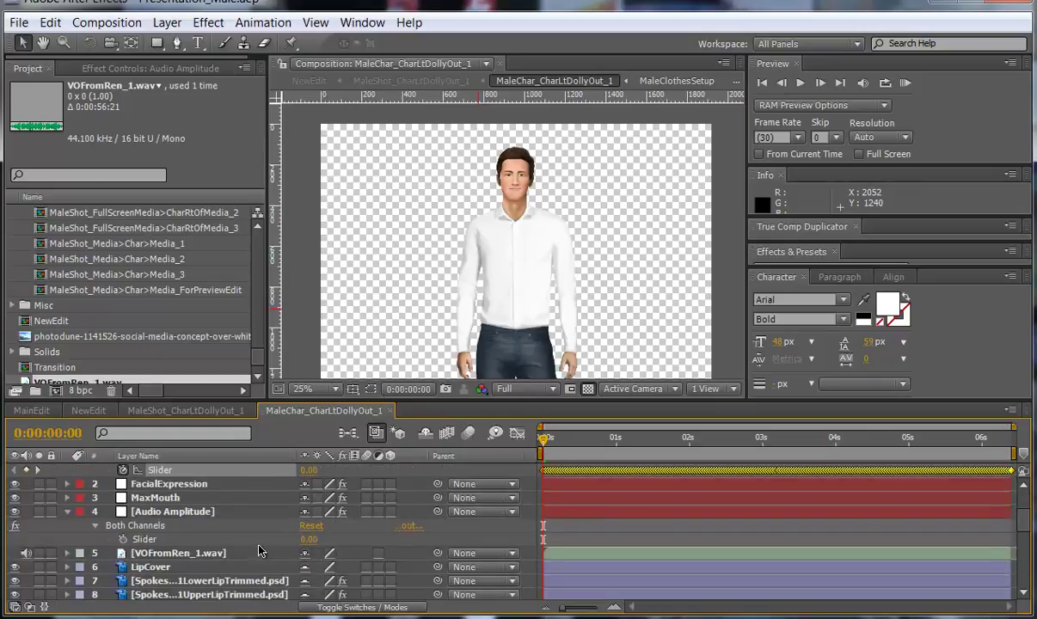
click(170, 513)
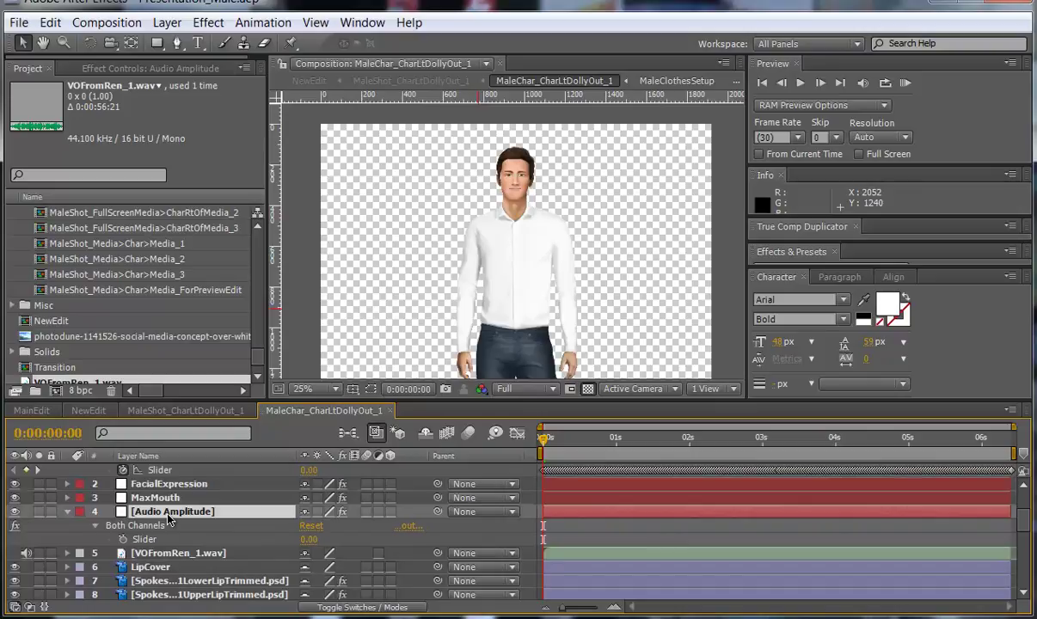
click(159, 539)
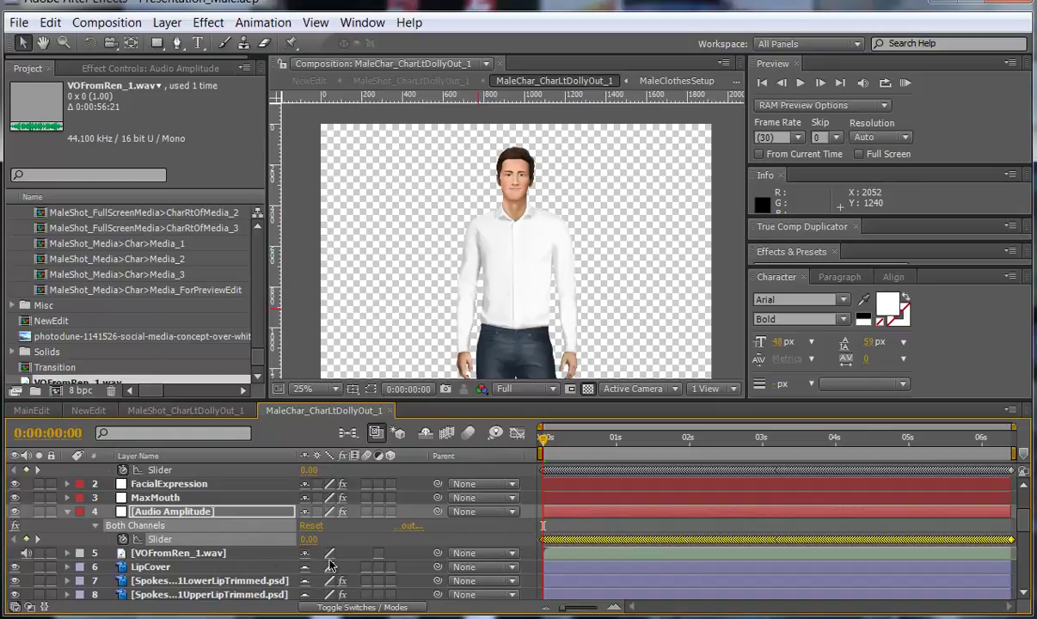
Delete the topmost Audio Amplitude layer with the Left, Right and Both Channels sliders
scroll(187, 507, up, 3)
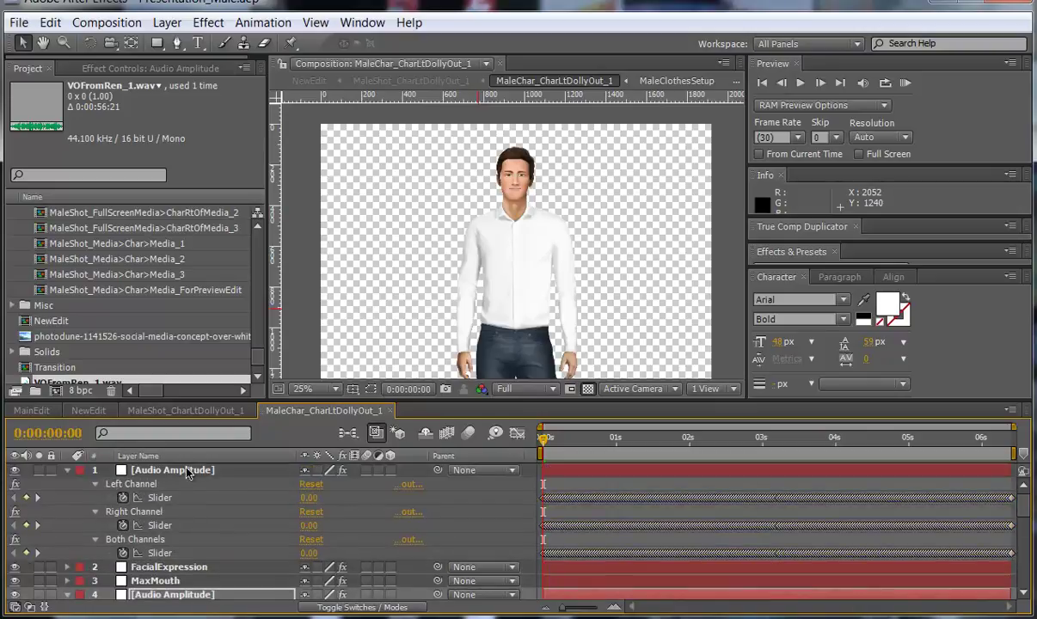
click(180, 471)
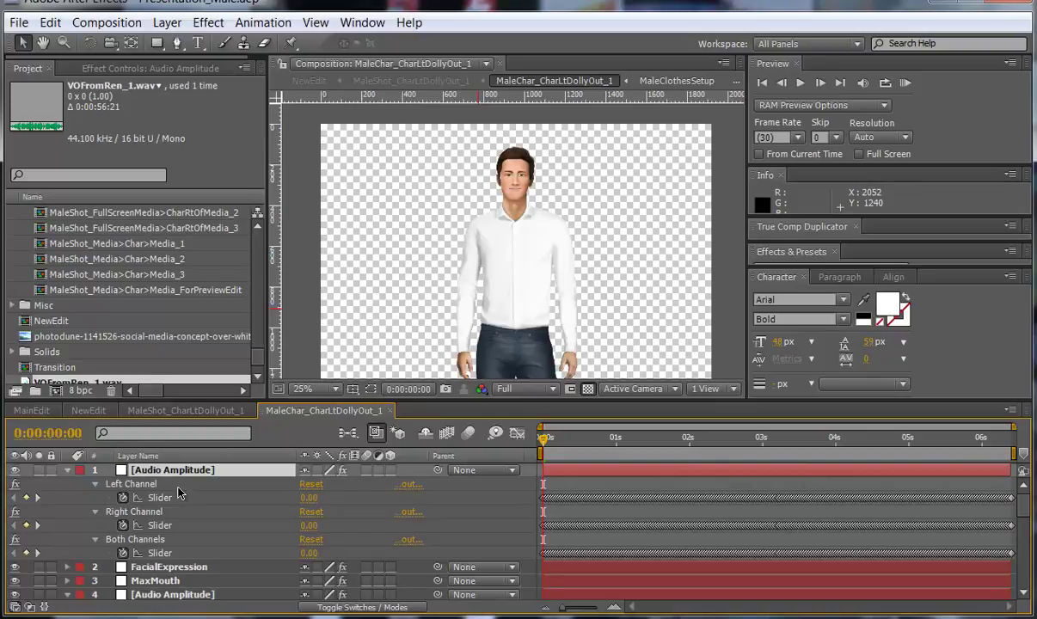
key(Delete)
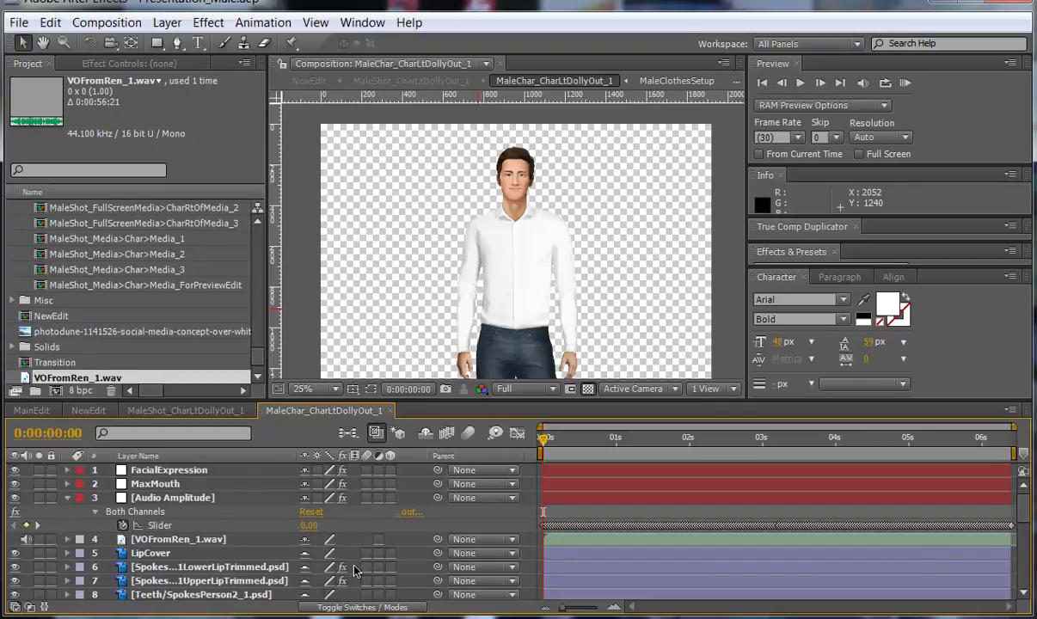
View the character's face at 50% and check the lip movement from the start to 0:00:01:05
scroll(512, 234, up, 2)
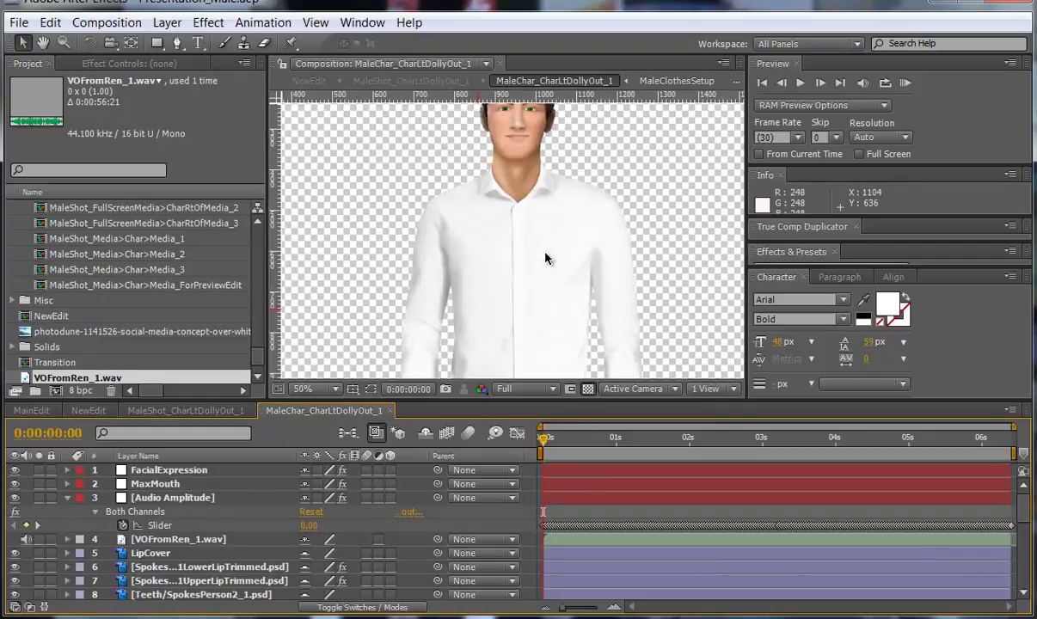
drag(550, 169, 551, 314)
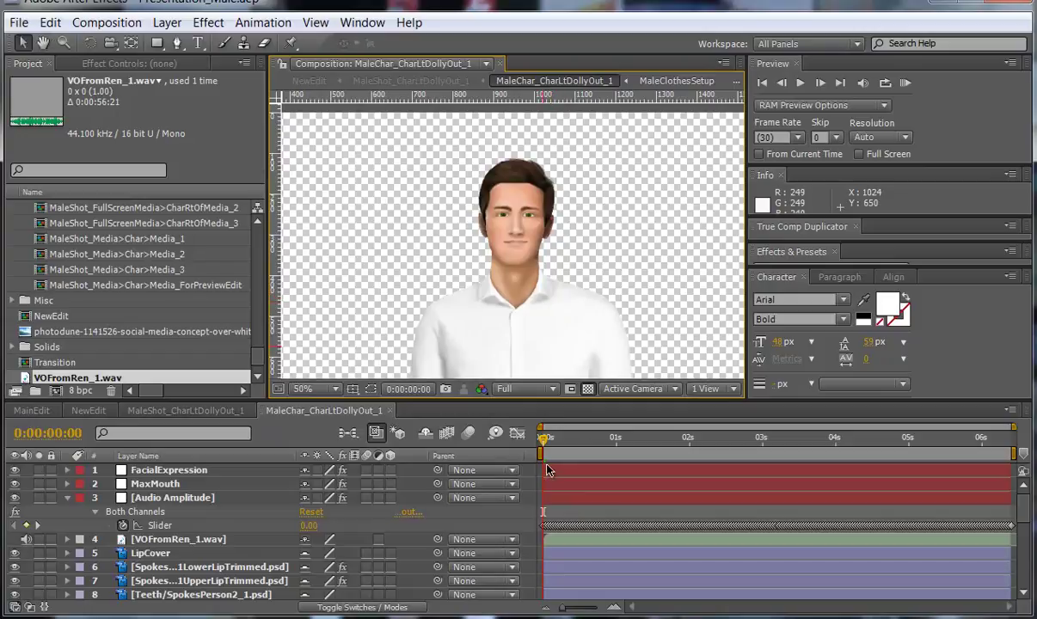
drag(545, 439, 628, 440)
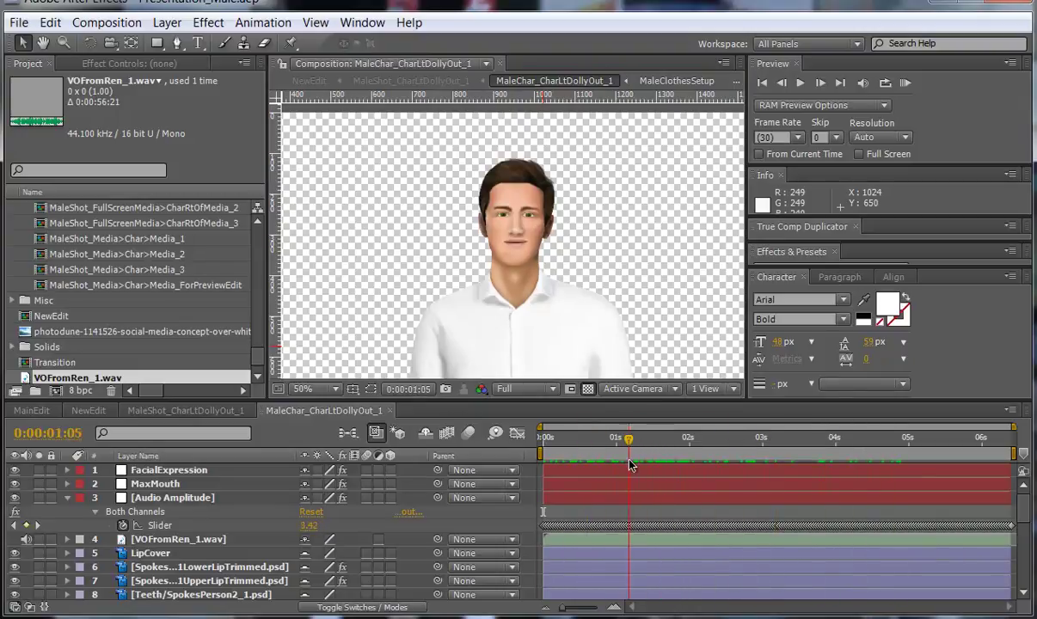
Set the MaxMouth layer's slider to 20 and check the mouth movement up to 0:00:04:00
click(156, 485)
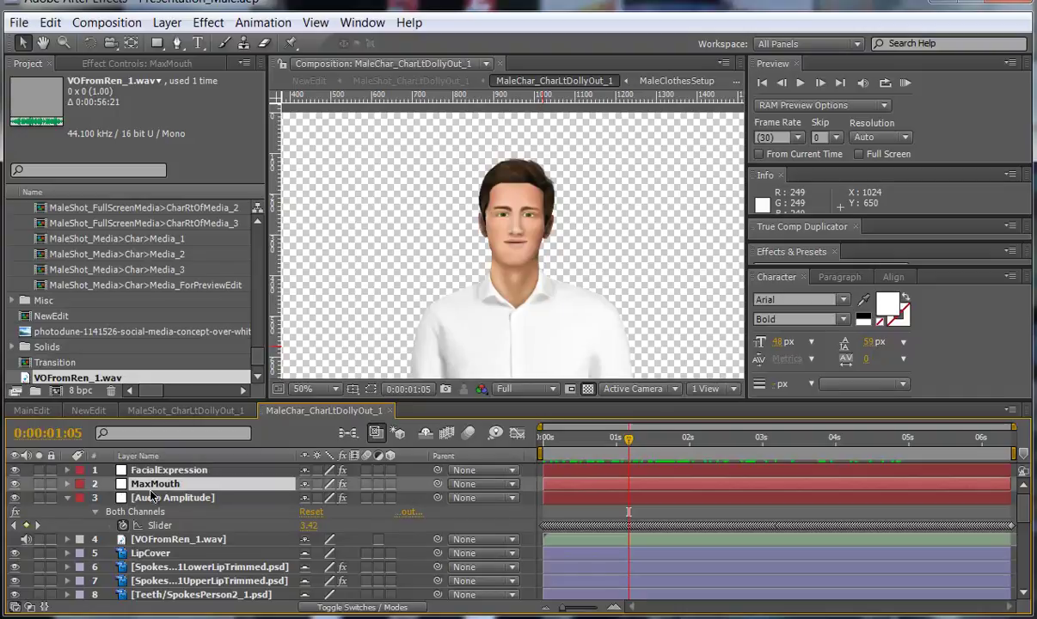
click(139, 61)
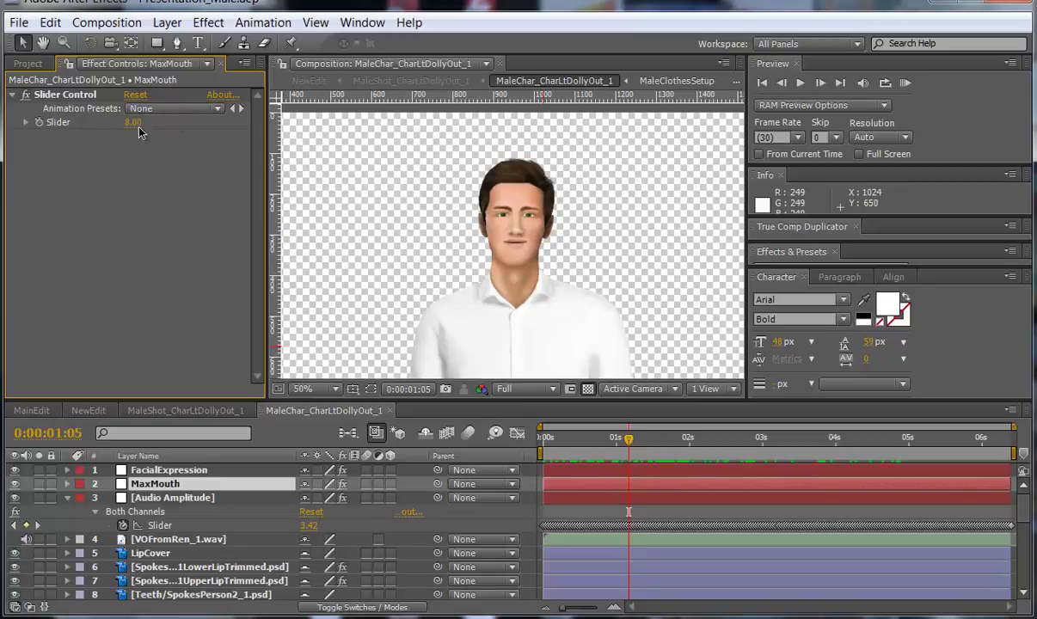
click(631, 441)
drag(631, 440, 637, 440)
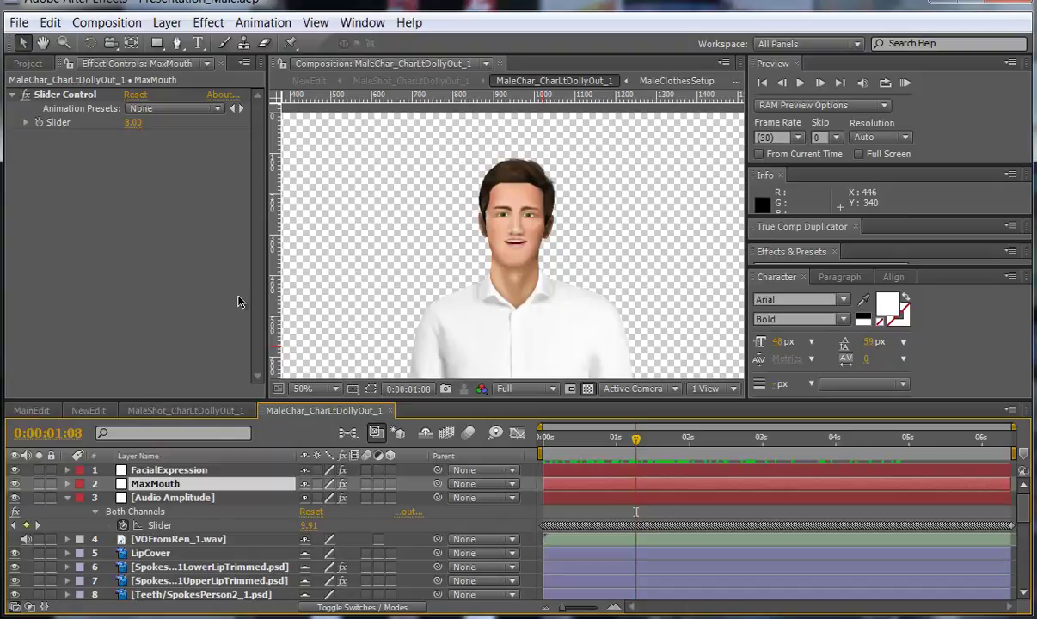
click(131, 125)
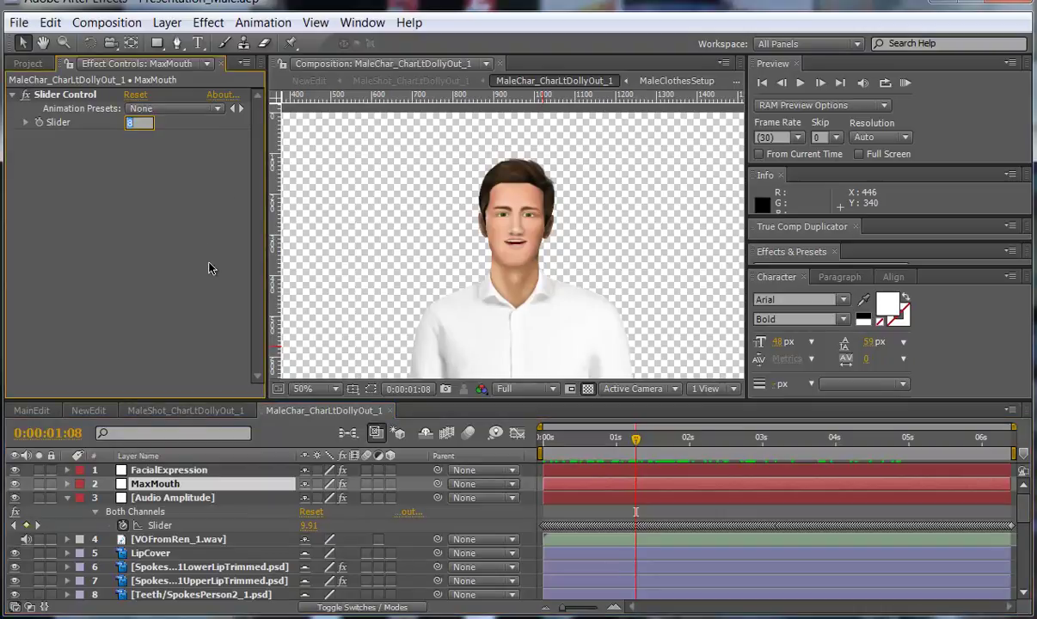
text(20)
key(Return)
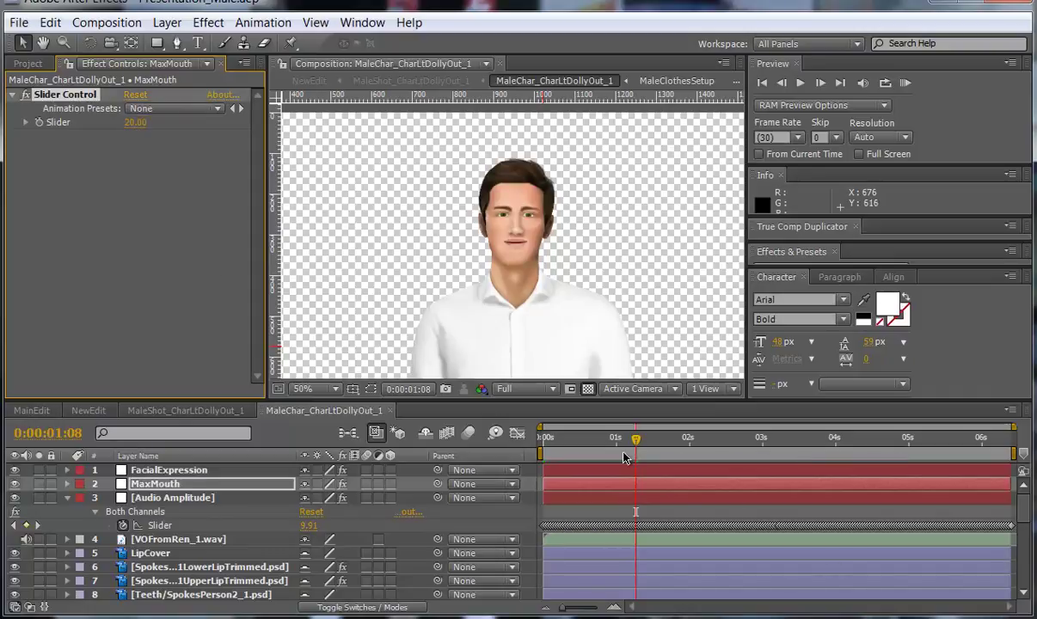
drag(624, 446, 834, 417)
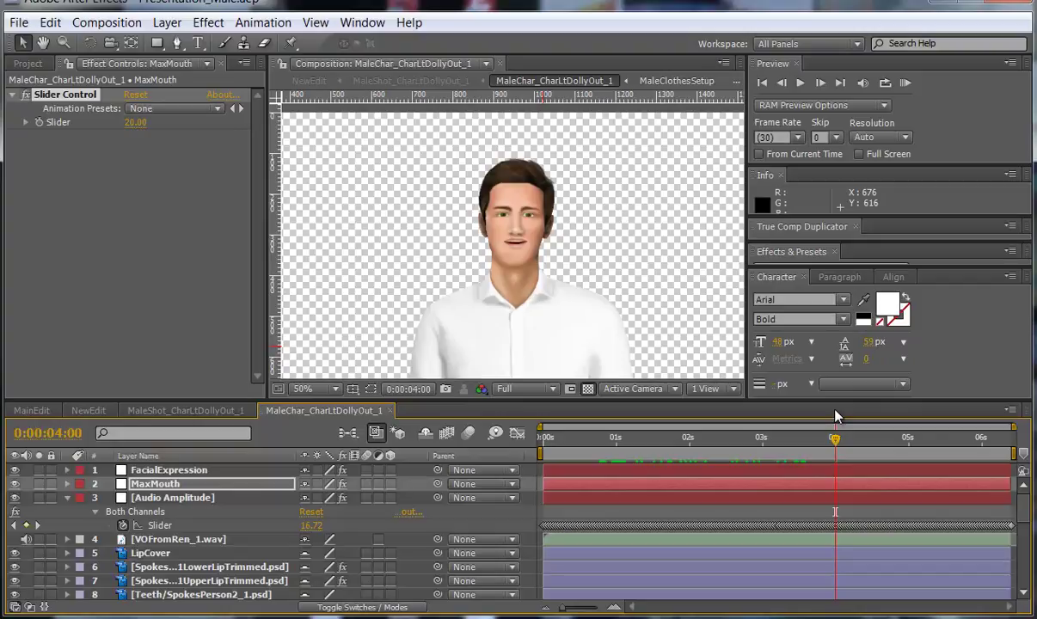
key(KP_0)
Try the FacialExpression layer's slider at 10 and 41 at the composition's start, and return it to 0
click(173, 472)
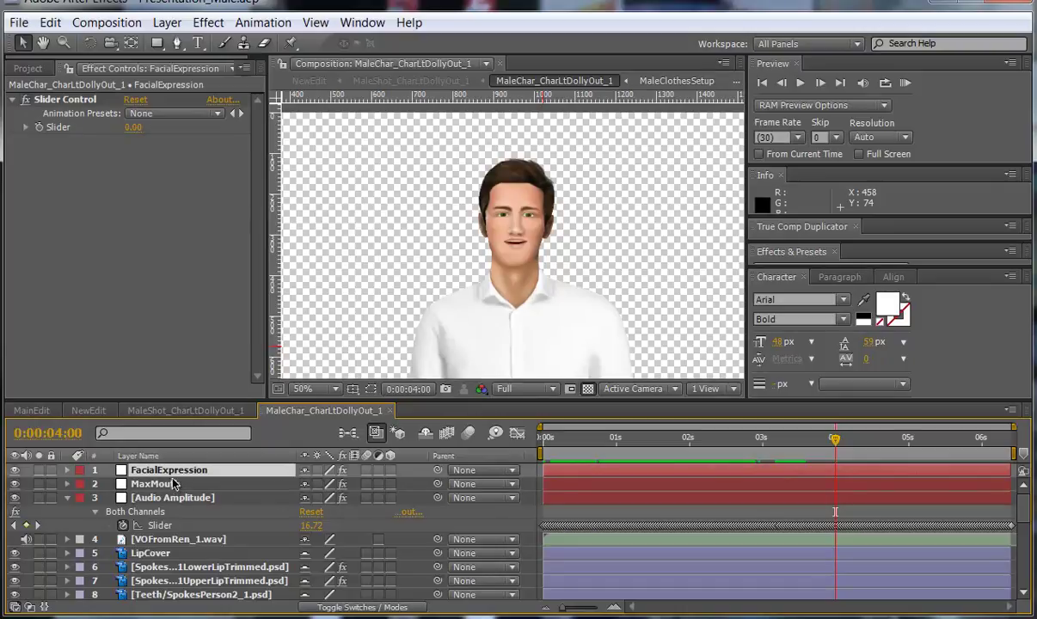
click(659, 434)
drag(623, 443, 521, 423)
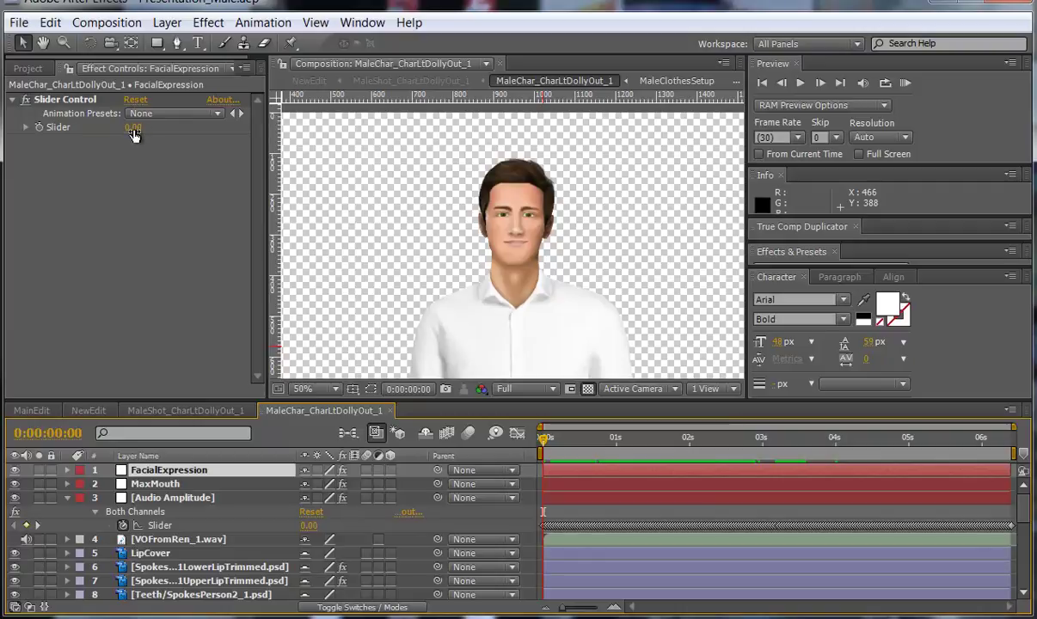
click(133, 128)
text(10)
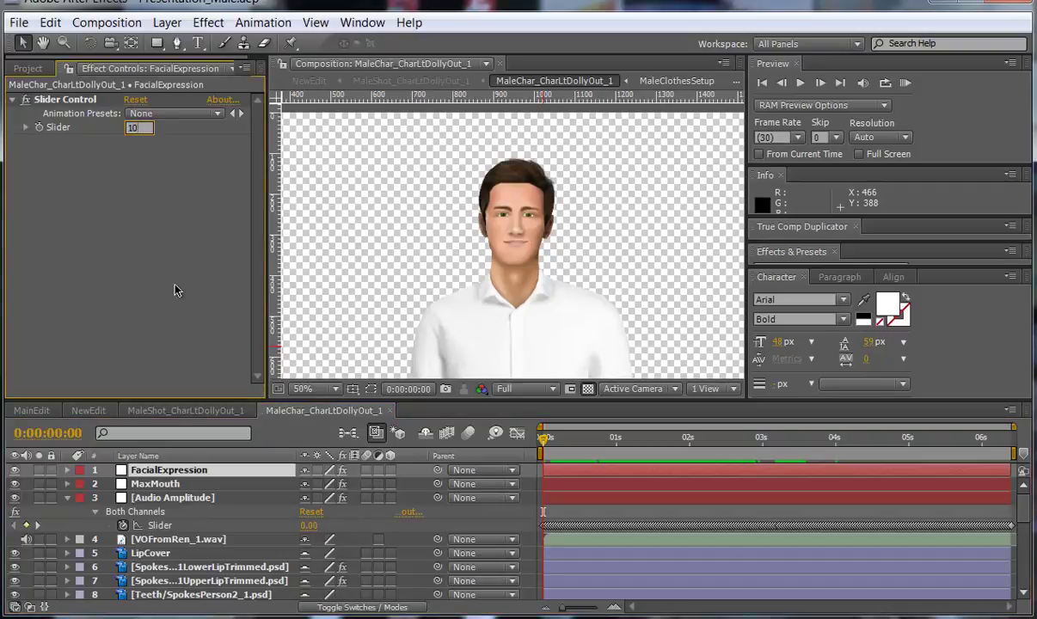
key(Return)
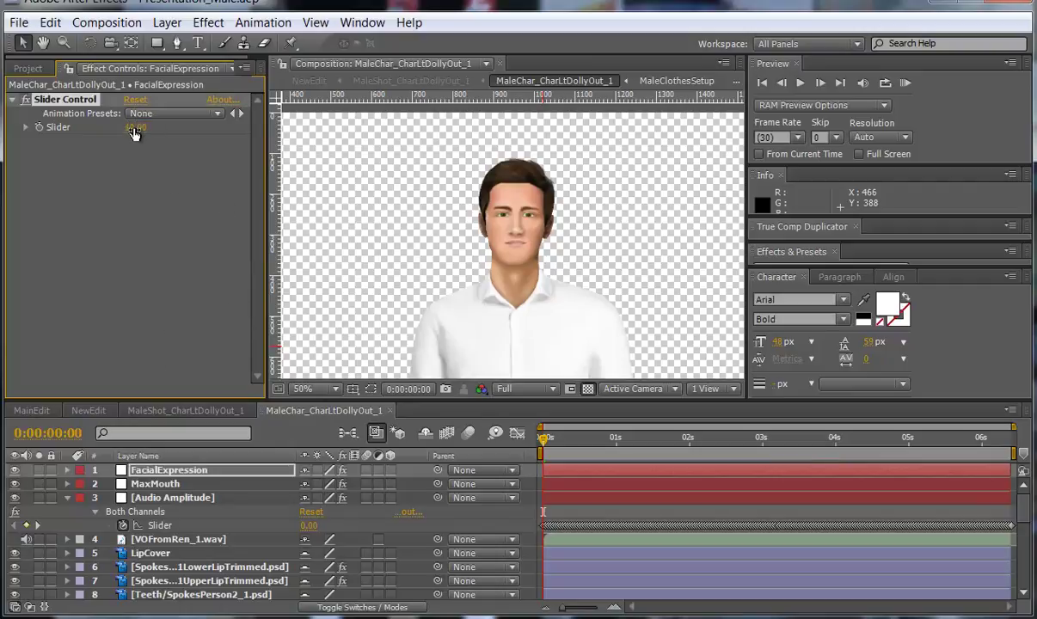
drag(127, 127, 157, 120)
click(135, 127)
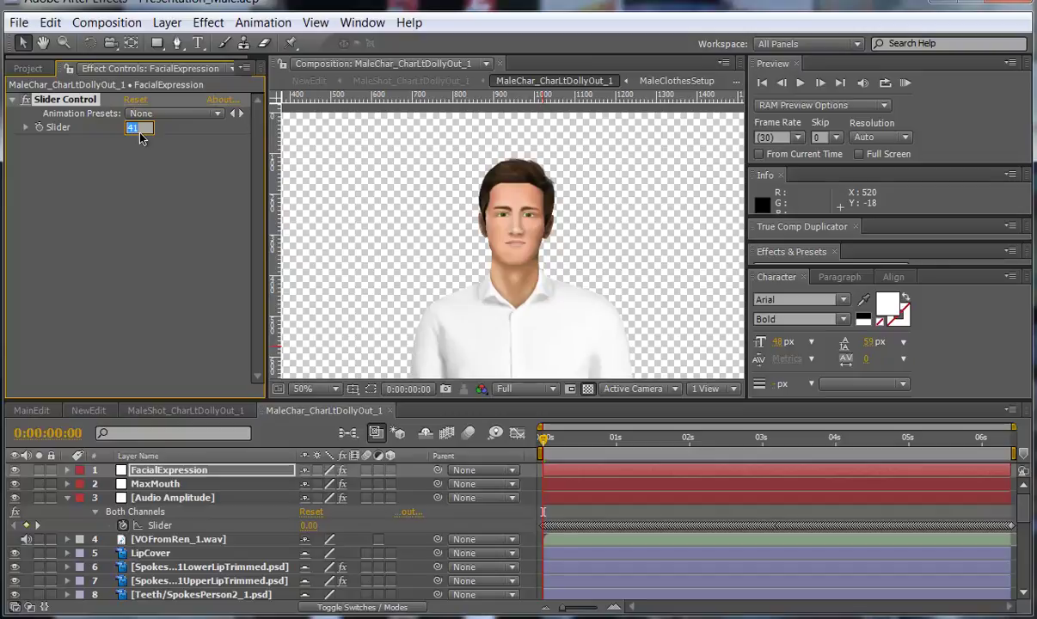
text(0)
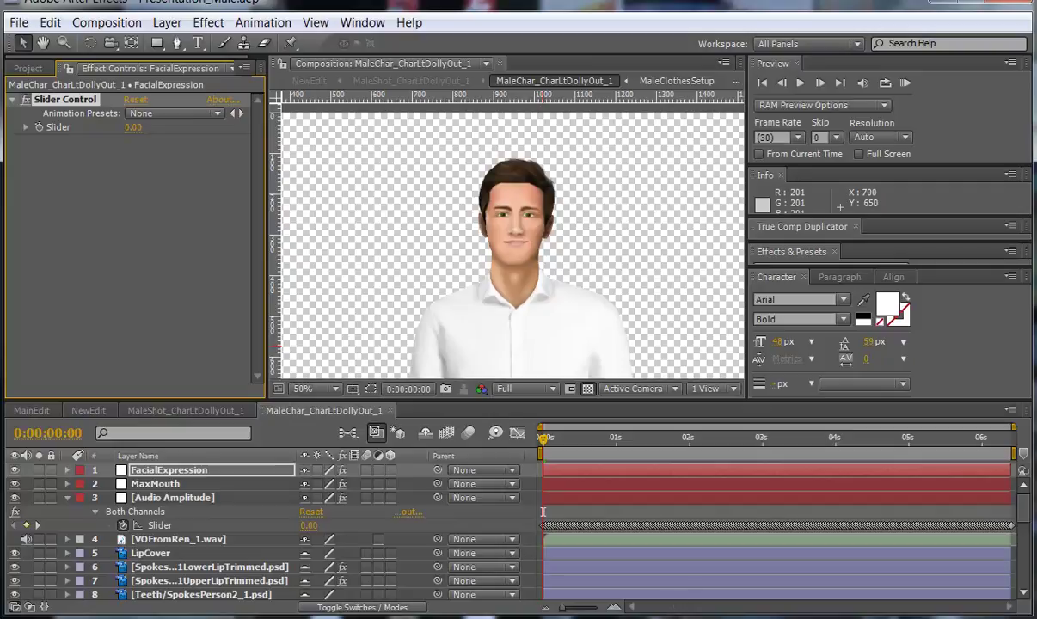
Preview the talking character, then return to the shot composition and collapse the Character Adjustments & Audio Here layer
key(space)
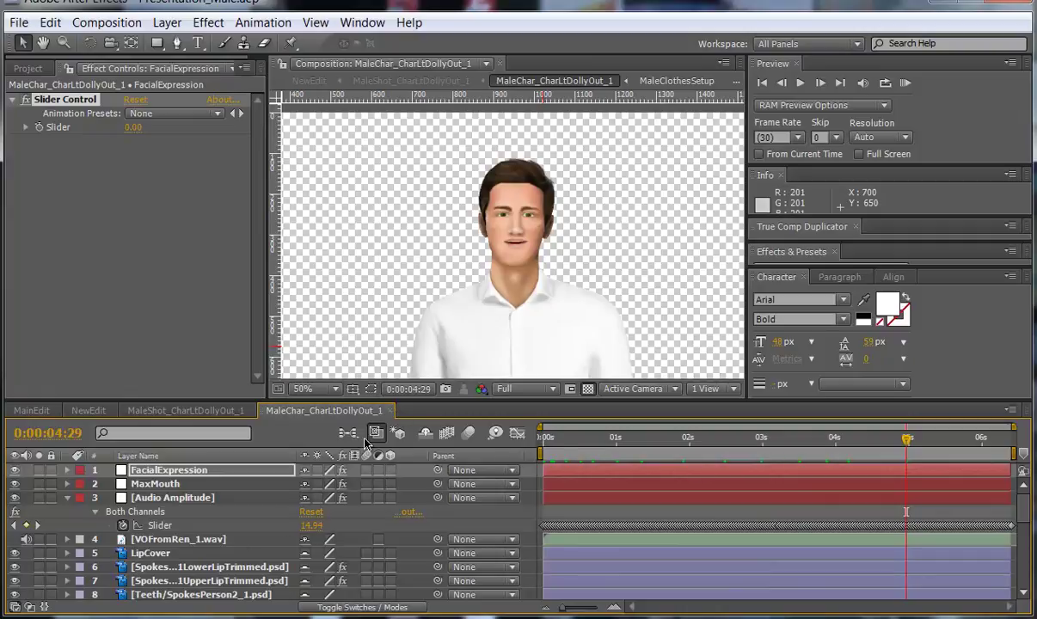
click(391, 410)
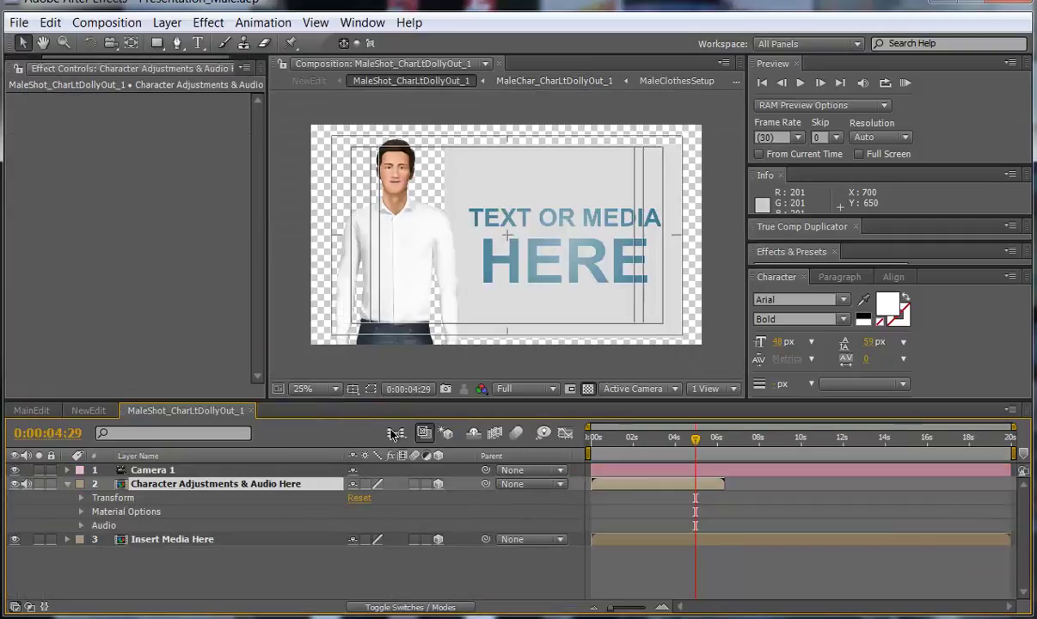
click(68, 485)
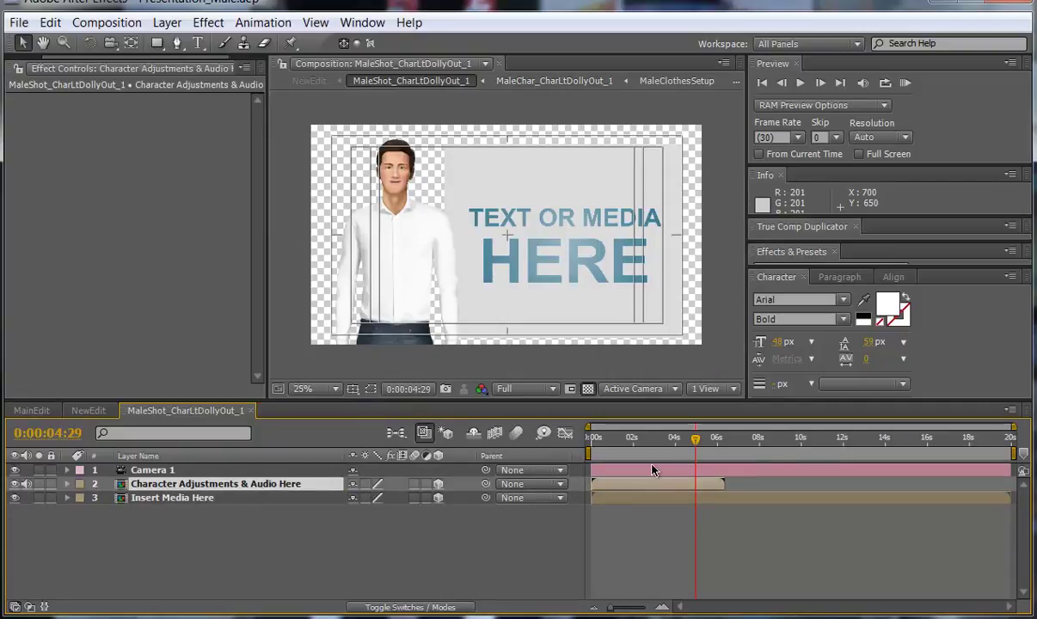
Move the current time to the end of the Character Adjustments & Audio Here layer at 0:00:06:11 and open the Insert Media Here composition
click(702, 501)
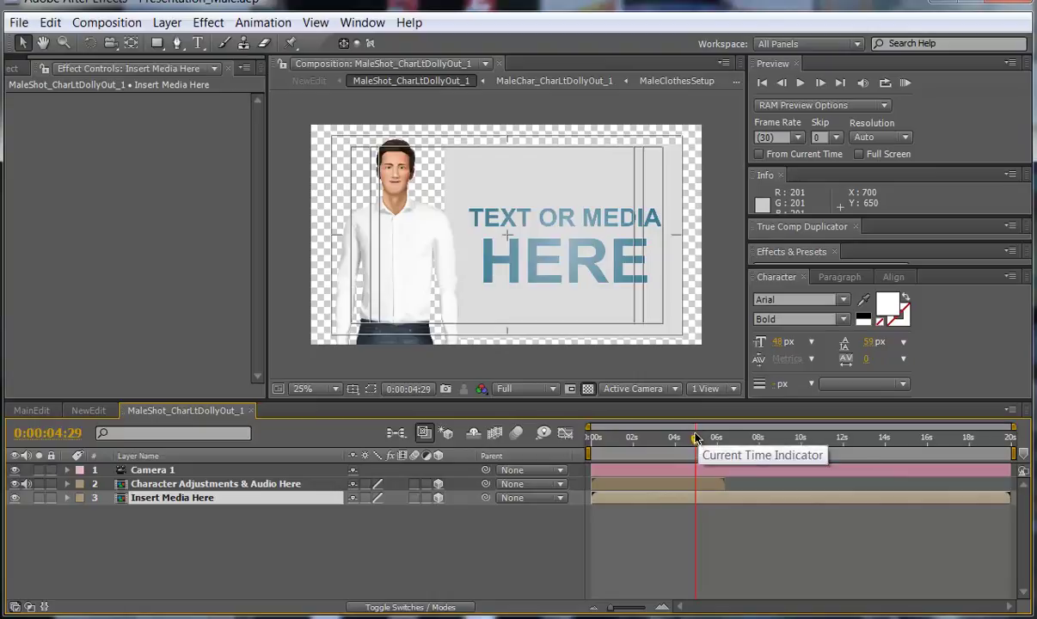
drag(696, 440, 703, 441)
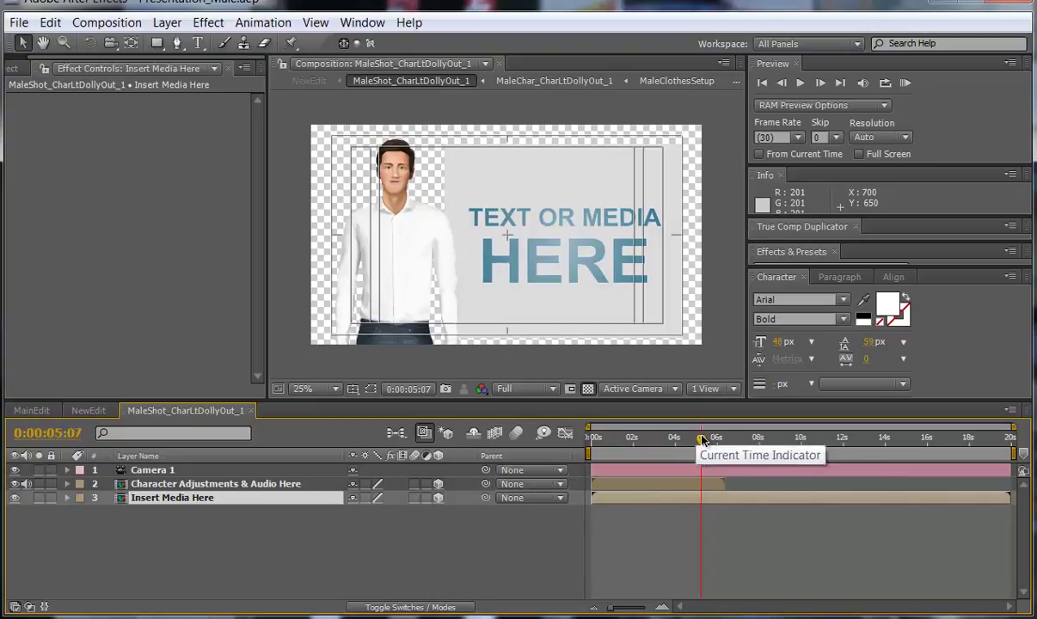
click(713, 485)
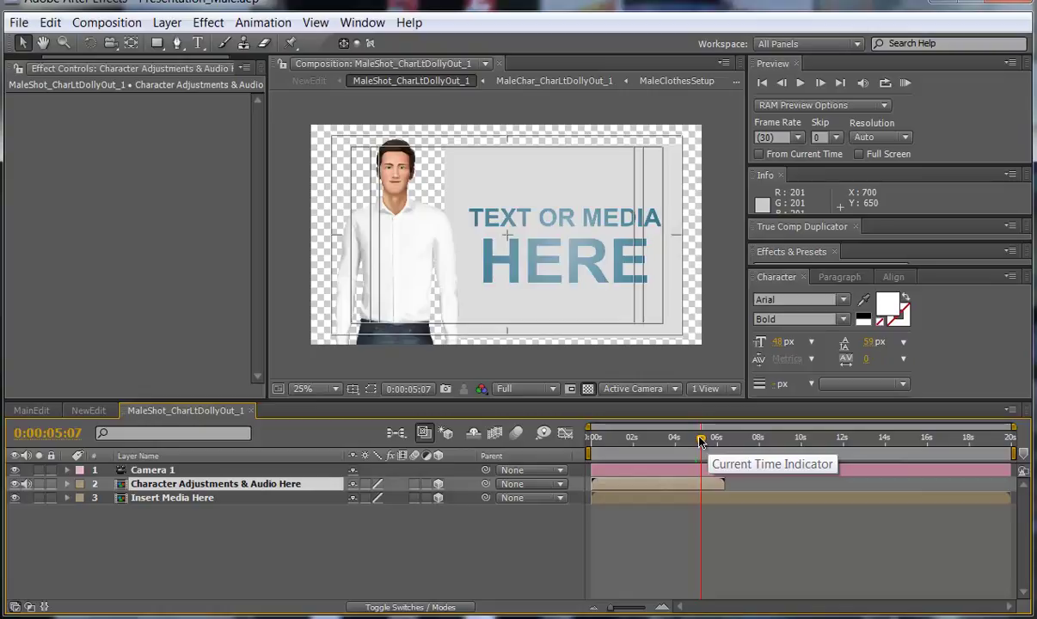
drag(700, 441, 711, 445)
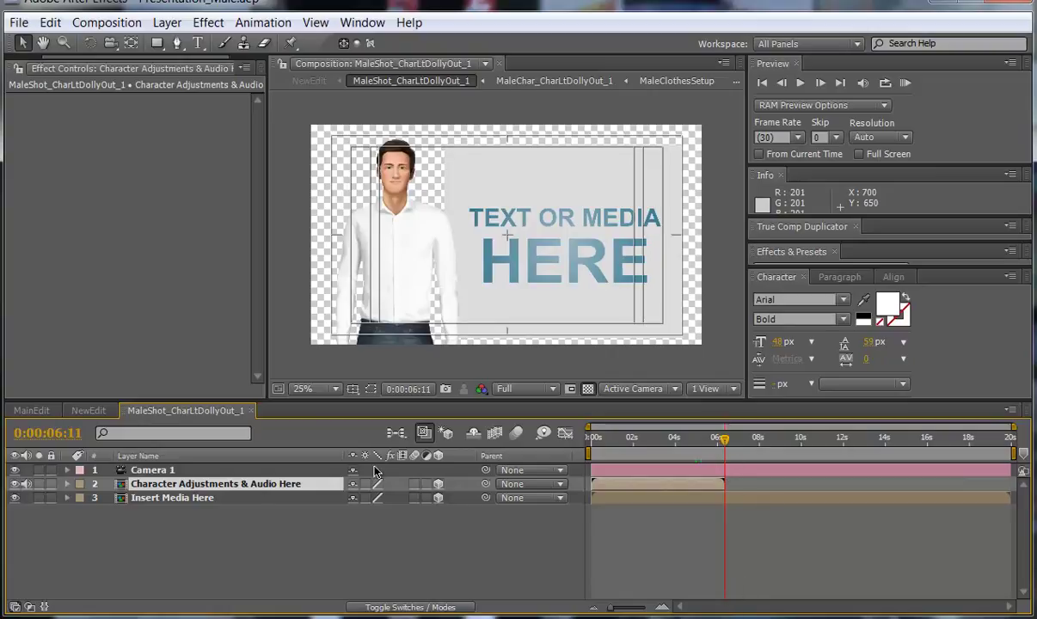
click(181, 499)
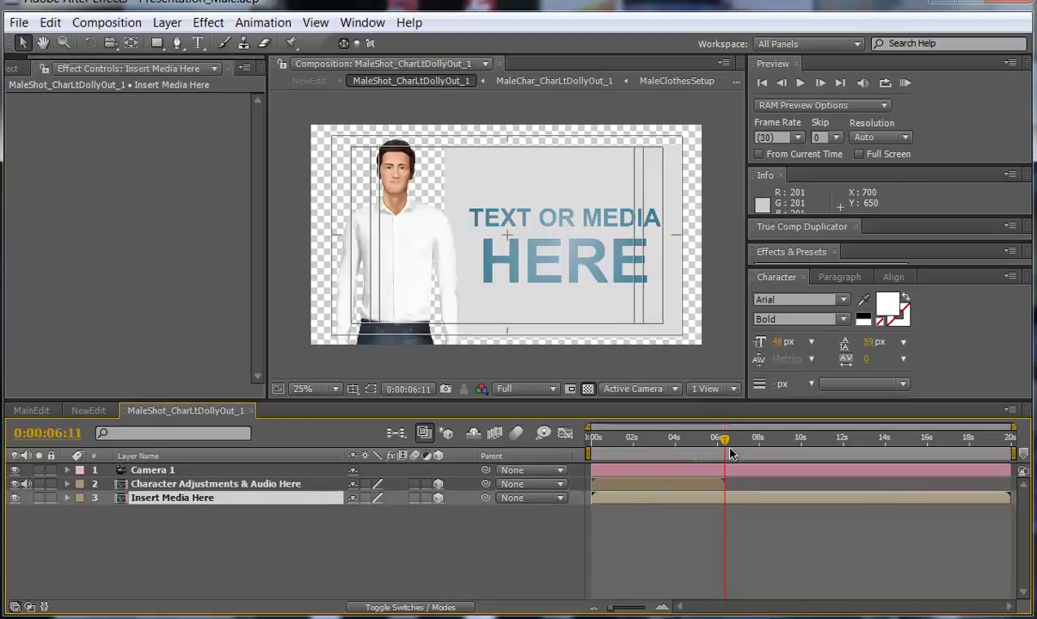
double_click(163, 500)
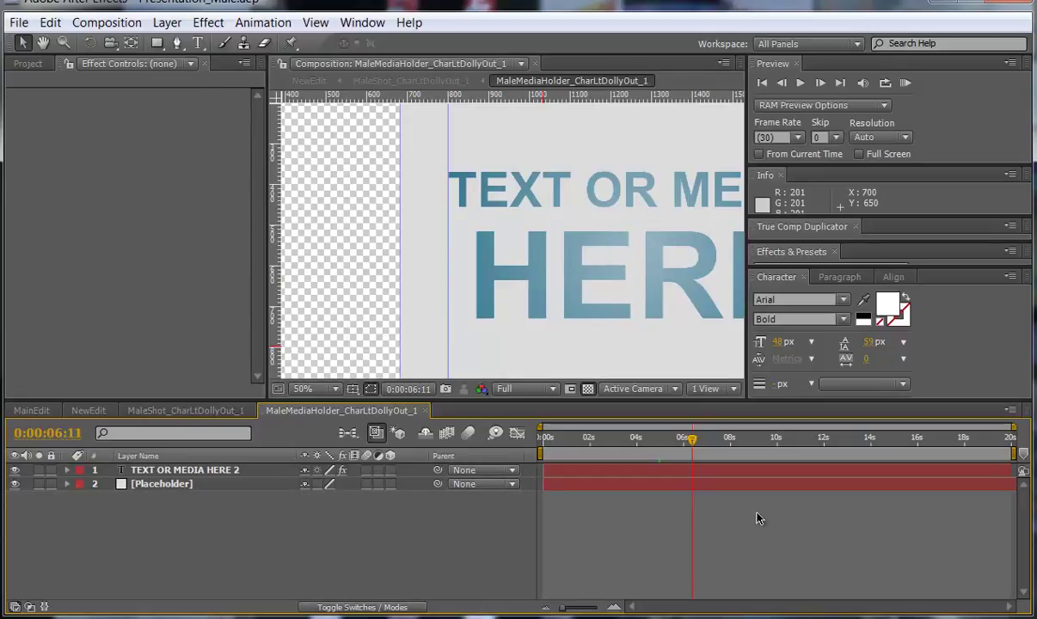
End the work area of MaleMediaHolder_CharLtDollyOut_1 at 0:00:06:11 and trim the composition to it
key(n)
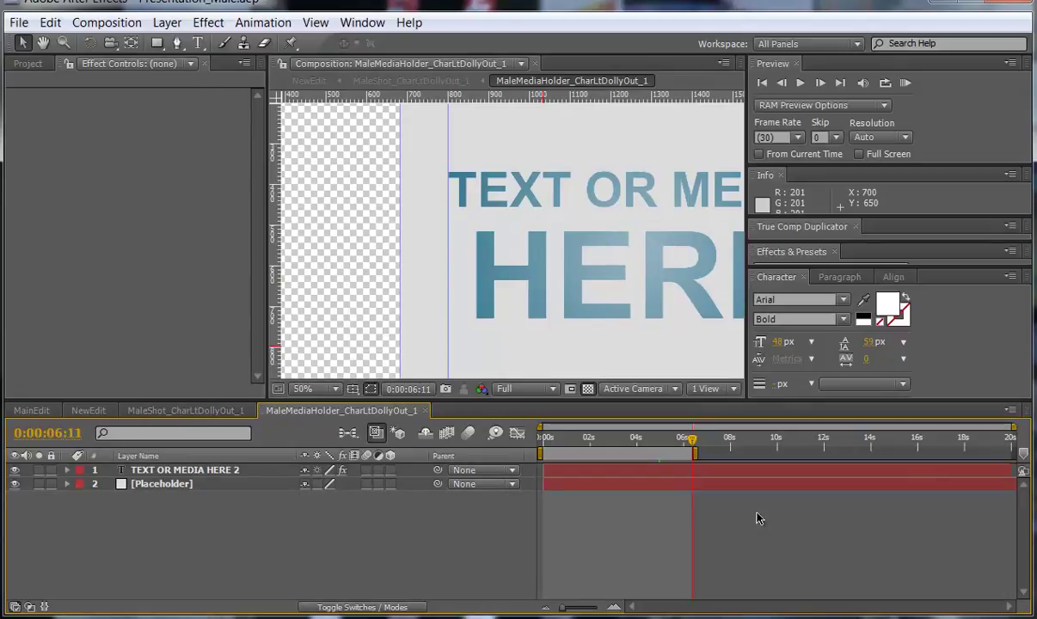
right_click(606, 453)
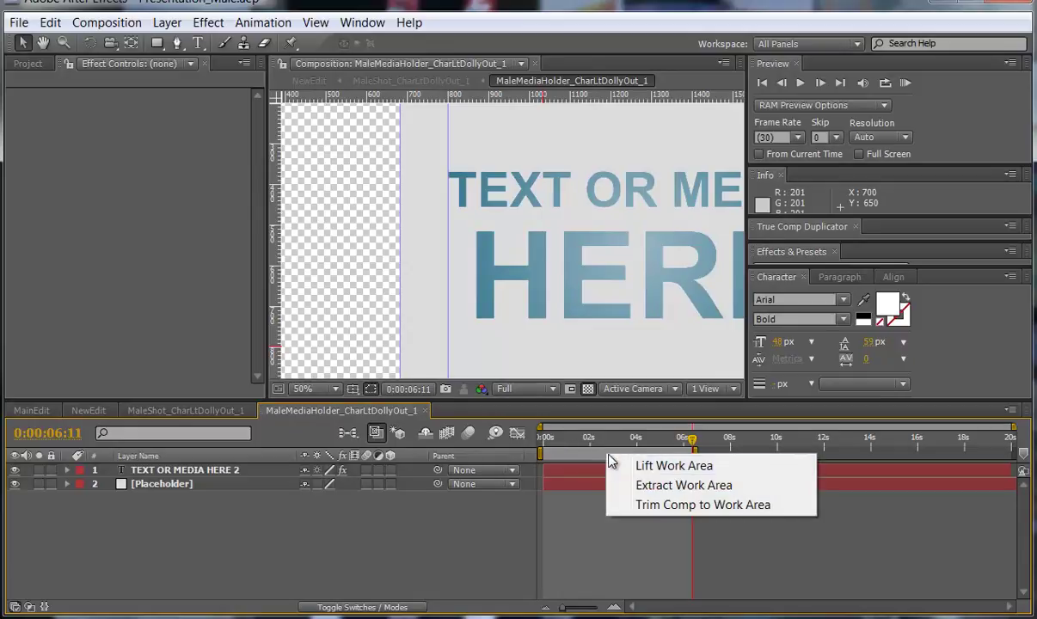
click(627, 511)
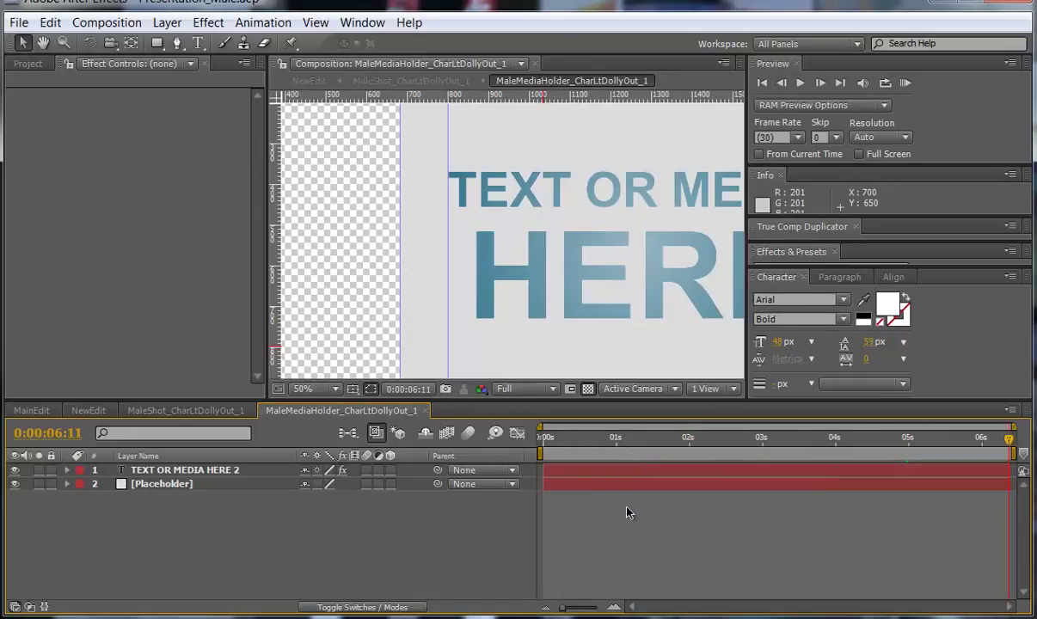
Add the photodune-1141526 social media picture as the top layer and place it over the TEXT OR MEDIA HERE placeholder
scroll(479, 253, down, 2)
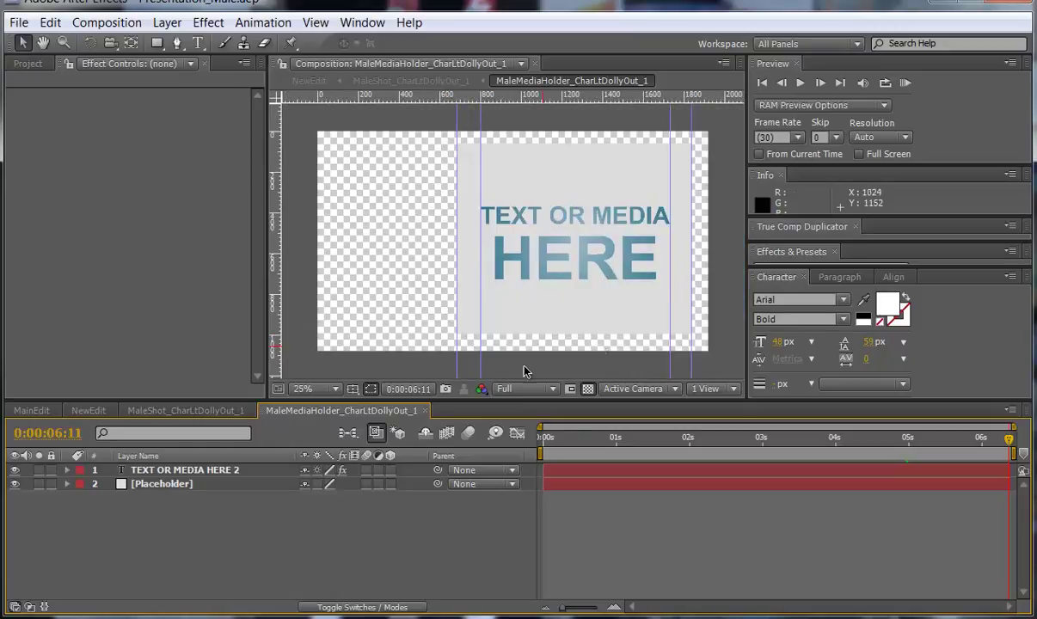
click(32, 64)
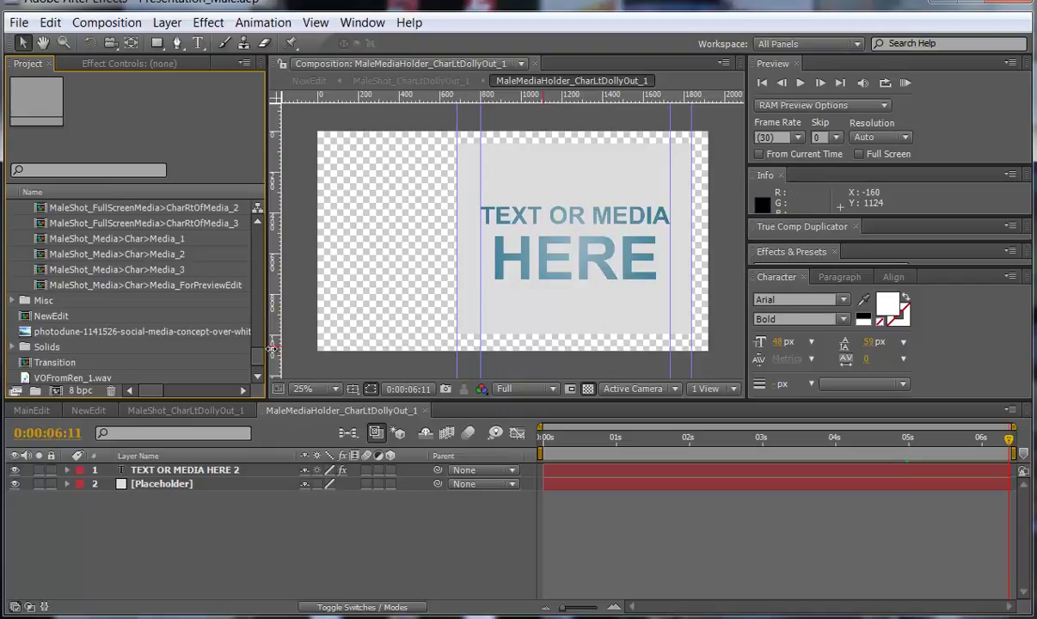
click(257, 376)
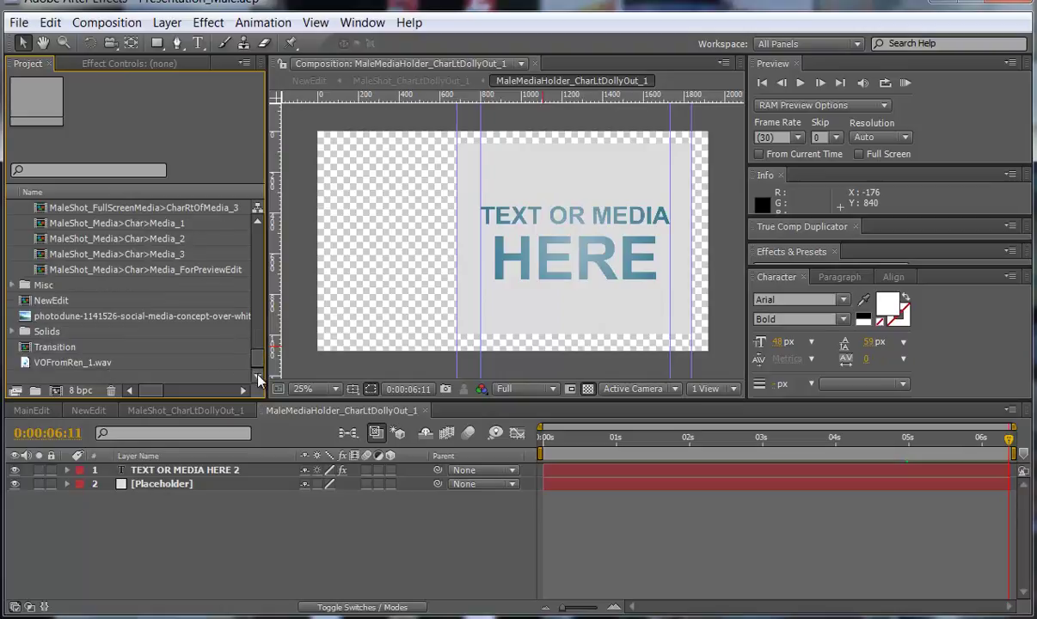
click(71, 318)
drag(71, 322, 140, 473)
drag(567, 279, 605, 267)
Turn off snapping to guides, then center the social media picture on the placeholder and enlarge it slightly past the inner guides
click(315, 22)
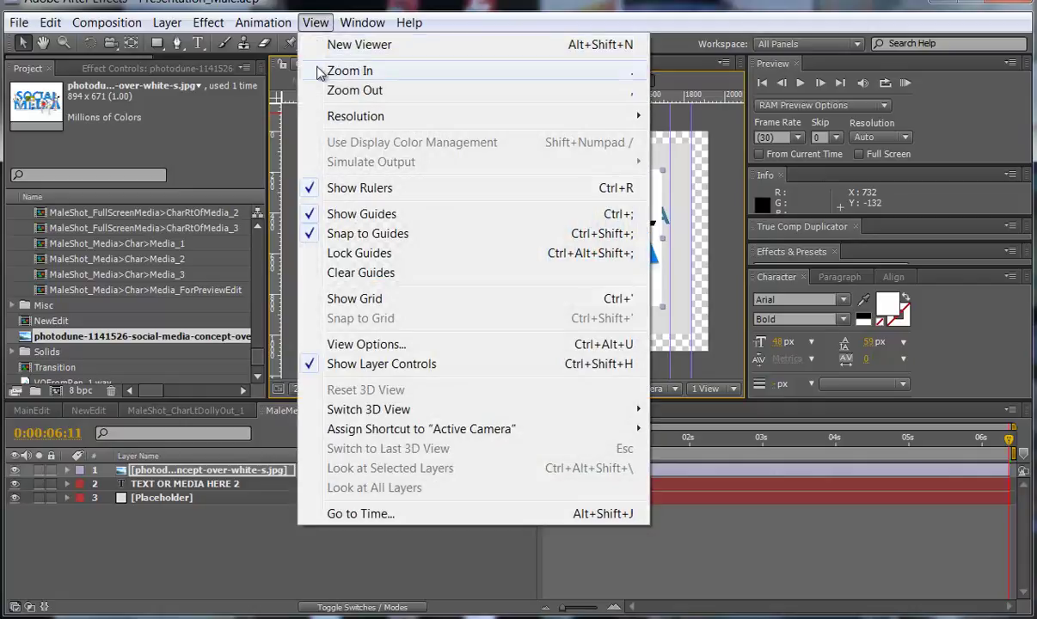
key(Escape)
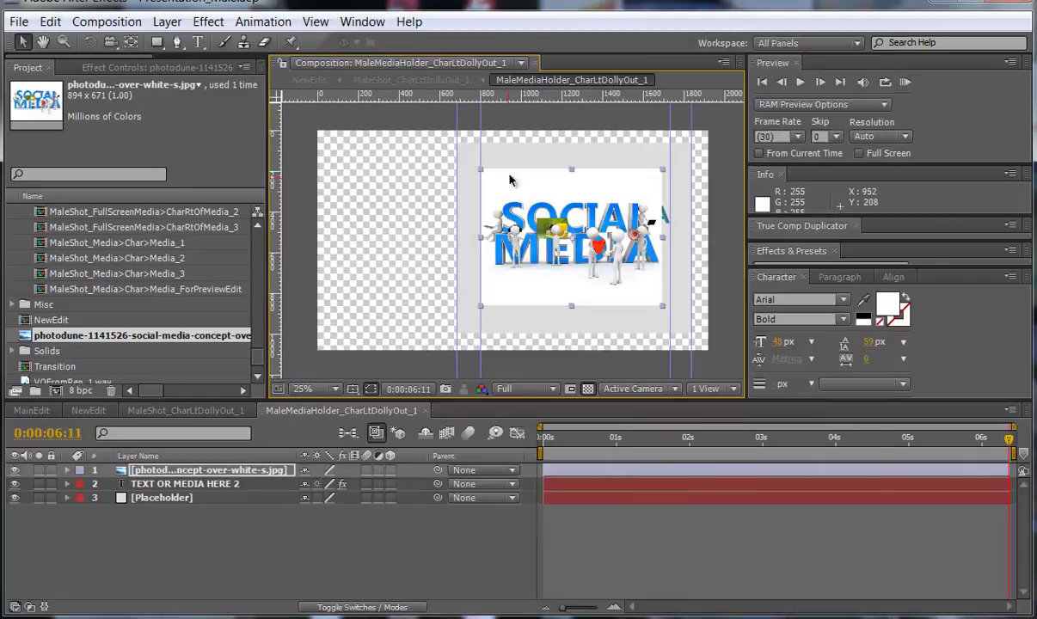
click(314, 22)
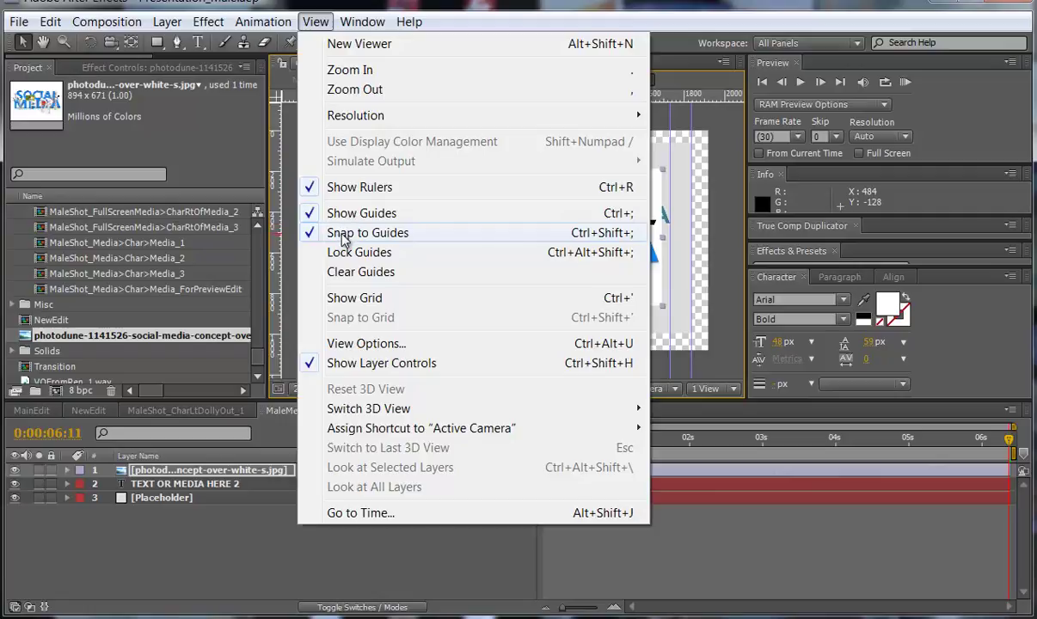
click(370, 232)
drag(591, 280, 593, 283)
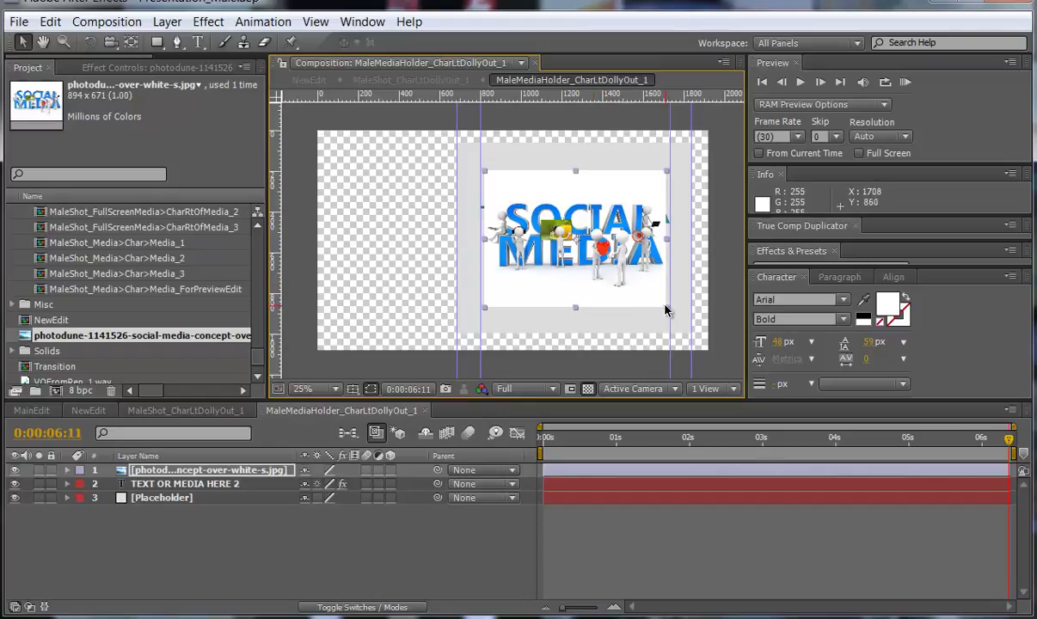
drag(667, 311, 673, 314)
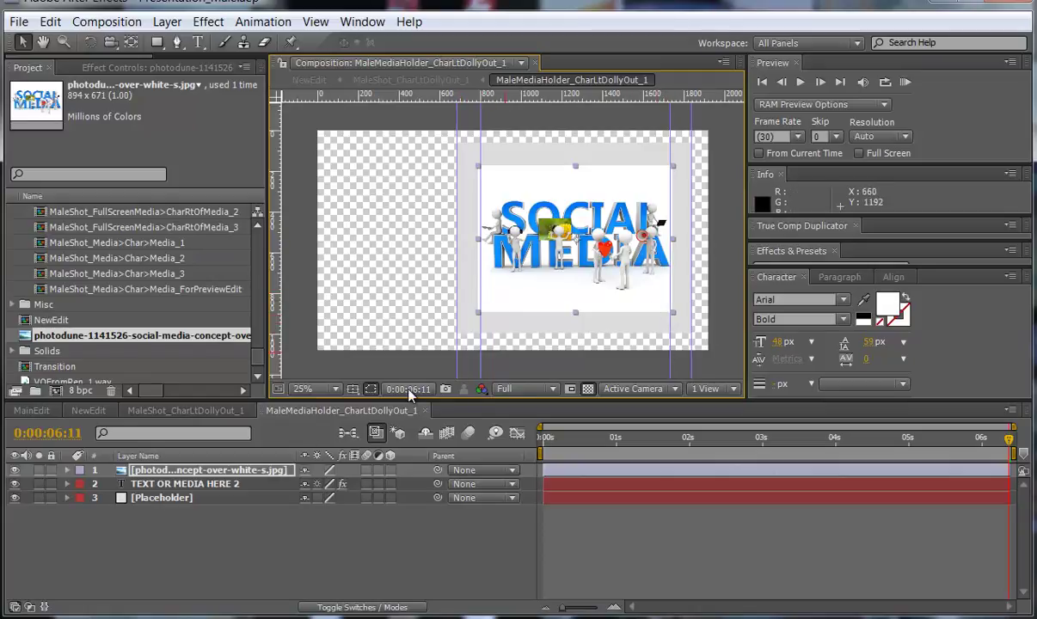
Hide the TEXT OR MEDIA HERE 2 and Placeholder layers, leaving only the social media picture shown
click(13, 470)
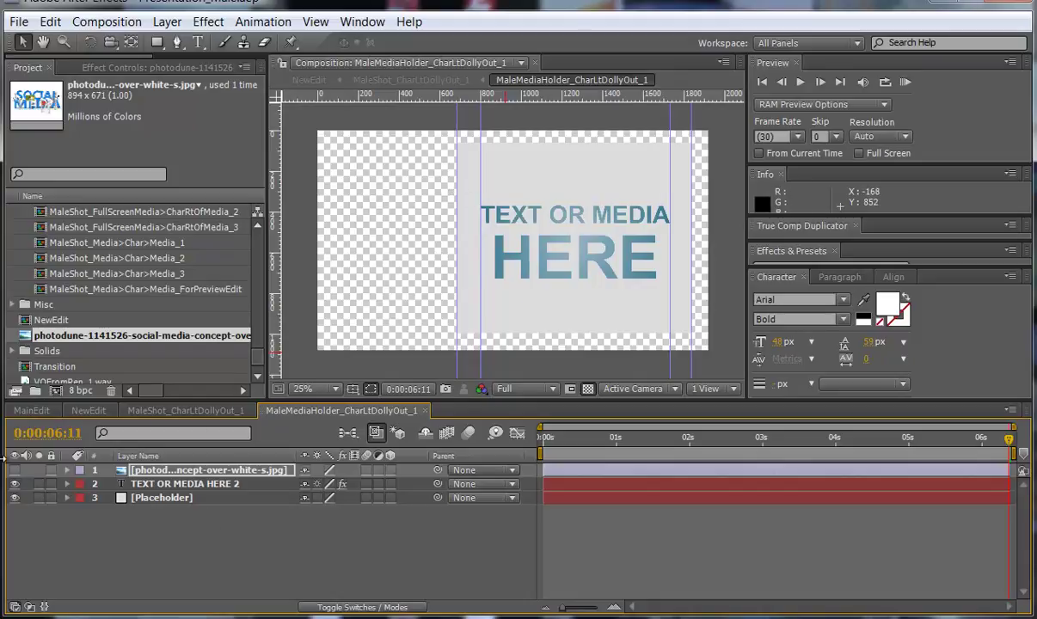
drag(15, 484, 19, 497)
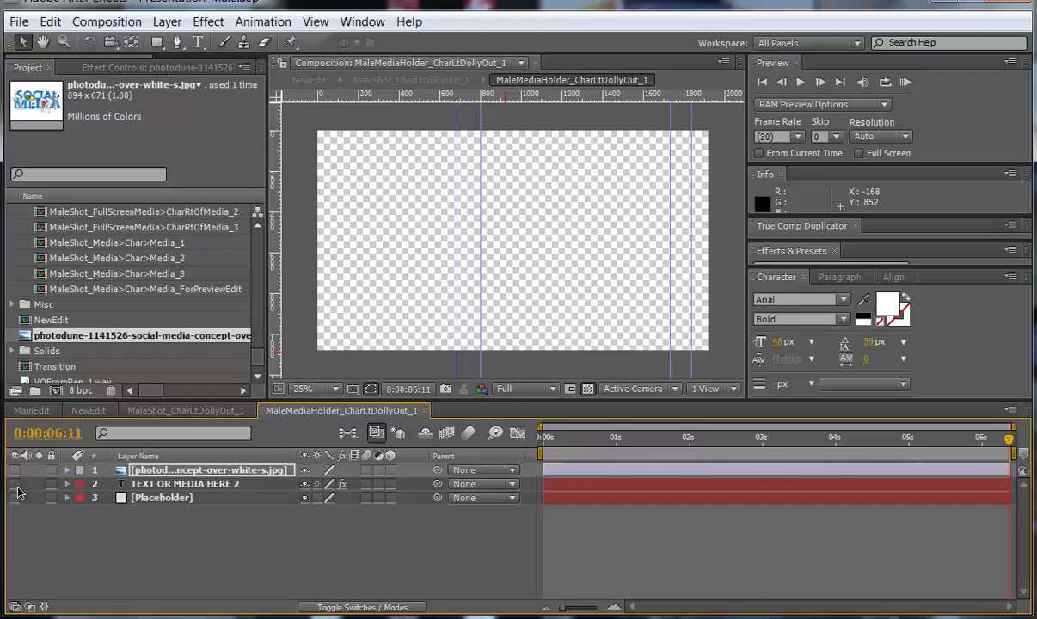
click(15, 470)
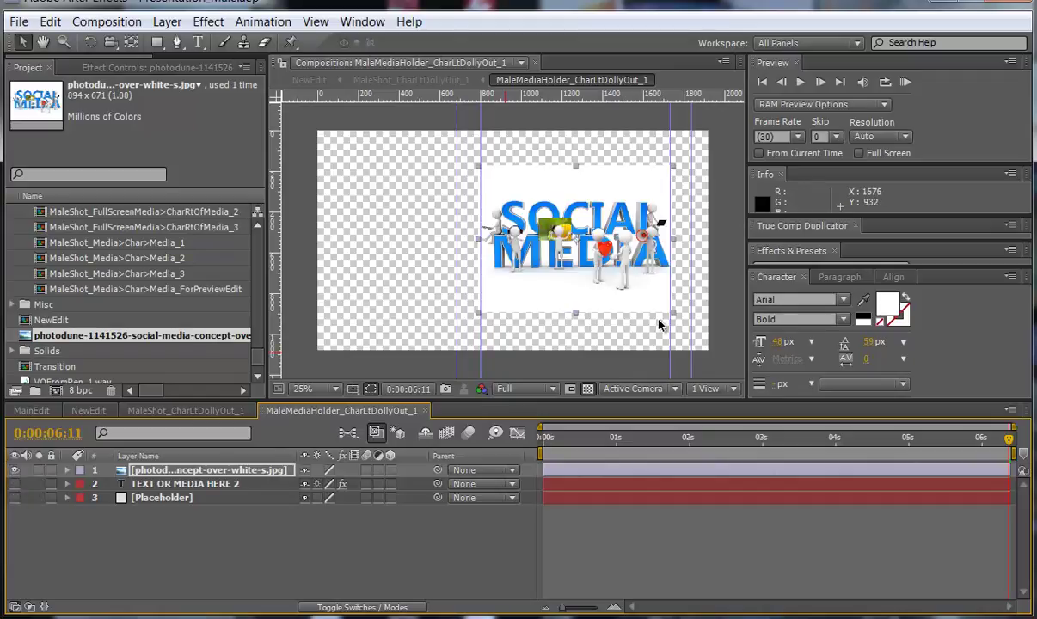
Check the picture beside the character in the shot composition, enlarge it further in the media holder and lock the guides
click(182, 411)
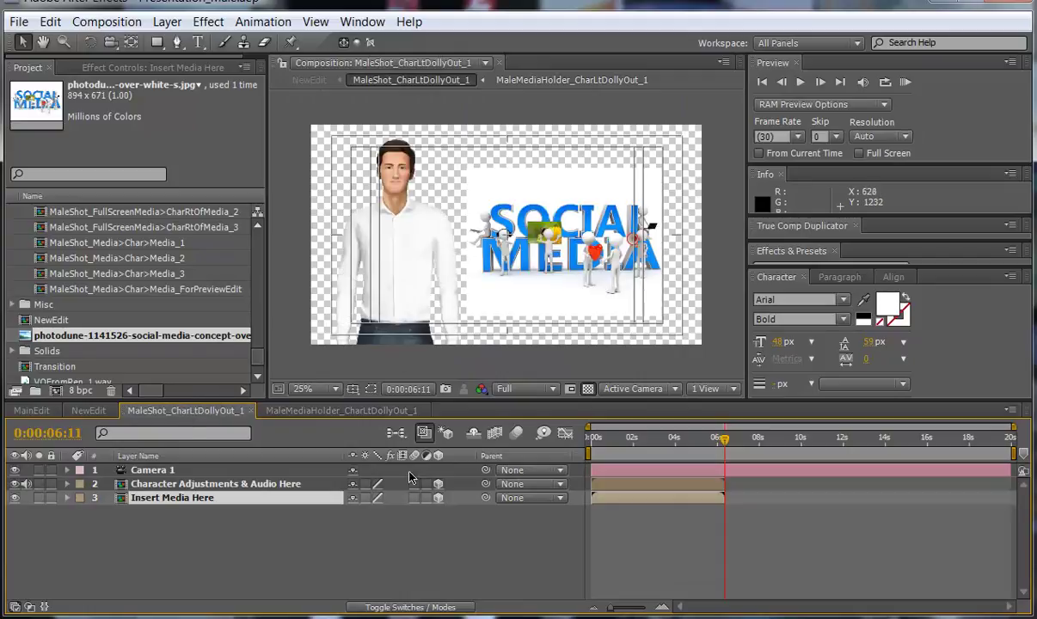
click(372, 412)
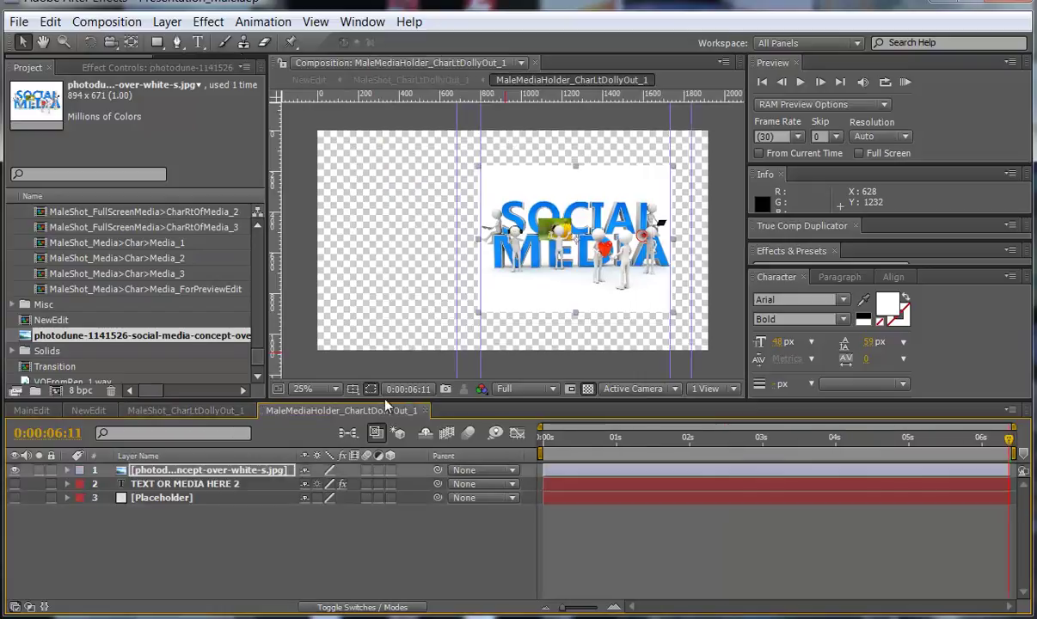
drag(669, 313, 681, 324)
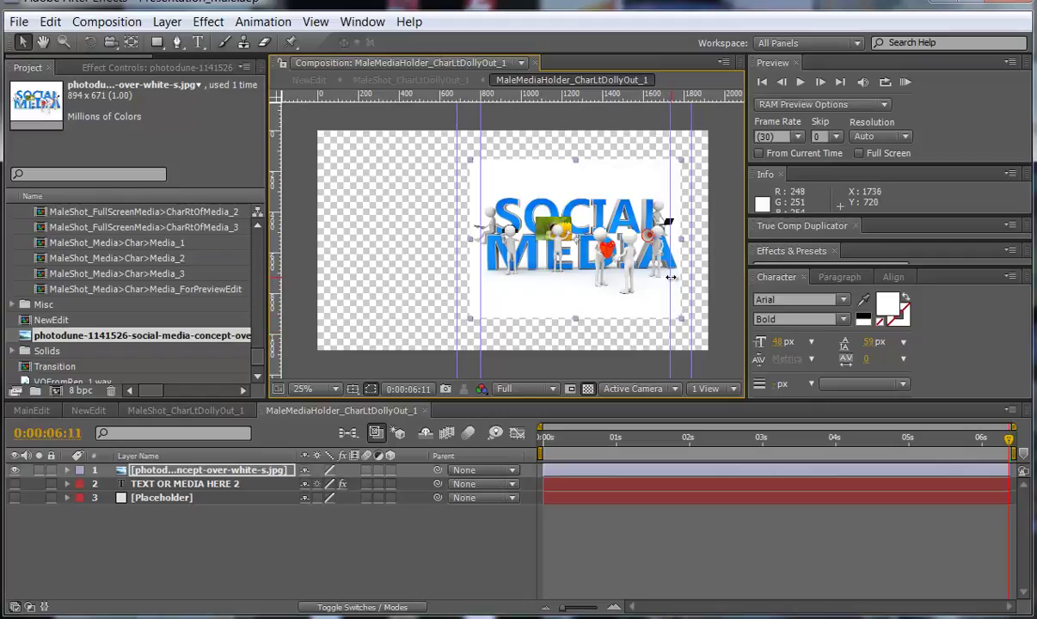
click(316, 22)
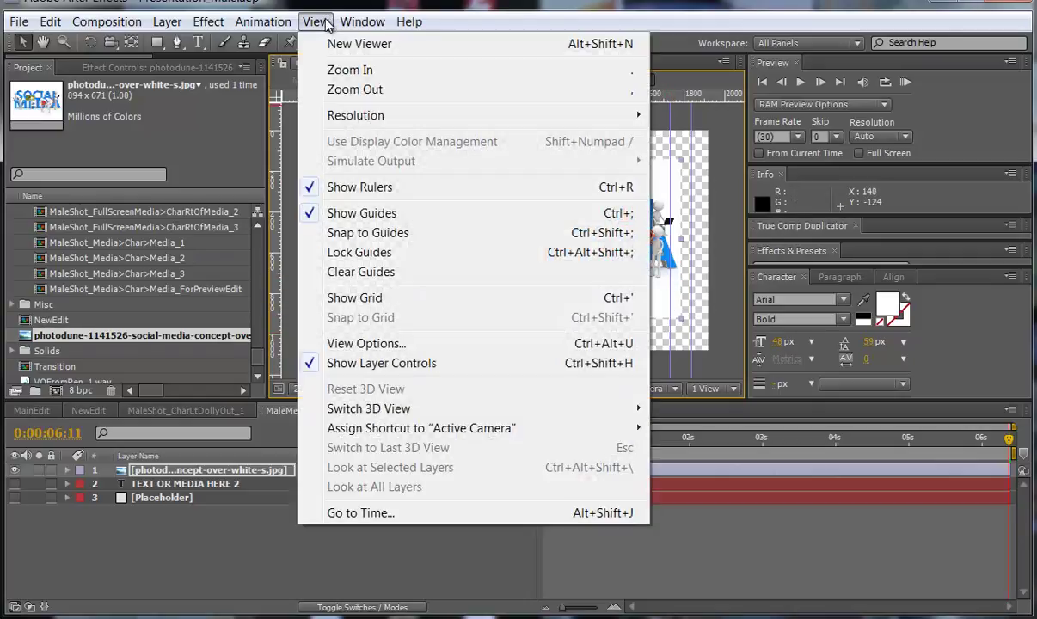
click(343, 255)
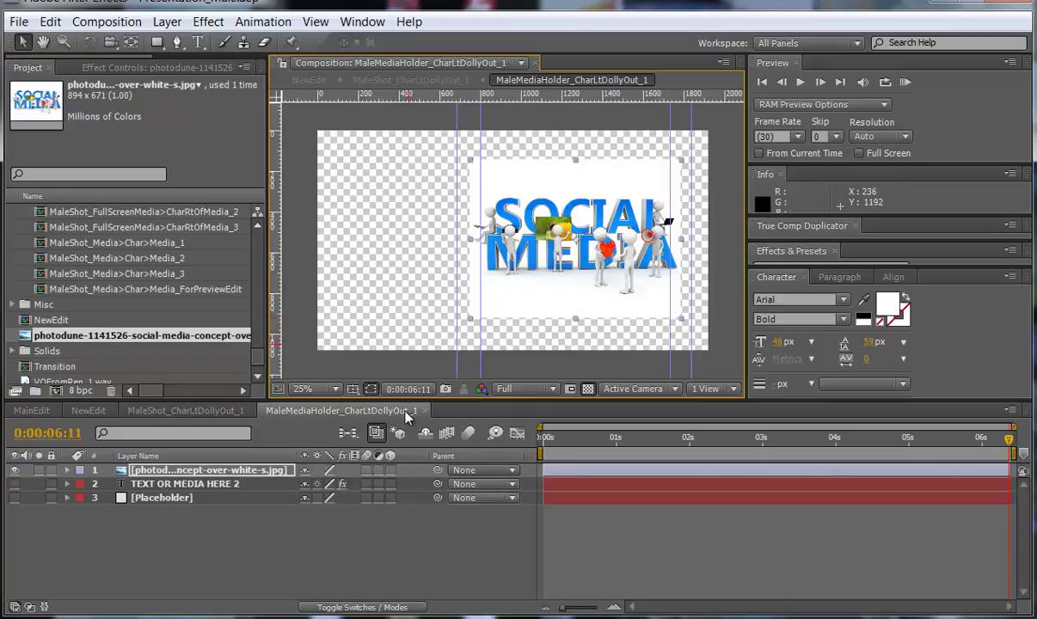
Check the enlarged picture beside the character in the shot composition and close the MaleMediaHolder_CharLtDollyOut_1 composition
click(215, 417)
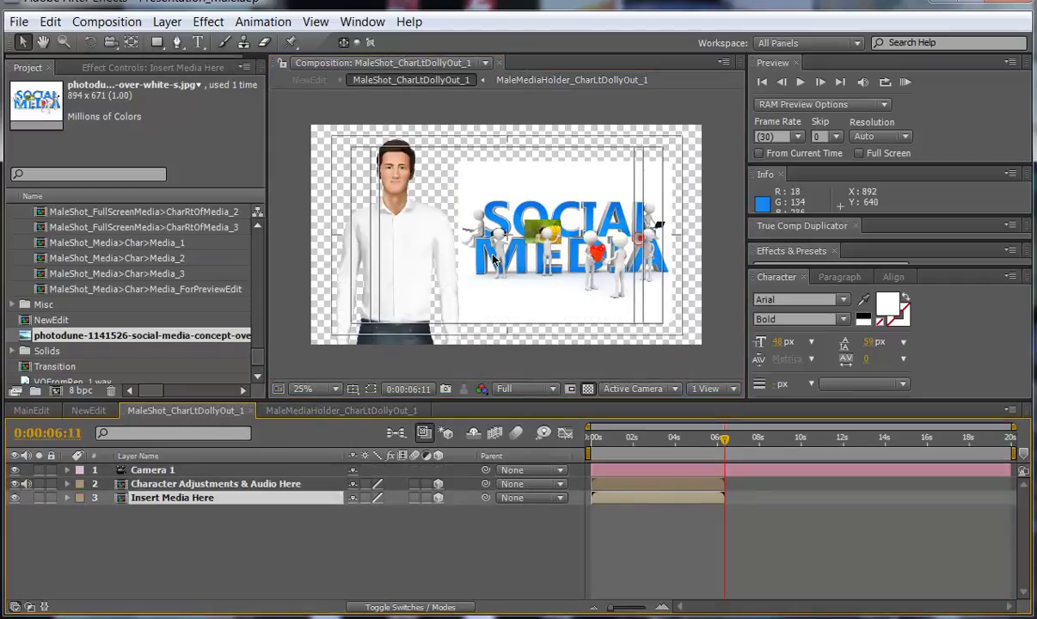
click(317, 411)
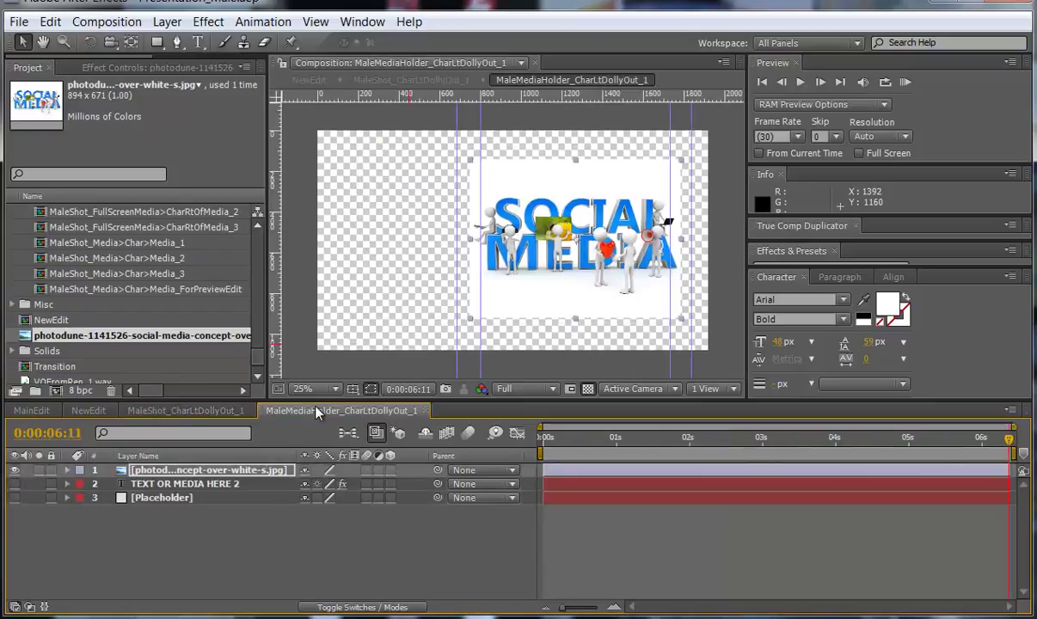
click(423, 412)
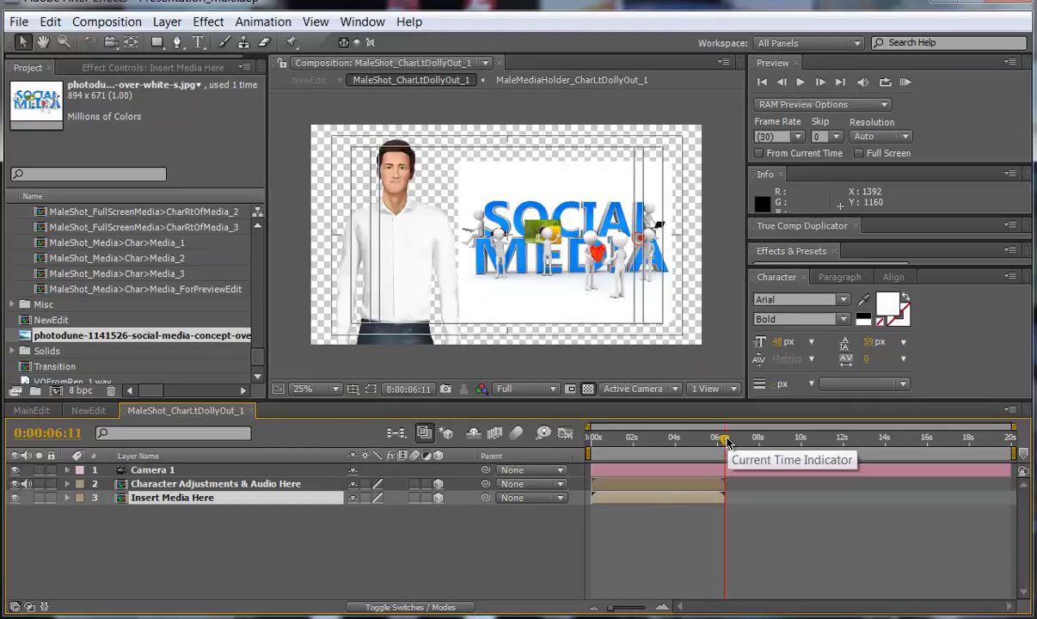
Reveal Camera 1's keyframes and move its final Point of Interest and Position keyframes to 0:00:06:11
mouse_move(728, 441)
mouse_down()
mouse_move(675, 439)
mouse_move(725, 440)
mouse_up()
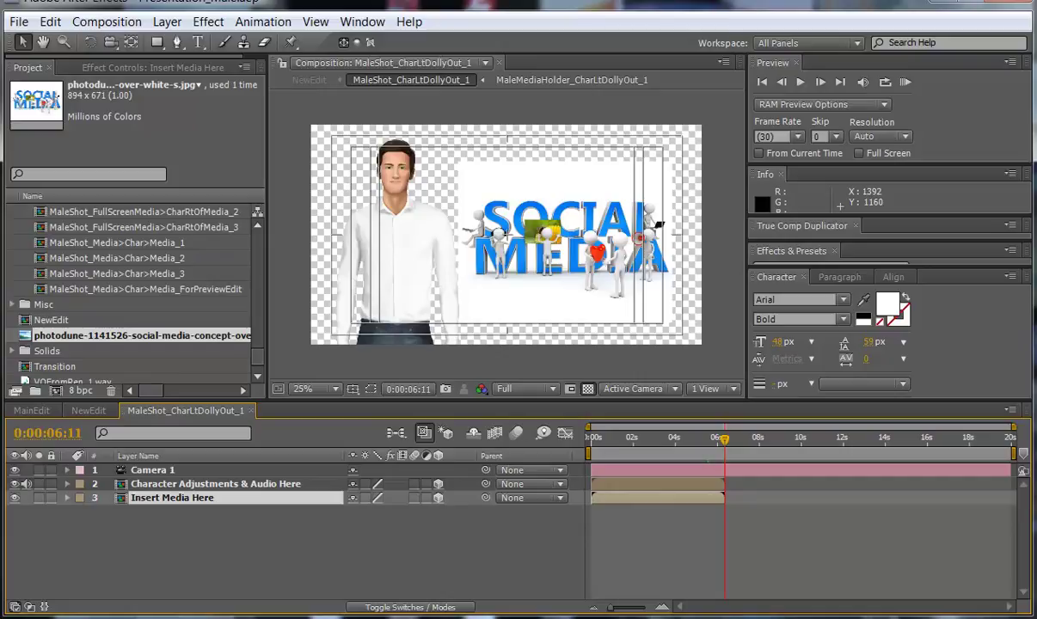
click(179, 473)
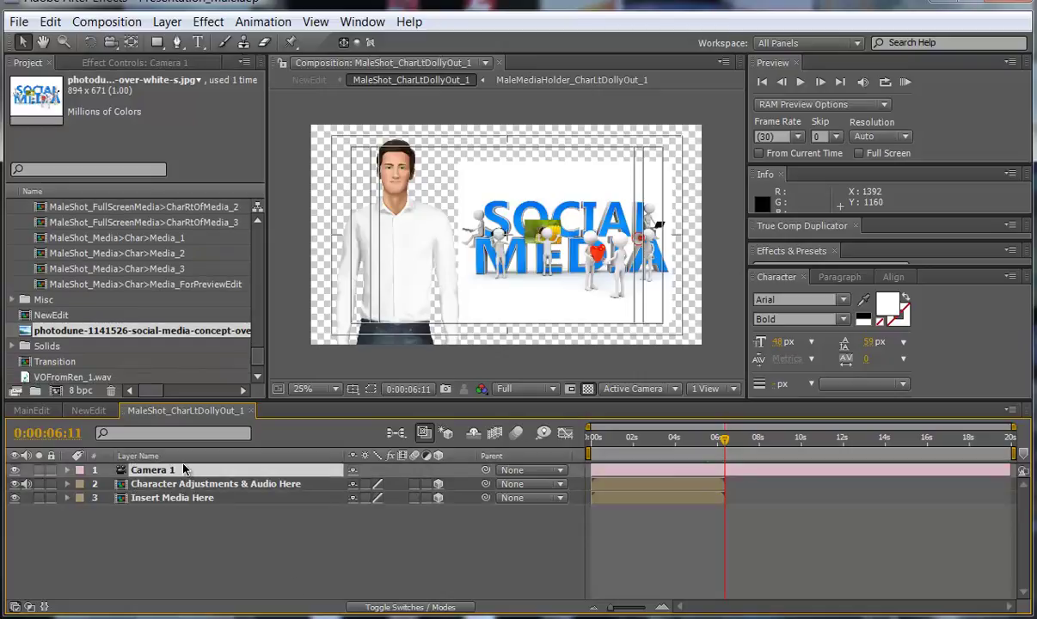
key(u)
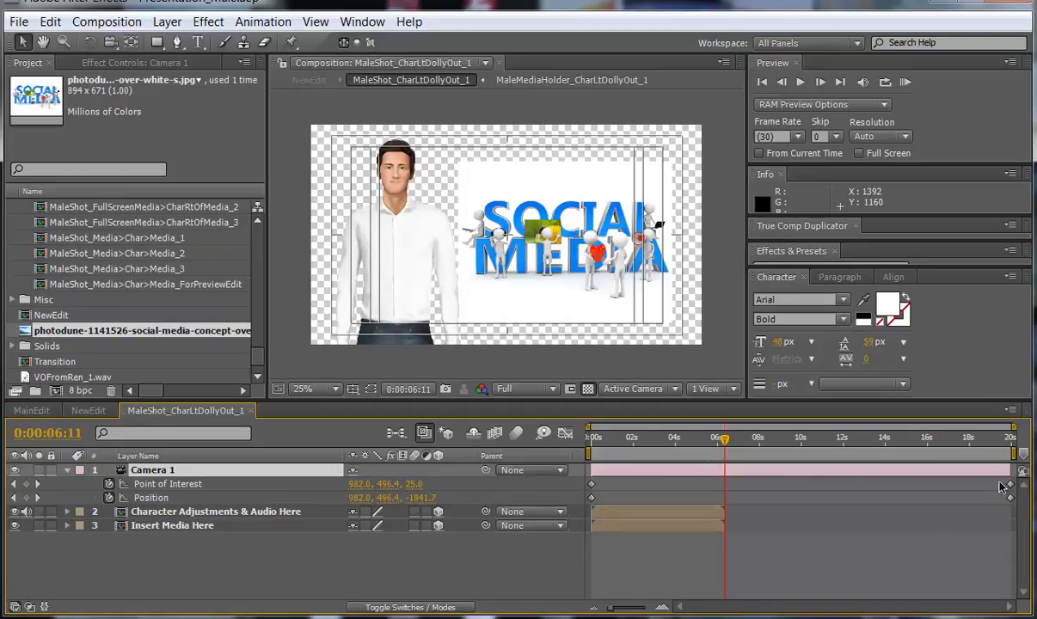
drag(1000, 484, 1014, 505)
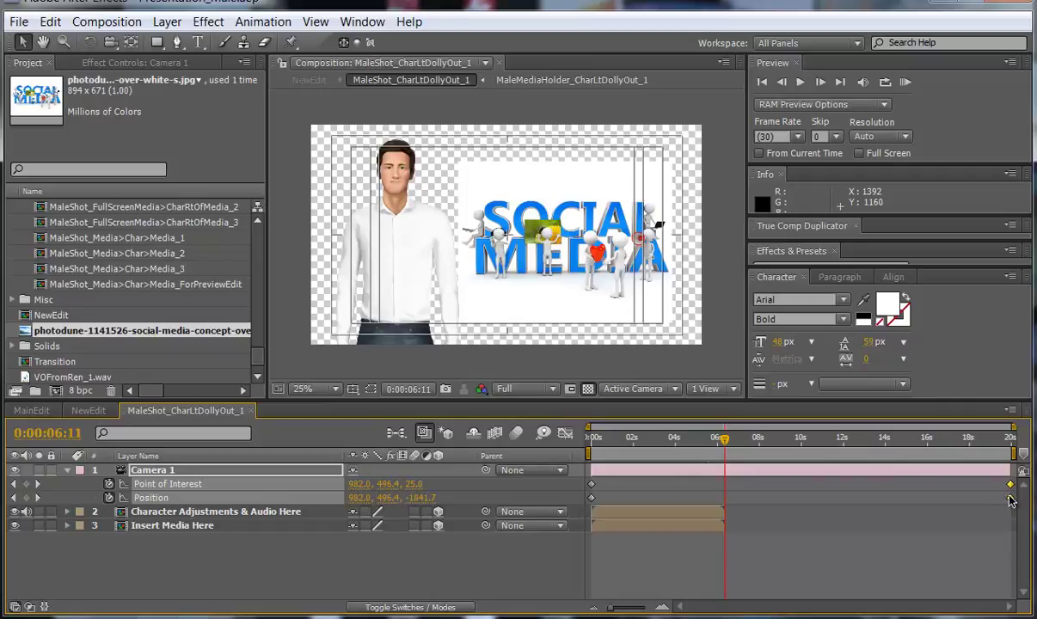
drag(1004, 496, 727, 490)
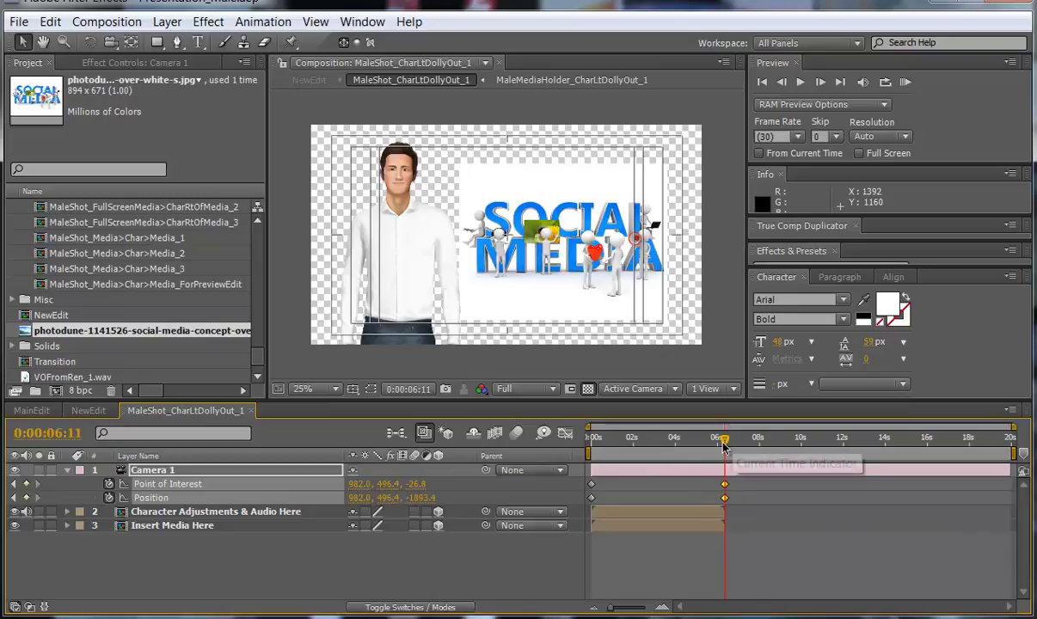
End the work area of MaleShot_CharLtDollyOut_1 at 0:00:06:11 and trim the composition to it
mouse_move(721, 488)
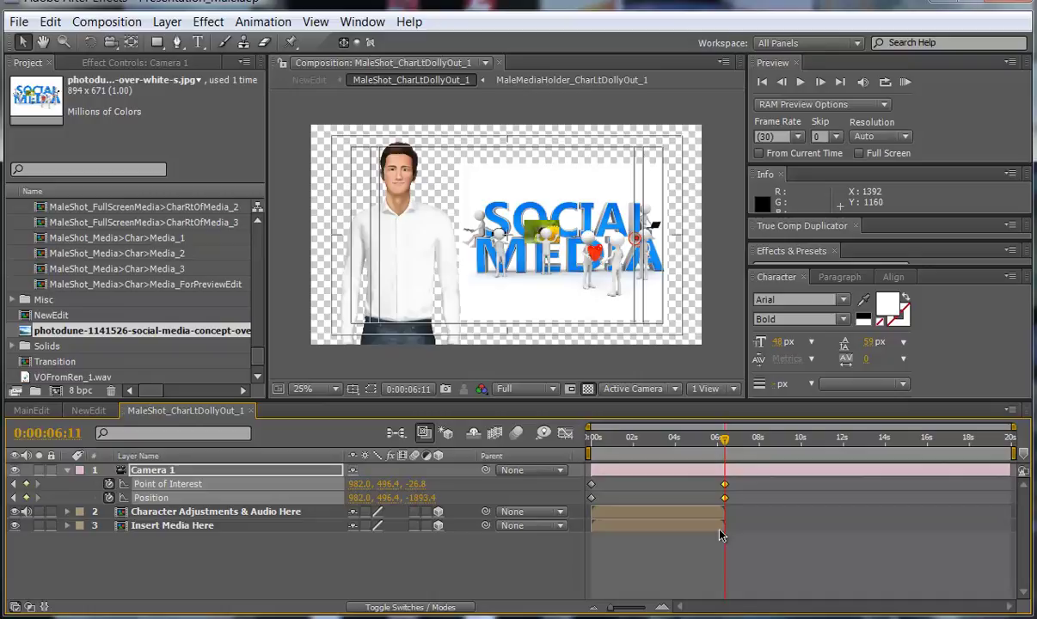
key(n)
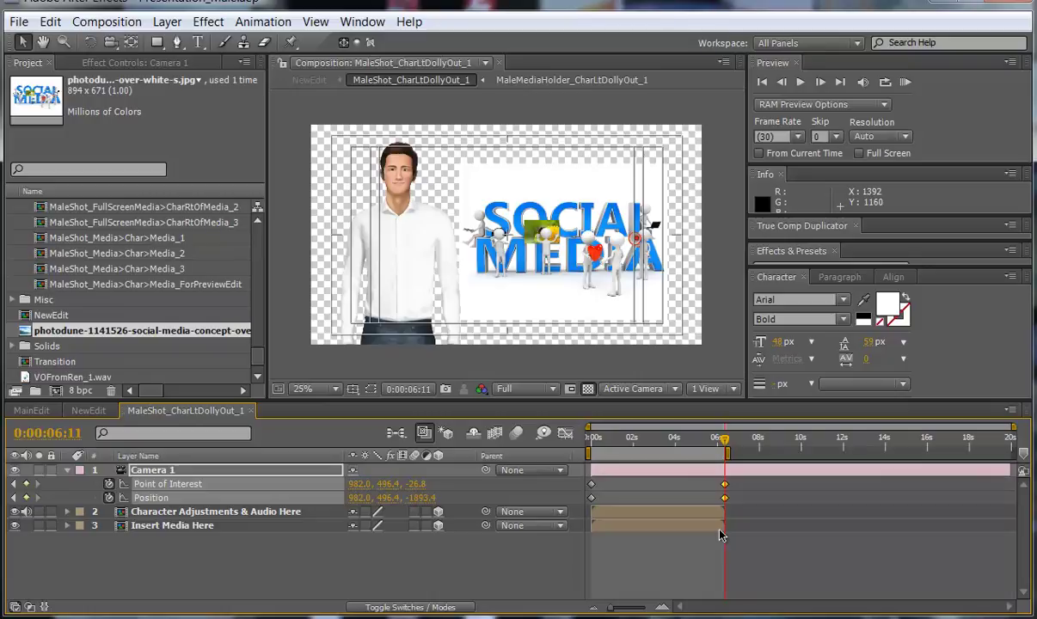
right_click(653, 449)
click(726, 491)
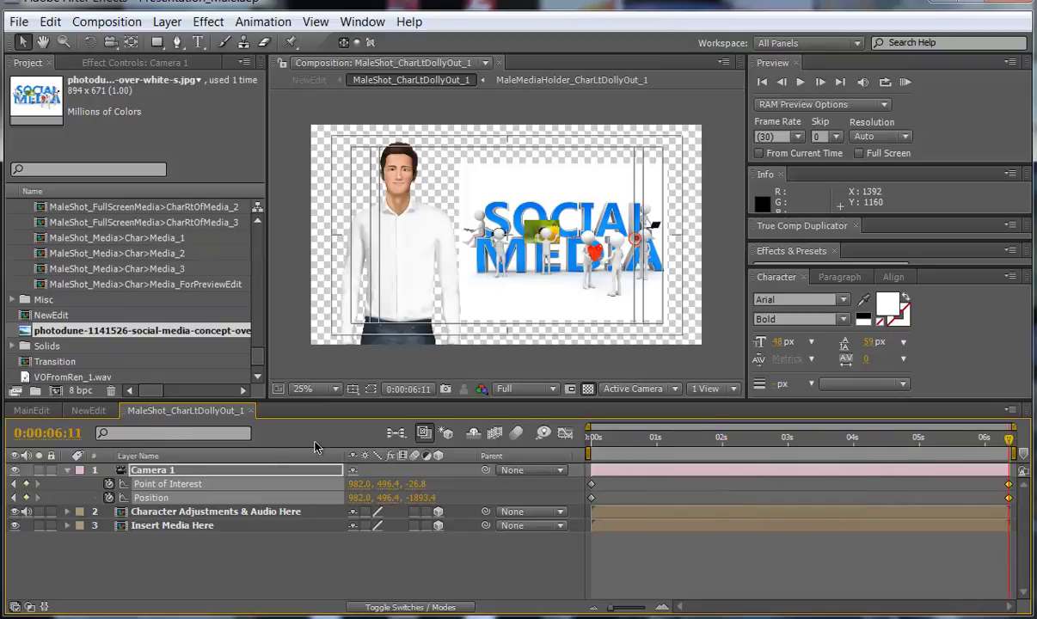
Close the shot composition, collapse its layer in NewEdit and review the shot up to 0:00:04:28
click(252, 412)
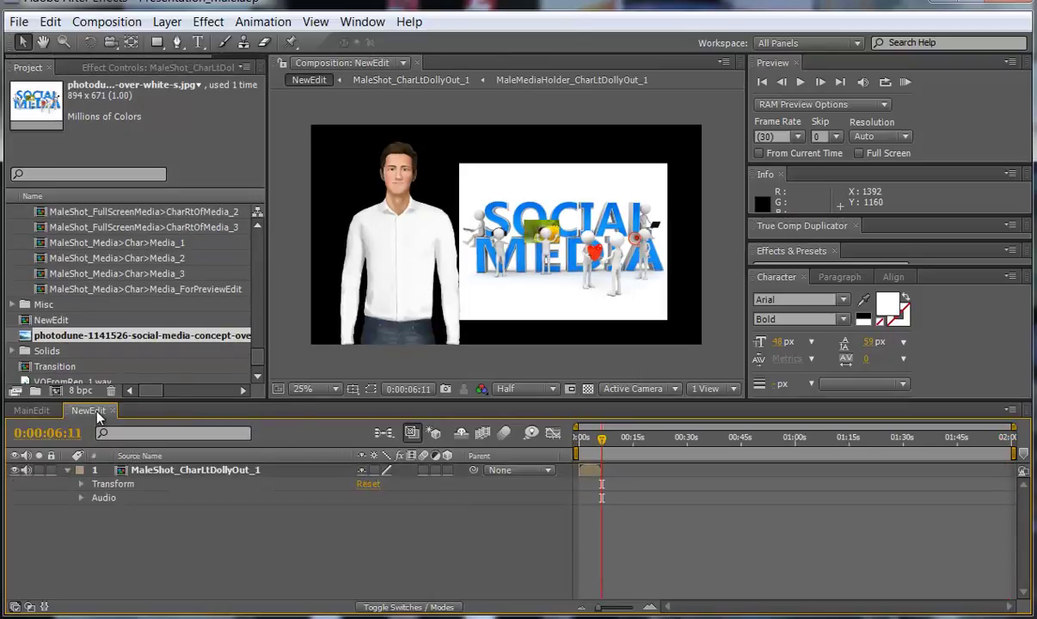
click(68, 471)
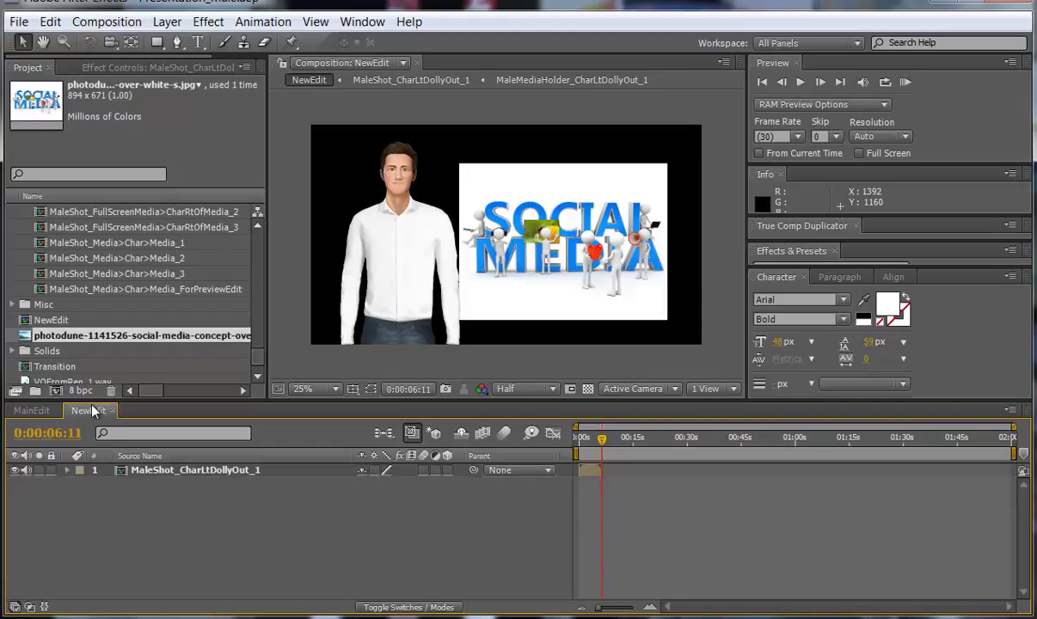
drag(600, 611, 674, 609)
drag(646, 432, 822, 462)
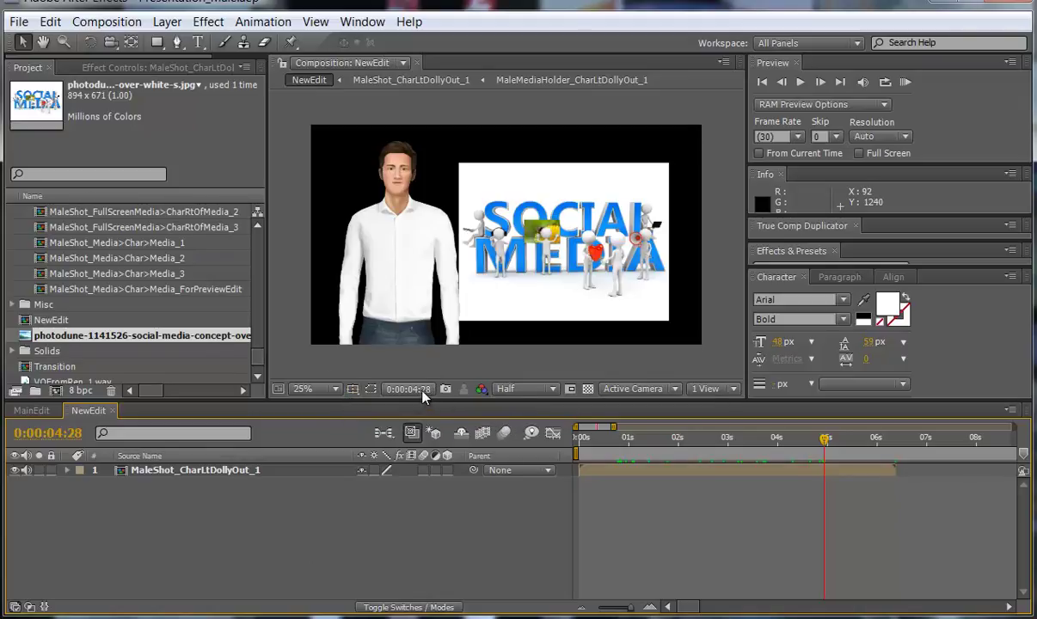
Show the transparency grid behind the shot in the NewEdit composition
click(585, 387)
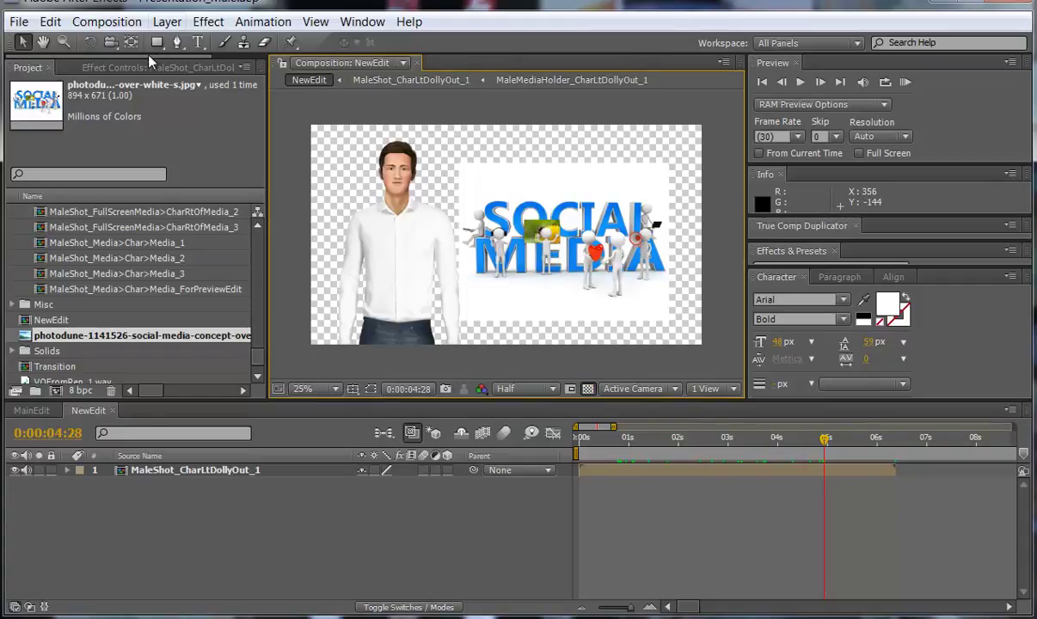
click(167, 21)
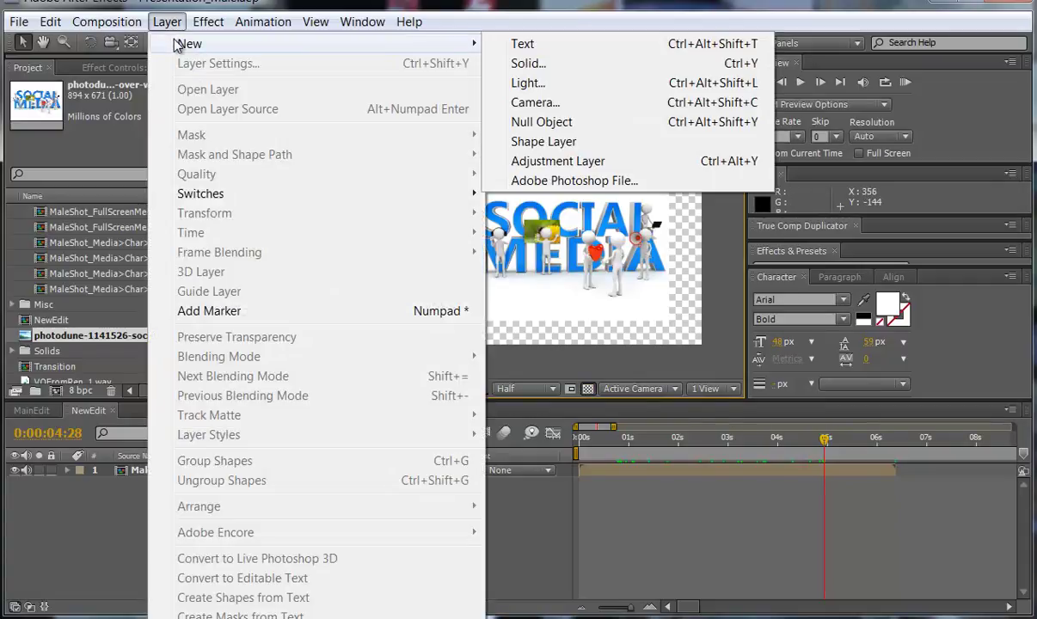
click(177, 11)
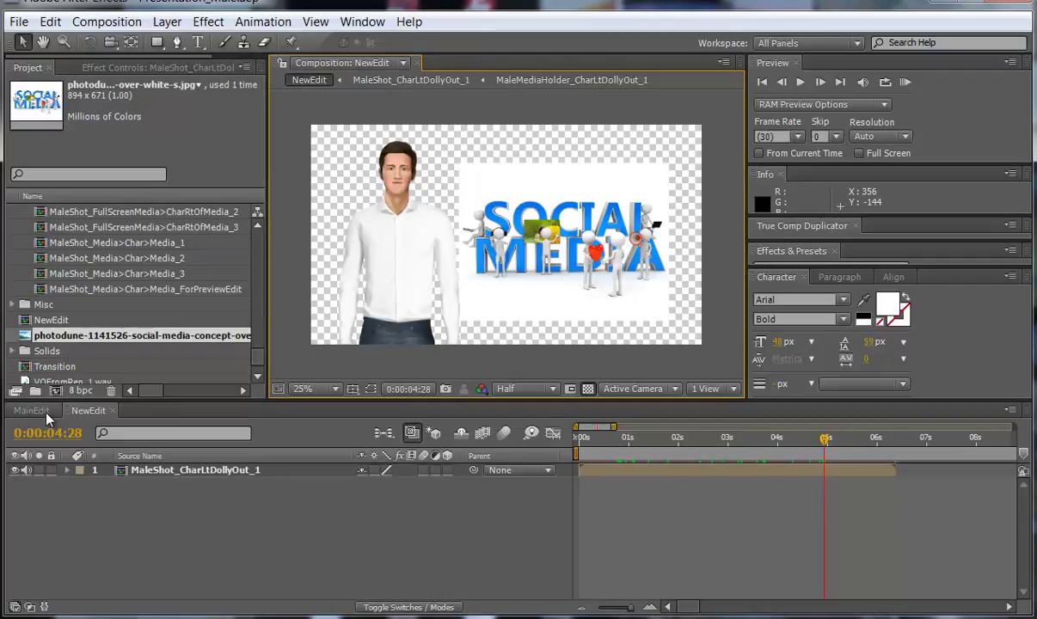
Unlock the Vignette layer in MainEdit and copy it into NewEdit above the shot layer
click(32, 411)
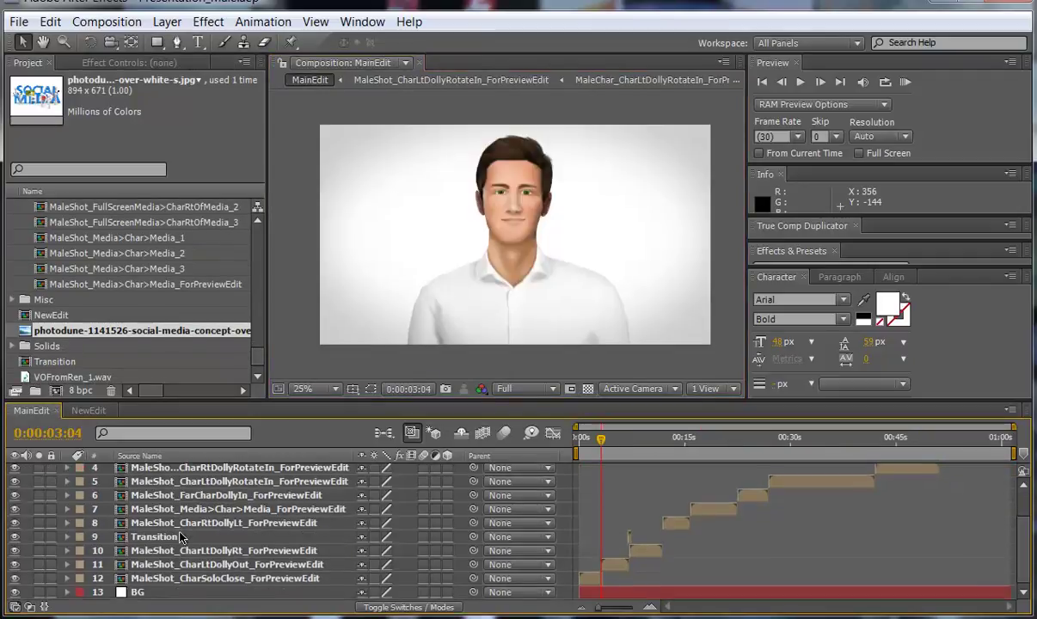
click(141, 591)
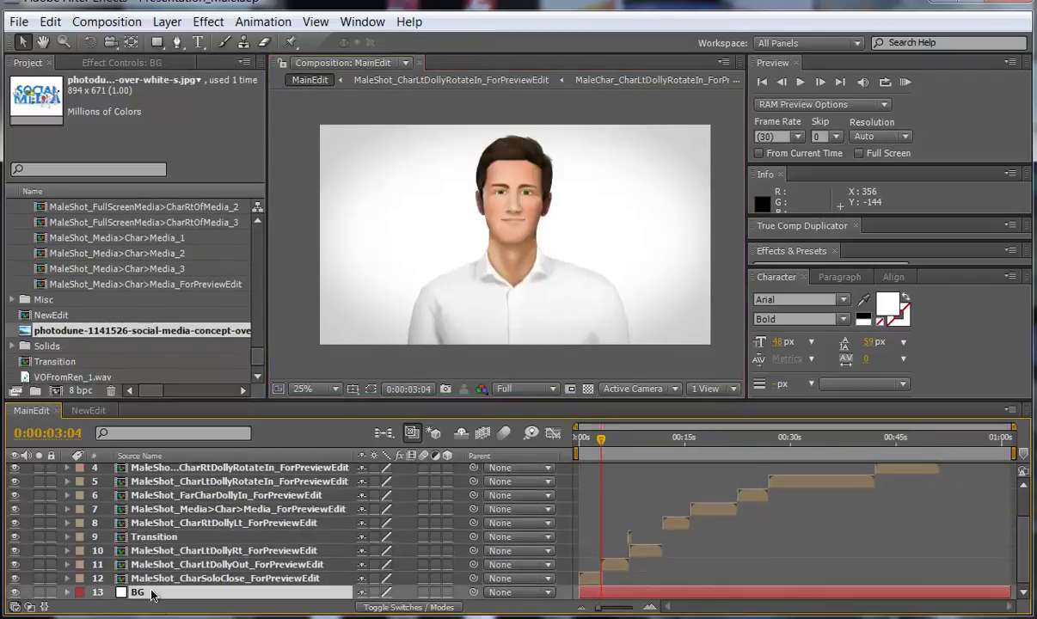
scroll(178, 488, up, 3)
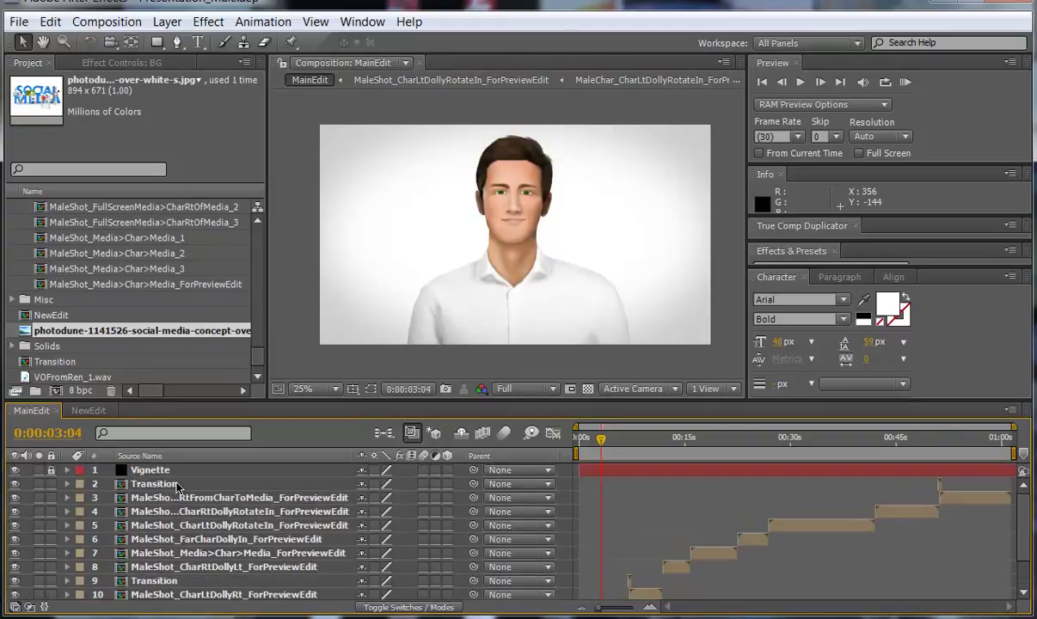
click(51, 470)
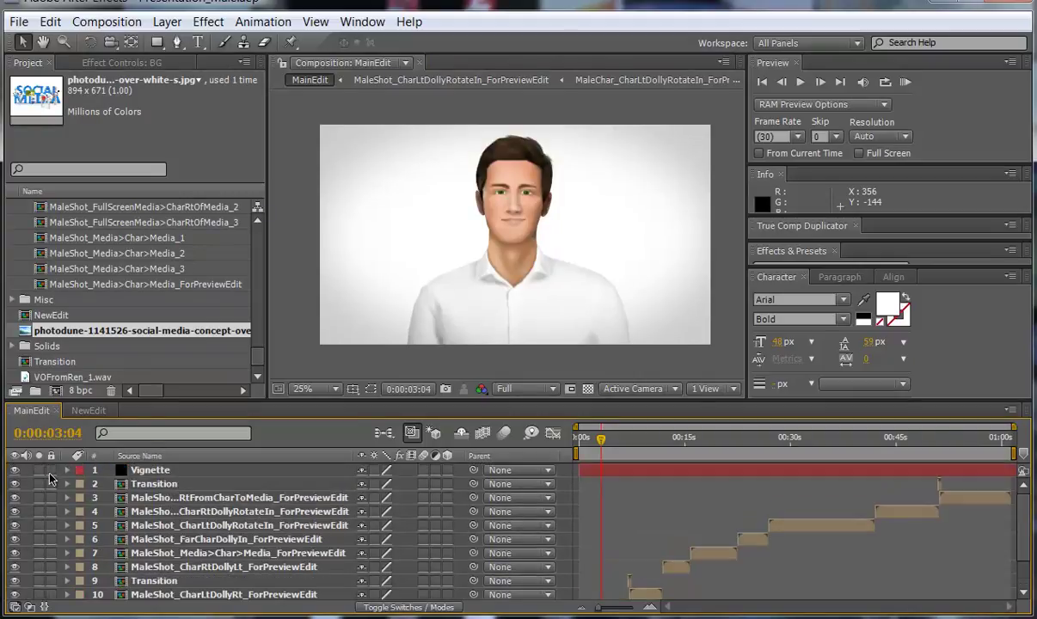
click(148, 472)
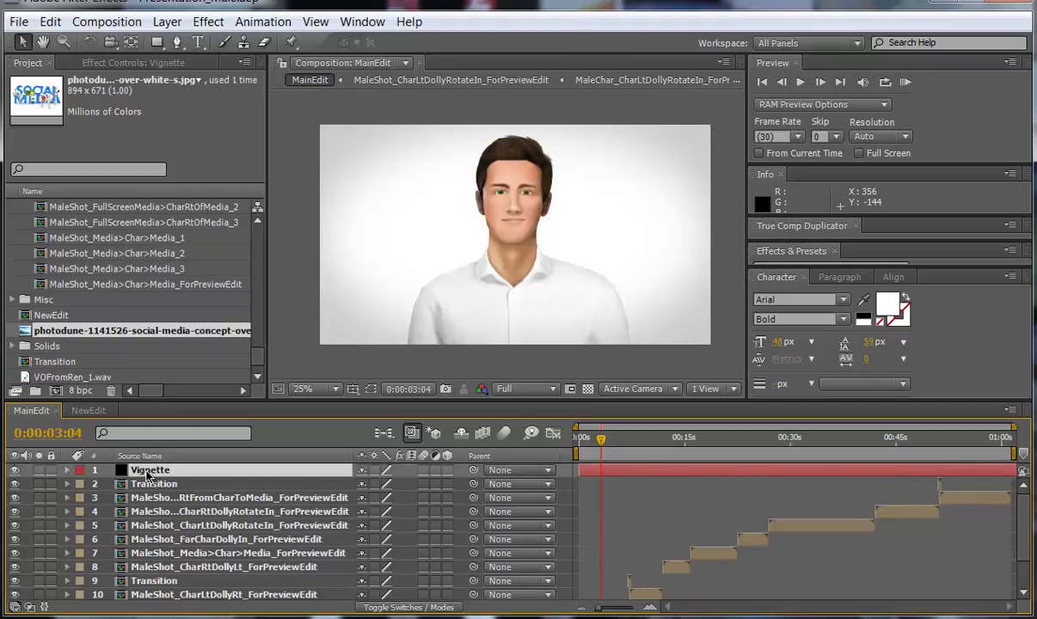
click(87, 411)
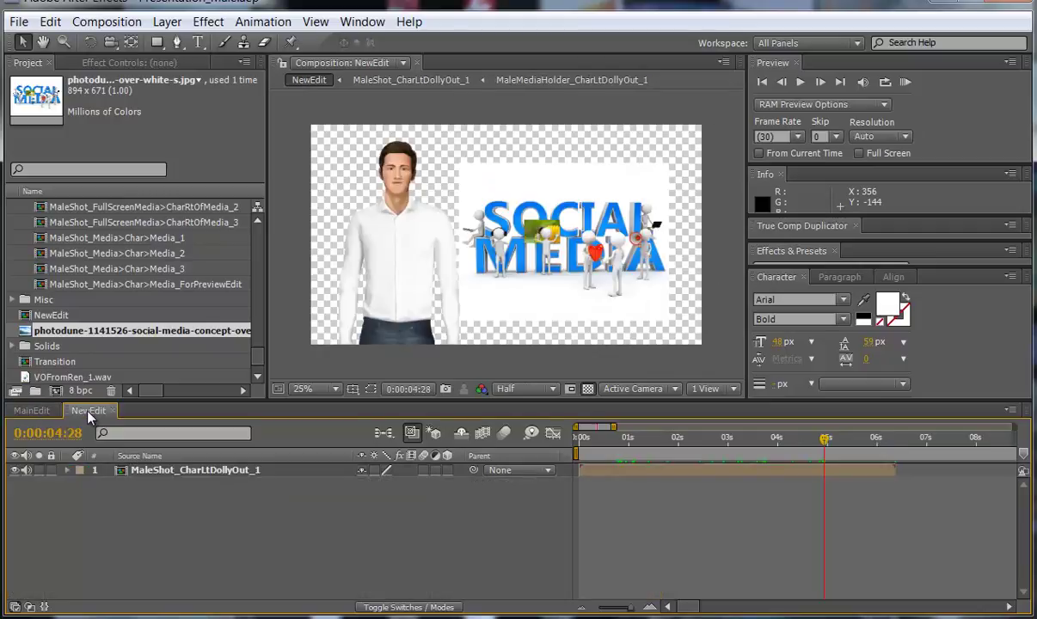
click(180, 472)
key(ctrl+v)
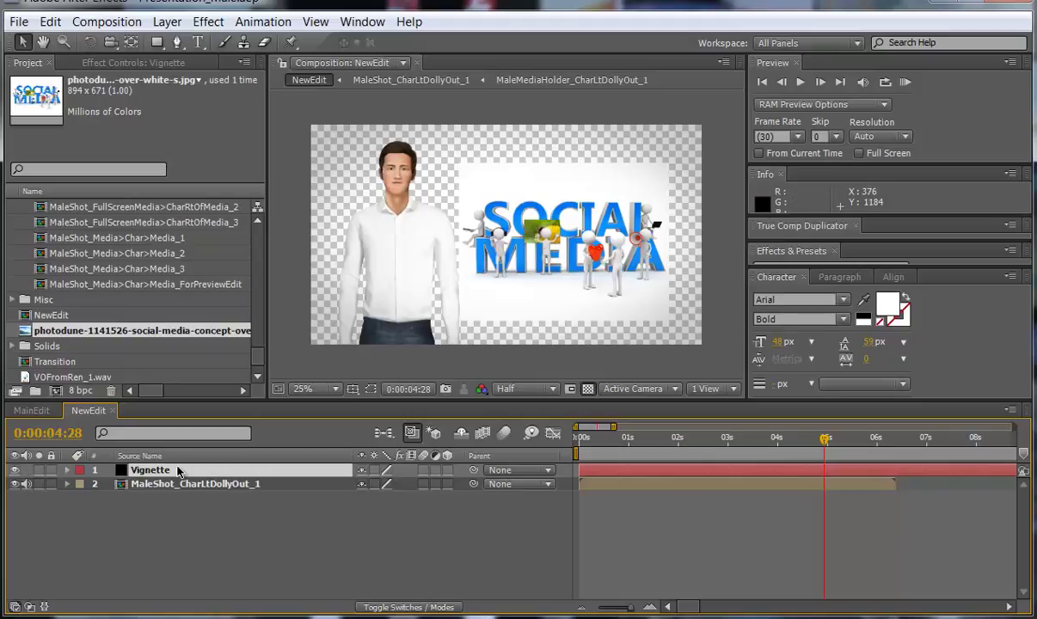
click(170, 508)
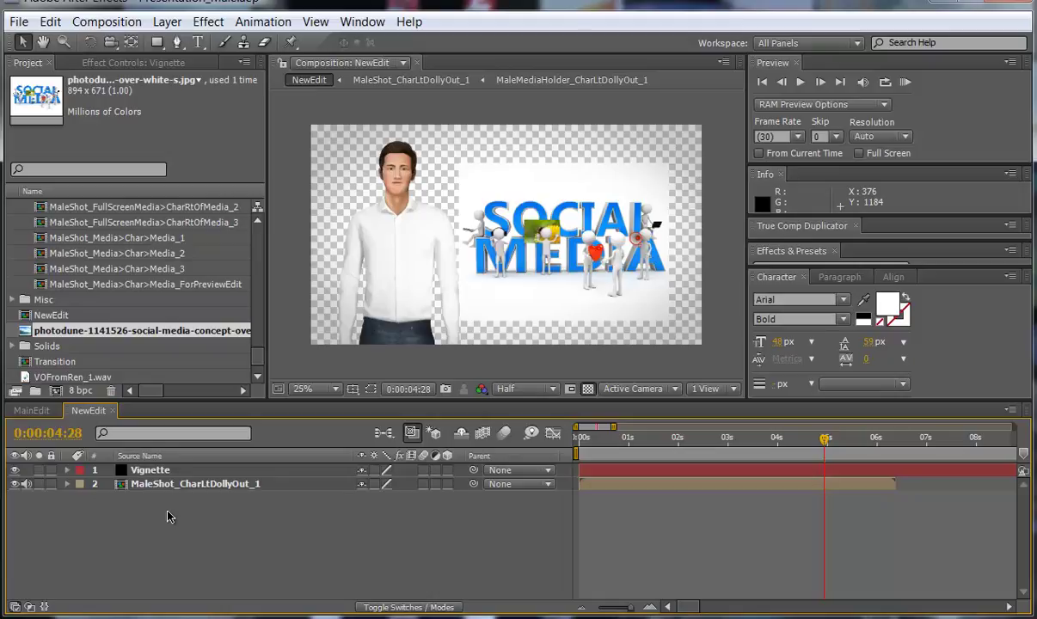
Create a white 1920 x 1080 px solid named BG in NewEdit and place it below the shot layer
key(ctrl+y)
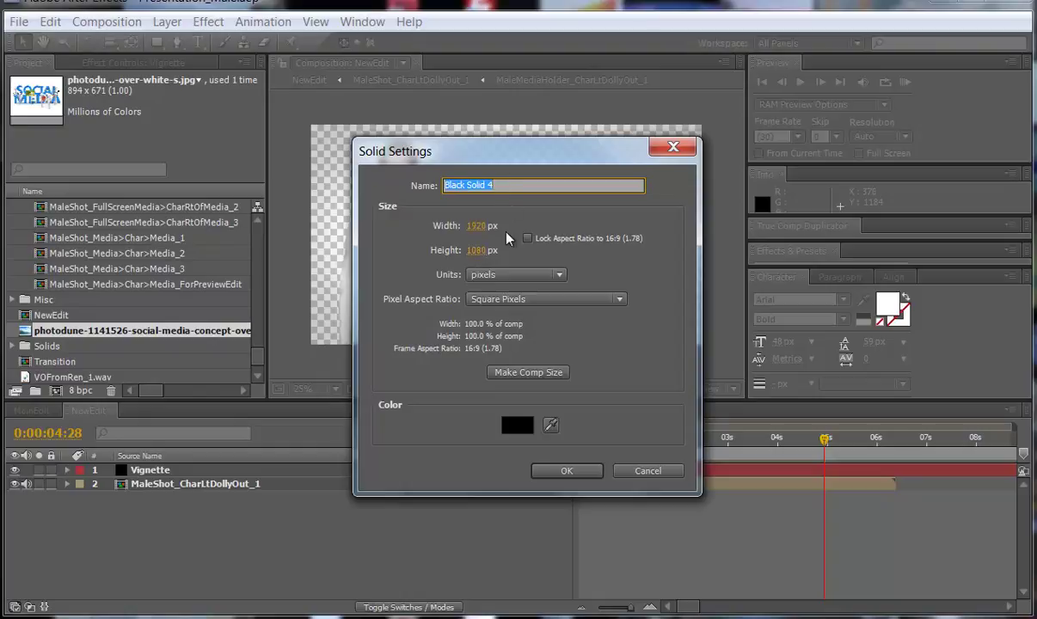
text(BG)
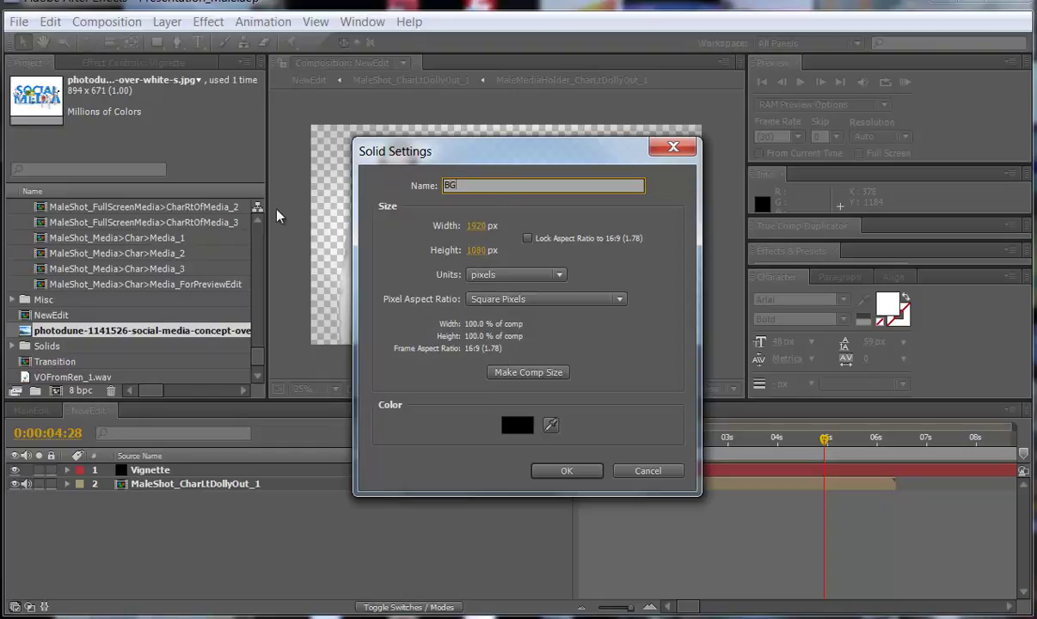
click(527, 433)
drag(472, 486, 291, 452)
click(647, 456)
click(556, 472)
drag(144, 470, 139, 507)
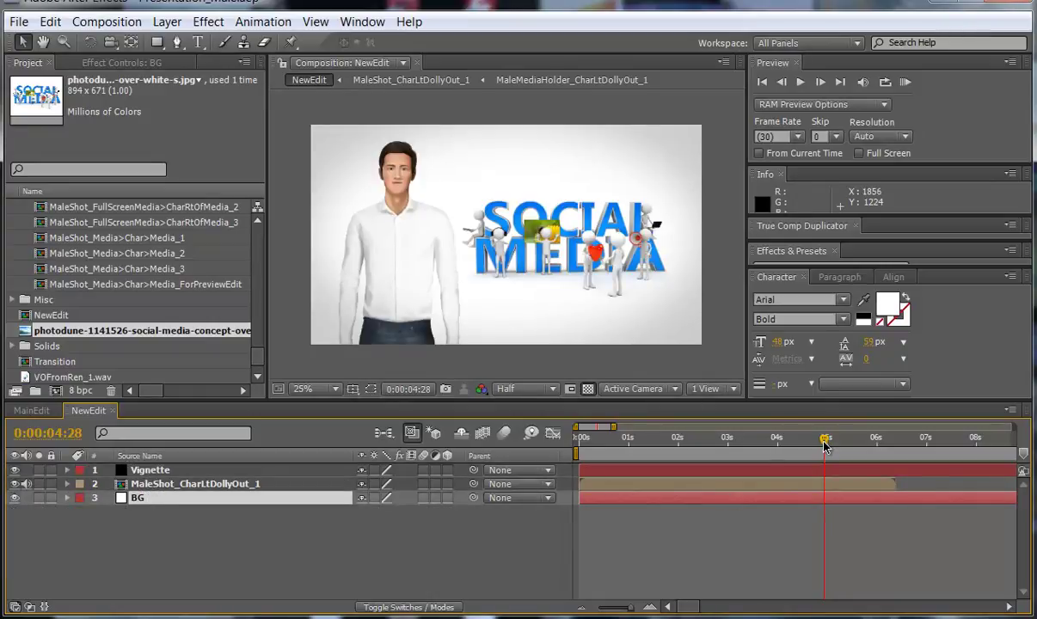
Check the background at 0:00:05:15 and extend the Vignette layer to the end of NewEdit
drag(824, 440, 852, 470)
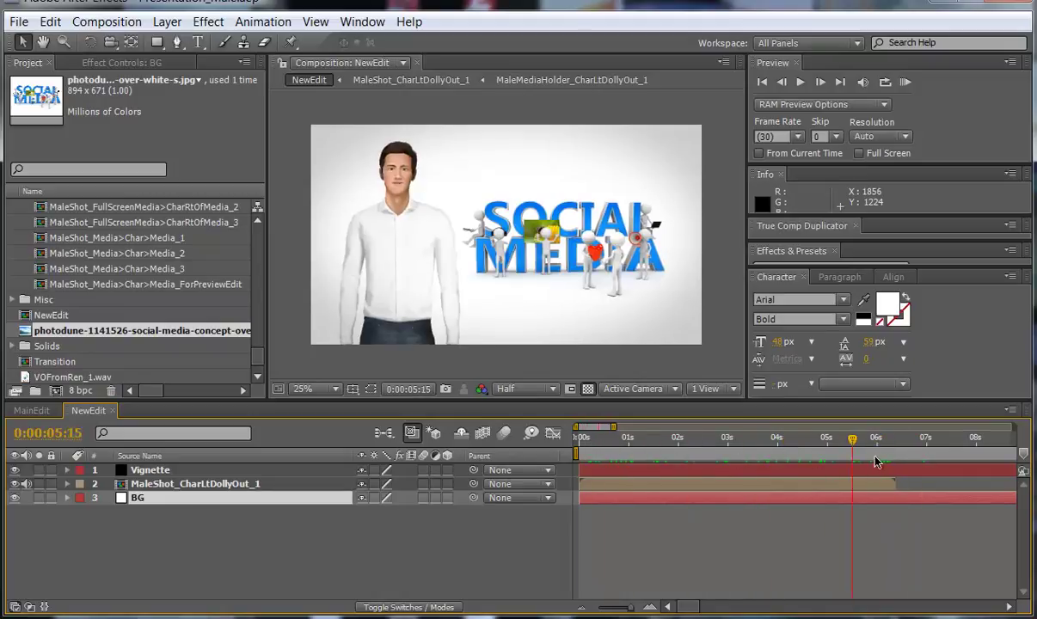
drag(637, 609, 595, 609)
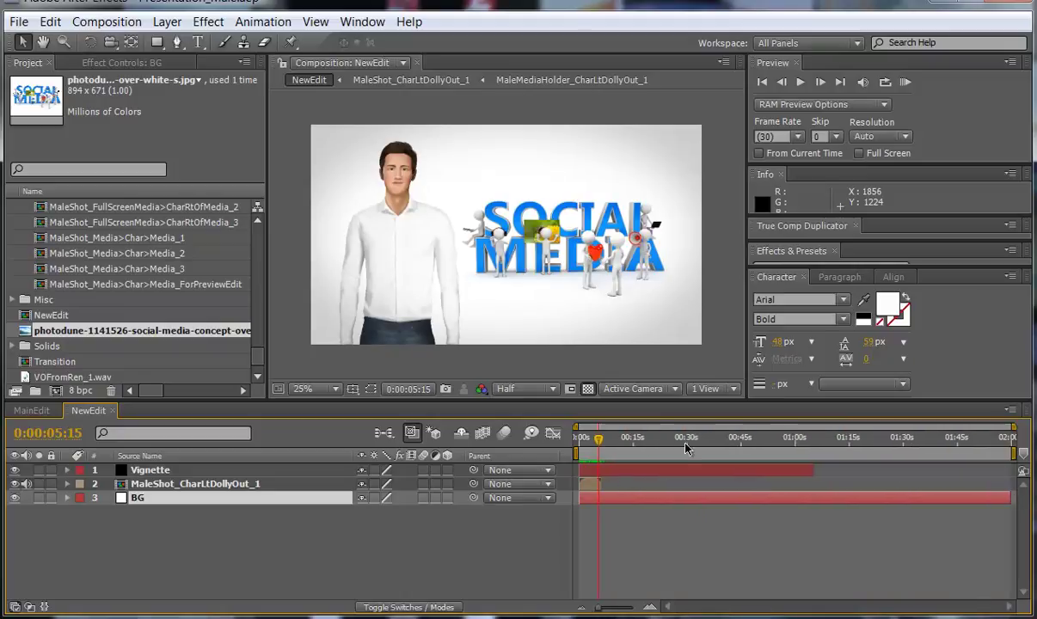
drag(813, 473, 1005, 484)
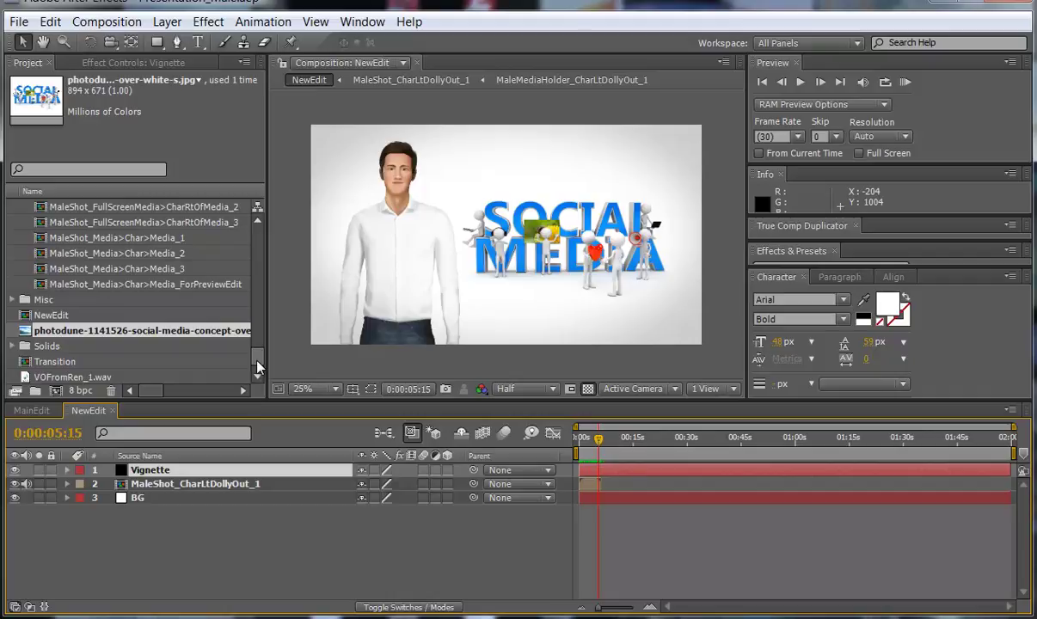
Add MaleShot_FarCharRtFullScreenMedia_1 to NewEdit between the first shot and BG, starting right after the first shot ends
click(176, 484)
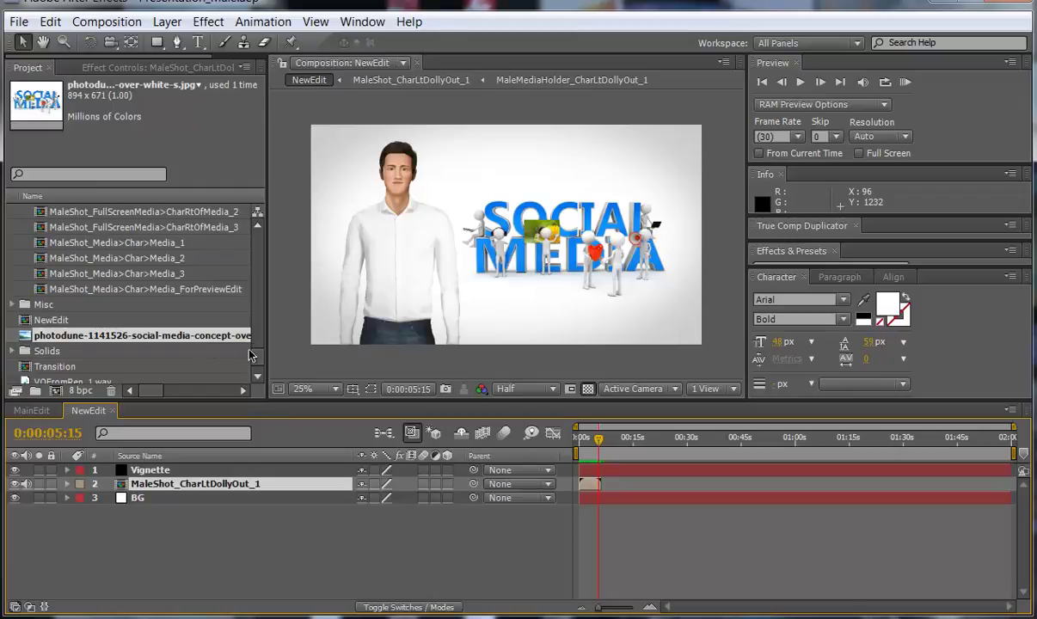
scroll(256, 347, up, 3)
scroll(258, 353, down, 1)
scroll(249, 344, up, 2)
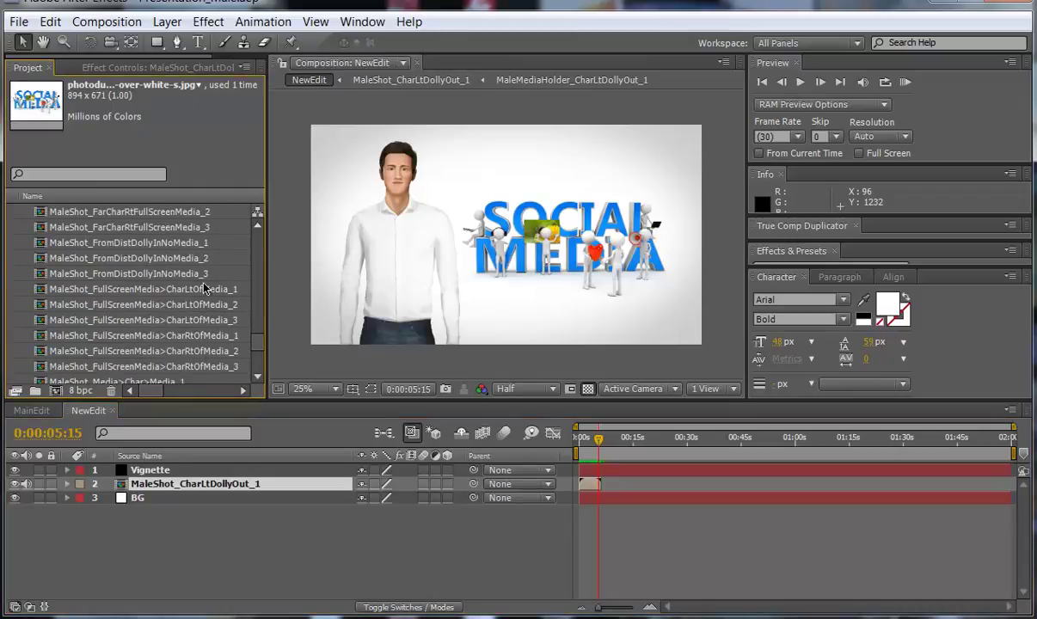
scroll(204, 288, up, 2)
click(142, 243)
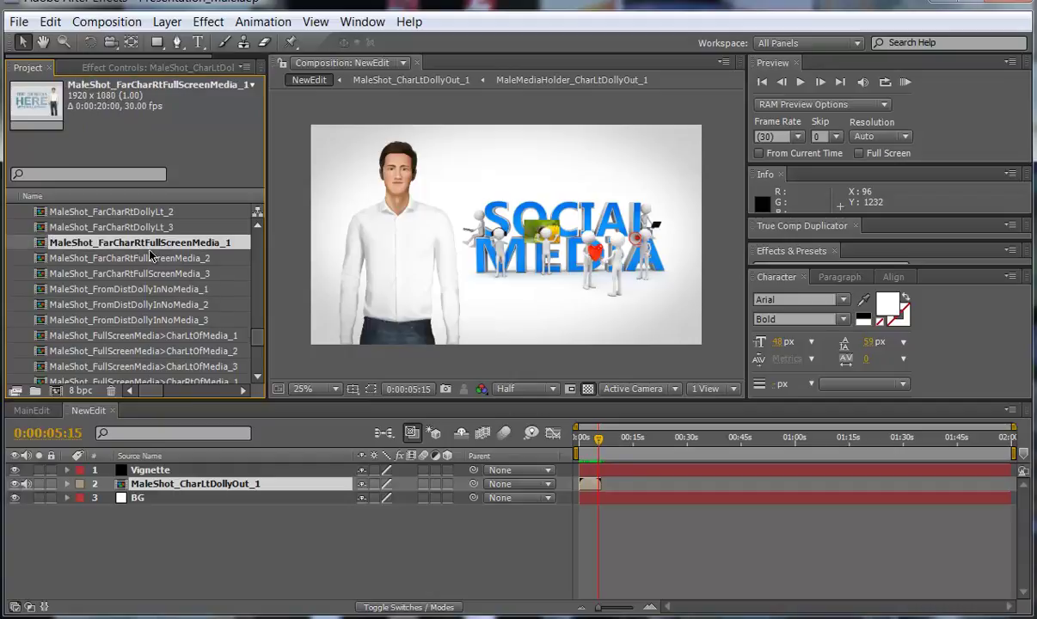
drag(142, 244, 607, 497)
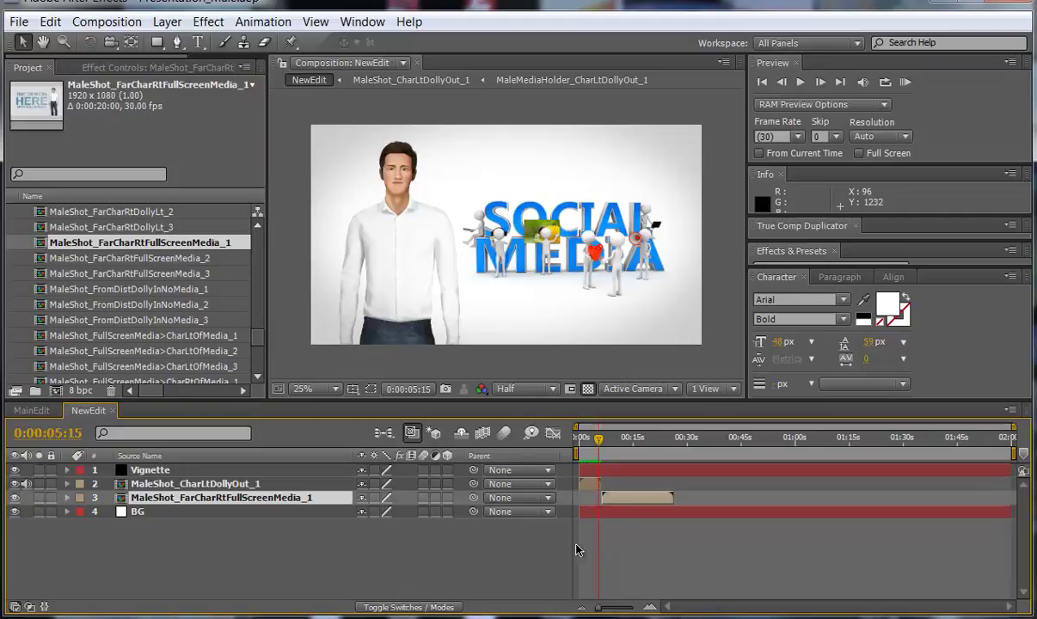
Try overlapping MaleShot_FarCharRtFullScreenMedia_1 with the end of the first shot, and return it to the first shot's end
drag(598, 607, 624, 608)
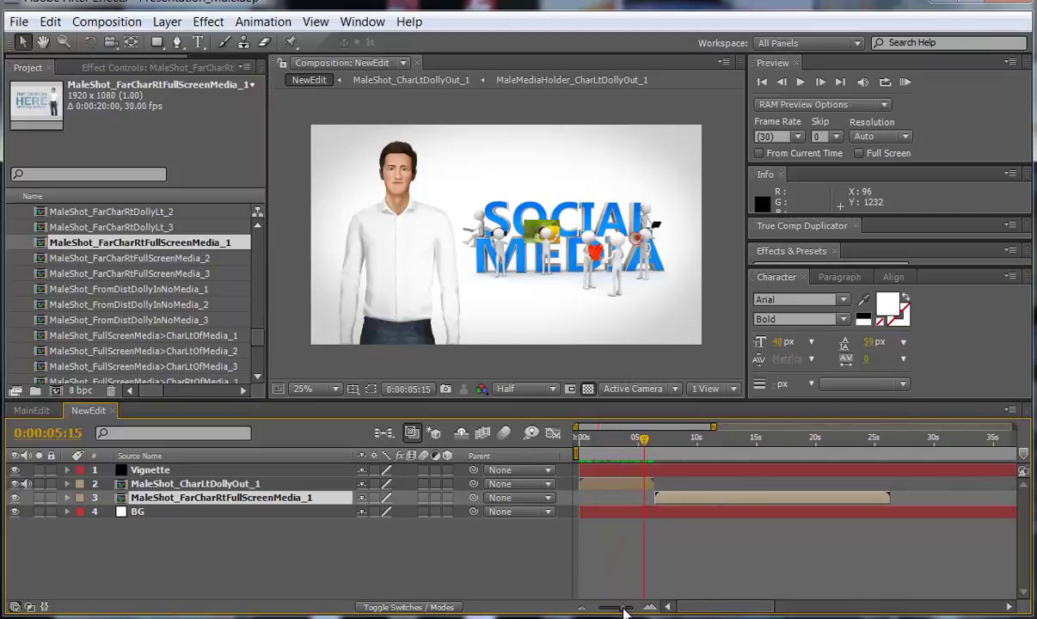
mouse_move(643, 441)
mouse_down()
mouse_move(665, 440)
mouse_move(642, 441)
mouse_up()
drag(662, 501, 642, 498)
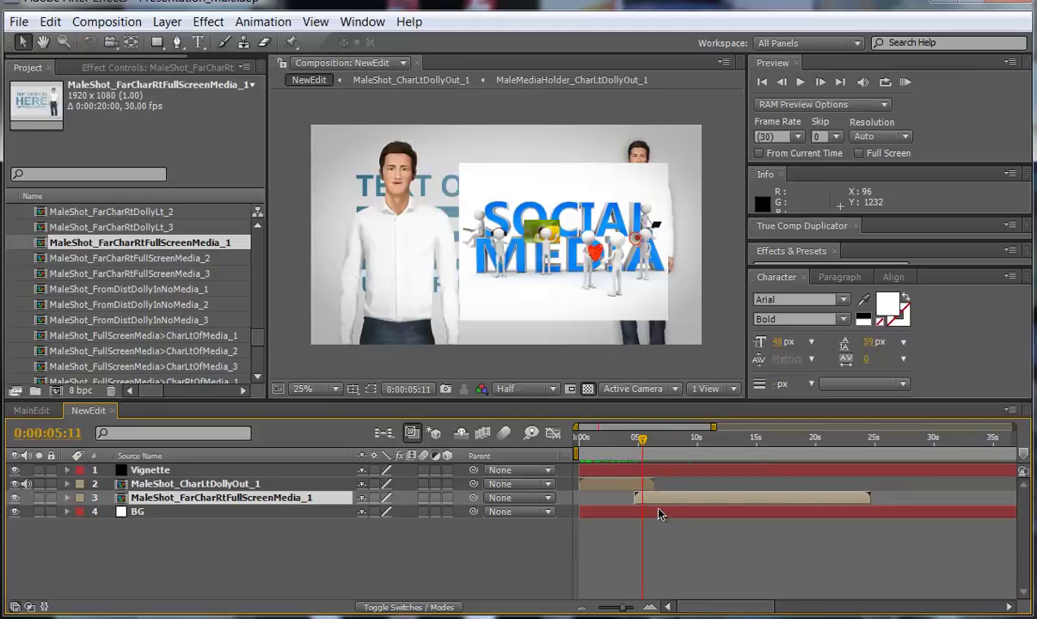
drag(649, 504, 668, 508)
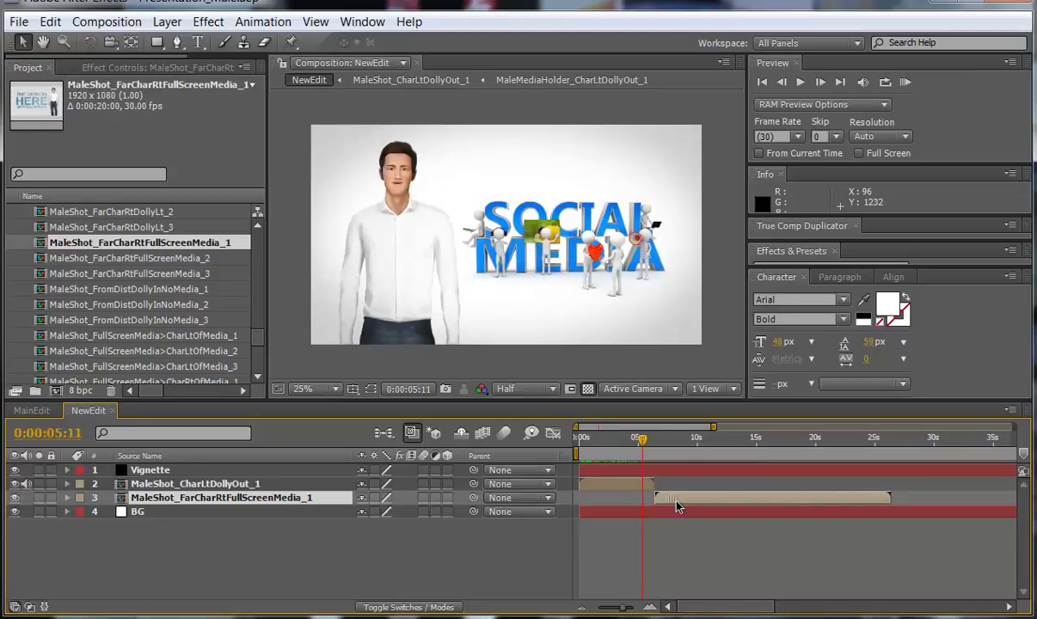
Lock the Vignette layer and preview the second shot at 0:00:07:25
click(638, 472)
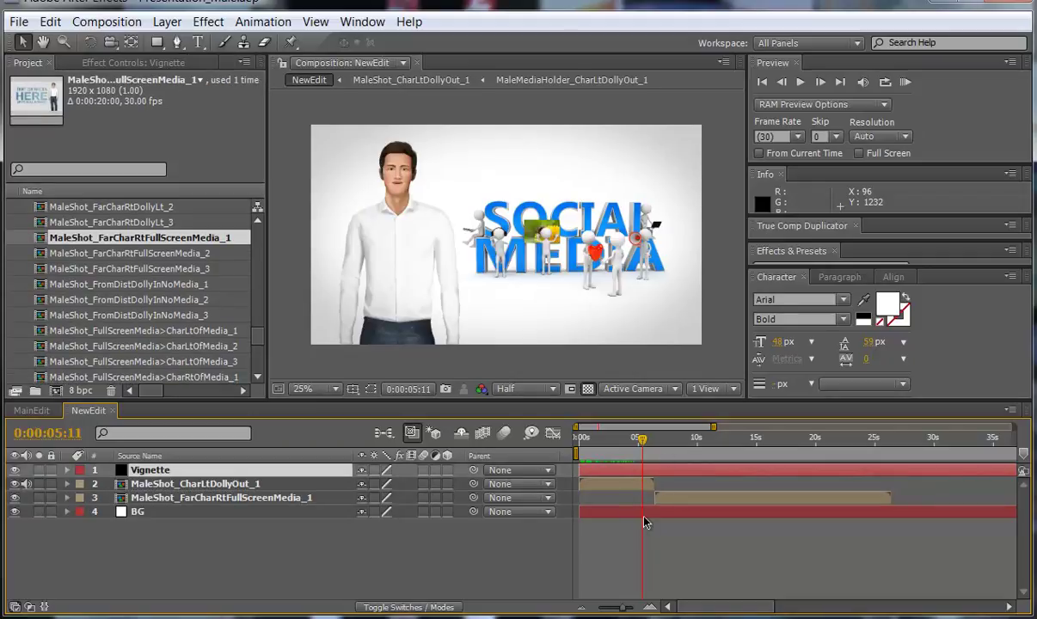
click(51, 469)
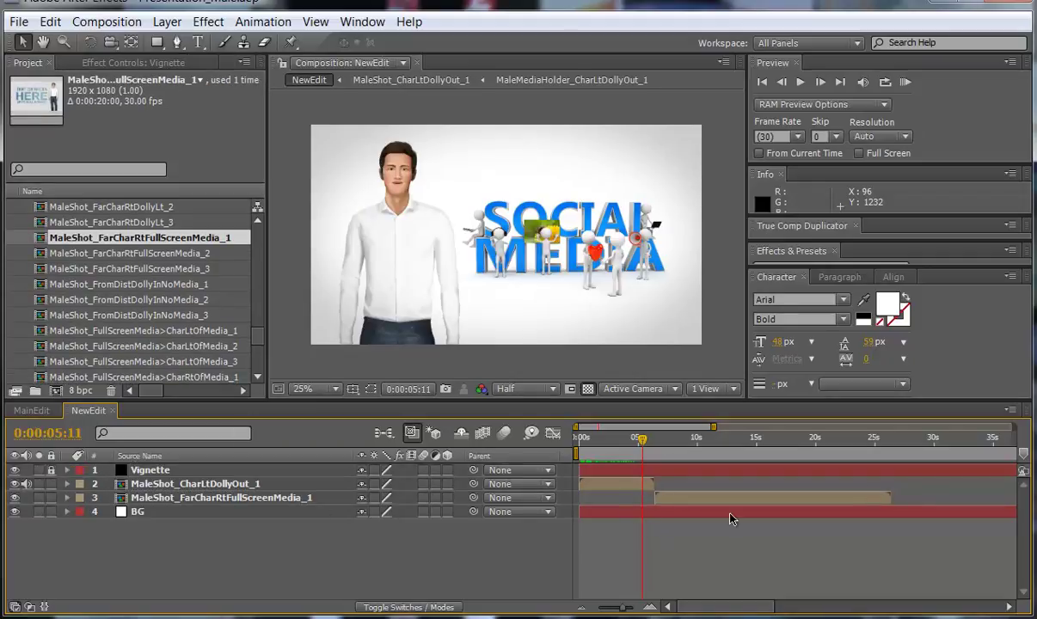
drag(655, 445, 672, 443)
click(258, 498)
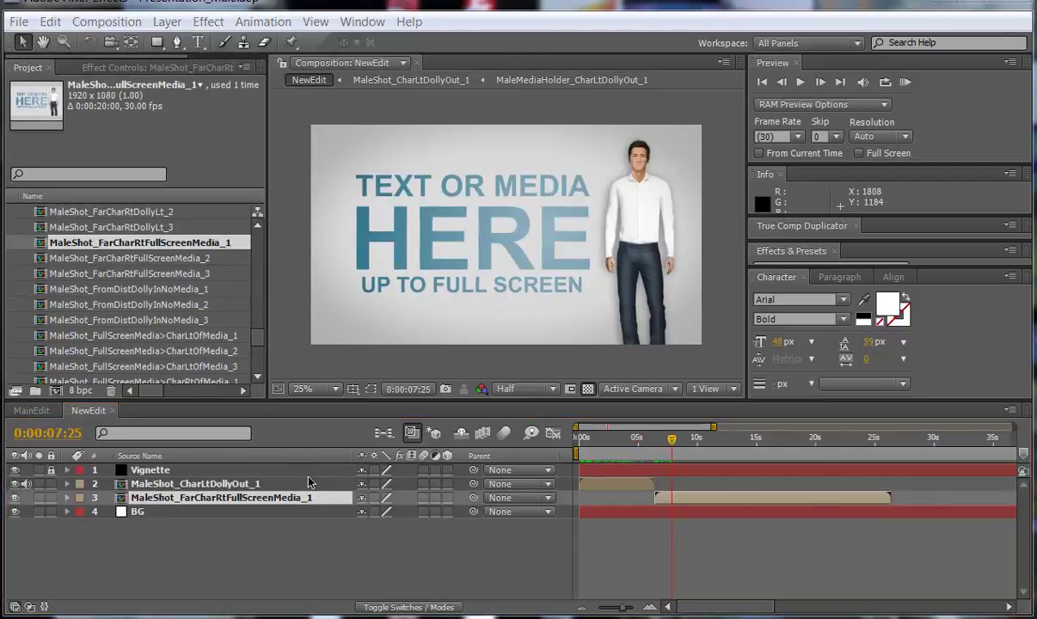
Open the MaleShot_FarCharRtFullScreenMedia_1 composition and set its duration to 0:00:25:00
double_click(196, 504)
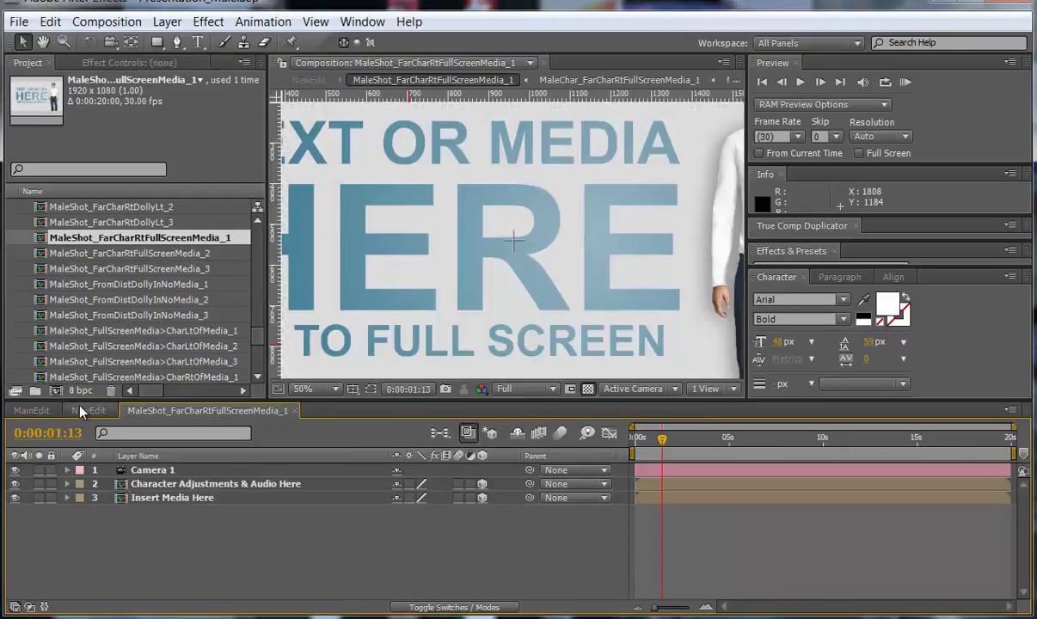
click(83, 413)
double_click(156, 498)
scroll(441, 281, down, 1)
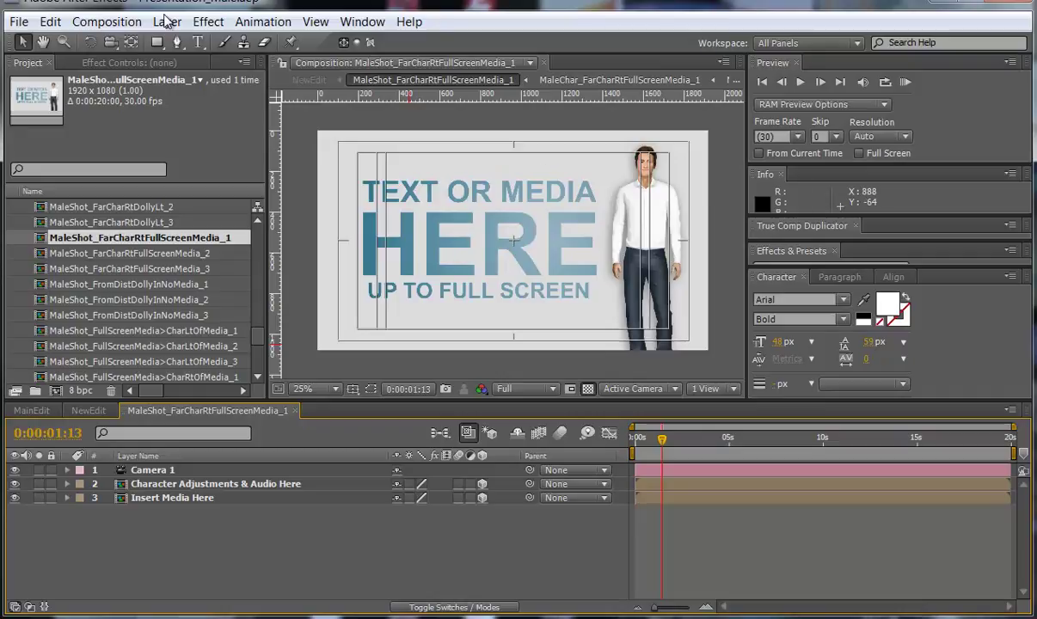
click(84, 24)
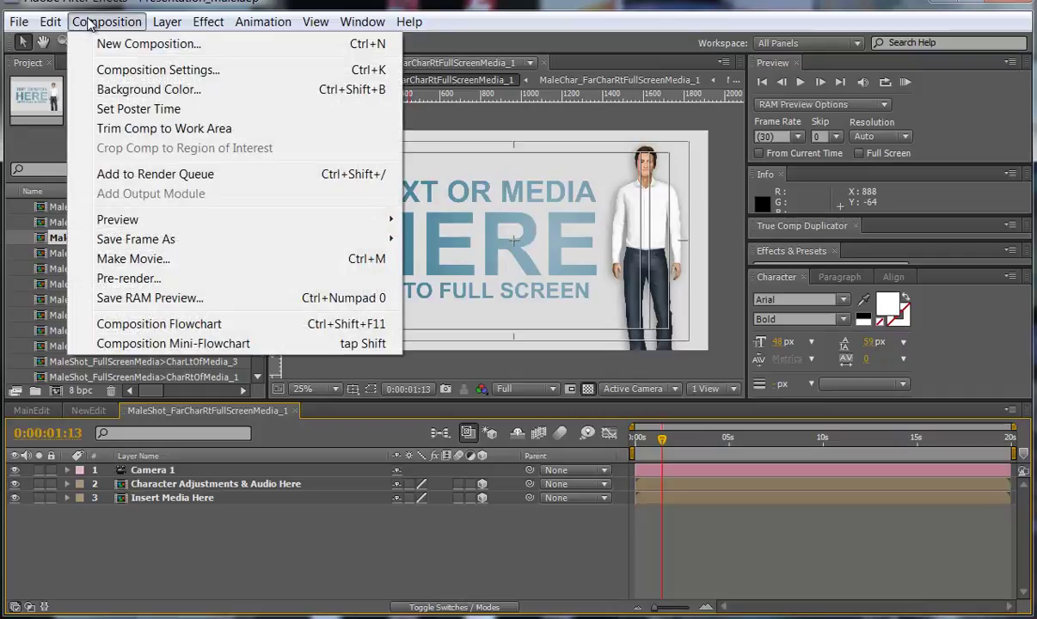
click(126, 71)
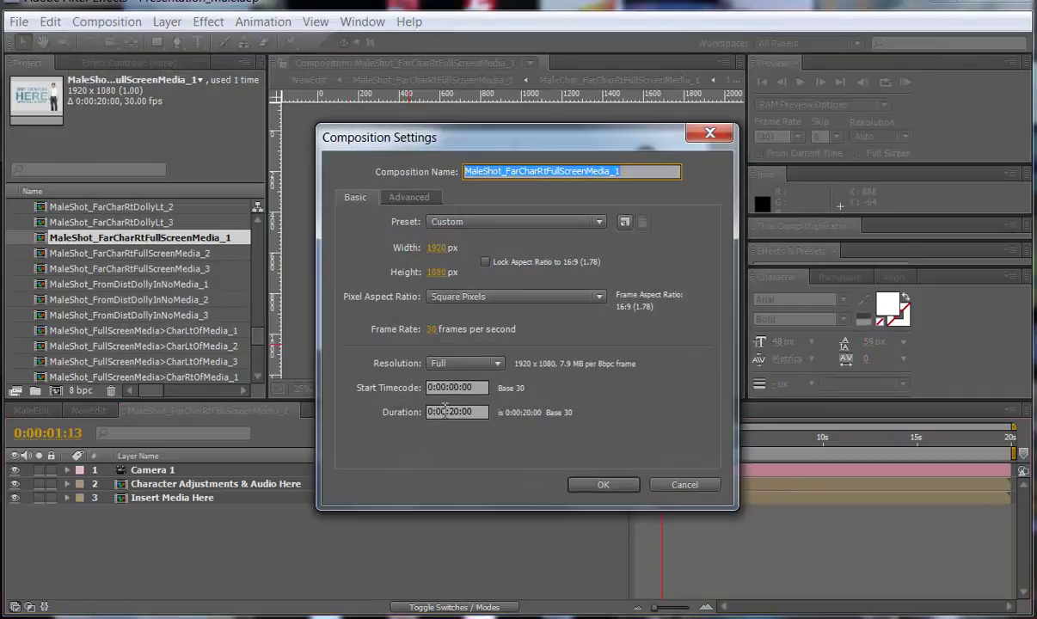
click(465, 412)
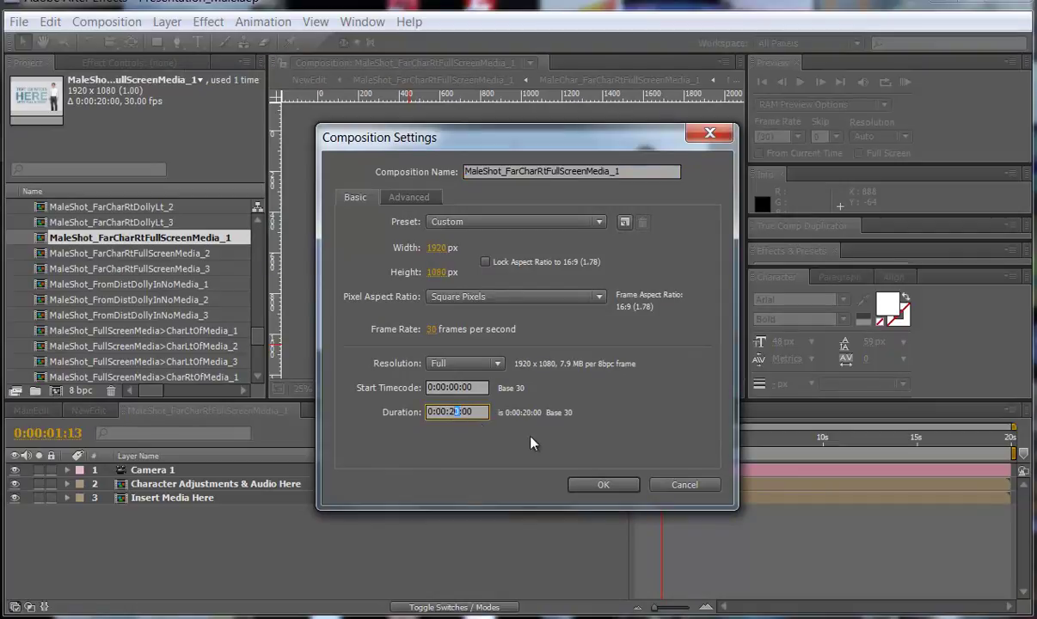
text(5)
click(602, 486)
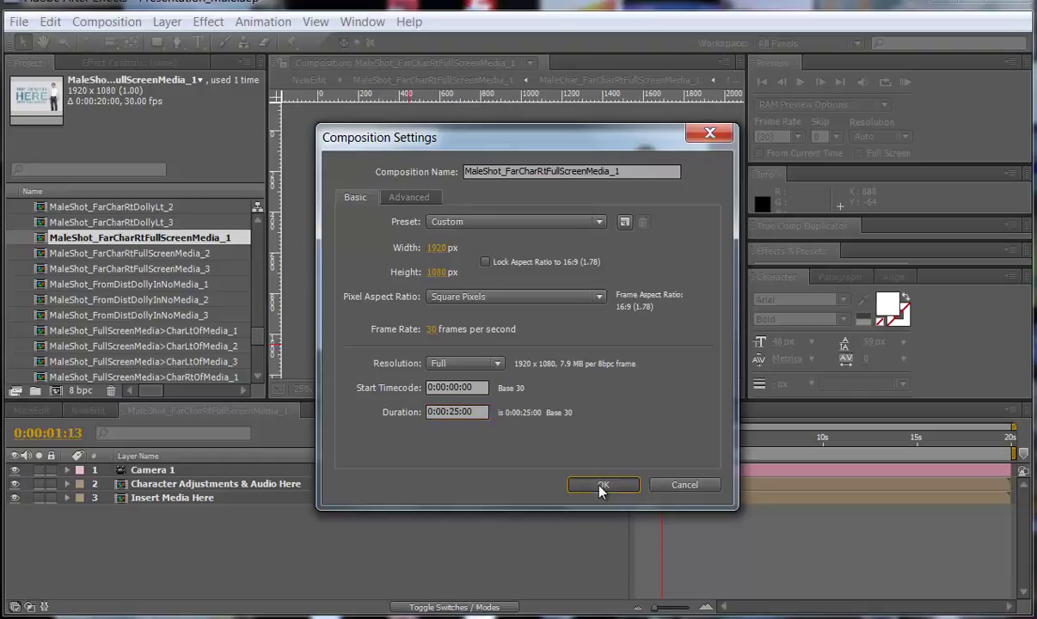
Extend Camera 1 to the 25-second mark and move its ending Point of Interest and Position keyframes to the composition's end
drag(663, 611, 654, 611)
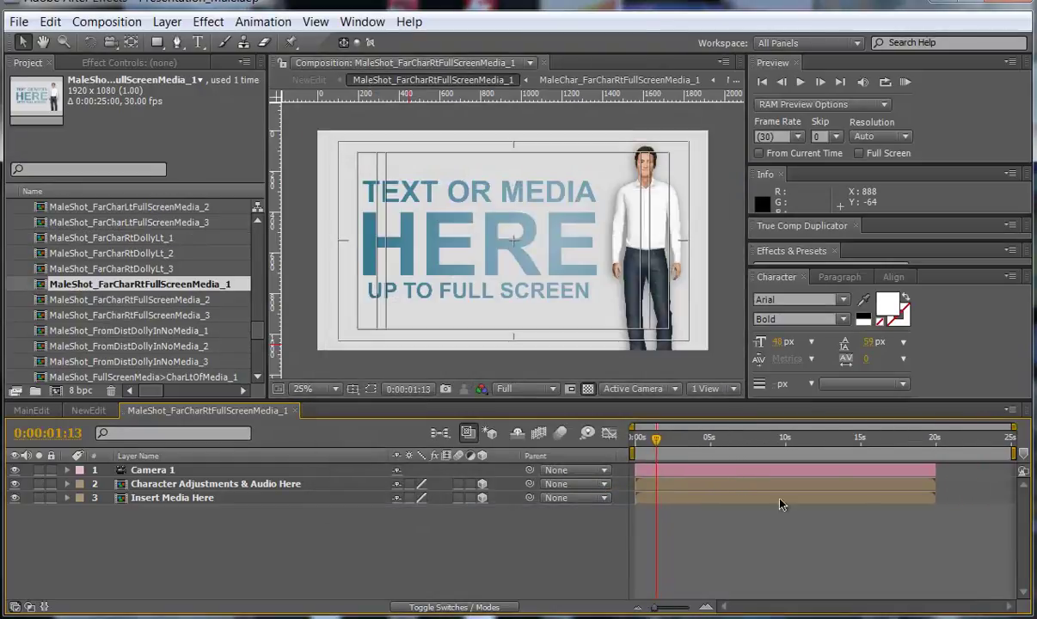
click(937, 470)
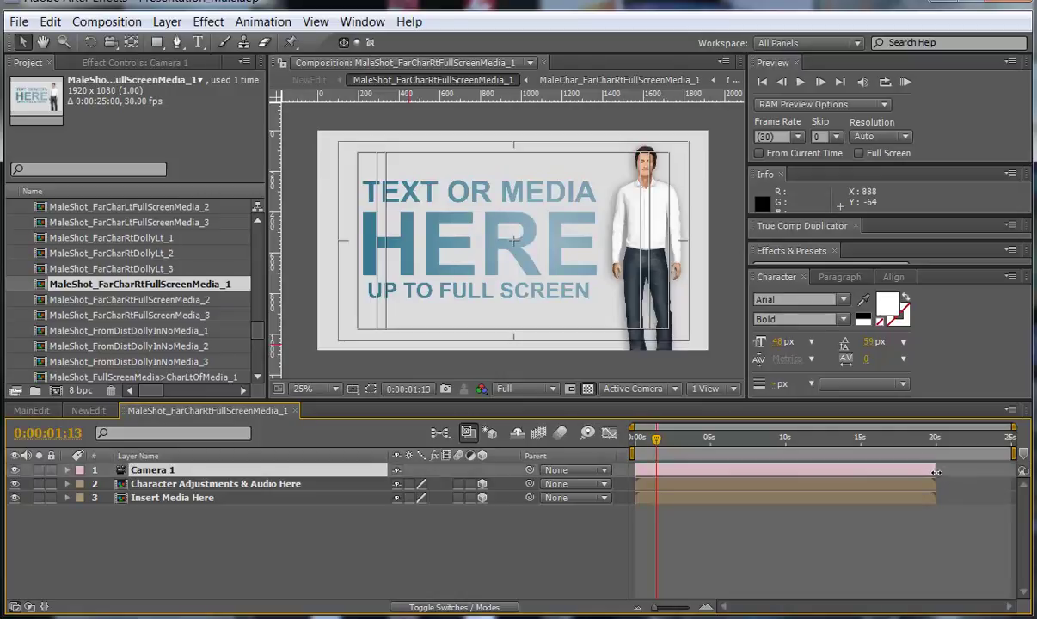
drag(936, 470, 1011, 470)
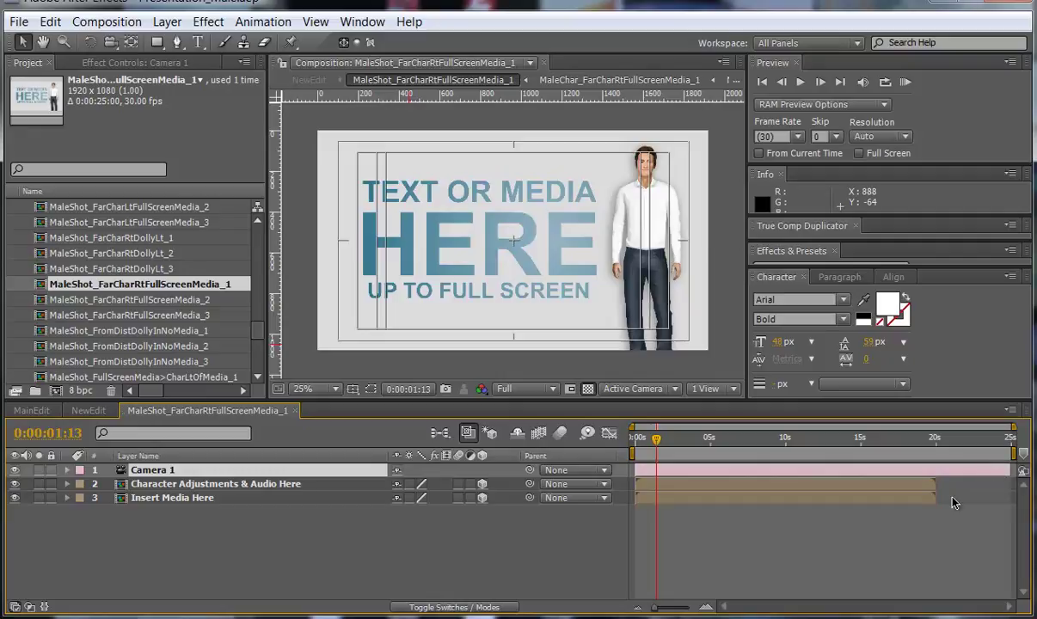
key(u)
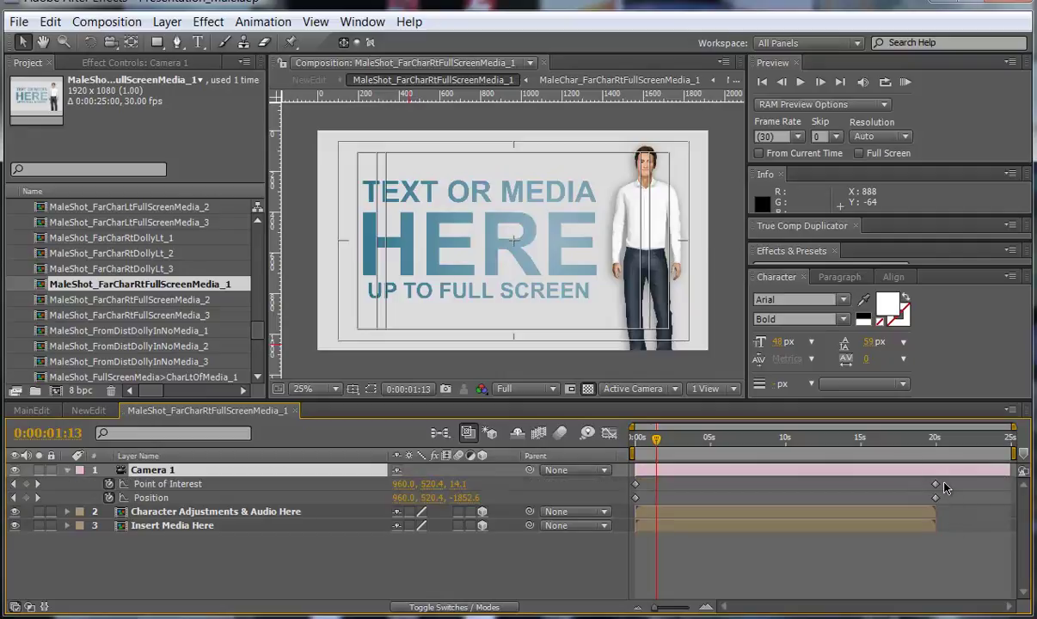
drag(952, 481, 932, 505)
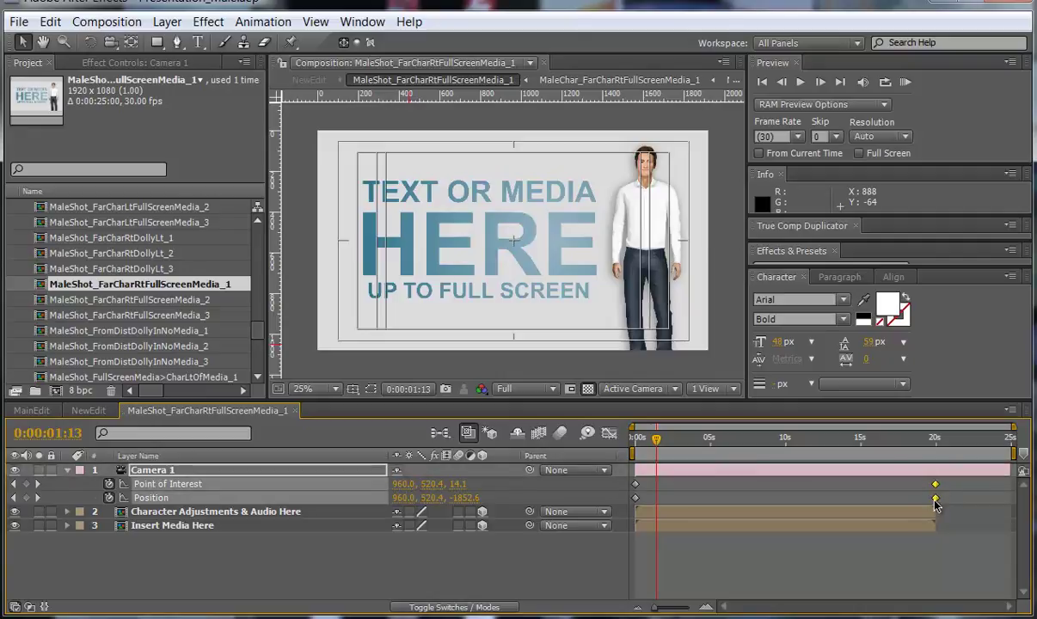
drag(934, 500, 1013, 497)
Open the Character Adjustments & Audio Here composition and set its duration to 0:00:25:00
double_click(220, 513)
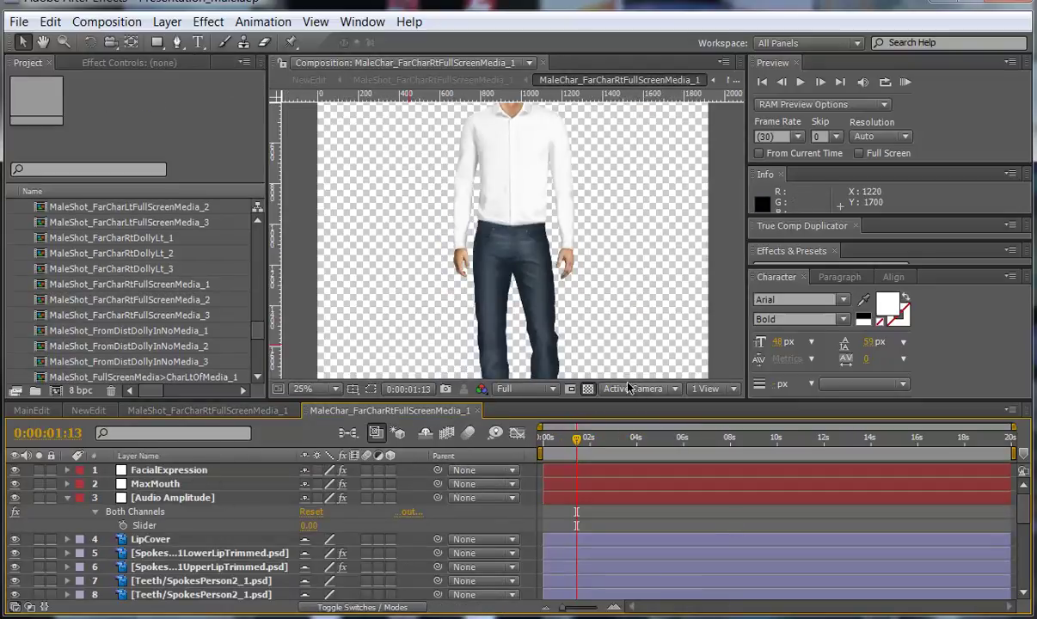
click(107, 22)
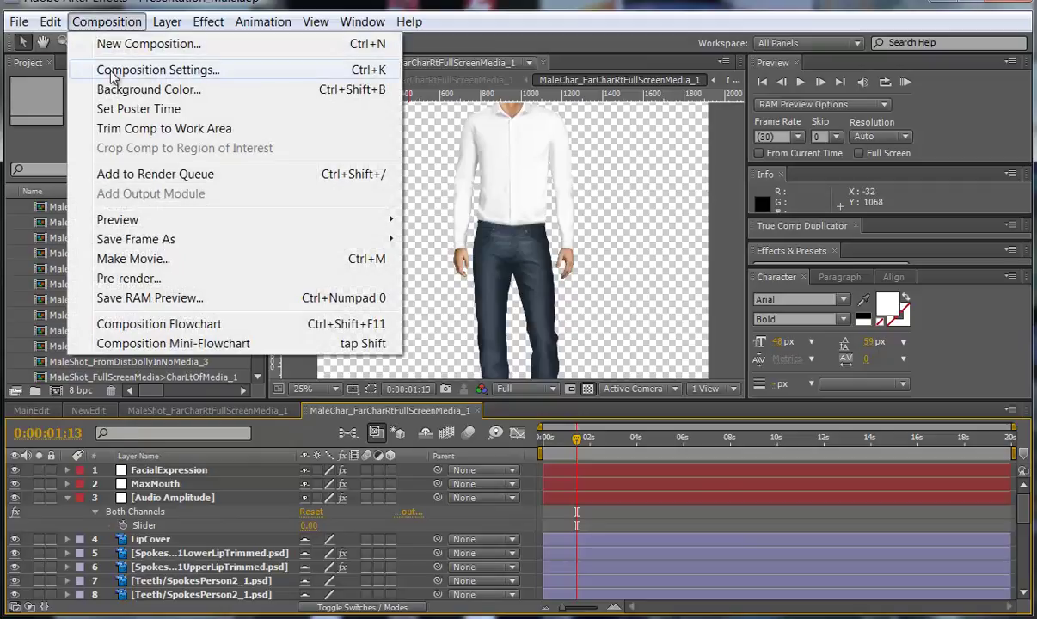
click(112, 67)
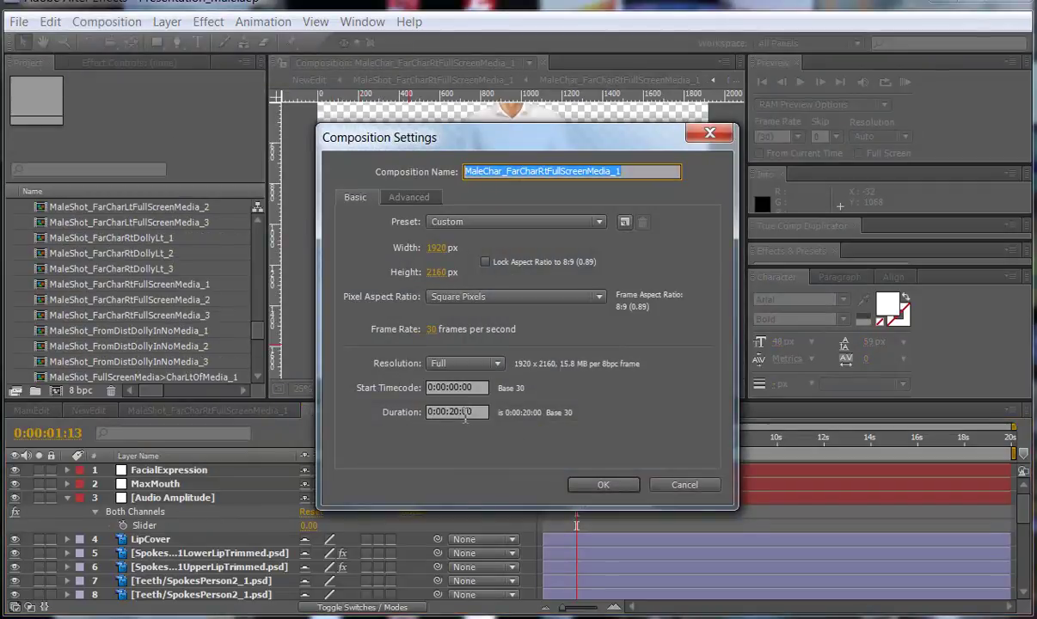
click(458, 412)
drag(460, 412, 454, 412)
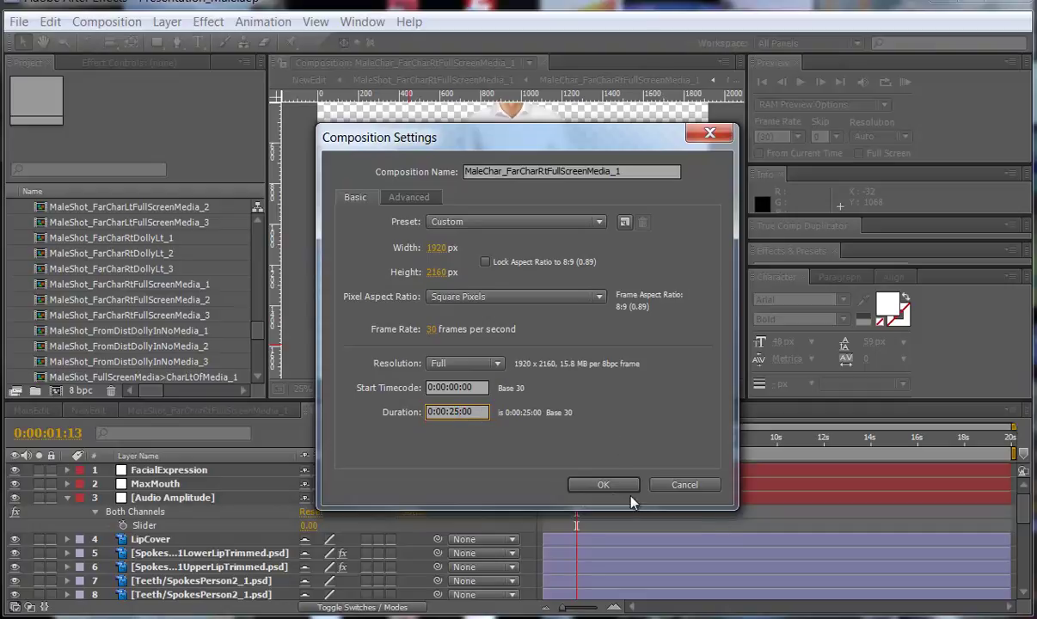
click(602, 484)
Extend all character layers to 25 seconds, and extend the Character Adjustments & Audio Here layer in the shot to match
click(565, 611)
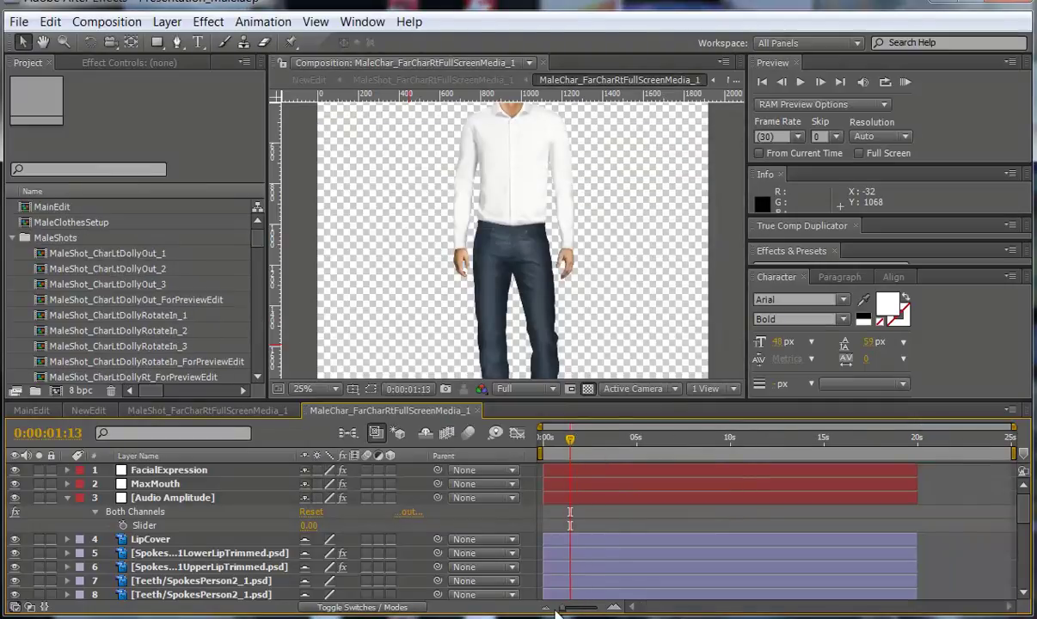
drag(603, 398, 644, 160)
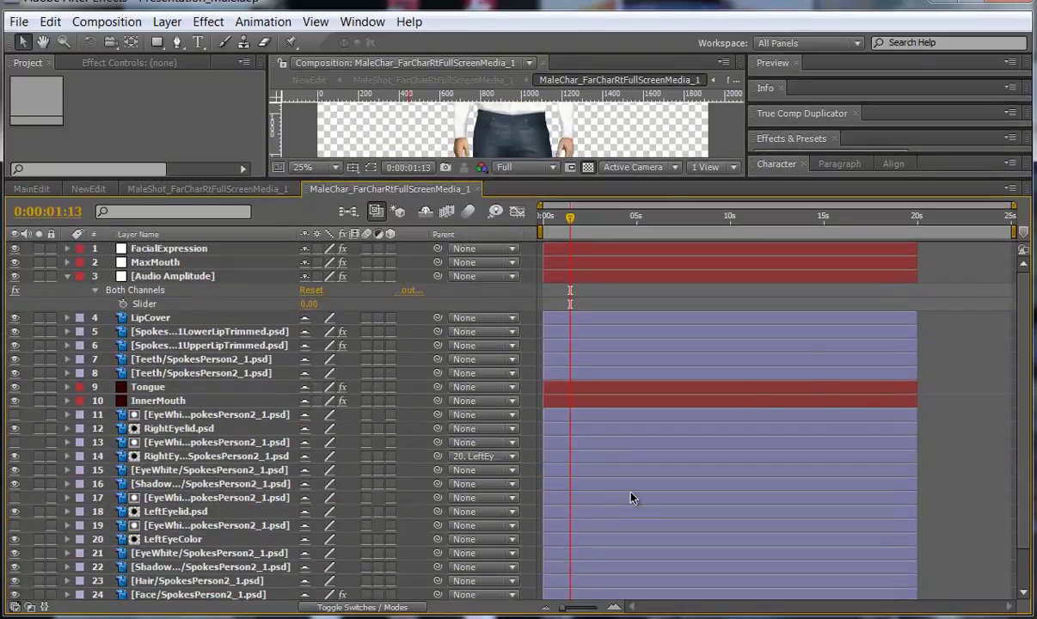
key(ctrl+a)
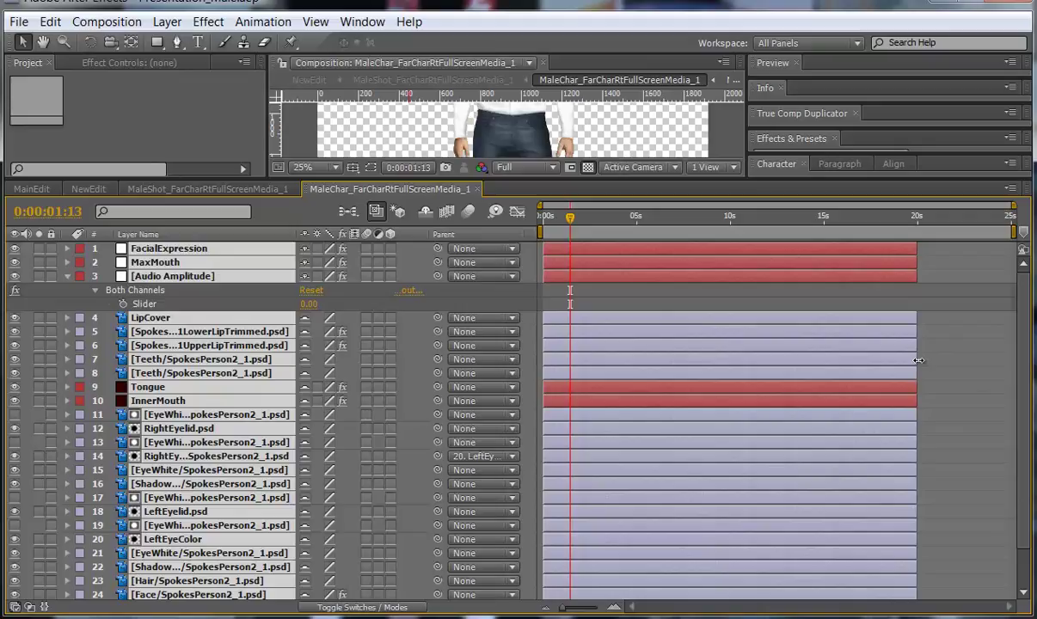
drag(917, 360, 1012, 348)
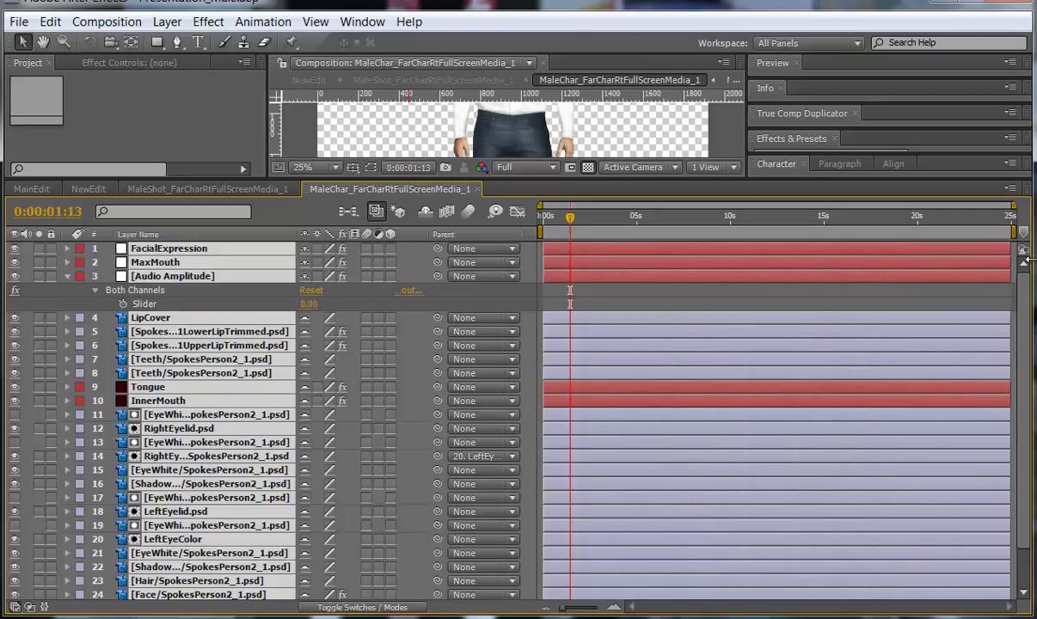
scroll(1015, 344, down, 3)
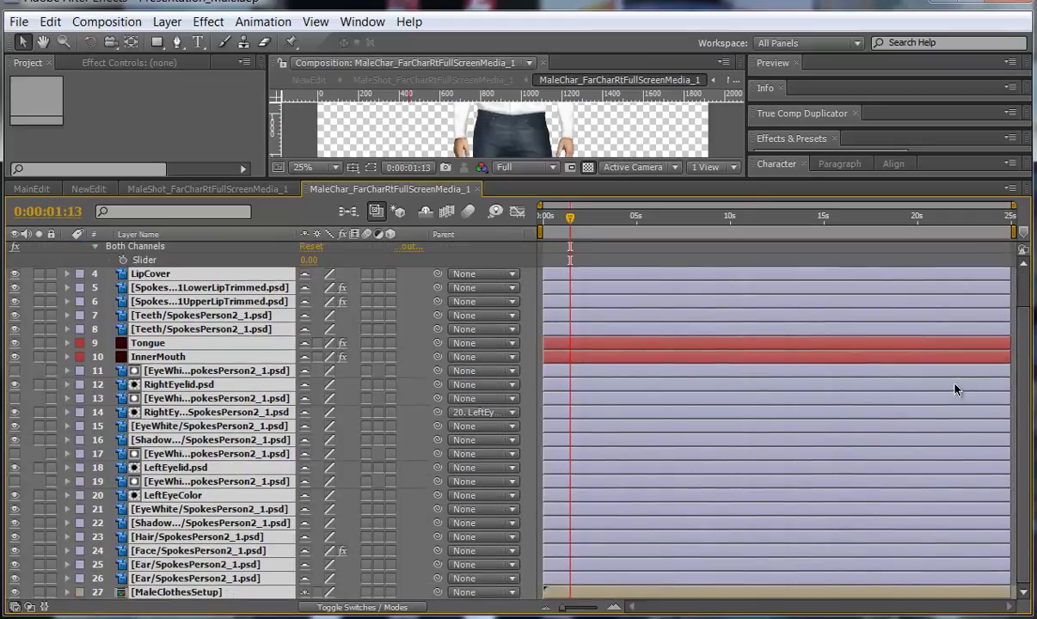
scroll(957, 390, up, 3)
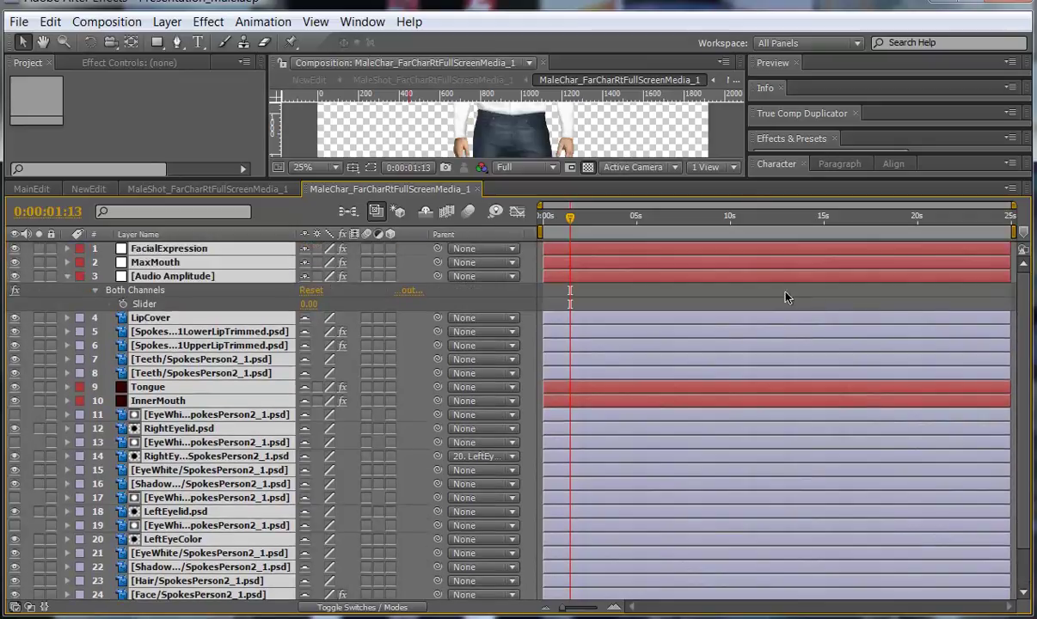
click(477, 189)
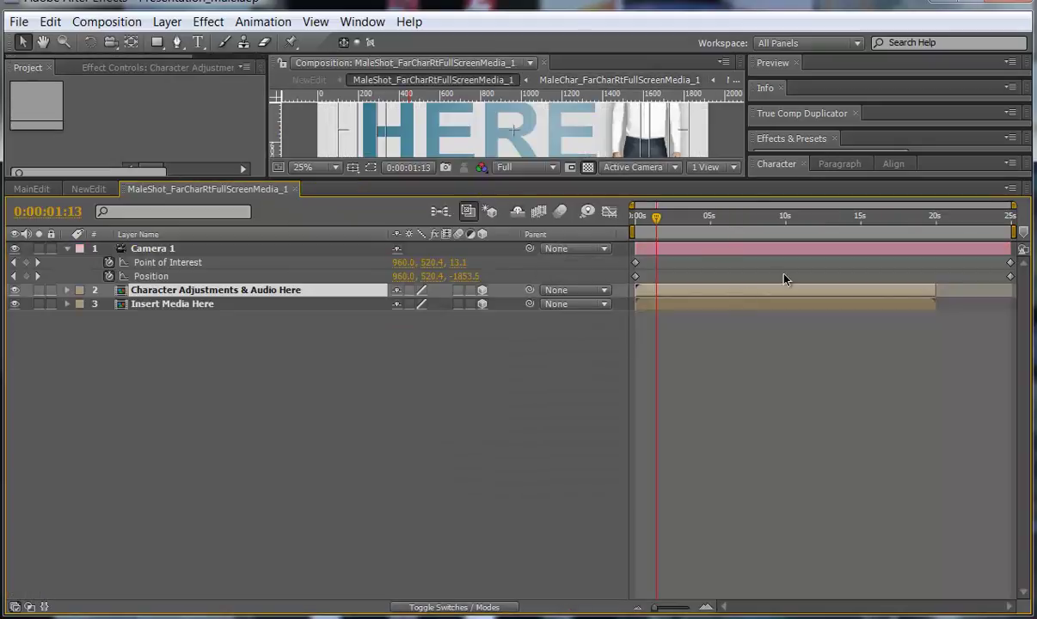
drag(937, 290, 1010, 290)
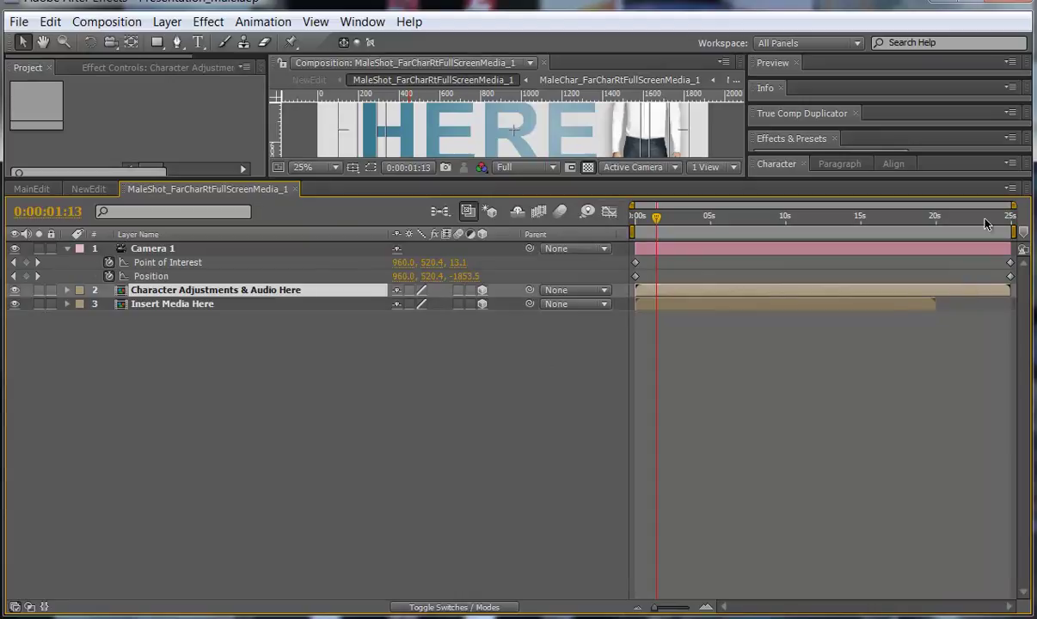
Open the Insert Media Here composition and set its duration to 0:00:25:00
click(895, 305)
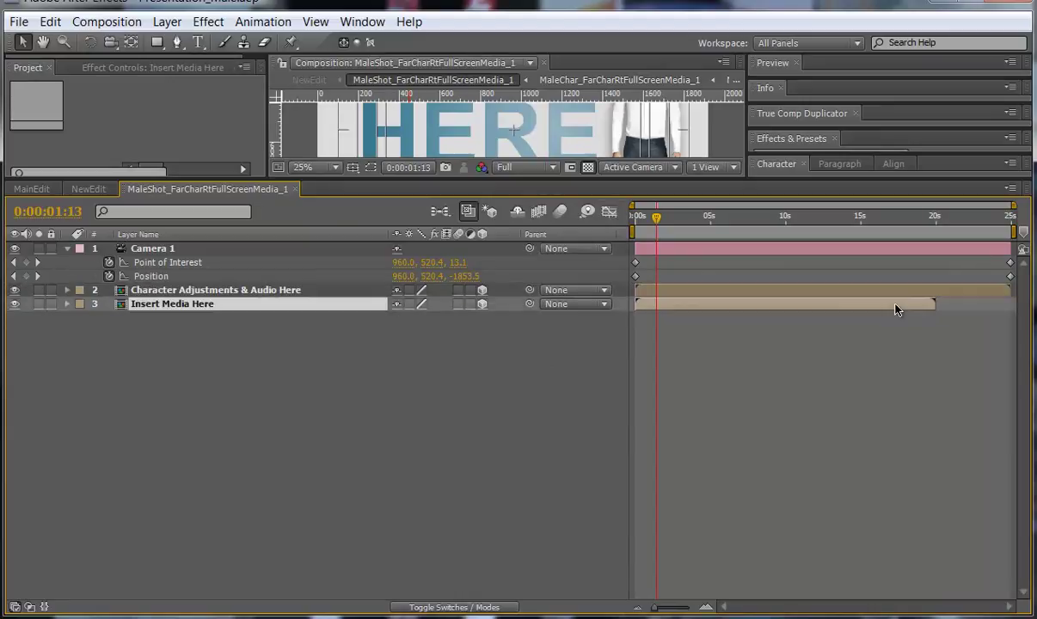
double_click(194, 304)
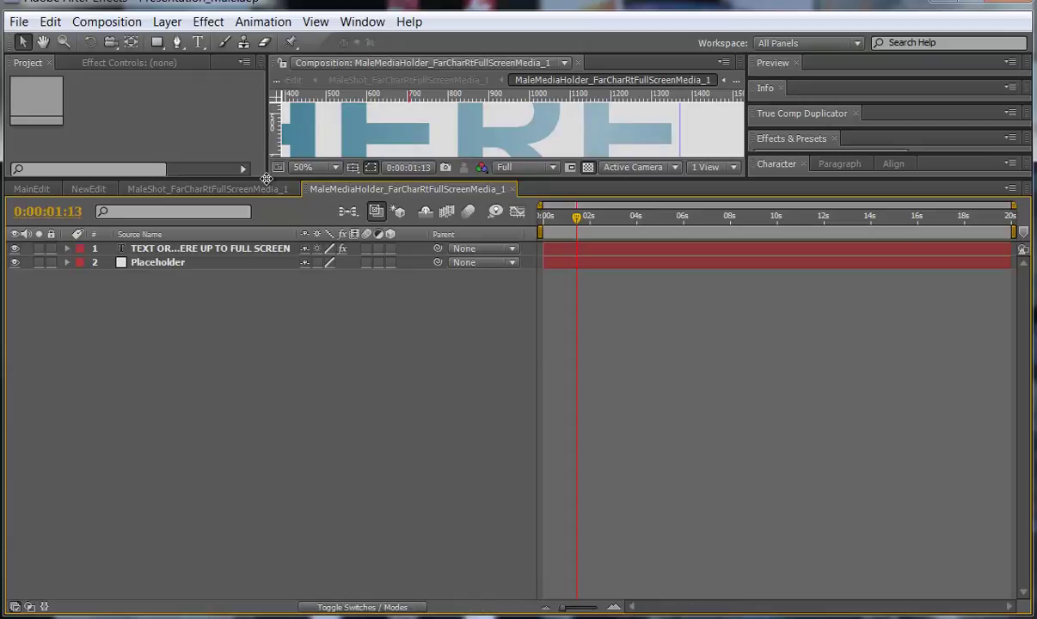
drag(267, 178, 267, 402)
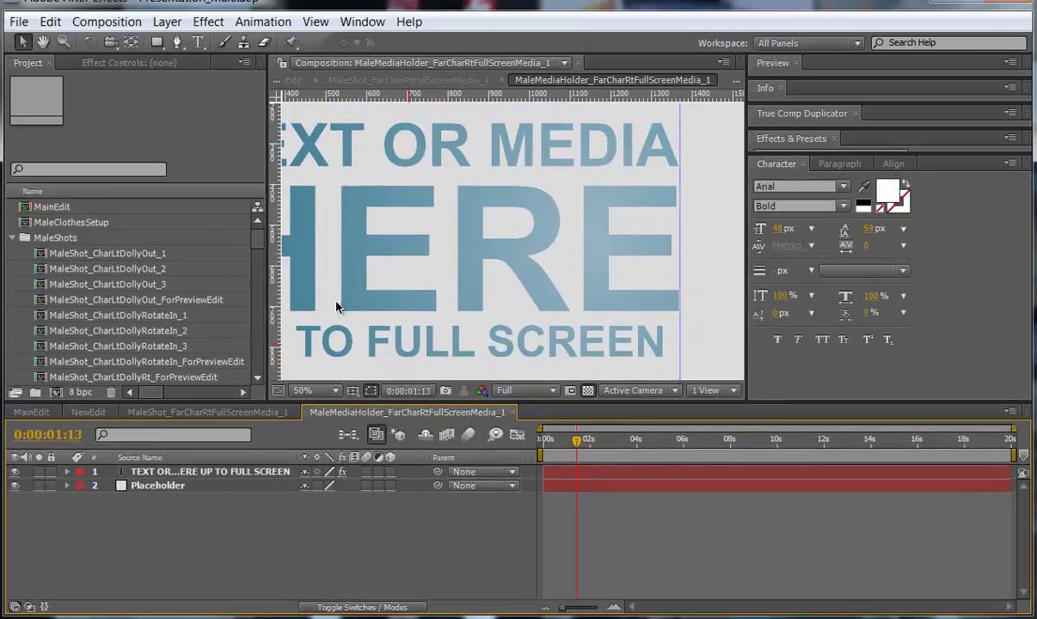
scroll(336, 306, down, 2)
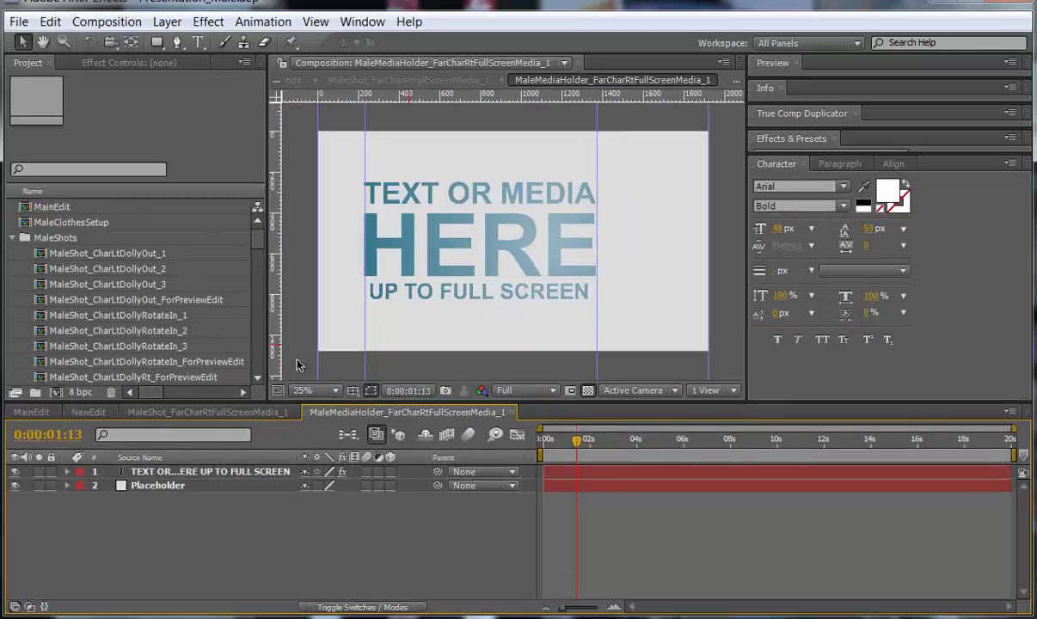
click(129, 24)
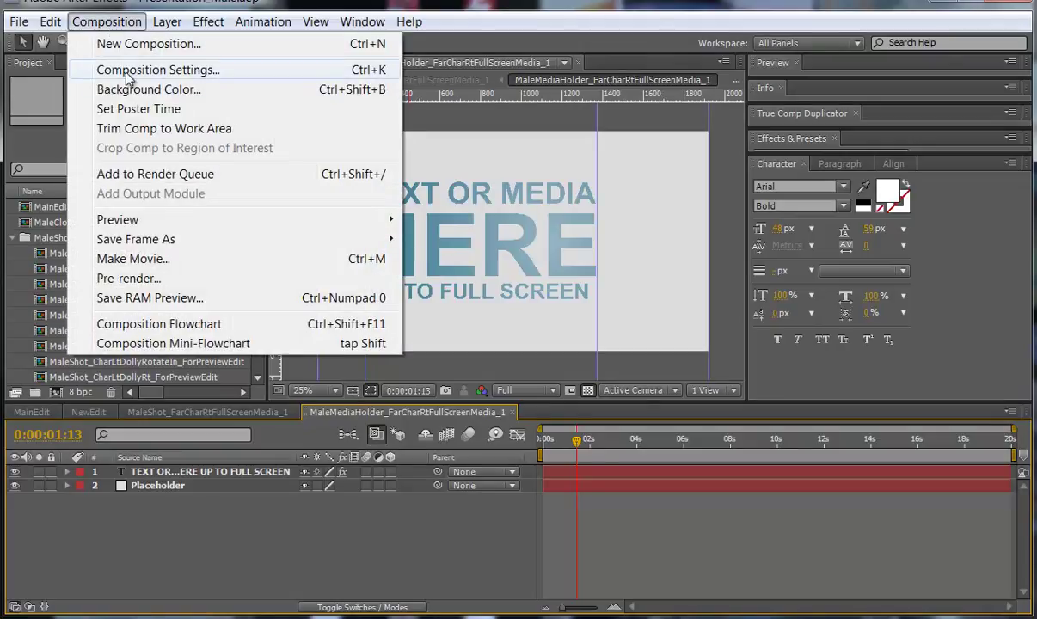
click(128, 72)
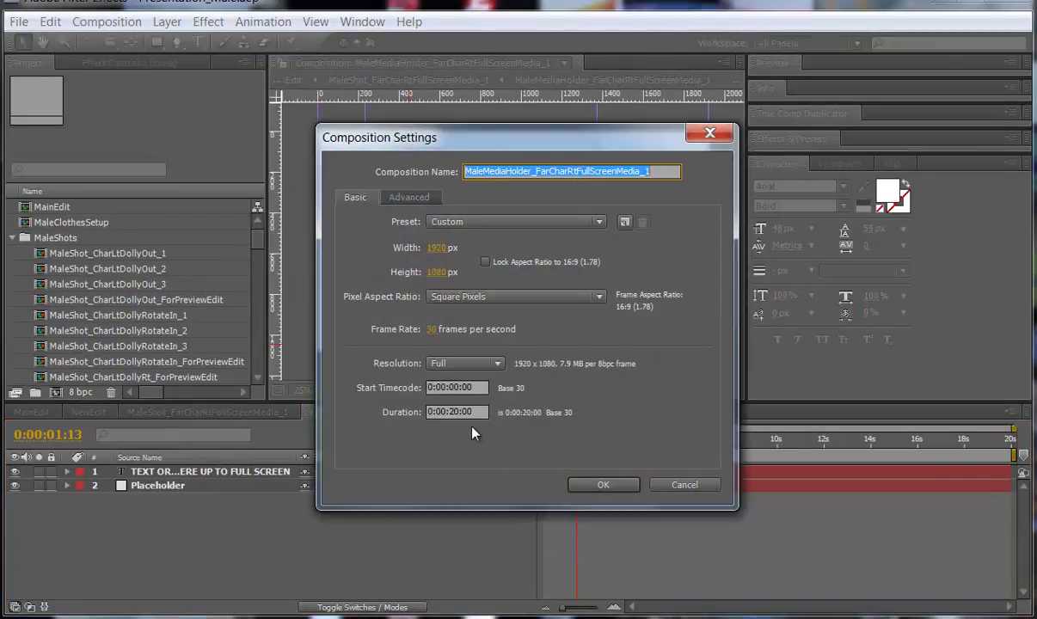
click(458, 412)
key(BackSpace)
text(5)
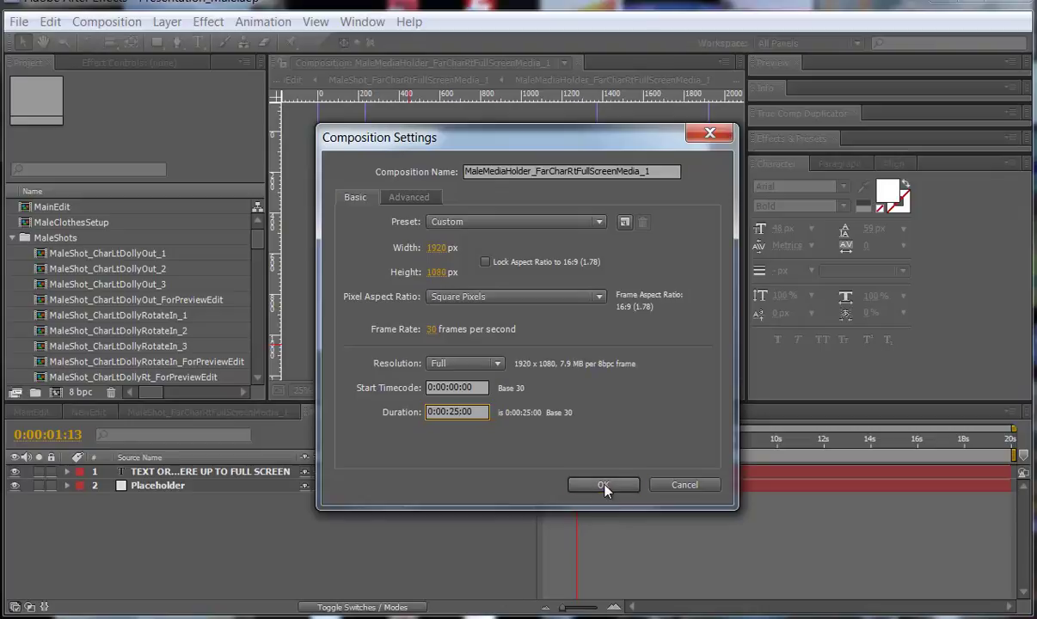
click(603, 486)
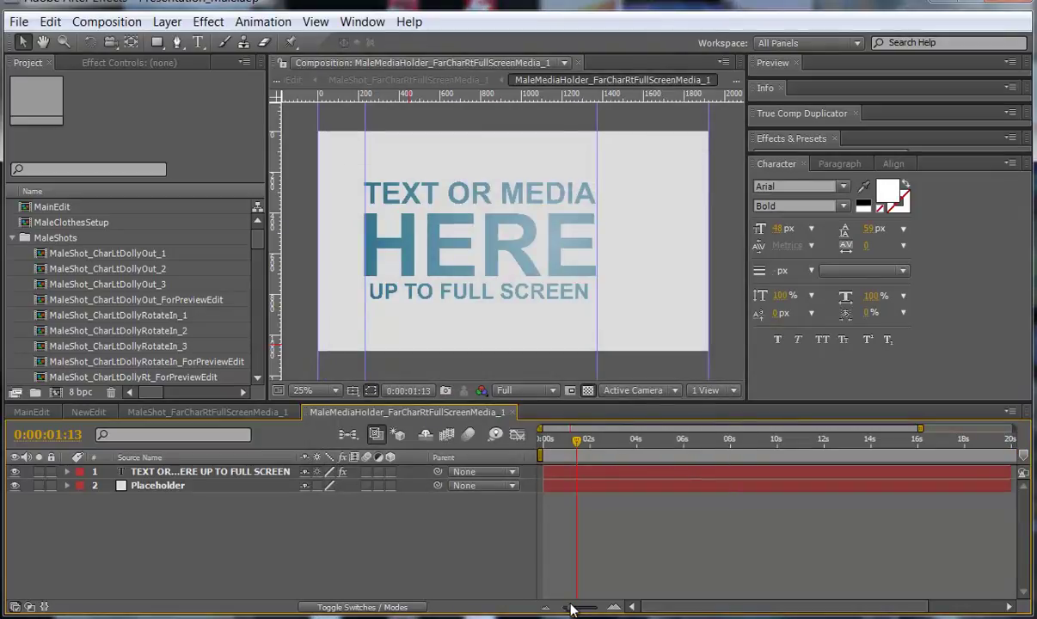
Extend both media-holder layers and the shot's Insert Media Here layer to 25 seconds, and preview the shot at 0:00:11:27
drag(572, 609, 563, 609)
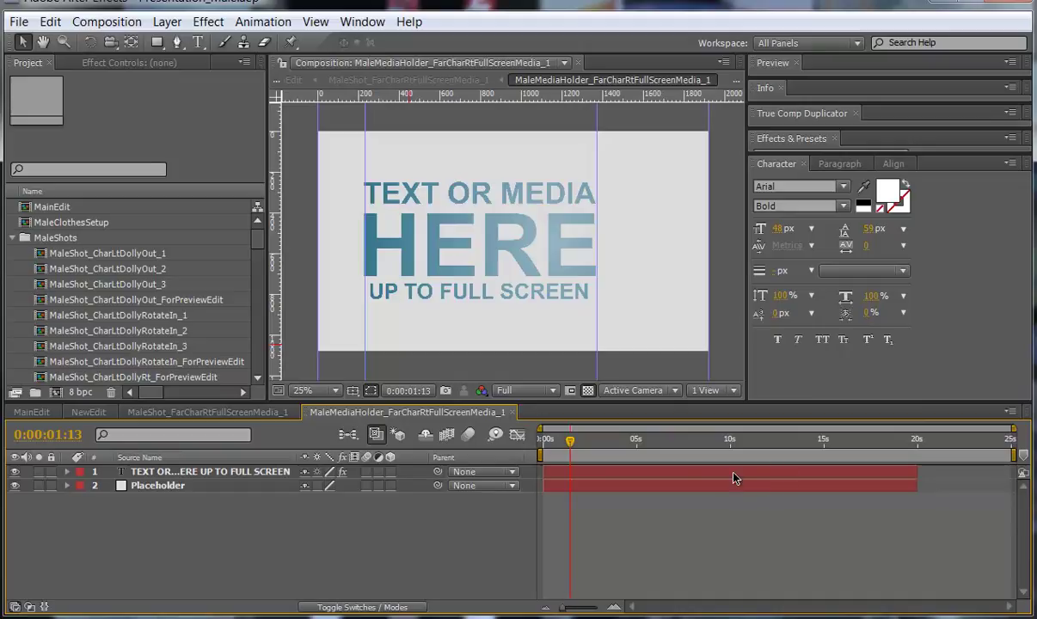
key(ctrl+a)
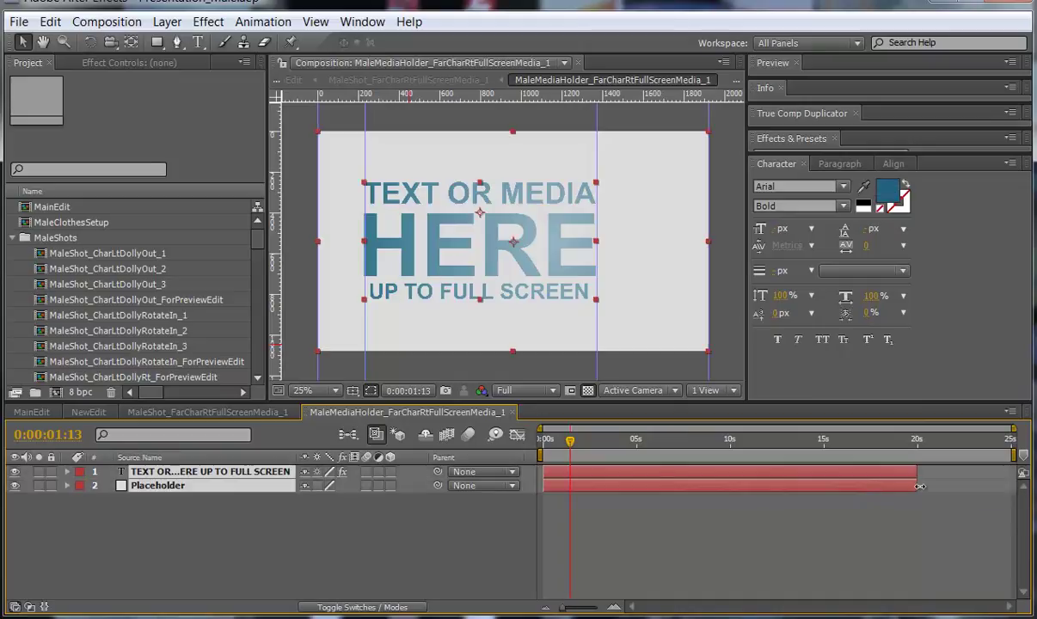
drag(916, 486, 1010, 486)
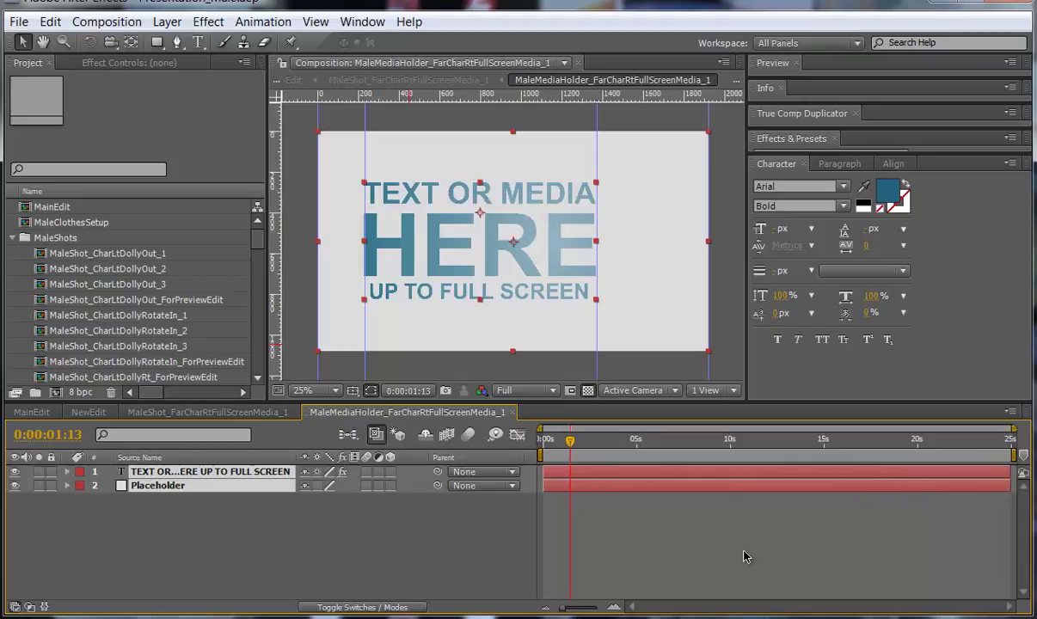
click(510, 412)
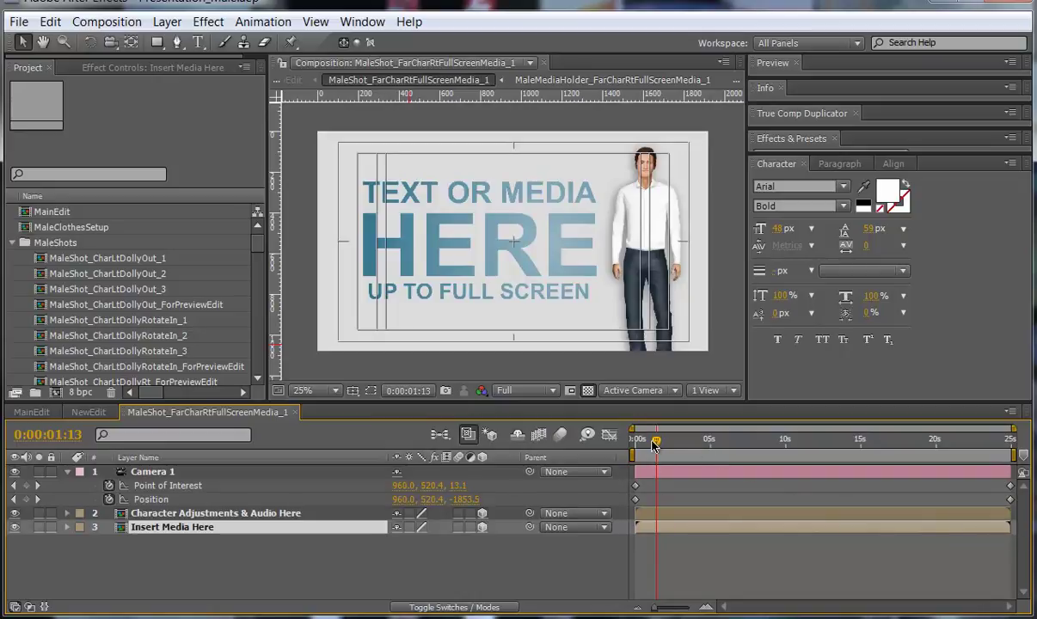
drag(654, 442, 814, 442)
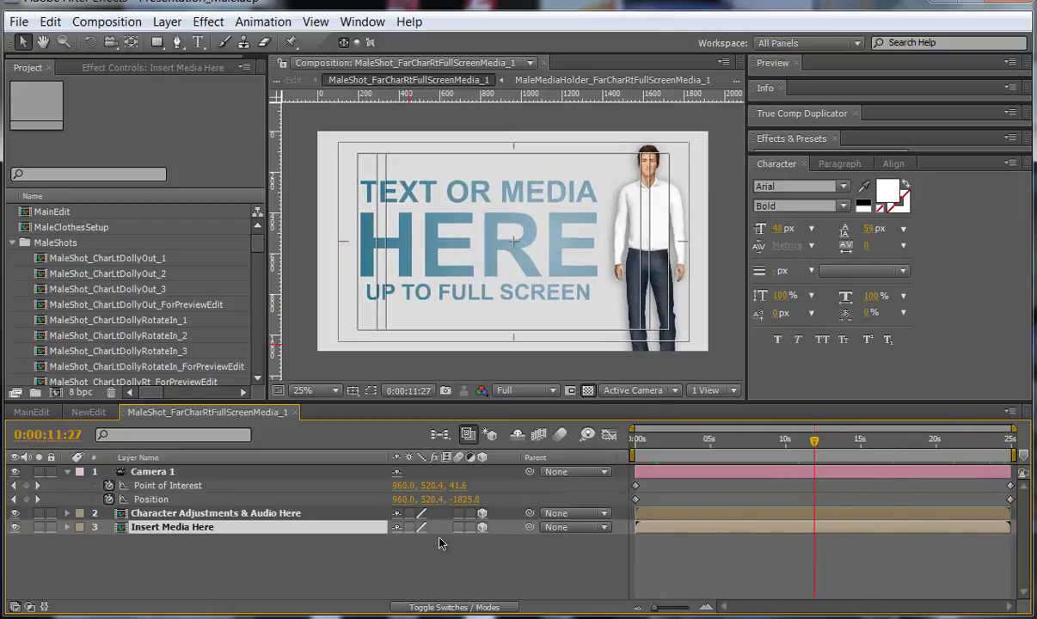
Add VOFromRen_1.wav to the MaleChar_FarCharRtFullScreenMedia_1 composition directly below the Audio Amplitude layer
double_click(172, 513)
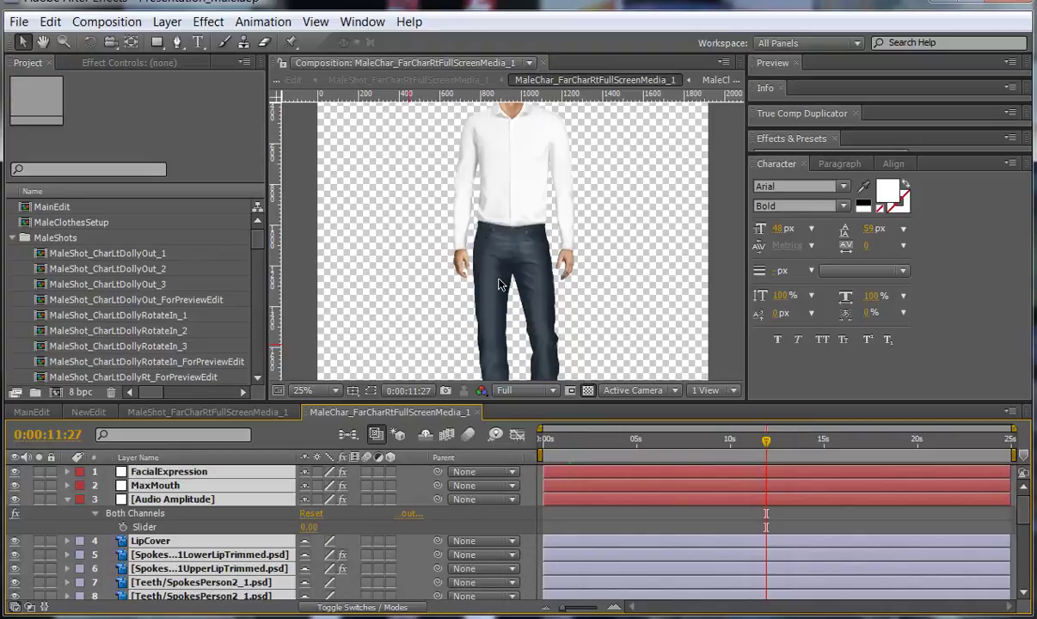
key(h)
drag(470, 199, 465, 293)
key(v)
click(197, 499)
drag(257, 240, 263, 286)
scroll(240, 309, down, 5)
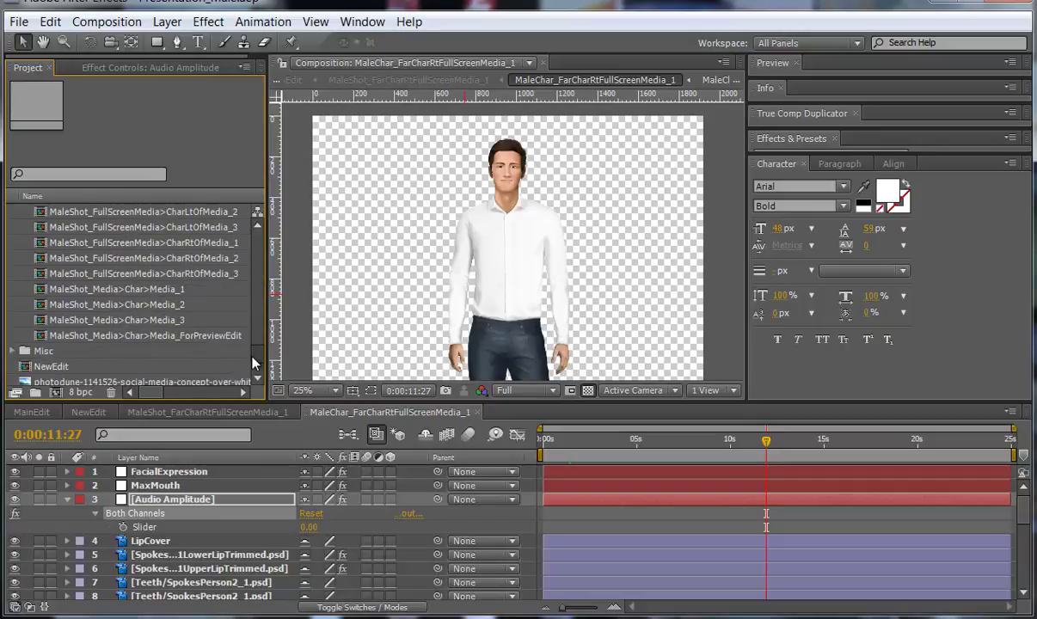
scroll(149, 358, down, 2)
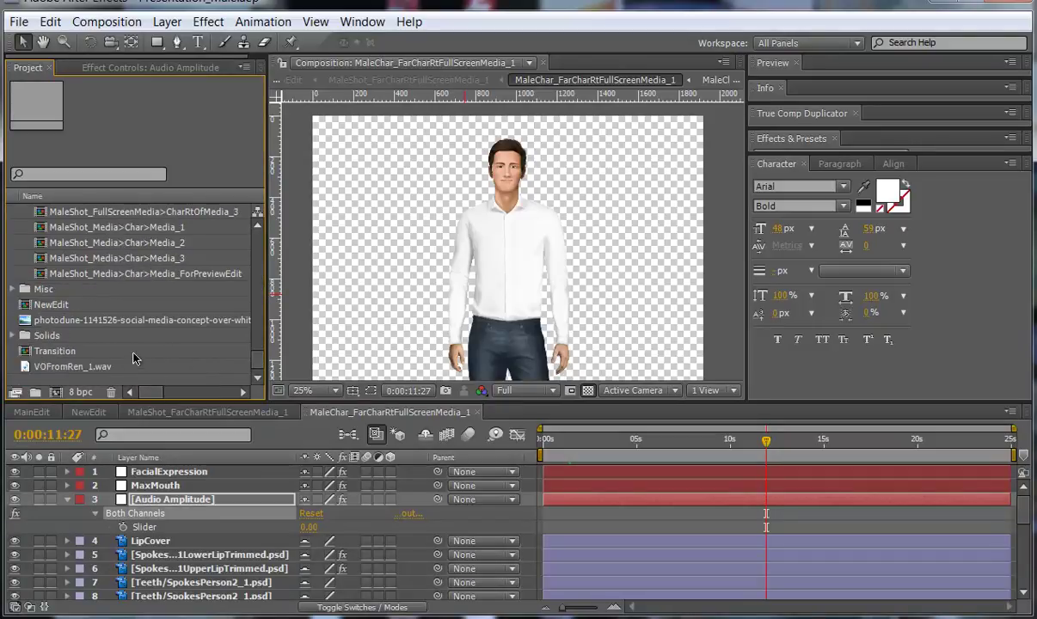
click(74, 368)
drag(74, 368, 163, 505)
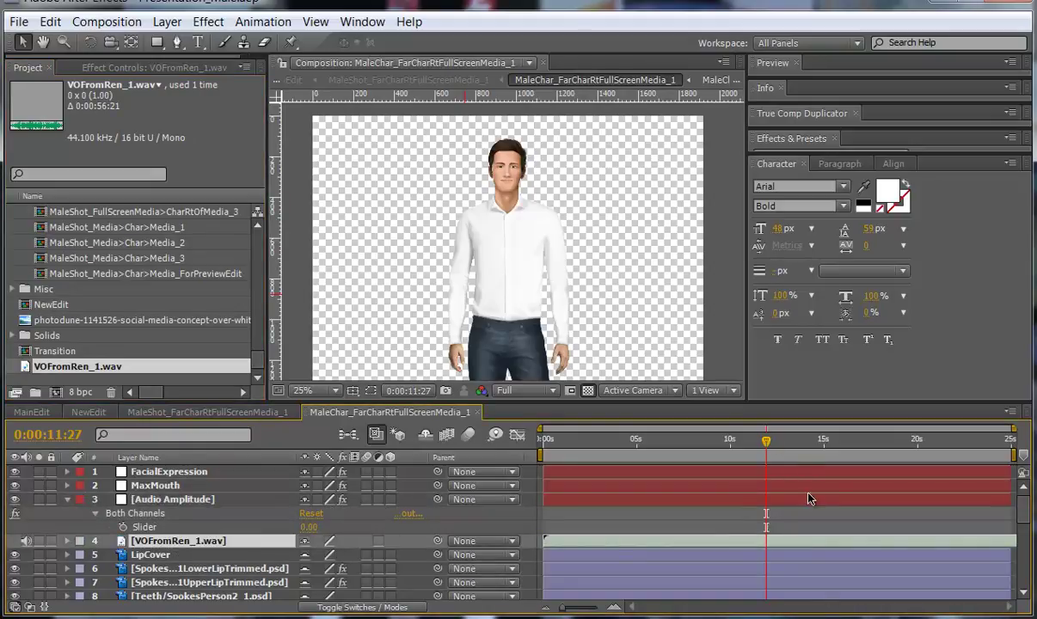
Convert the VOFromRen_1.wav layer's audio to keyframes with the Keyframe Assistant
right_click(153, 544)
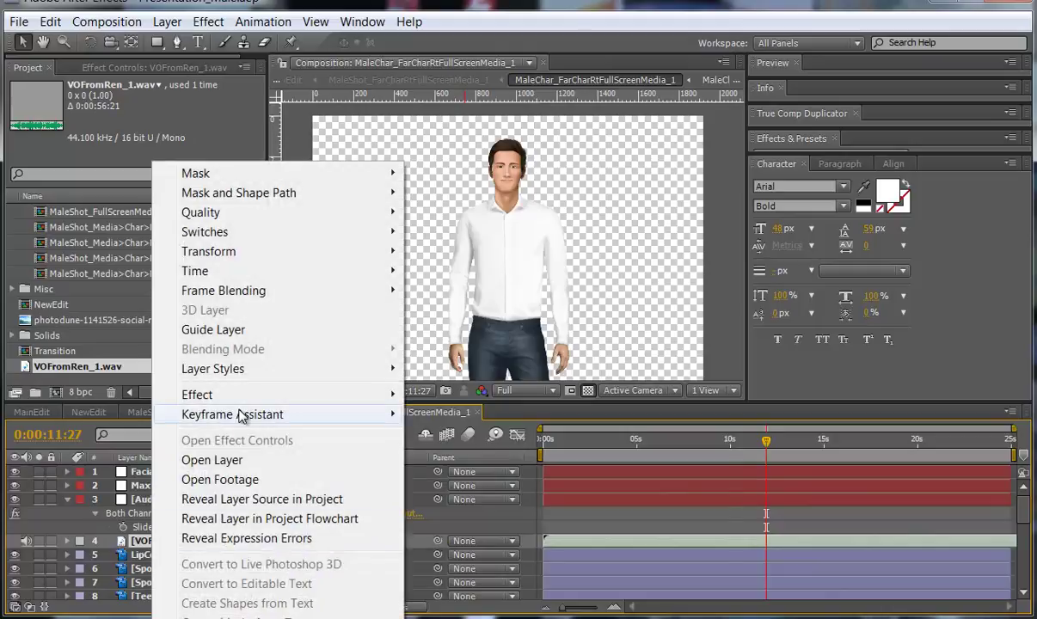
mouse_move(291, 424)
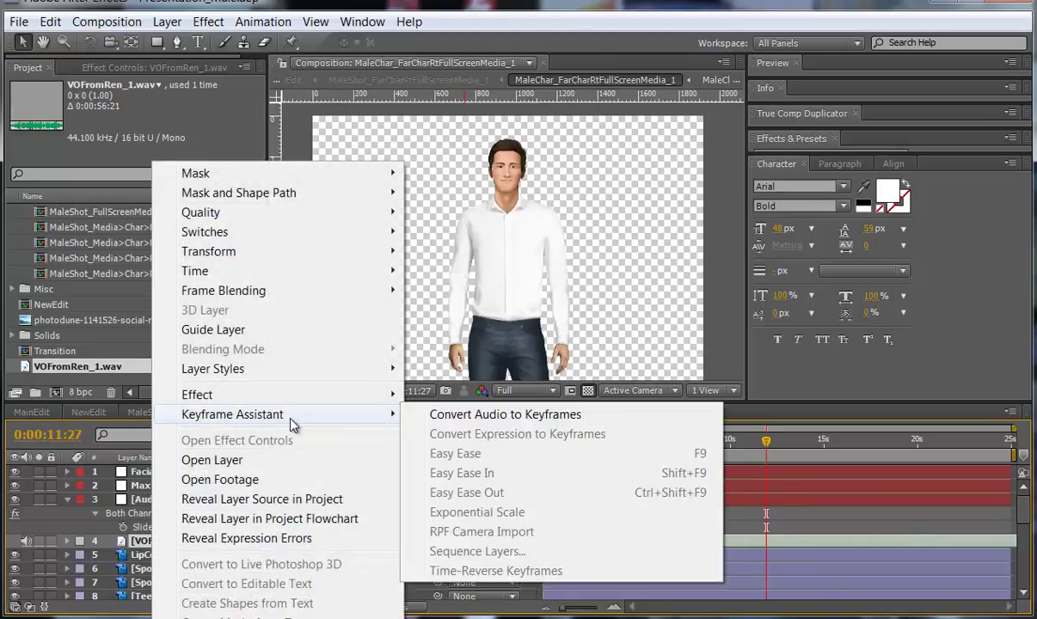
click(432, 416)
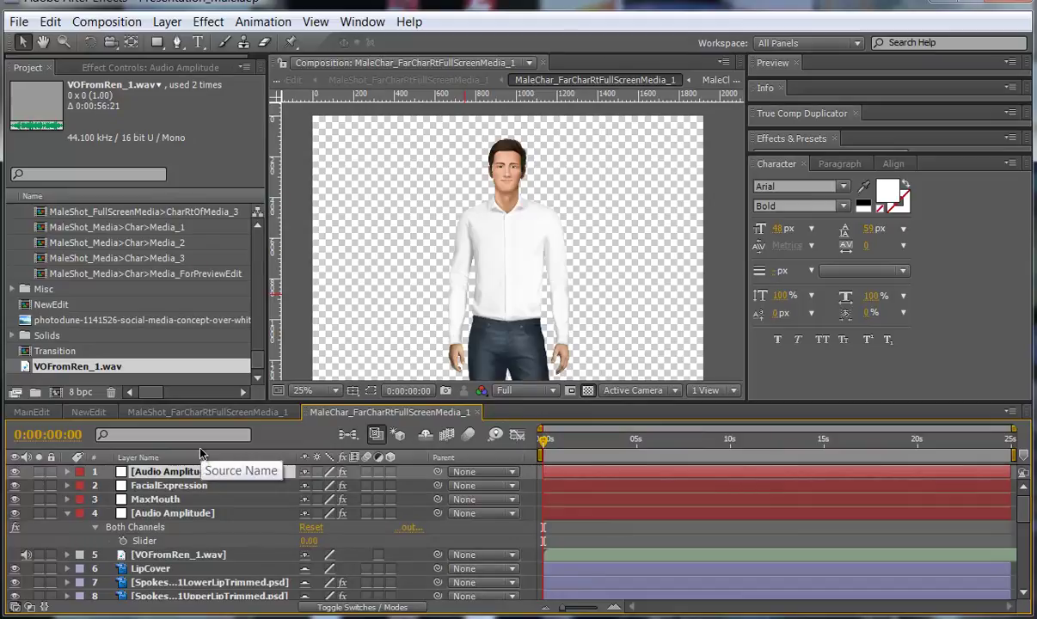
Copy the generated Both Channels slider keyframes onto the template's original Audio Amplitude layer, and delete the newly generated Audio Amplitude layer
key(u)
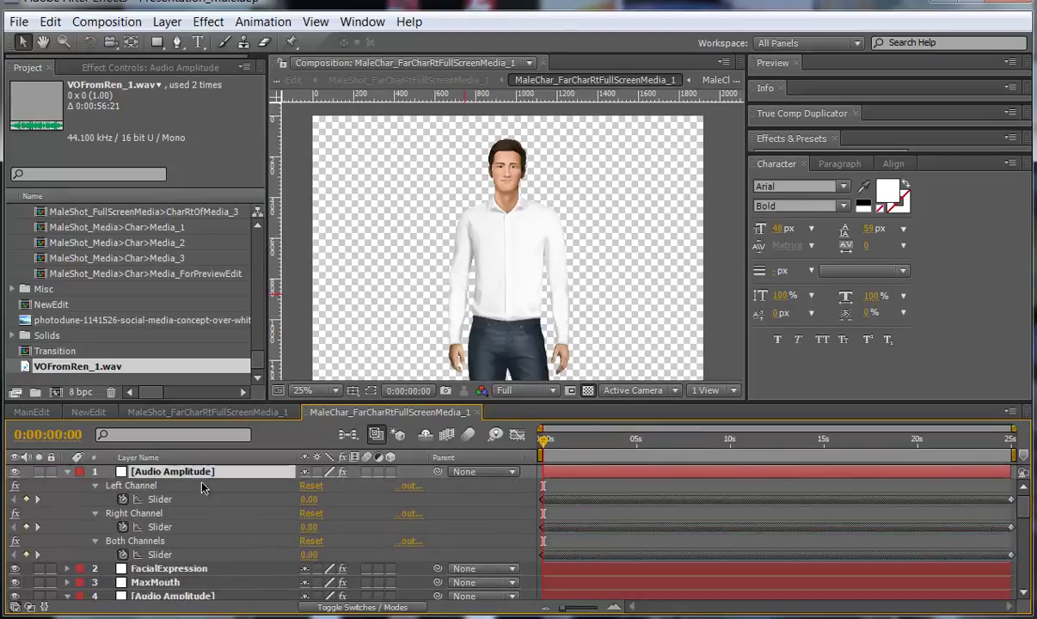
click(163, 556)
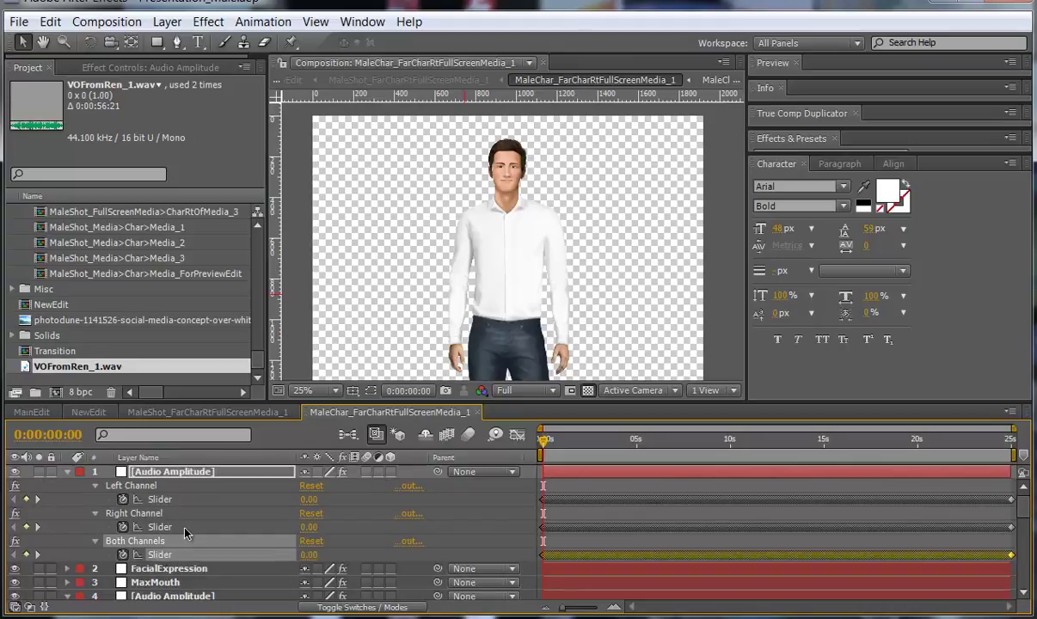
scroll(199, 538, down, 3)
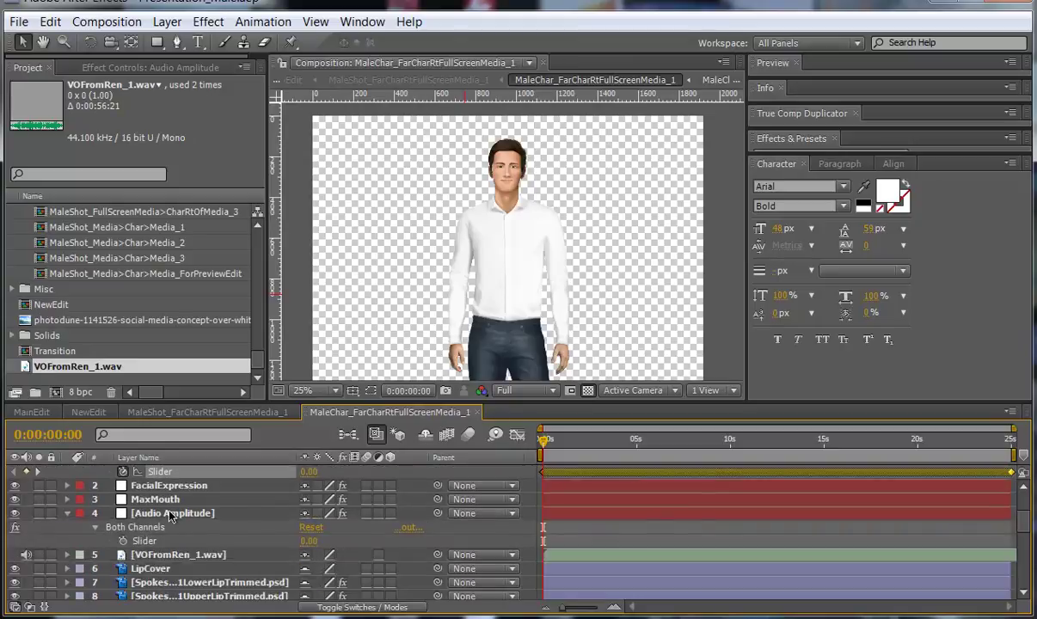
click(169, 514)
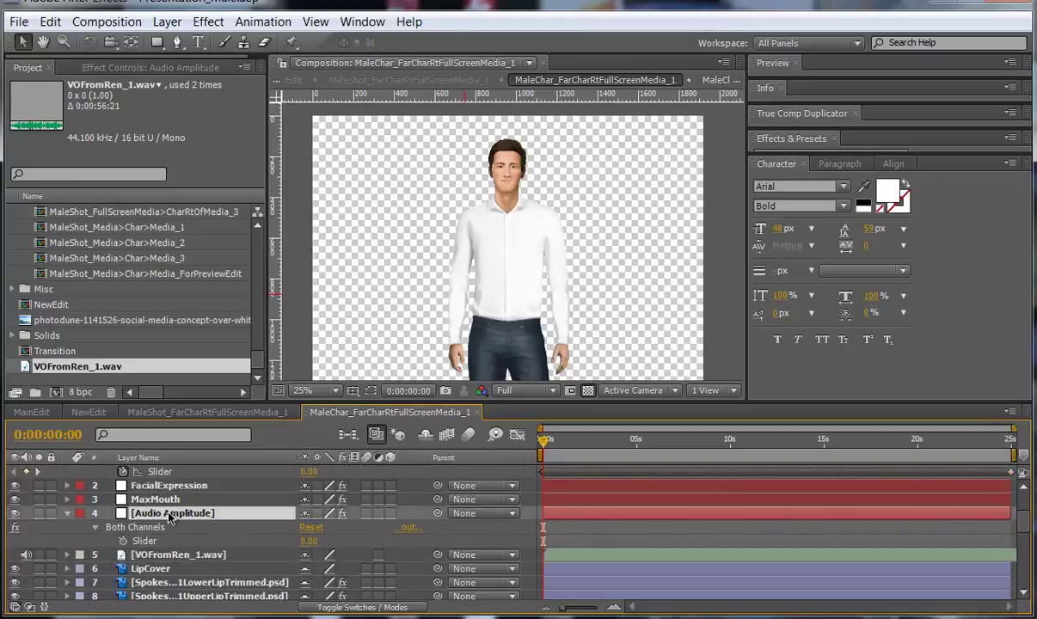
key(ctrl+v)
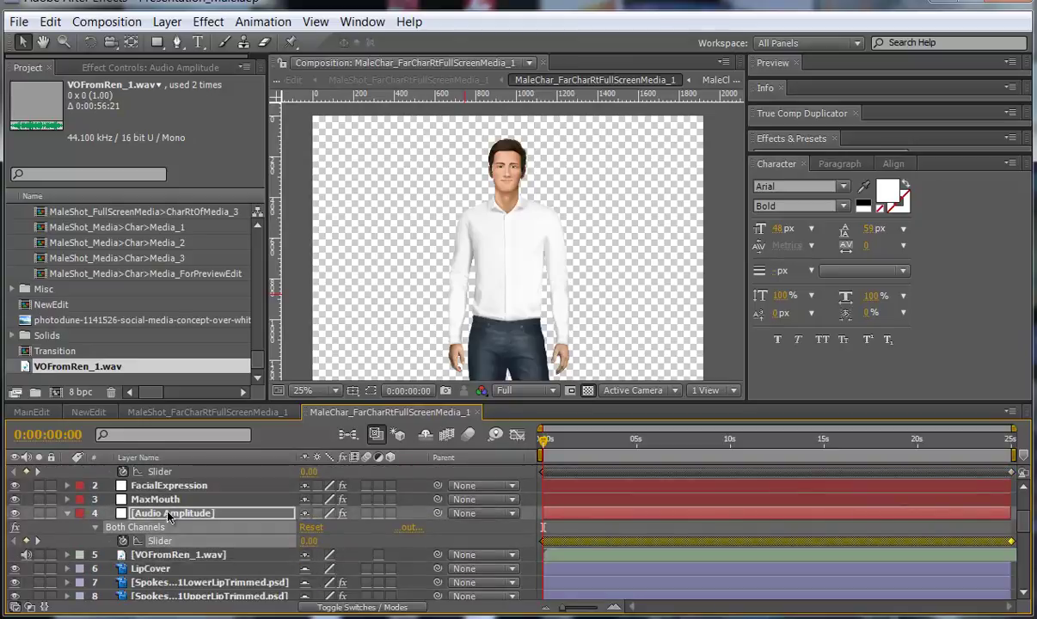
scroll(176, 497, up, 2)
scroll(171, 478, up, 2)
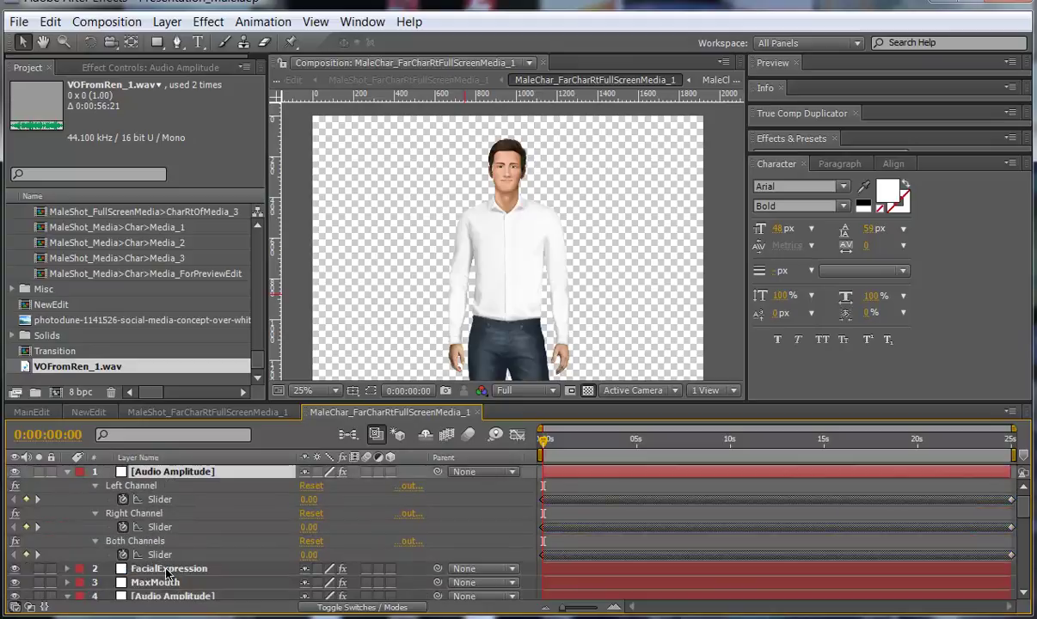
key(Delete)
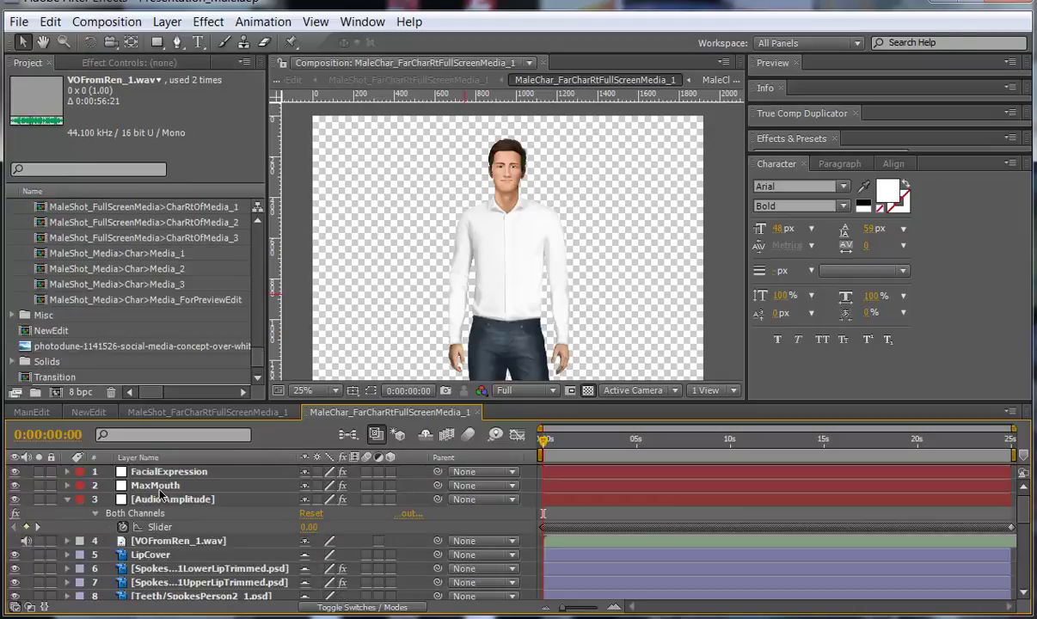
Set the Slider Control value of the MaxMouth layer to 20
click(154, 486)
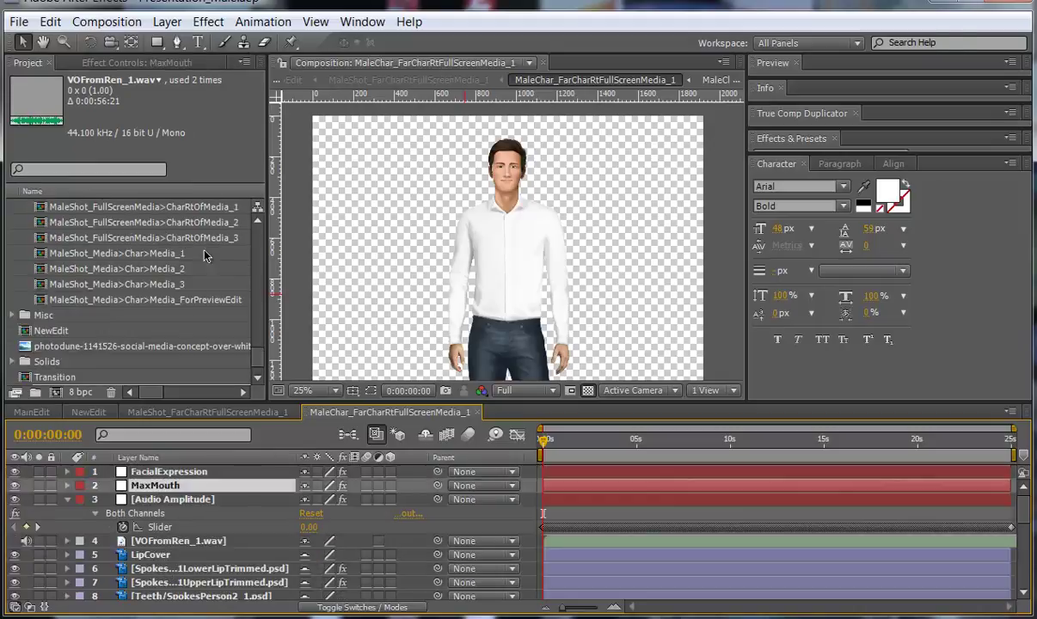
click(134, 61)
click(134, 121)
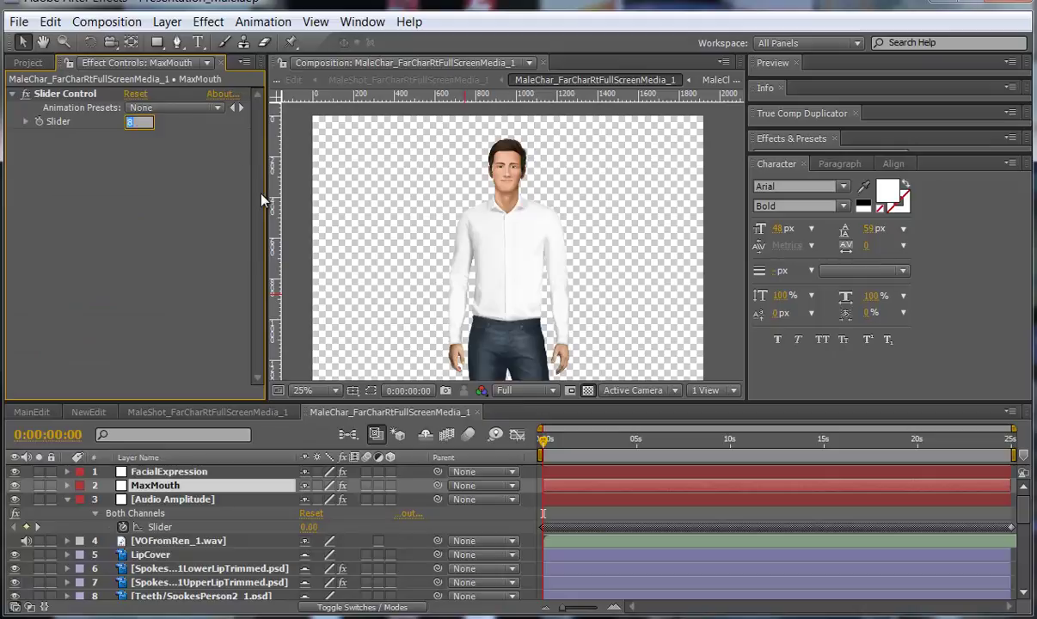
text(20)
key(Return)
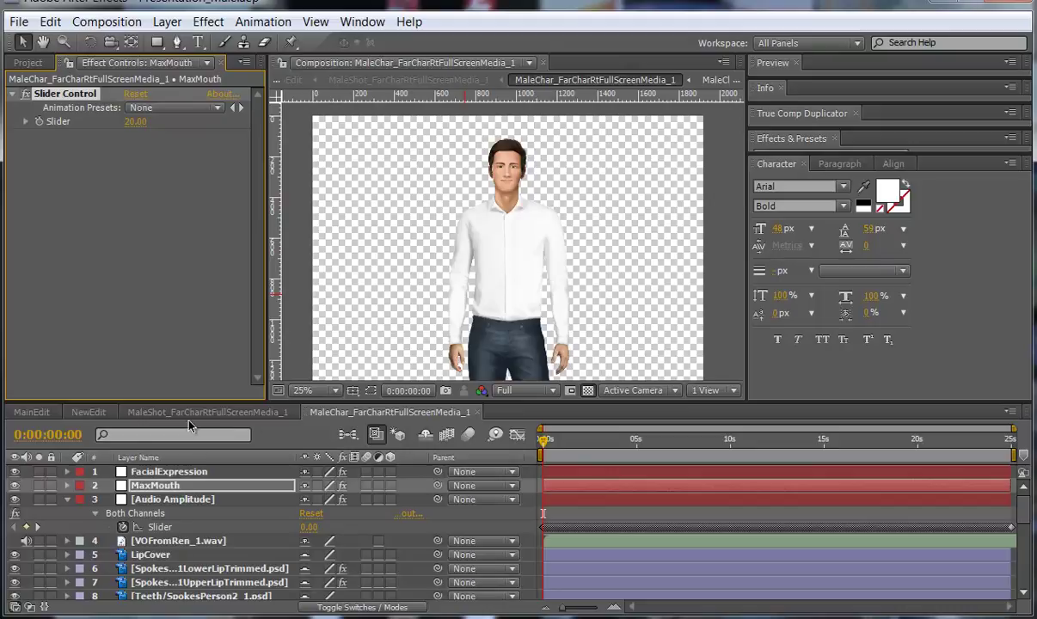
Add the photodune-1141526 social media image above the text in the shot's Insert Media Here composition, and scale it to 215%
click(479, 415)
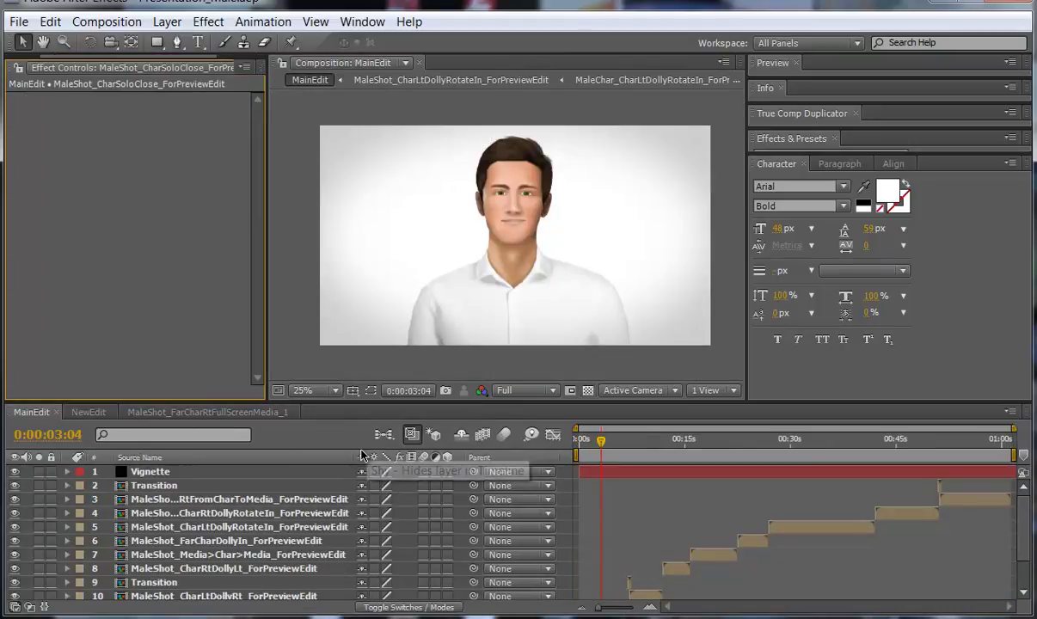
click(221, 414)
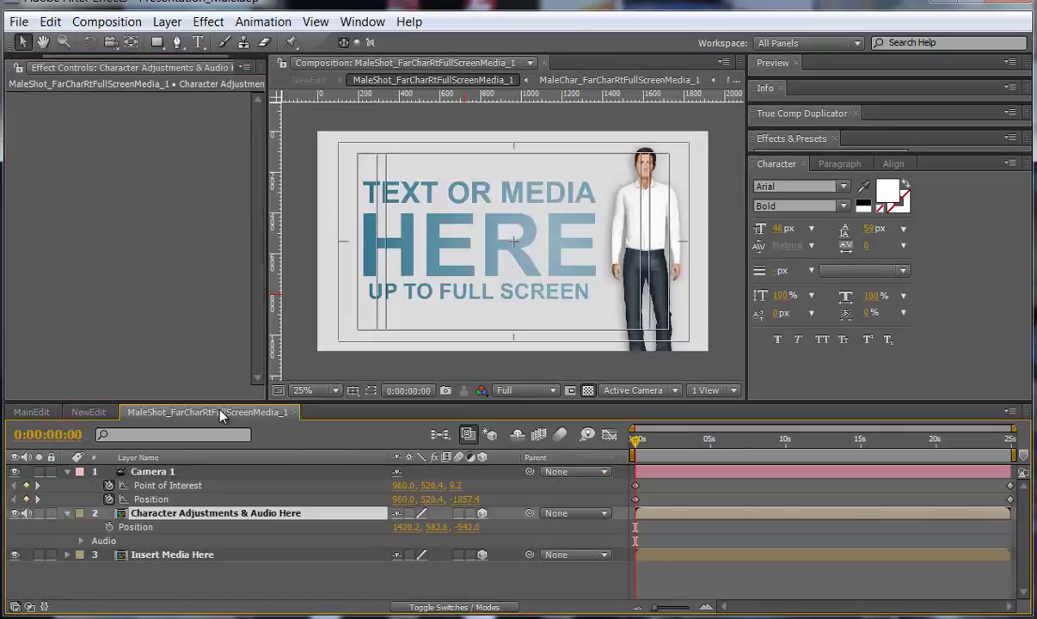
double_click(158, 557)
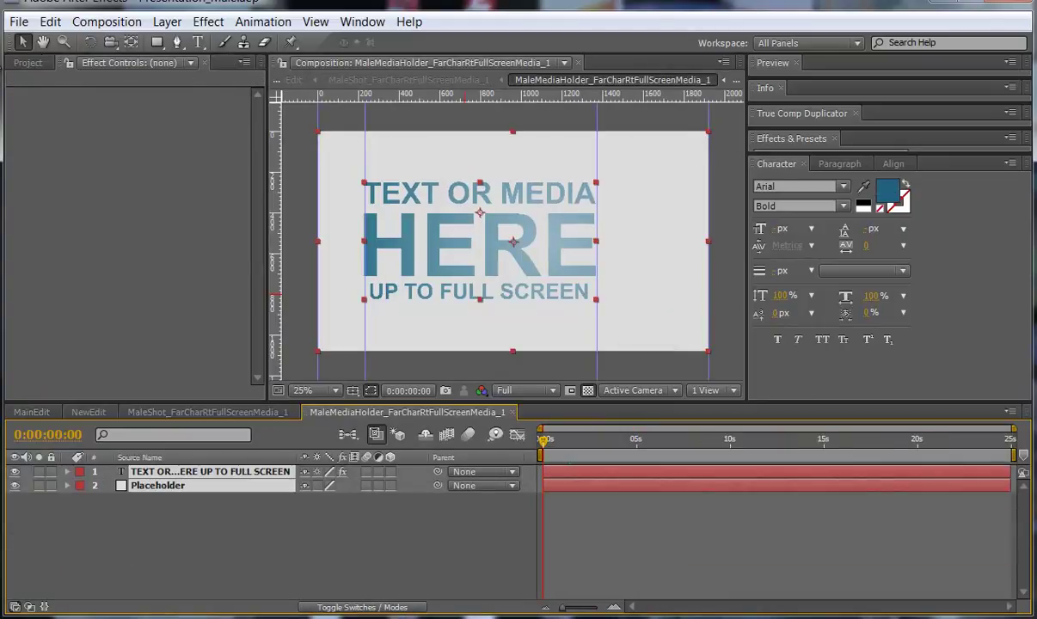
click(27, 63)
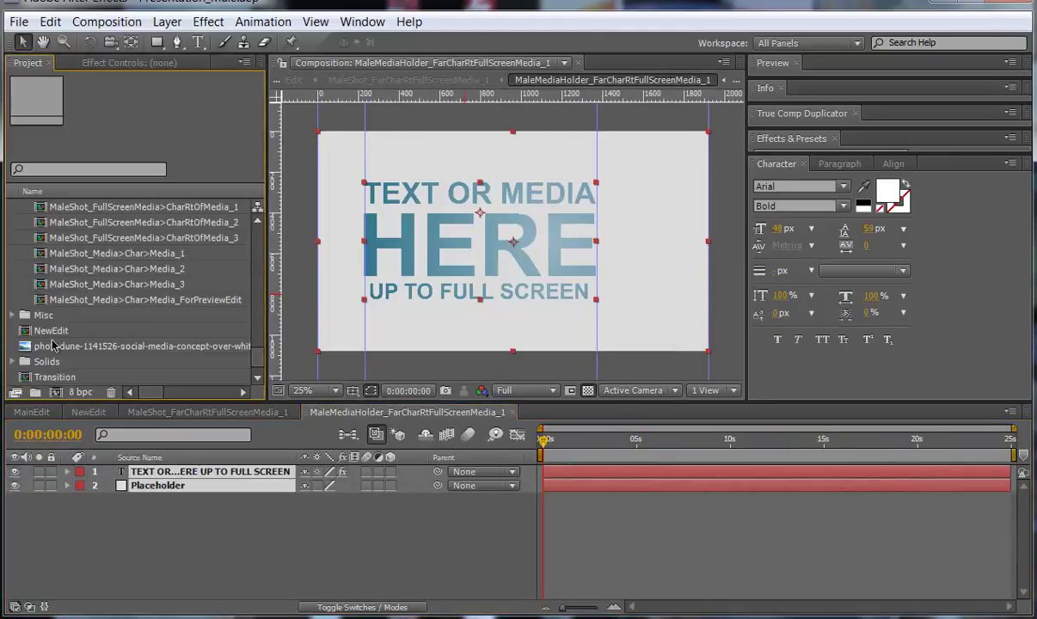
drag(53, 347, 162, 475)
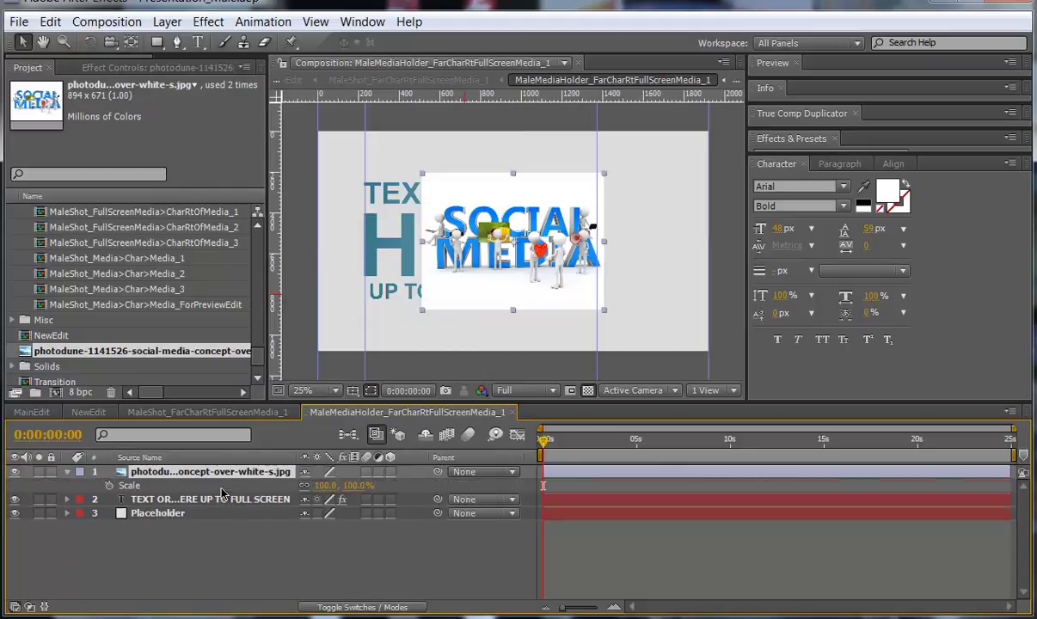
key(s)
drag(326, 485, 417, 481)
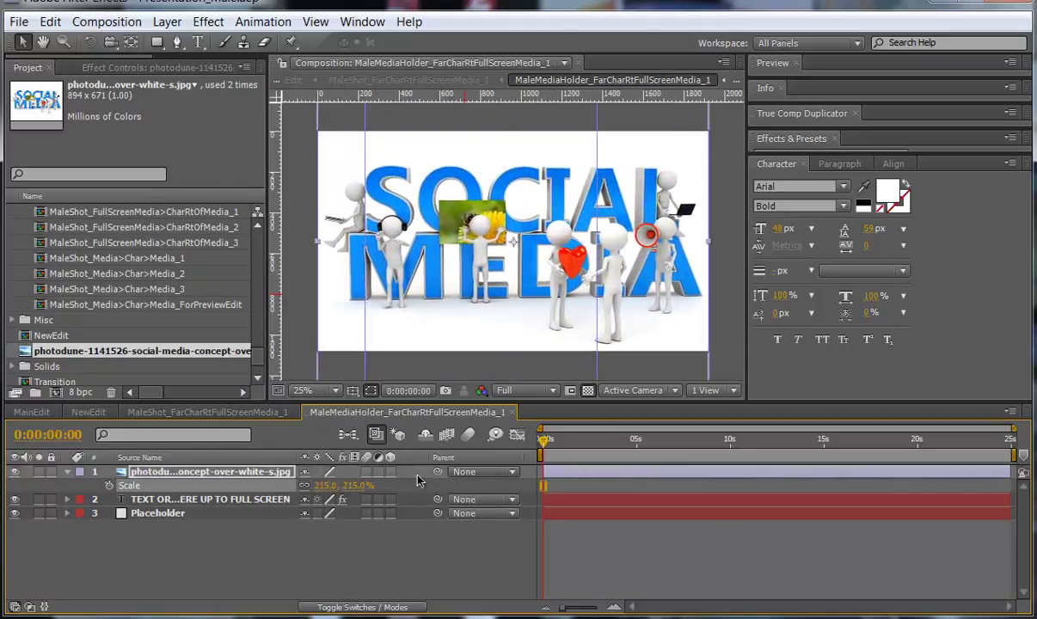
Return to the MaleShot_FarCharRtFullScreenMedia_1 composition, hide the title/action safe guides, and preview the shot
click(513, 412)
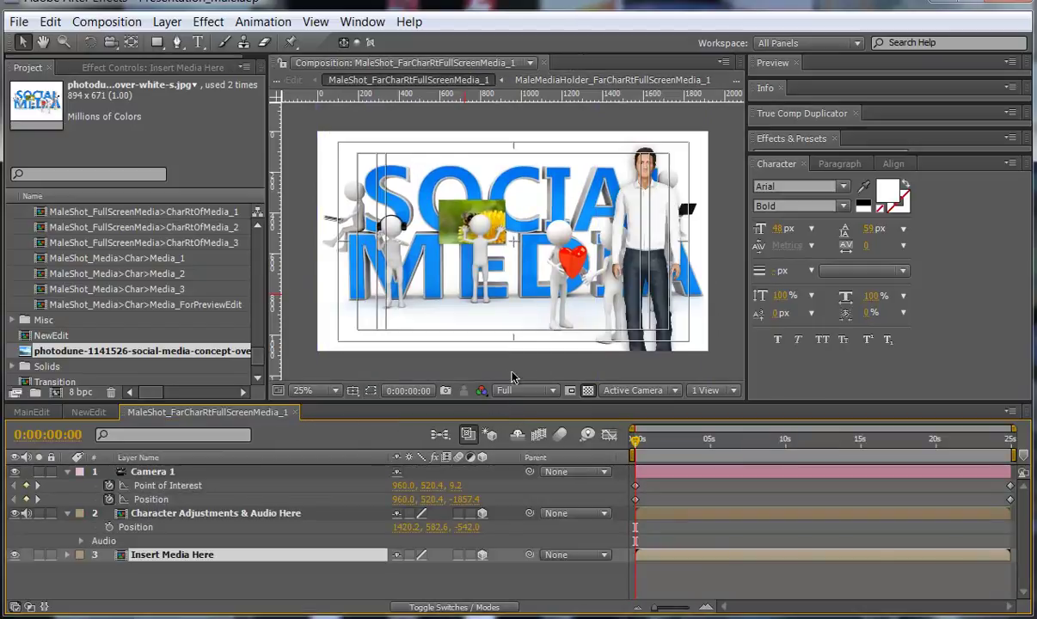
click(352, 390)
click(375, 411)
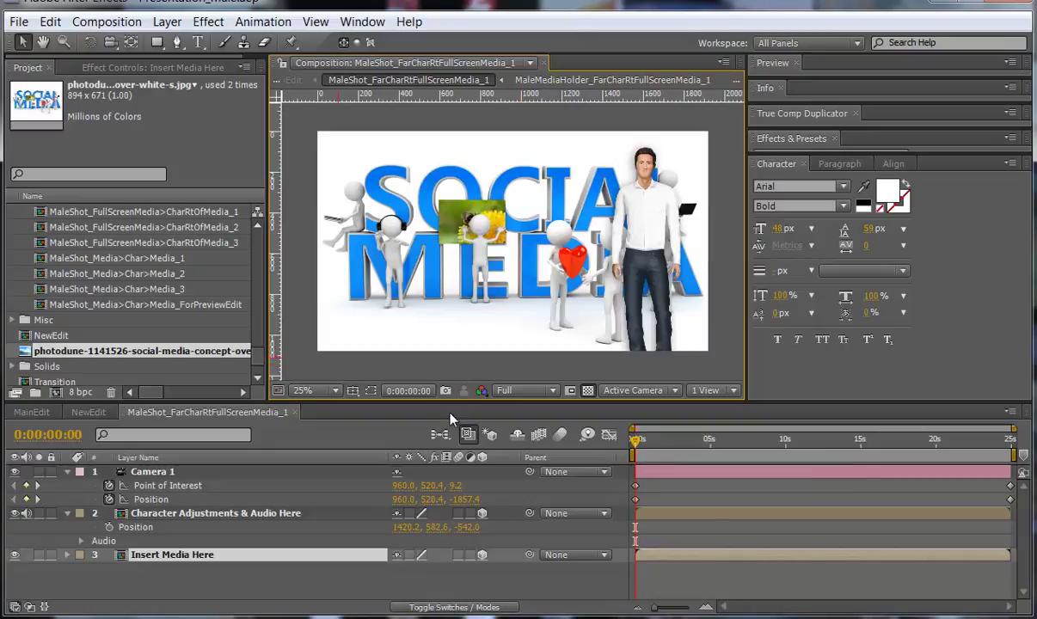
key(space)
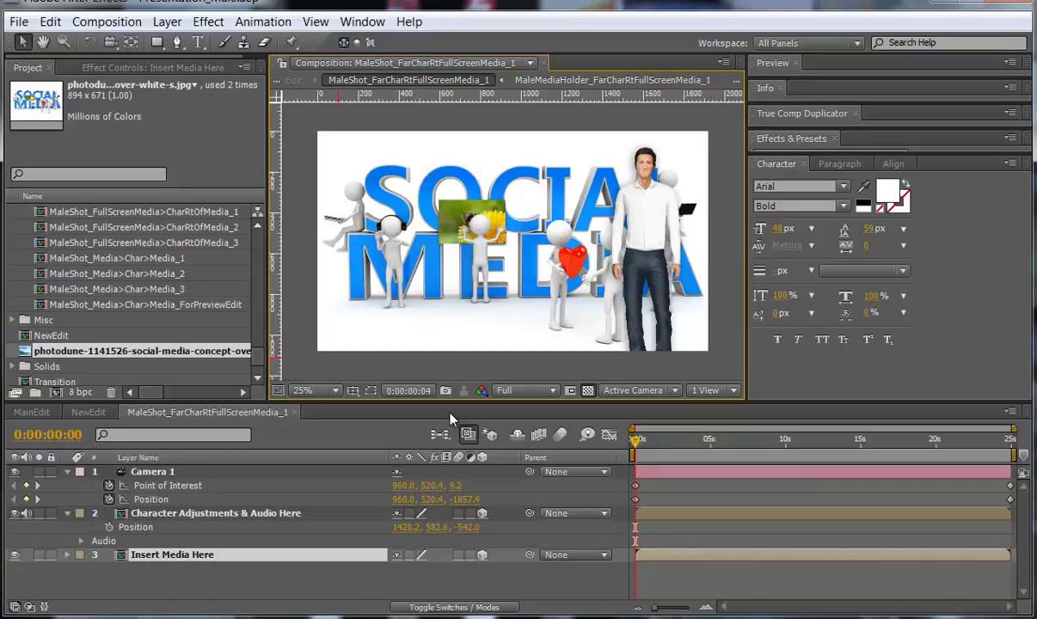
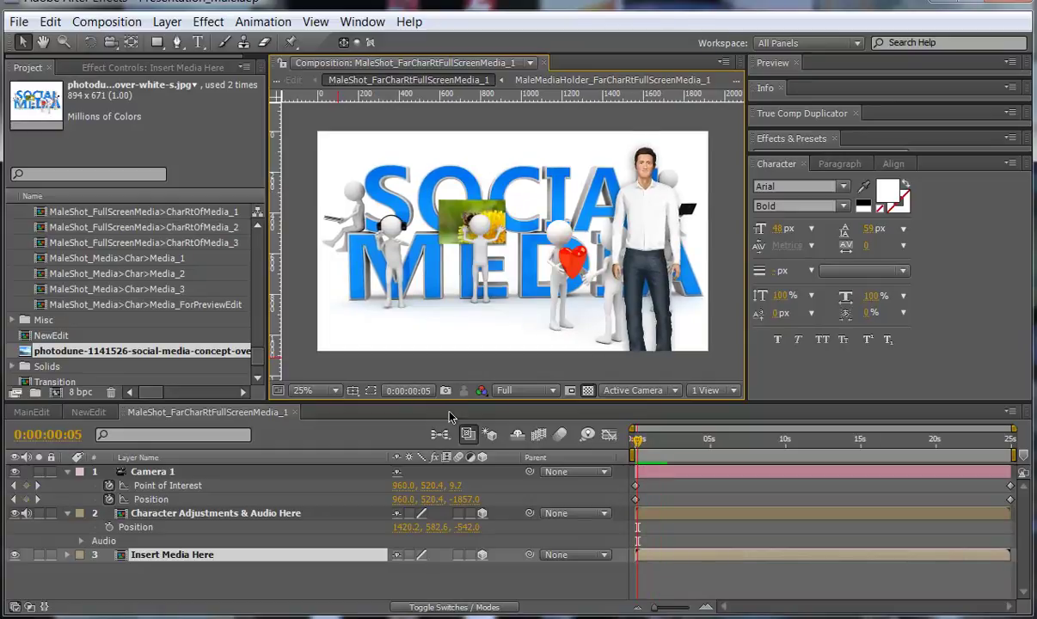
In NewEdit, extend the end of the MaleShot_FarCharRtFullScreenMedia_1 layer to the shot's full 25-second length
click(294, 413)
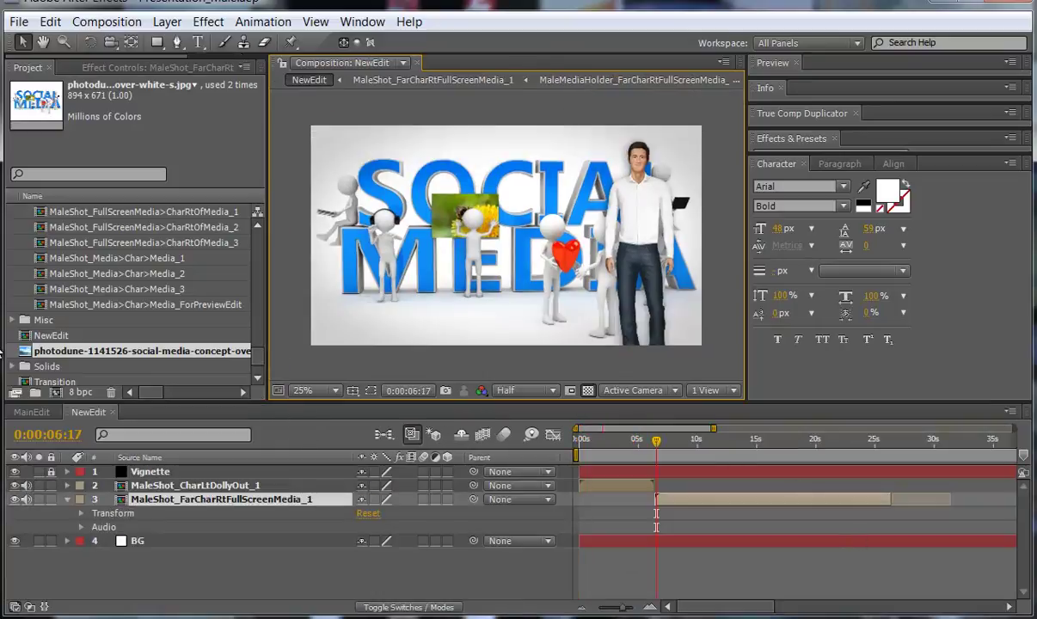
click(67, 499)
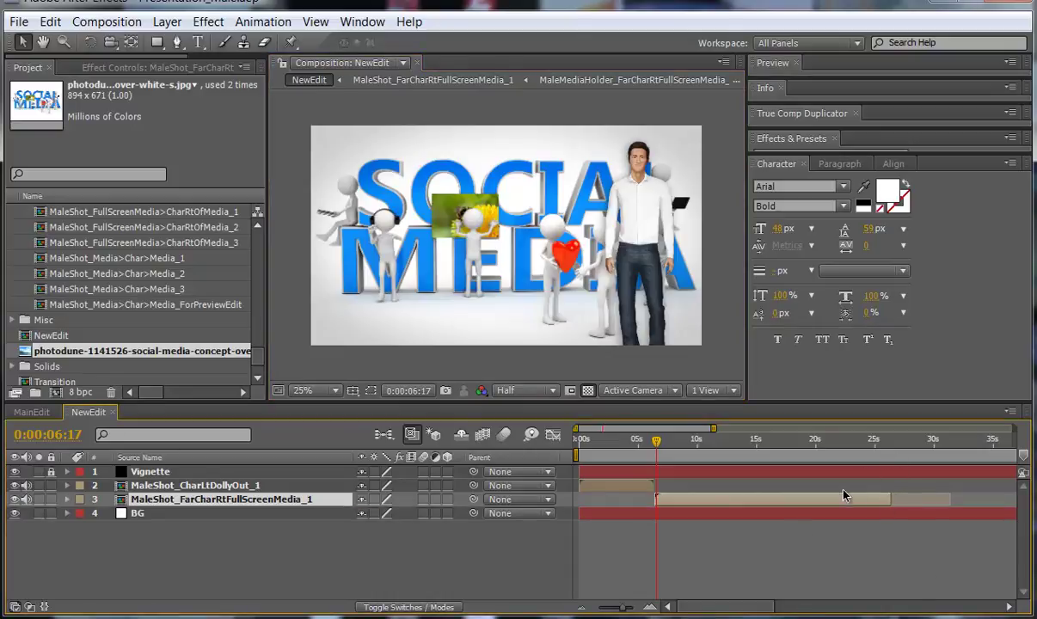
drag(890, 499, 891, 500)
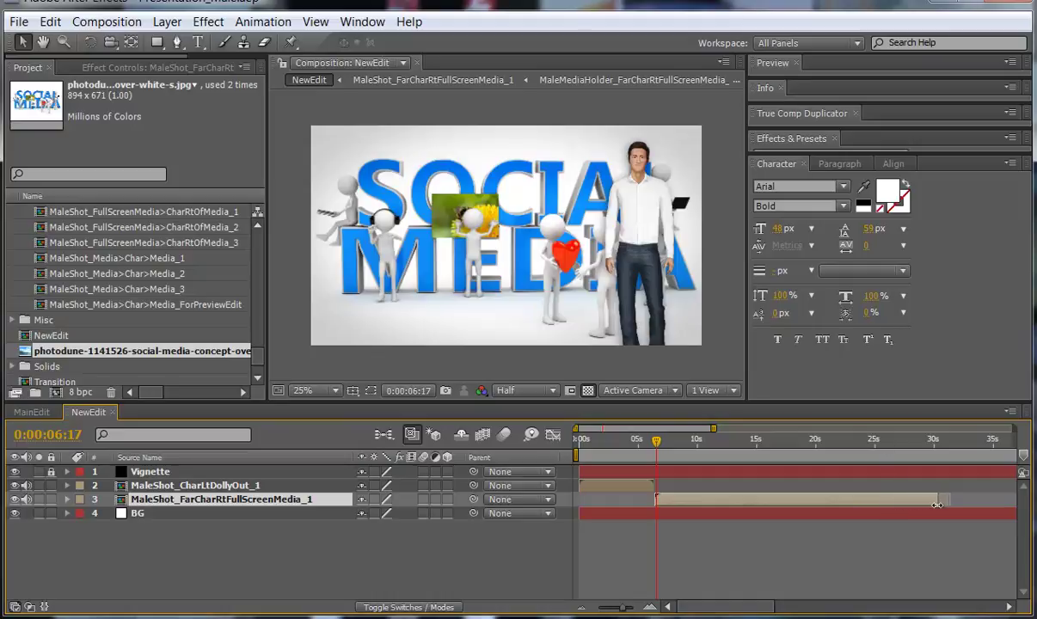
drag(900, 504, 941, 509)
drag(949, 500, 891, 499)
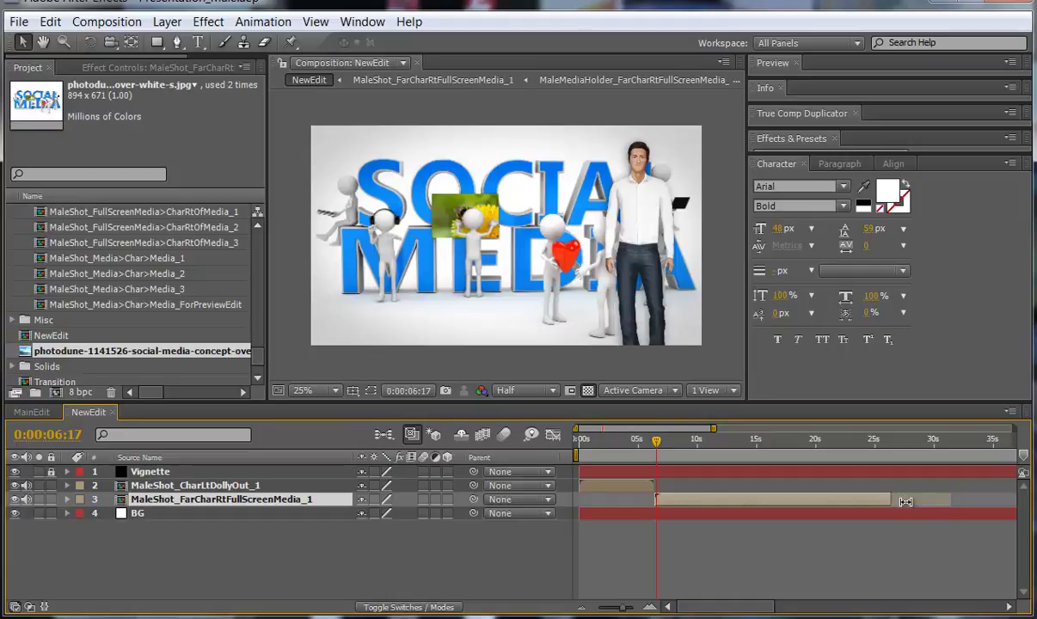
click(855, 440)
drag(855, 443, 888, 441)
drag(889, 500, 954, 503)
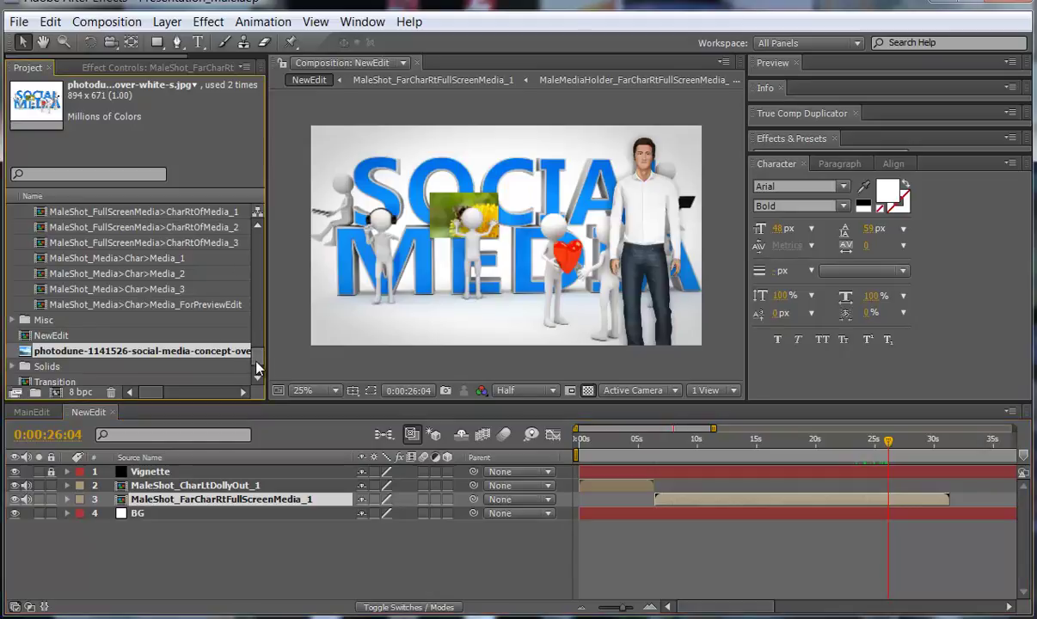
Add MaleShot_FarCharRtFullScreenMedia_2 below the second shot, starting where that shot ends, and view the edit at 0:00:44:26
scroll(251, 354, up, 3)
scroll(252, 352, up, 4)
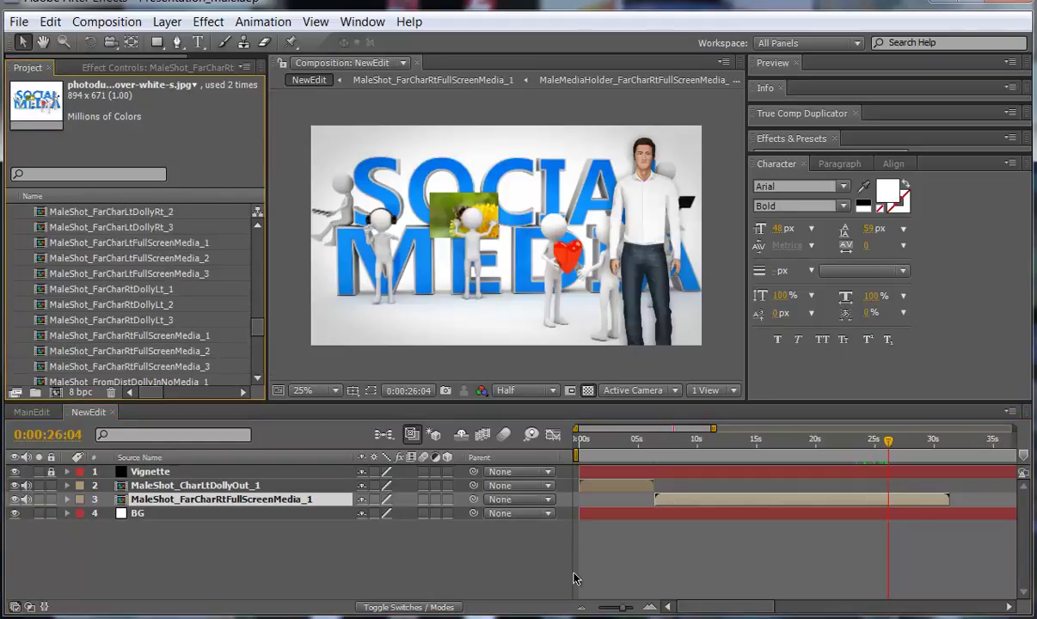
click(582, 609)
click(582, 609)
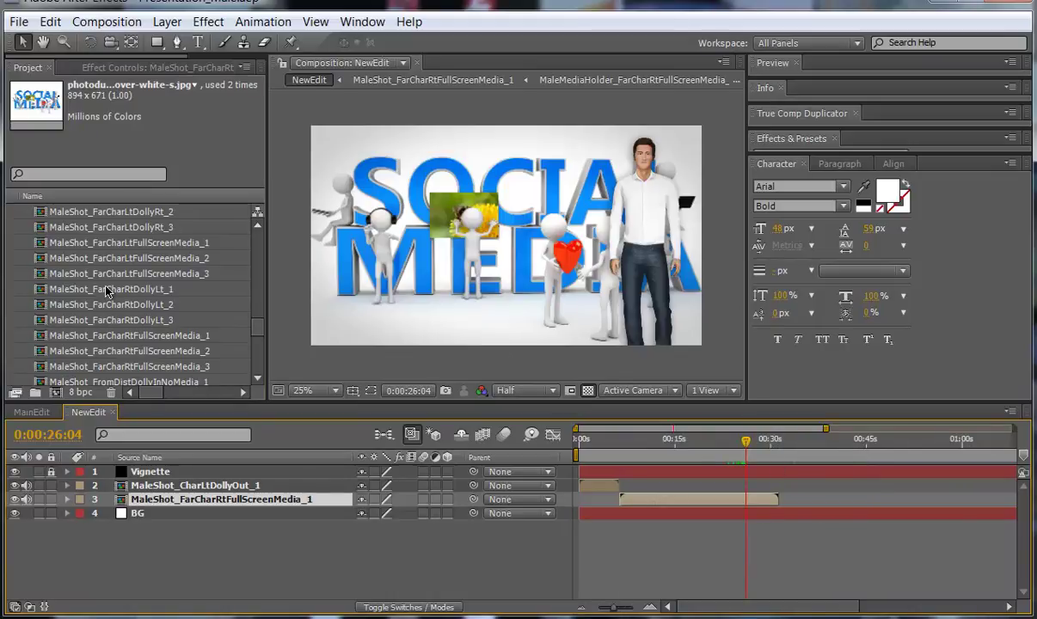
scroll(105, 291, down, 1)
mouse_move(171, 304)
mouse_down()
mouse_move(588, 421)
mouse_move(808, 505)
mouse_move(779, 509)
mouse_up()
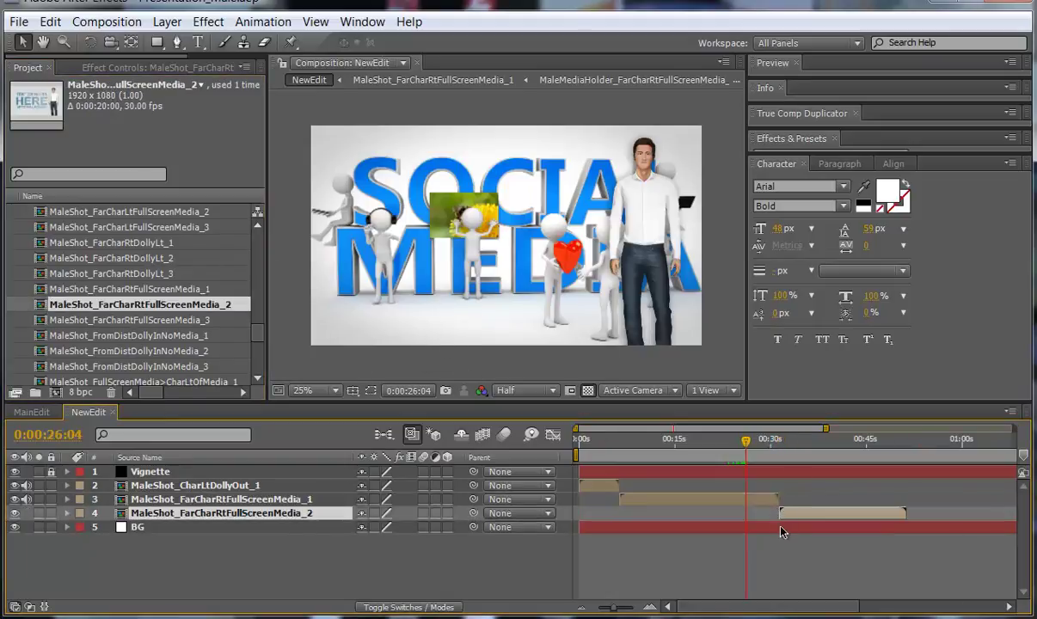
drag(792, 439, 866, 454)
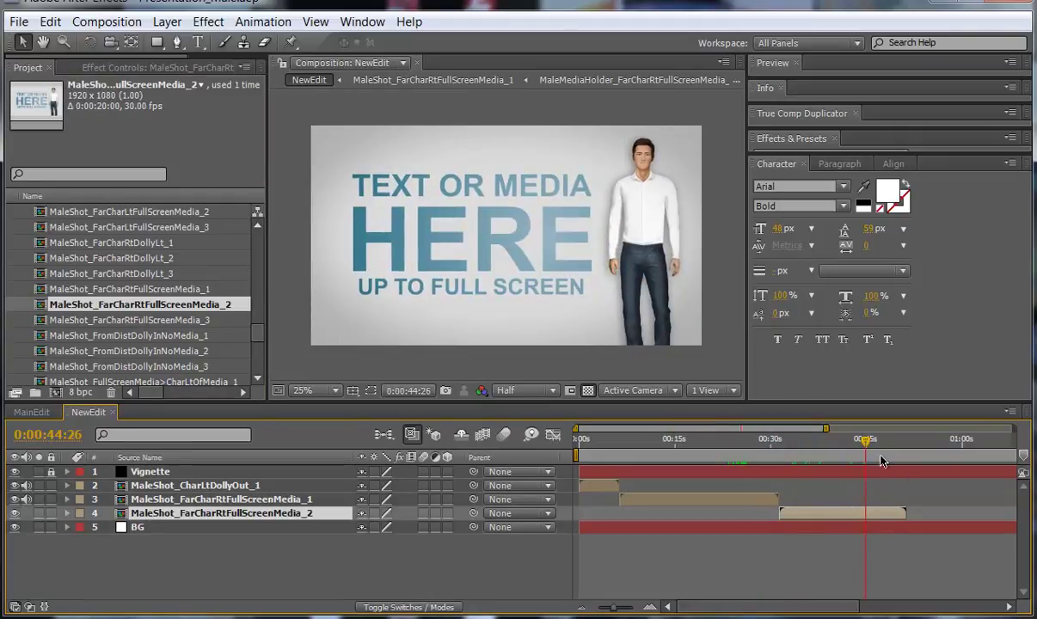
Add the Transition composition below the Vignette layer at the cut between the second and third shots, and view the cut at 0:00:31:07
drag(261, 335, 267, 366)
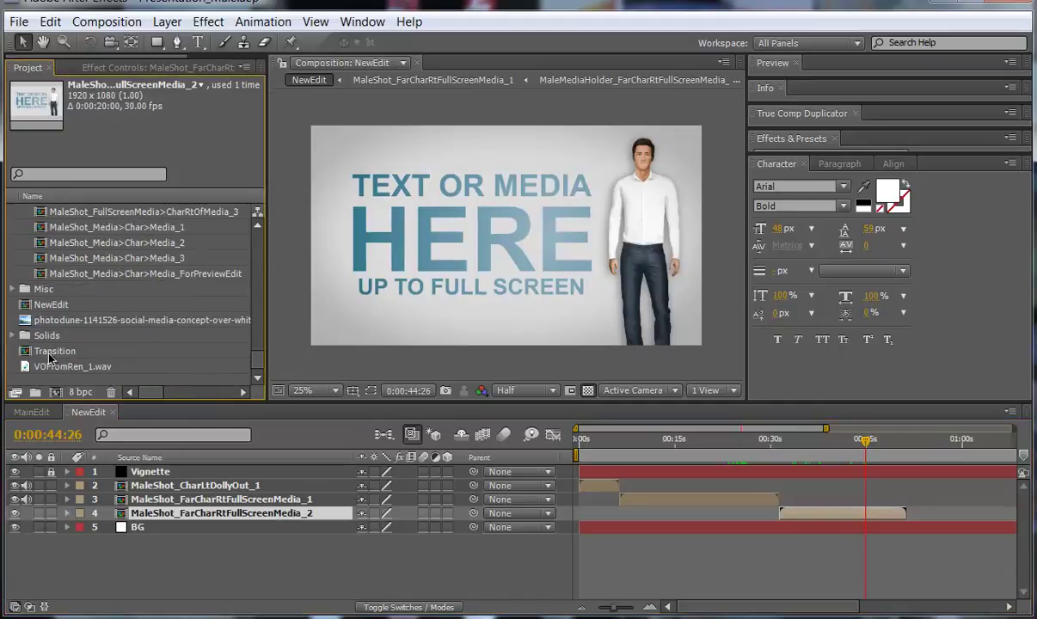
drag(43, 346, 779, 483)
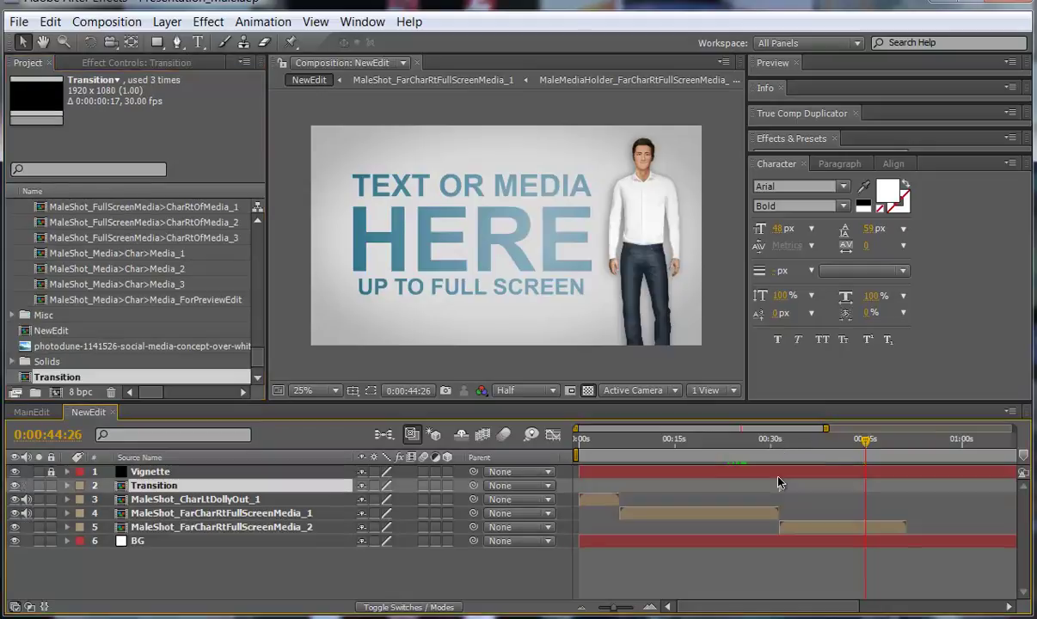
drag(801, 437, 778, 441)
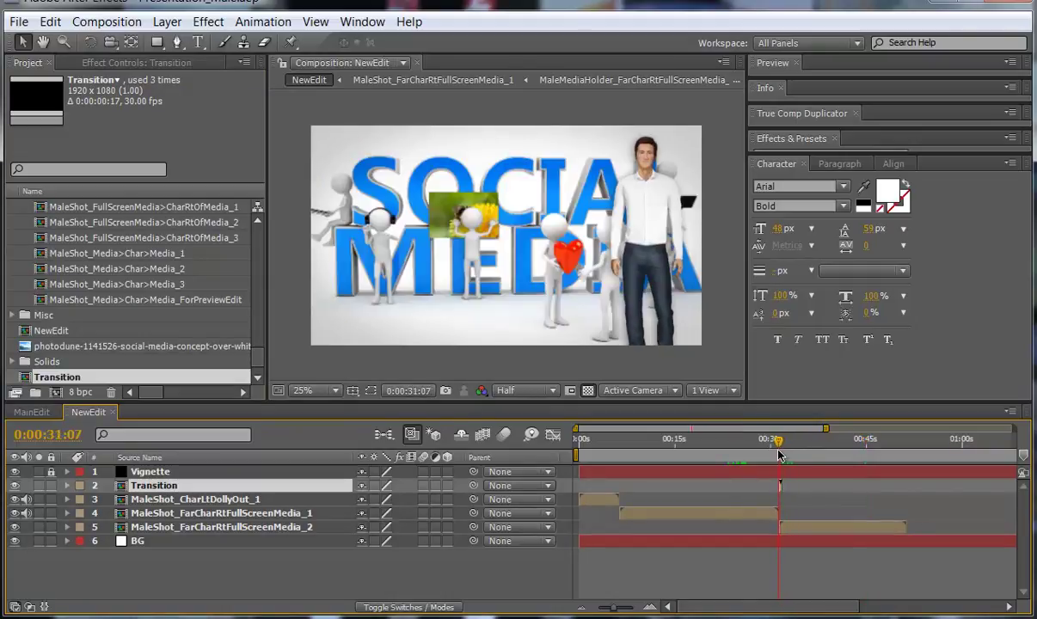
Move the Transition layer earlier so it straddles the cut between the second and third shots, and view the cut at 0:00:31:12
click(651, 607)
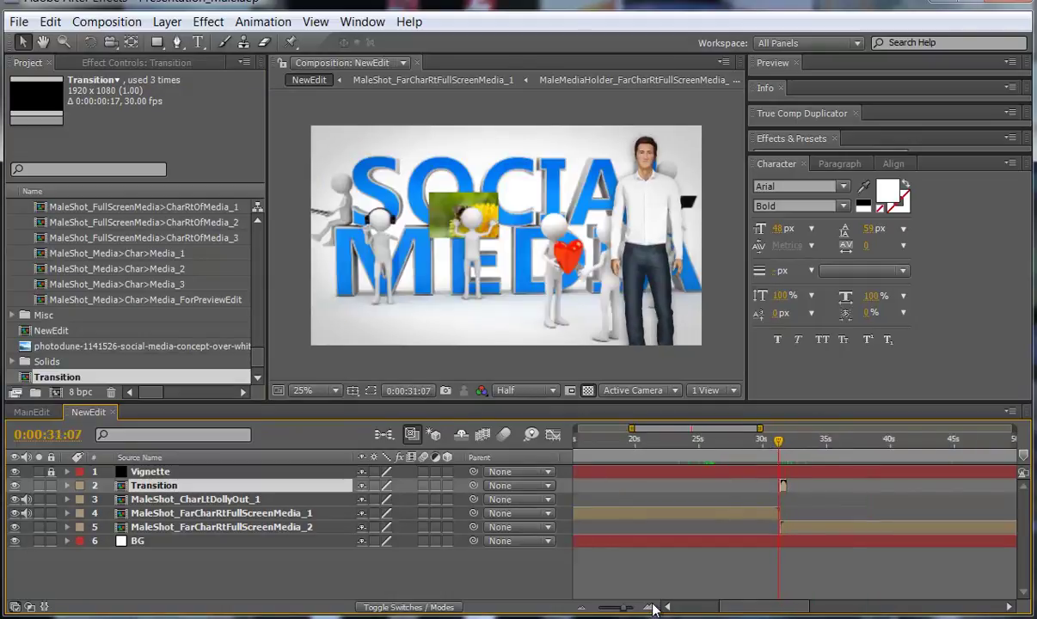
click(651, 607)
click(651, 607)
click(650, 607)
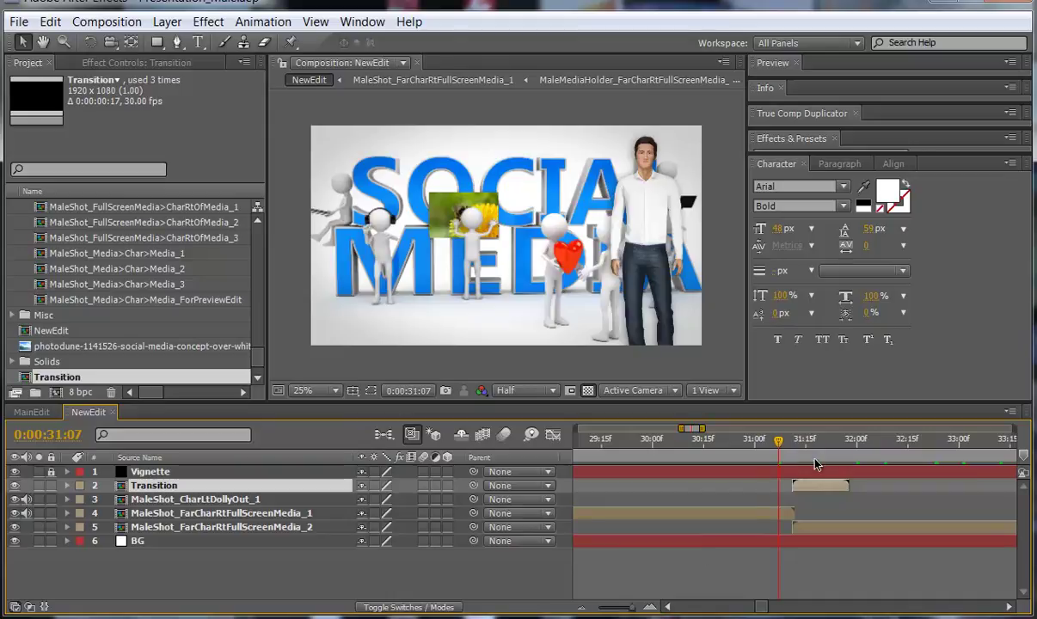
drag(811, 487, 812, 526)
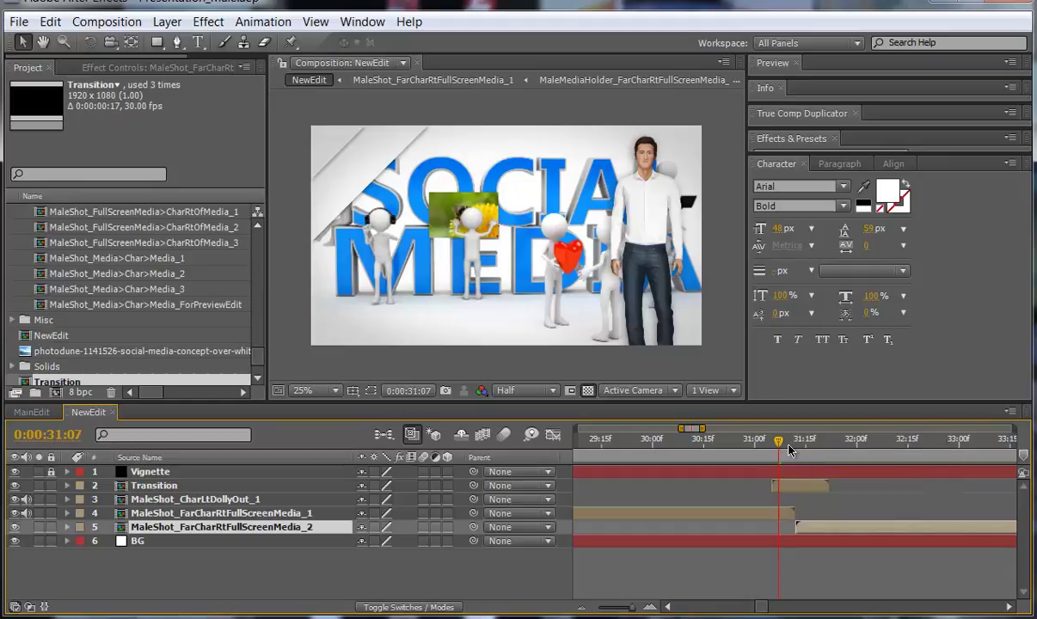
drag(779, 442, 797, 443)
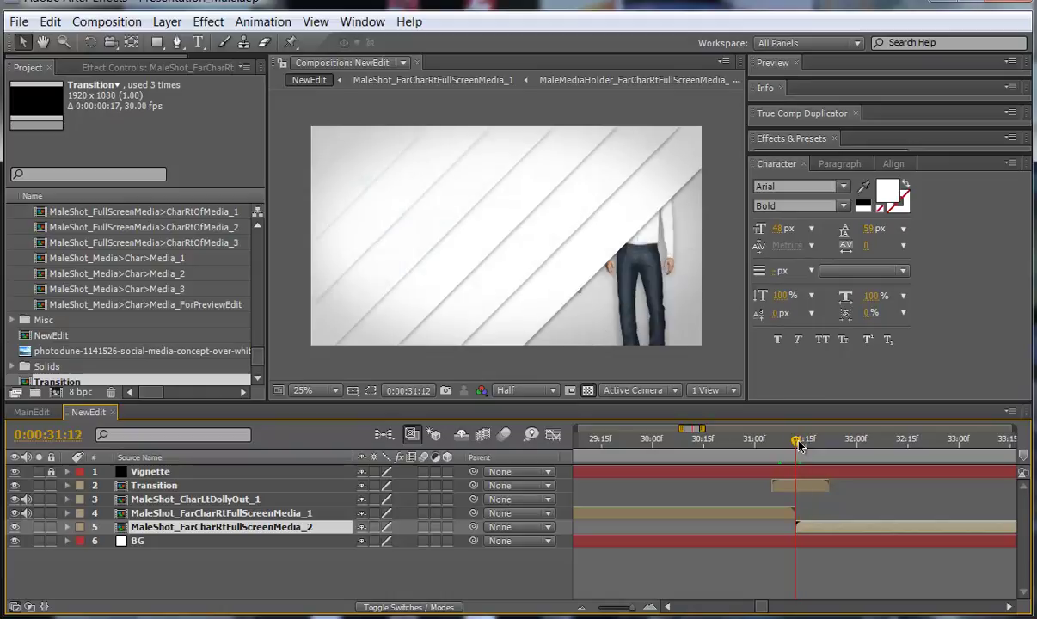
Nudge the Transition layer one frame earlier over the cut and scrub through the transition from 0:00:31:04
click(649, 608)
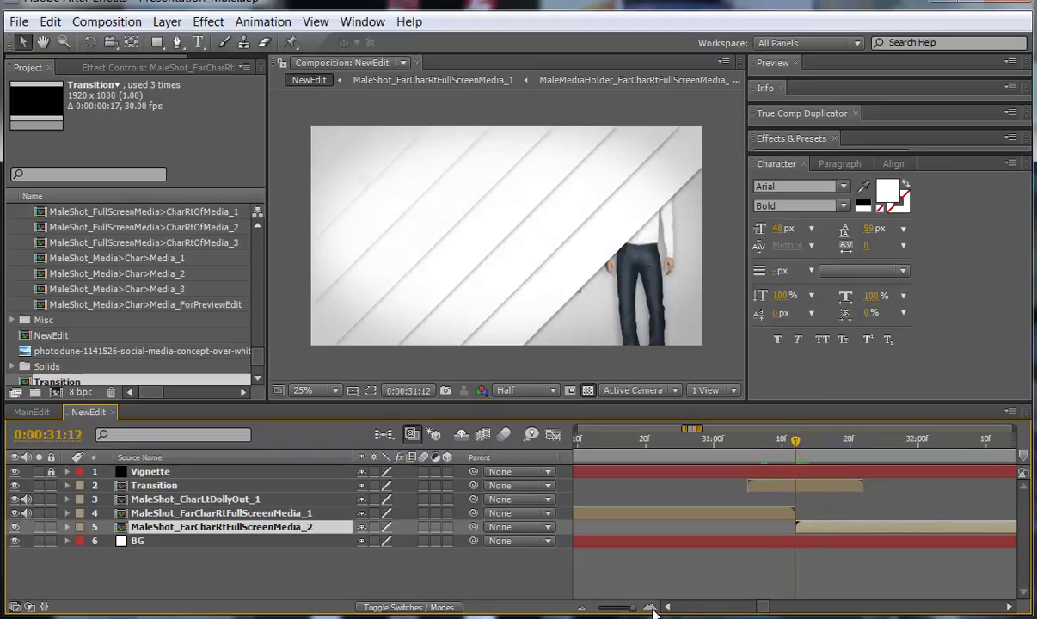
drag(815, 486, 809, 488)
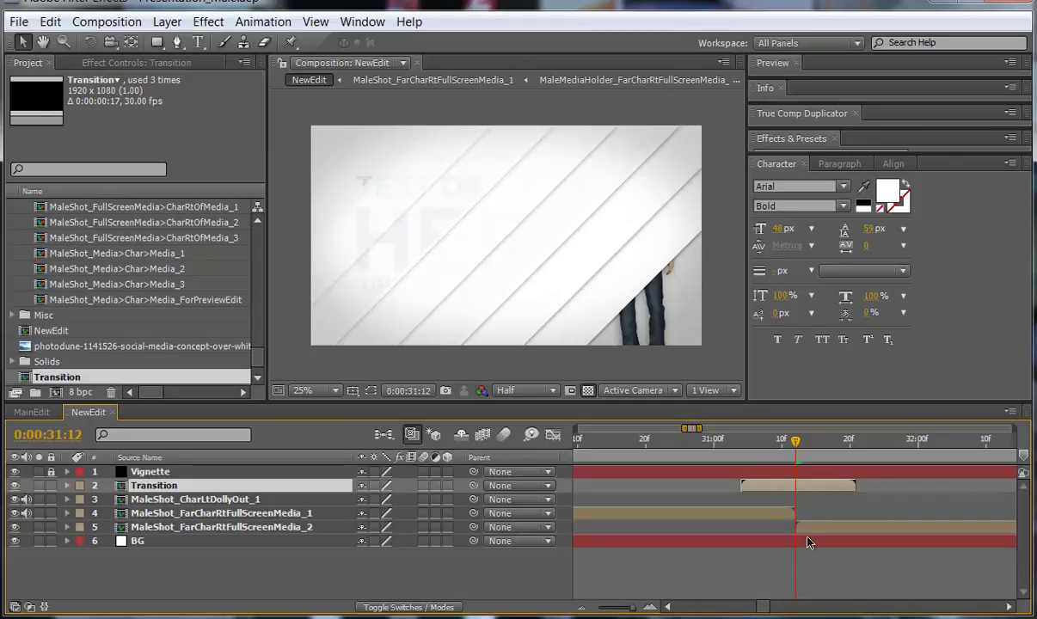
click(748, 443)
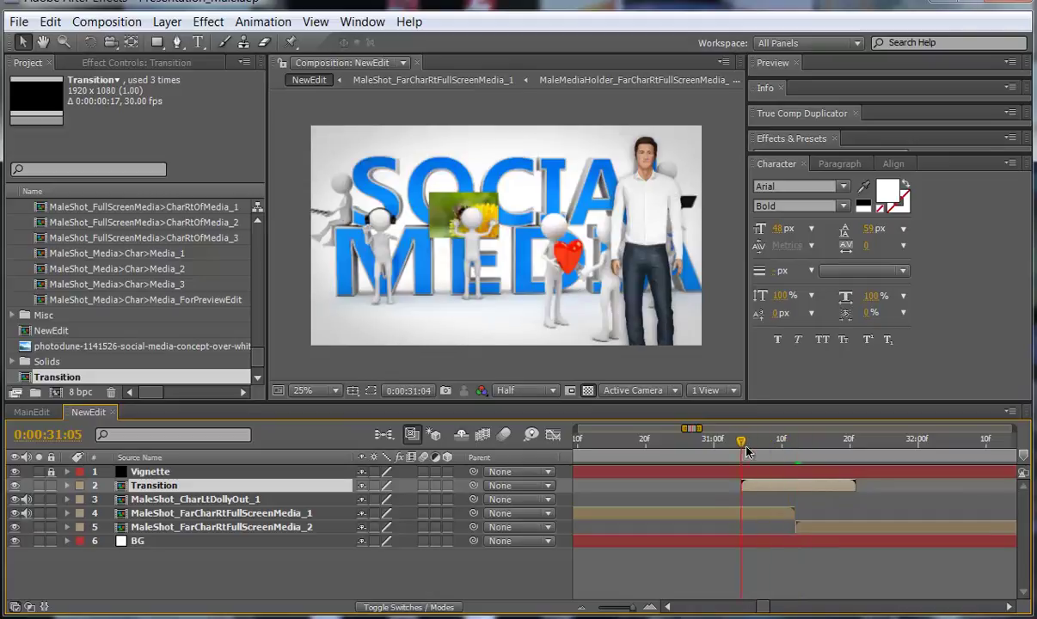
drag(747, 445, 790, 484)
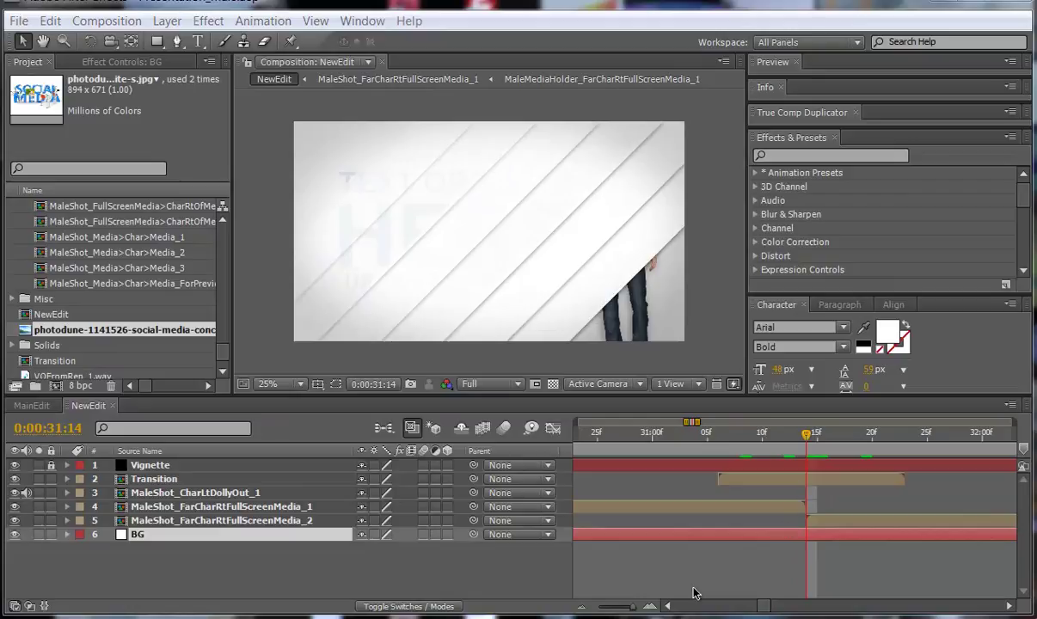
End the work area at the end of the third shot, 0:00:51:13, and trim the NewEdit composition to the work area
click(581, 607)
click(581, 607)
click(581, 607)
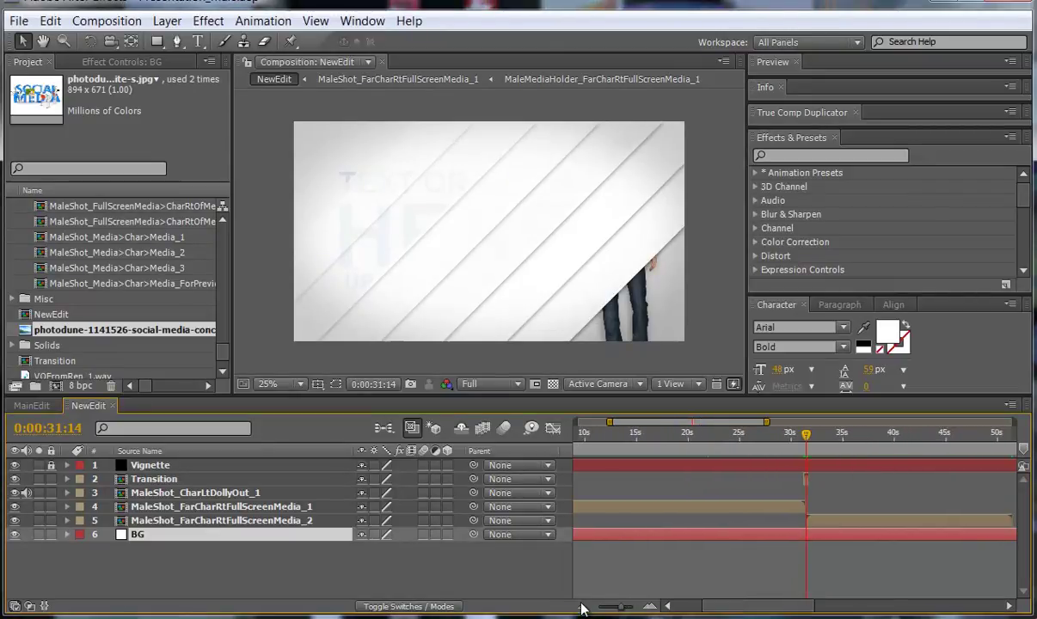
click(582, 607)
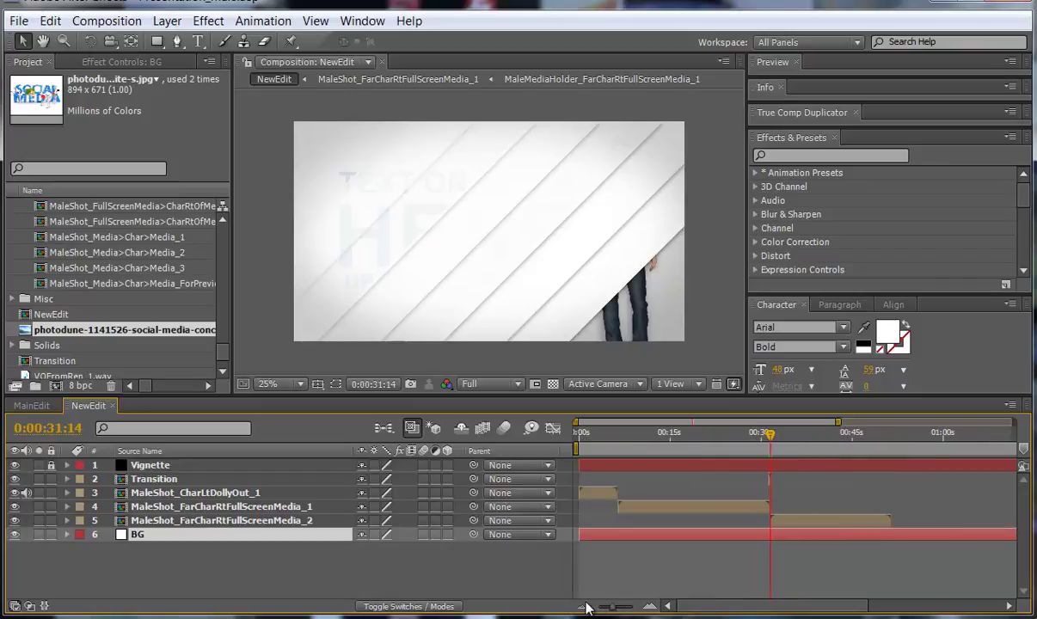
click(885, 439)
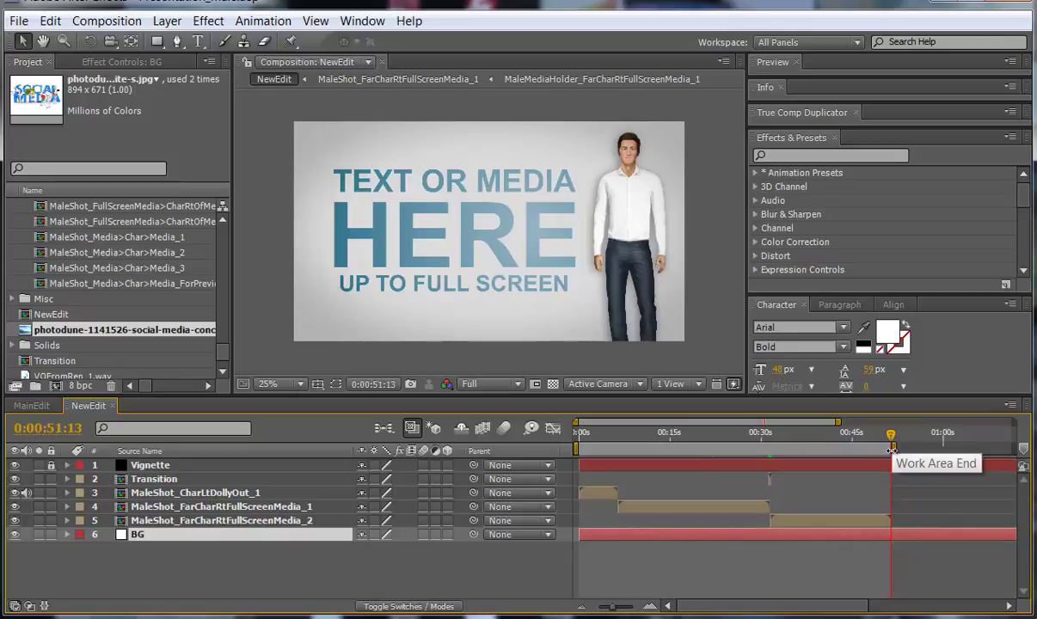
right_click(893, 454)
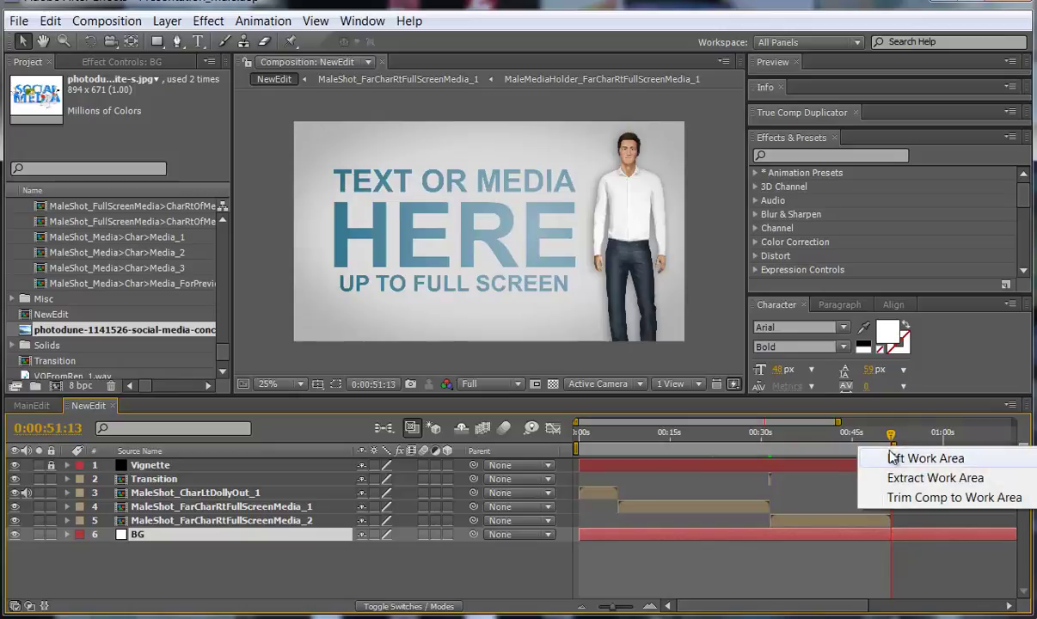
click(909, 498)
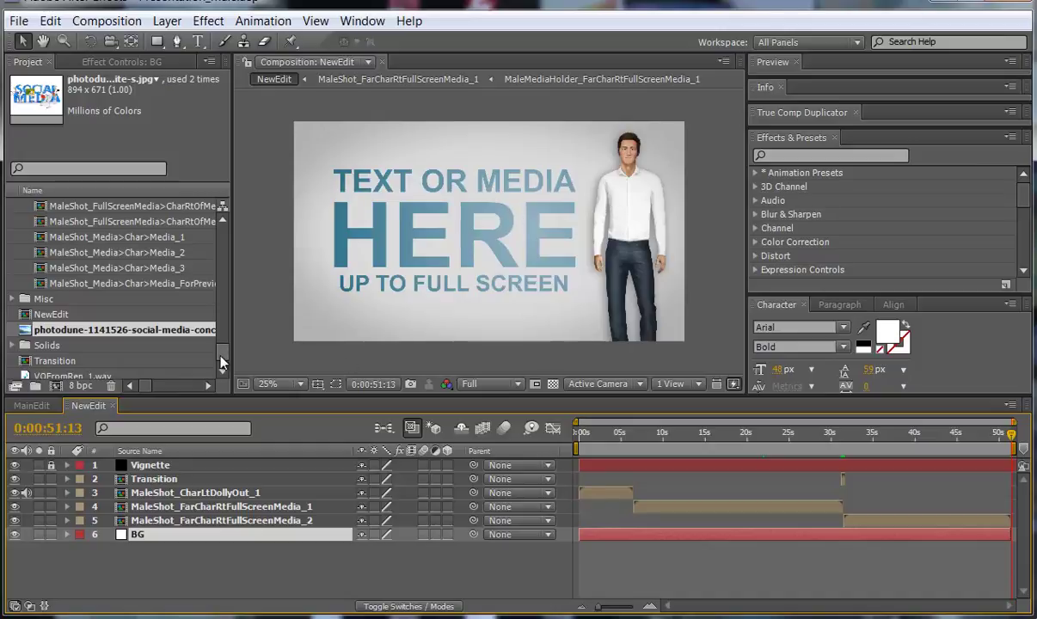
Replace the BG layer's solid with a new dark red one, color 6C0202, and view the edit at 0:00:41:00 and 0:00:03:06
drag(221, 352, 197, 442)
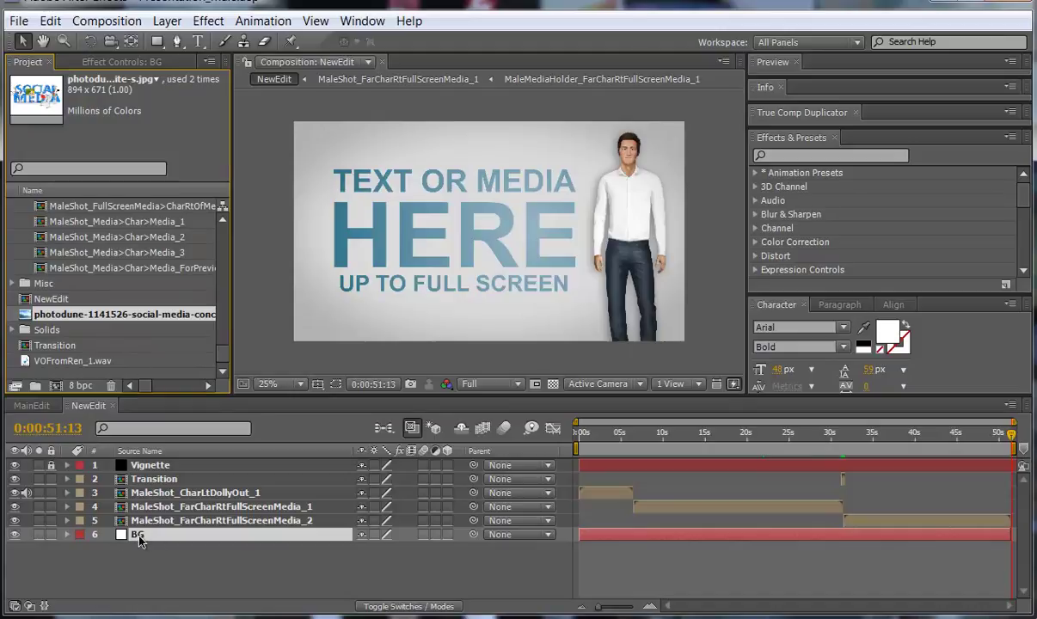
click(111, 21)
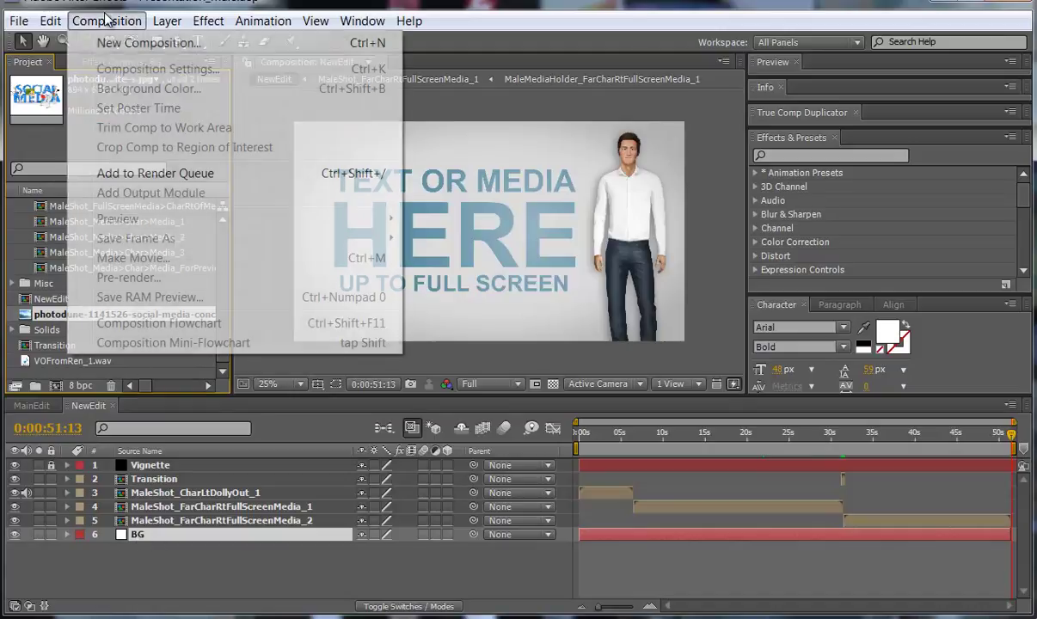
click(167, 20)
click(135, 535)
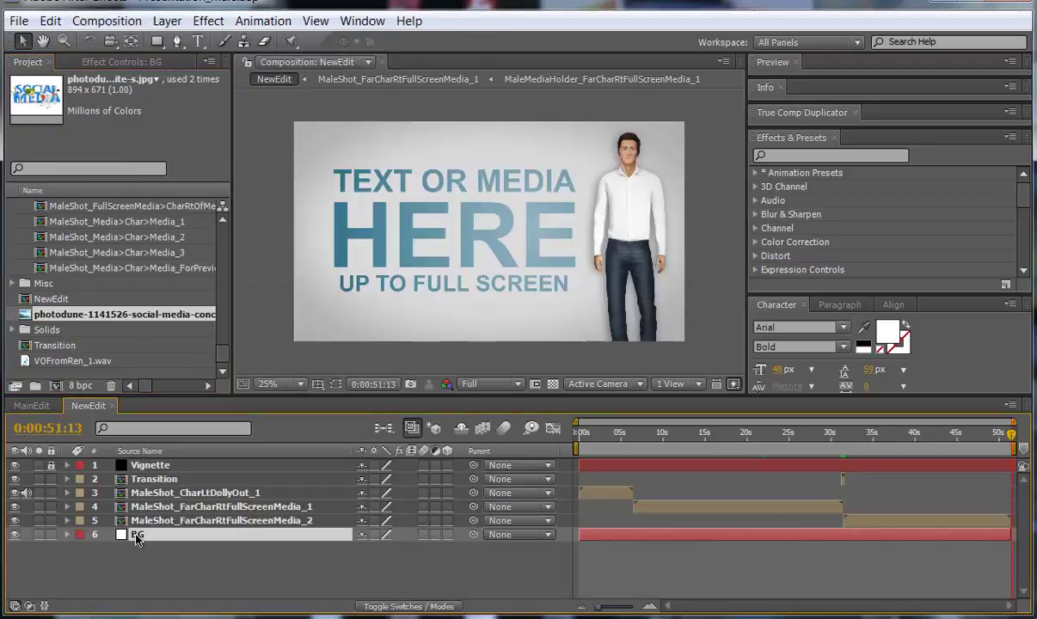
click(168, 21)
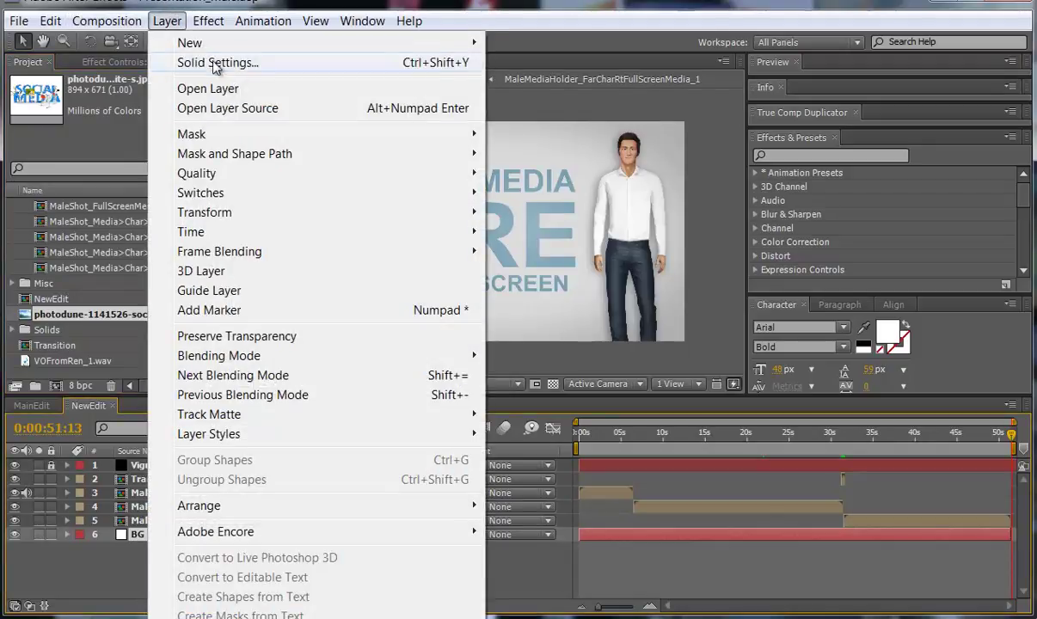
click(220, 62)
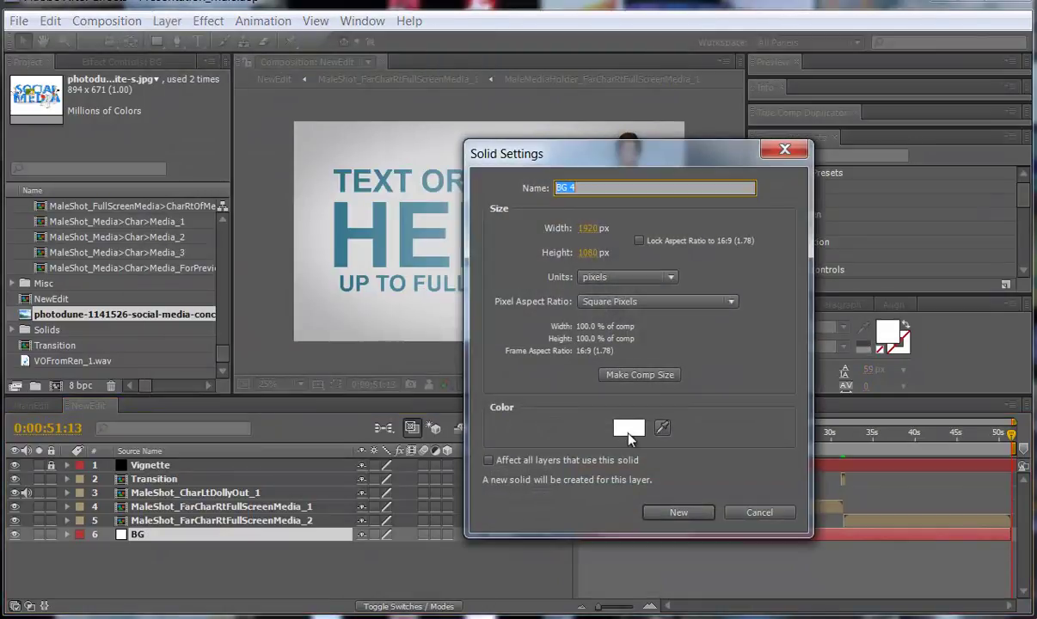
click(628, 433)
drag(469, 438, 495, 445)
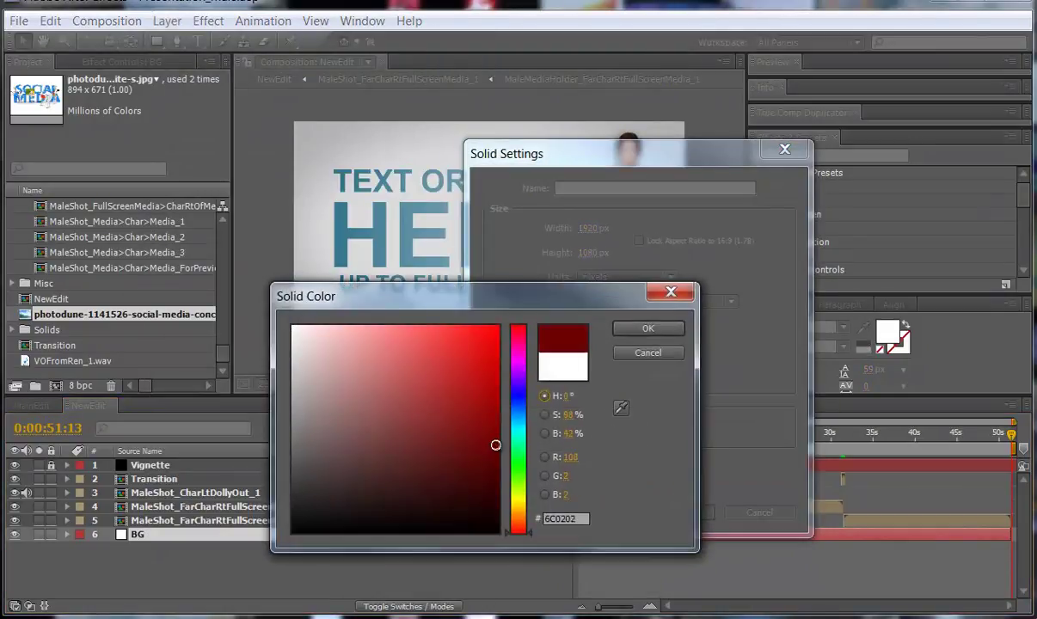
click(648, 328)
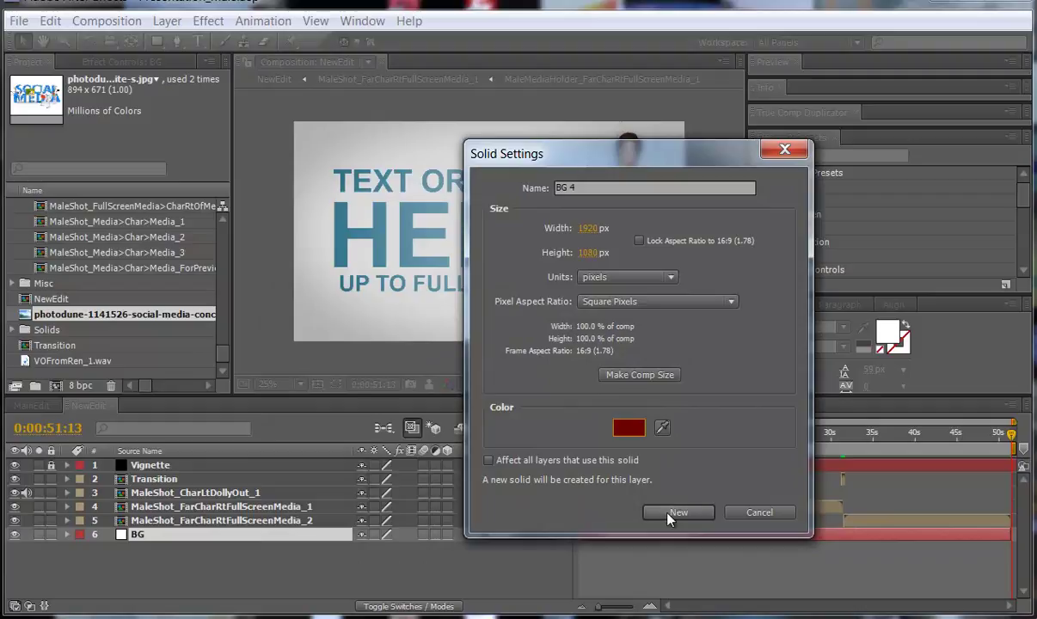
click(667, 511)
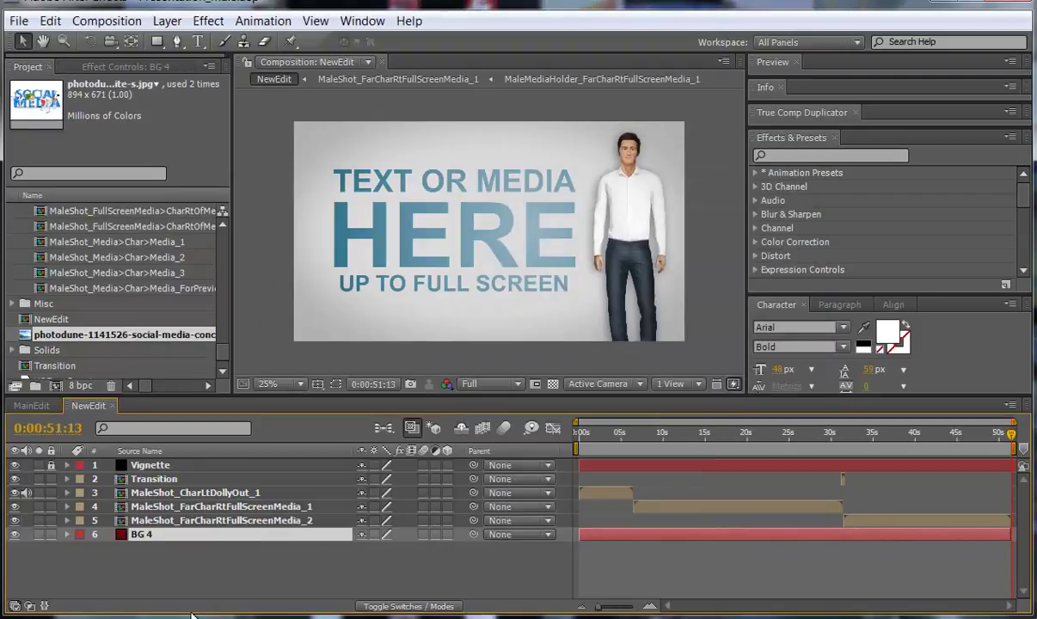
mouse_move(936, 449)
mouse_down()
mouse_move(953, 449)
mouse_move(826, 449)
mouse_move(923, 456)
mouse_up()
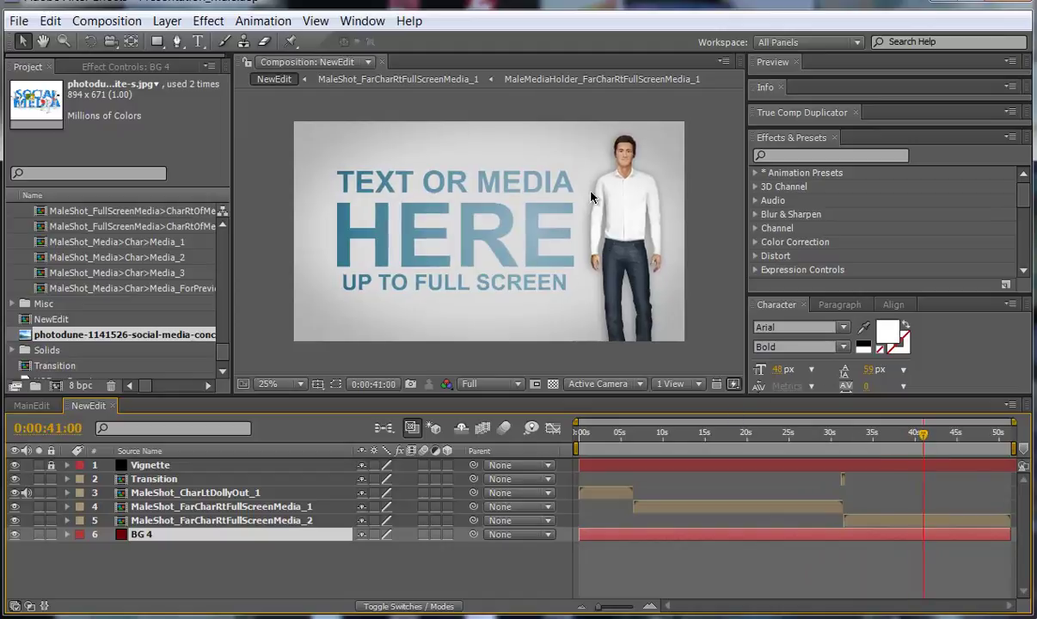
drag(732, 432, 606, 431)
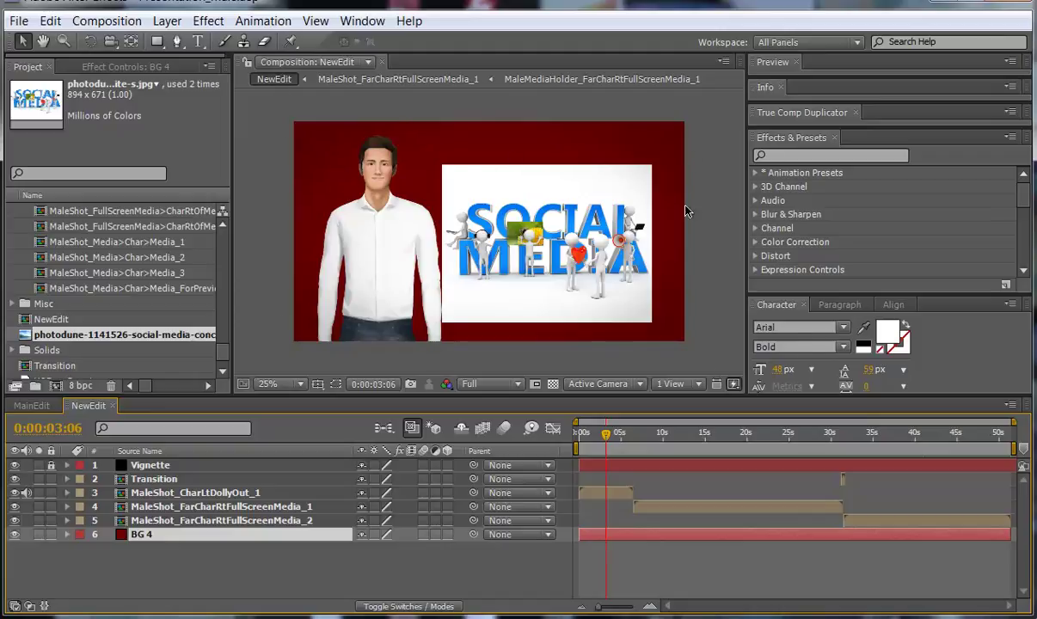
Find the Ramp effect, apply it to the background solid, and set its shape to Radial Ramp
click(784, 154)
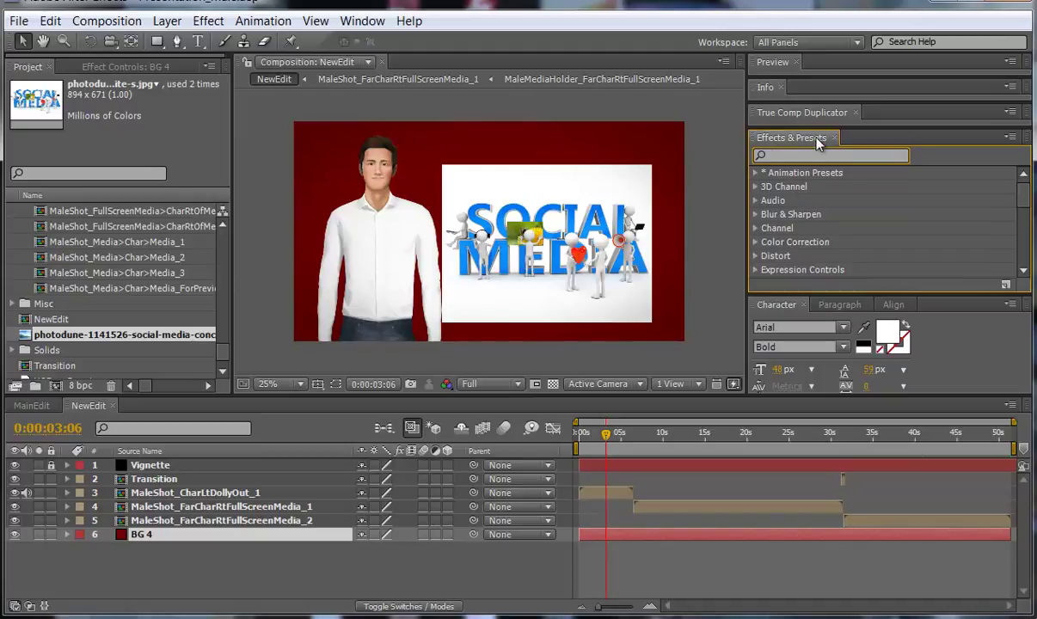
text(ra)
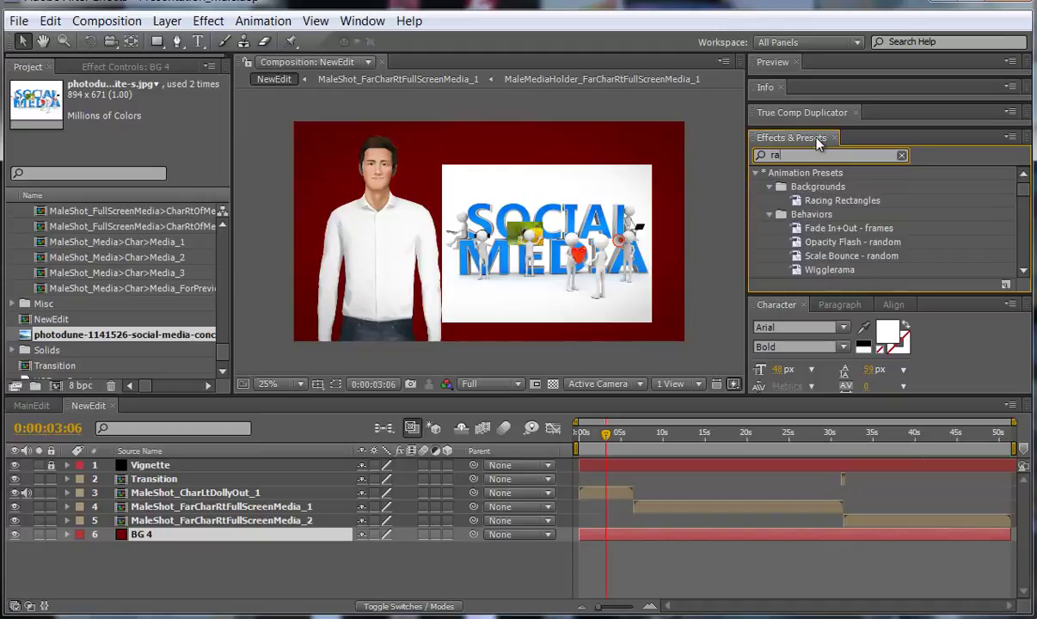
text(mp)
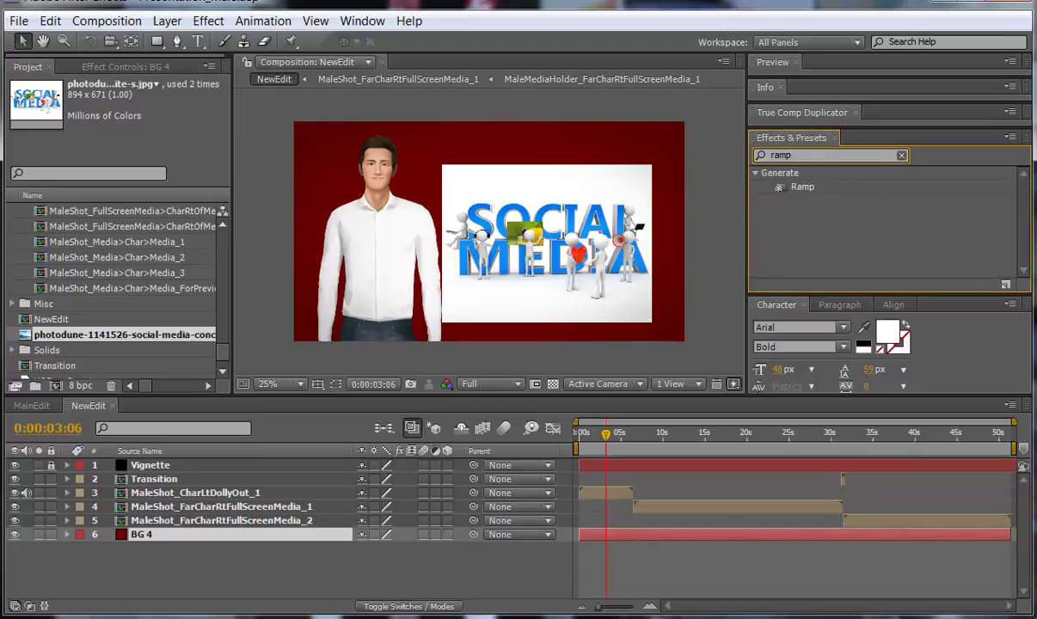
drag(801, 188, 142, 537)
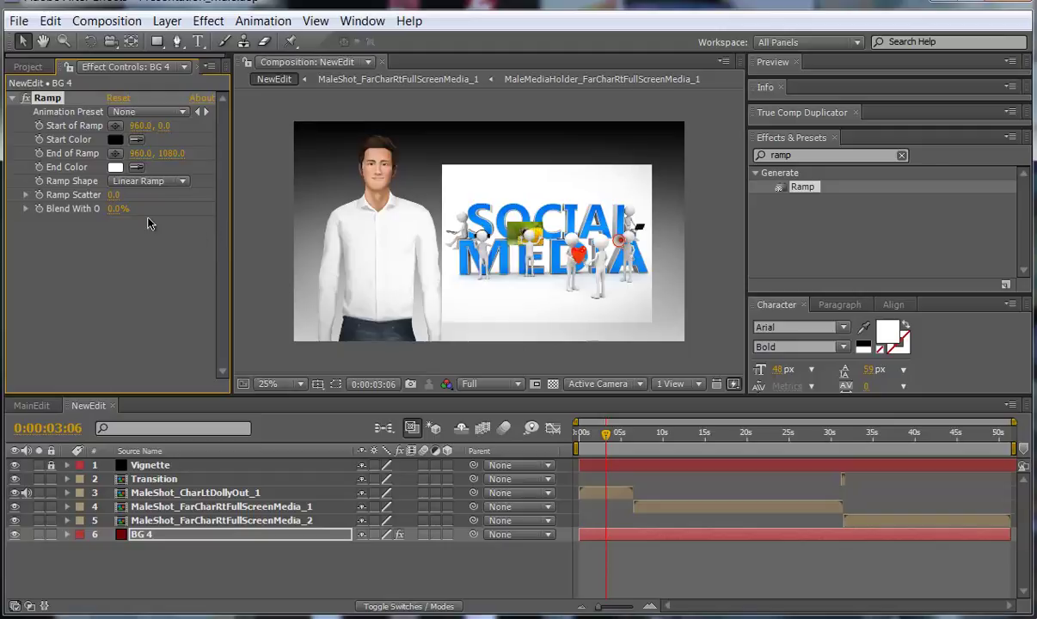
click(146, 182)
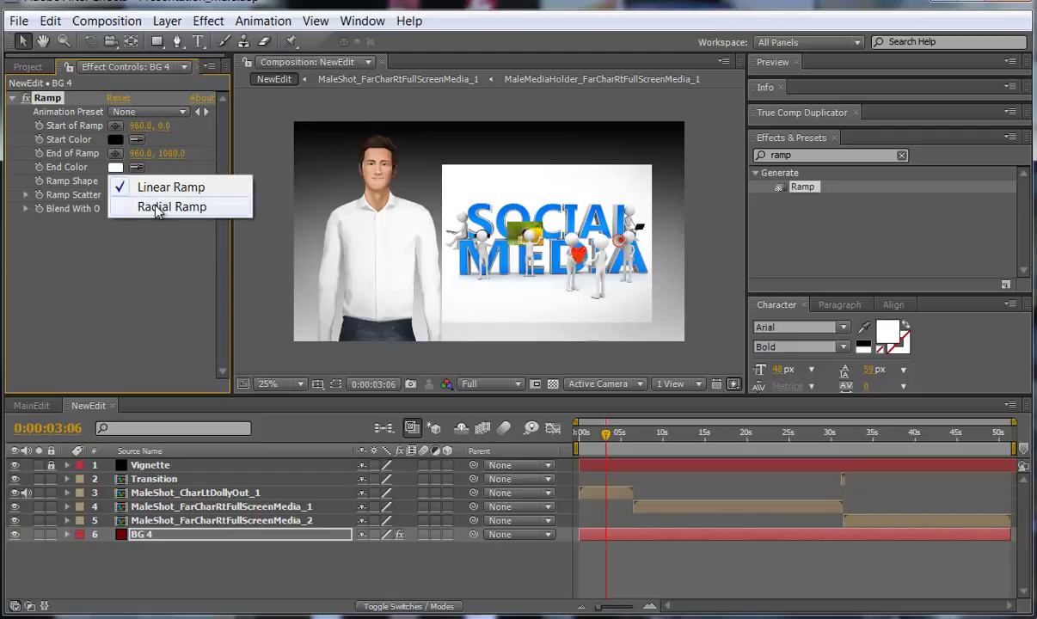
click(157, 209)
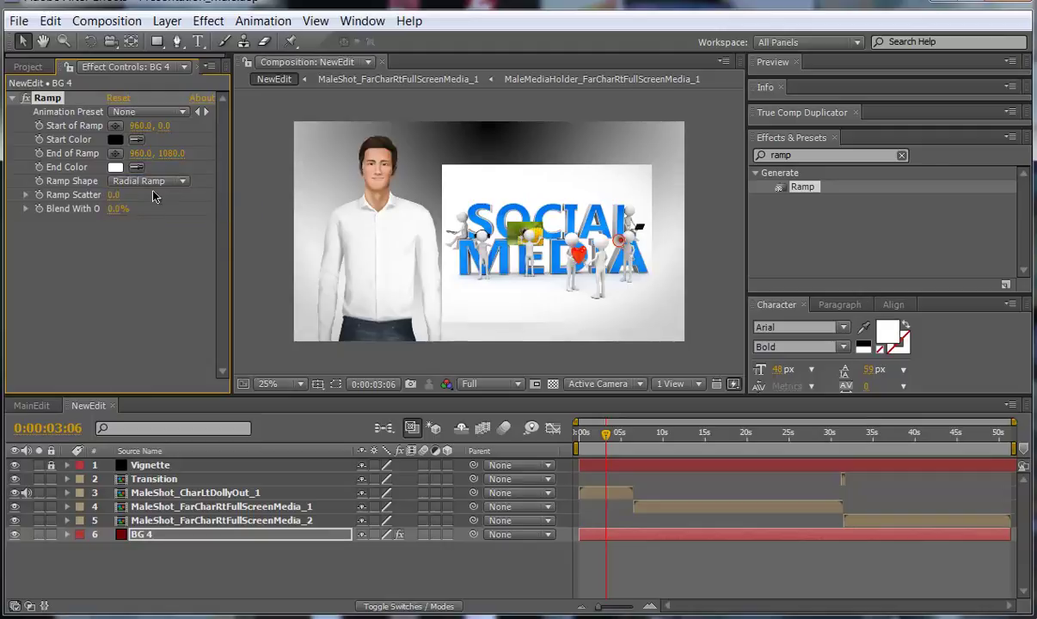
Place the ramp's start near the frame center at about 952, 516 and its end beyond the frame's lower-right corner at about 2036, 1156
click(115, 125)
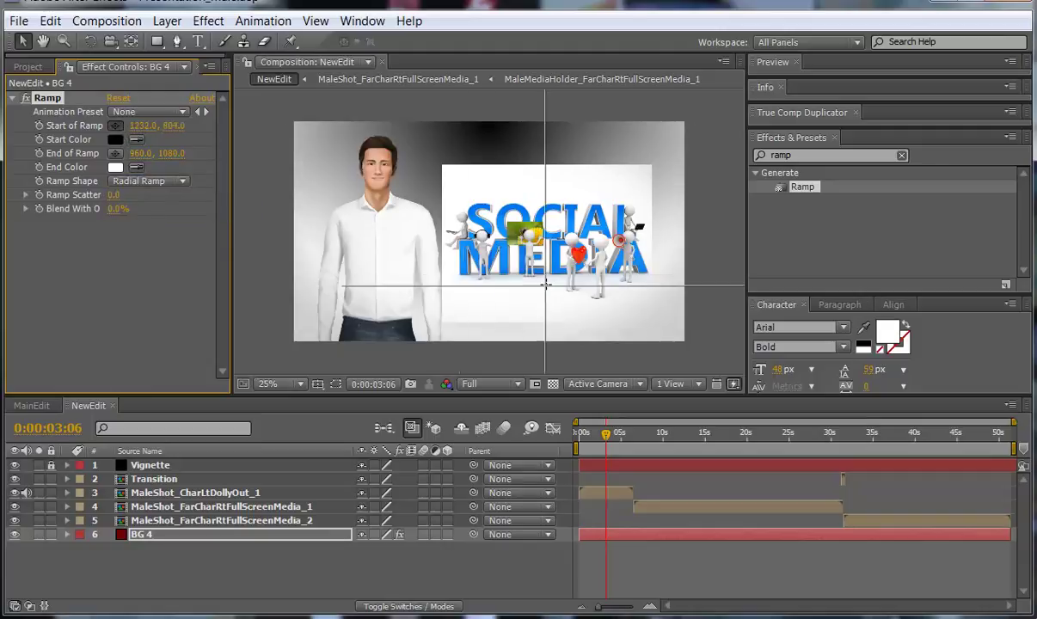
click(487, 227)
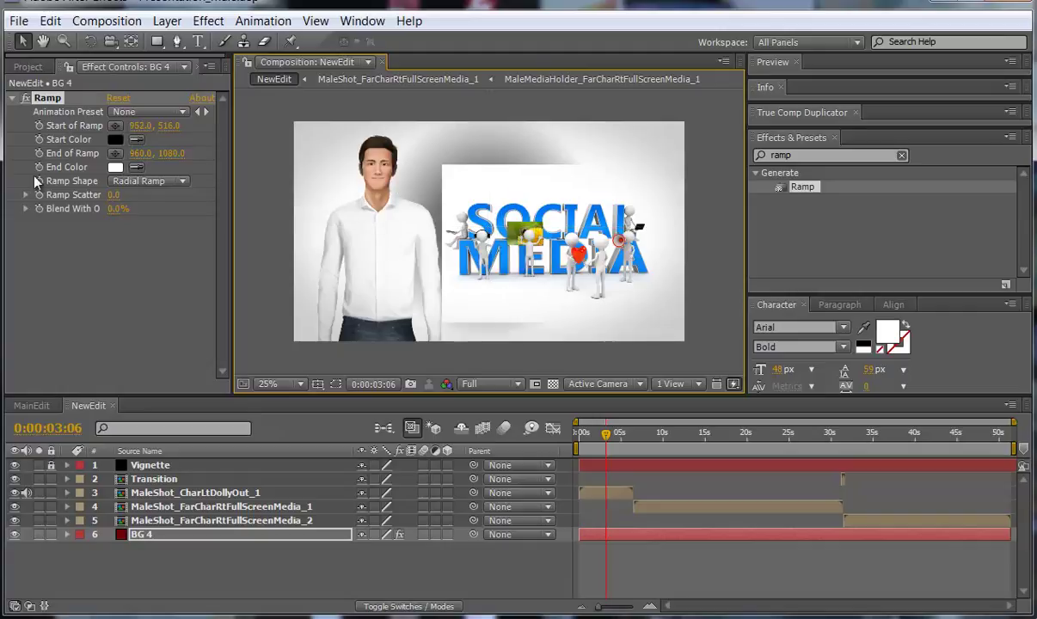
click(115, 153)
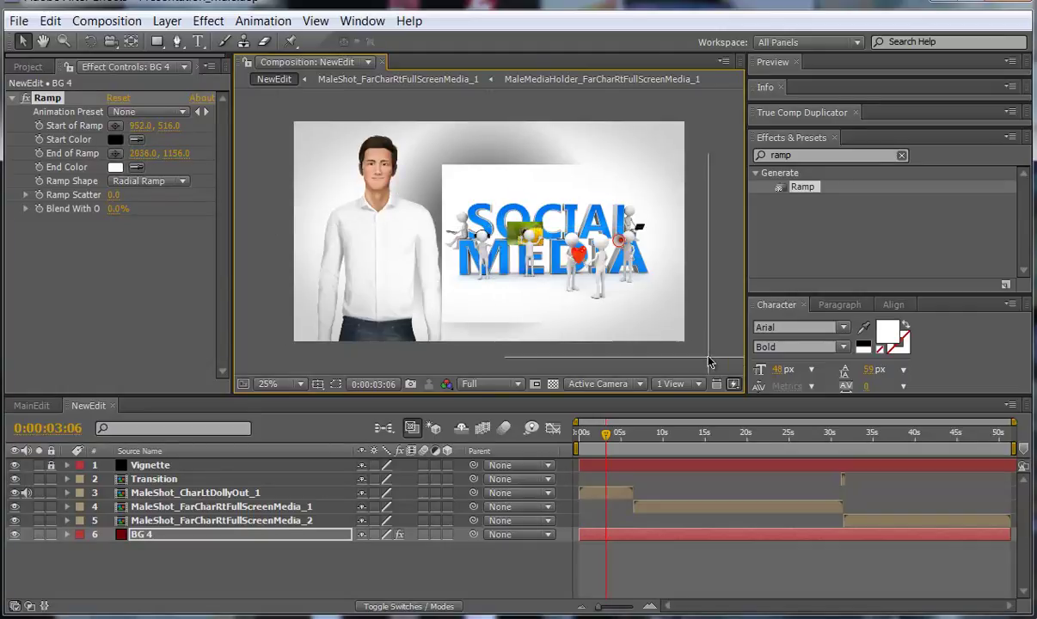
click(670, 341)
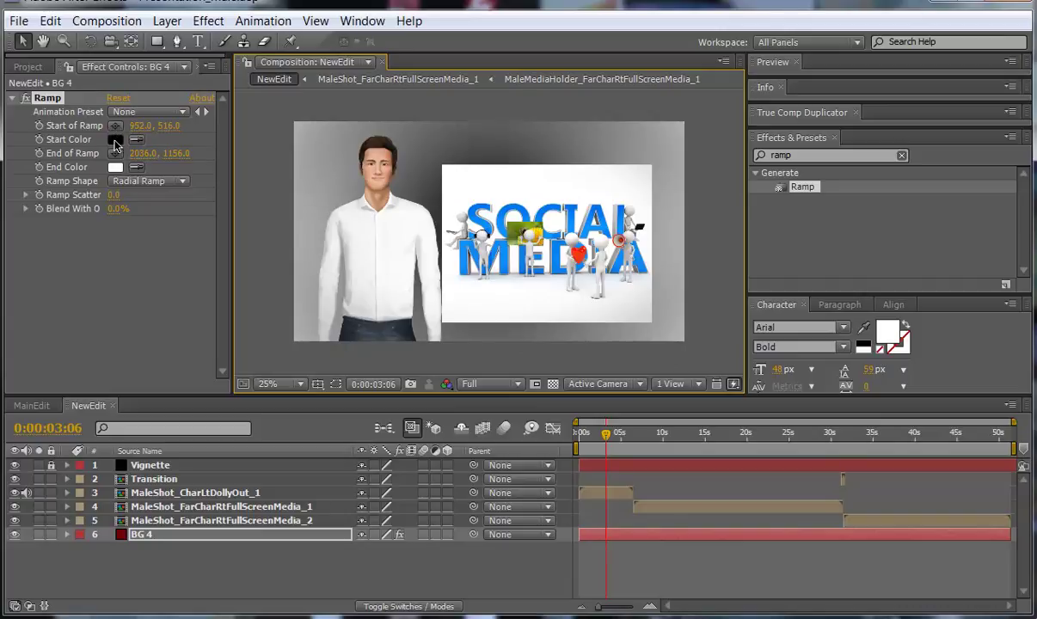
Set the ramp's start color to dark red, 740000
click(114, 140)
drag(354, 326, 501, 438)
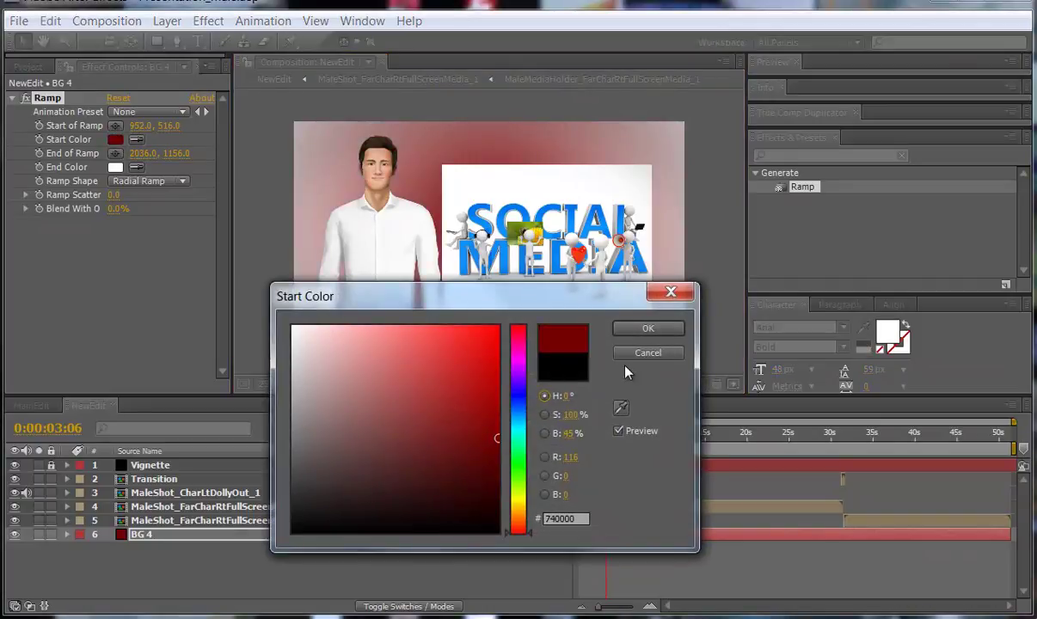
click(646, 330)
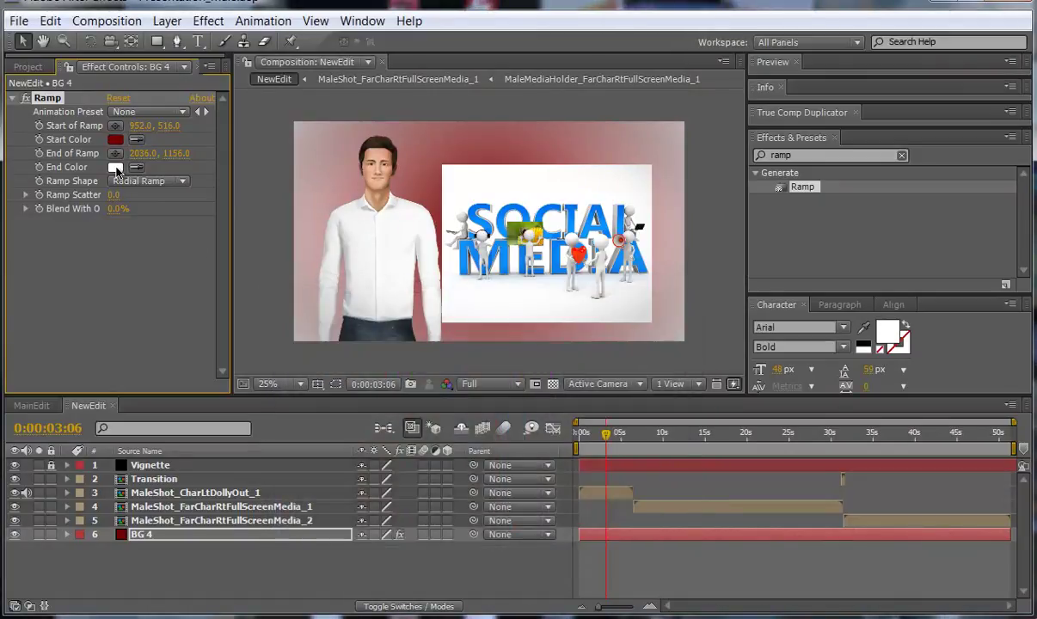
Set the ramp's end color to a very dark red, darker than the start color
click(116, 169)
click(496, 488)
click(643, 328)
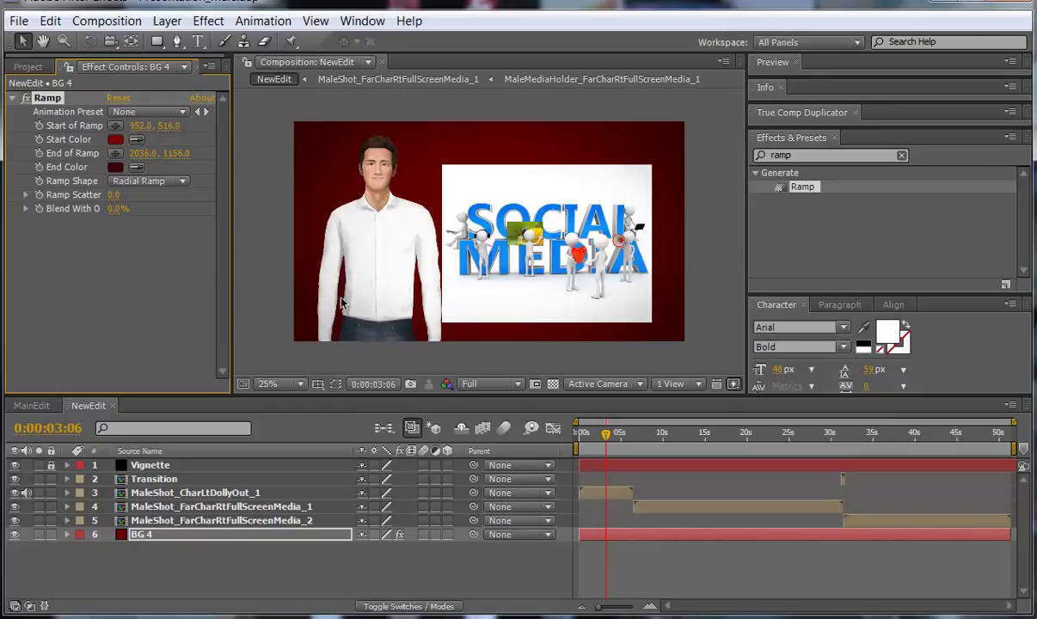
Open the MaleClothesSetup composition from the project for editing the character's outfit
click(36, 68)
drag(226, 354, 216, 187)
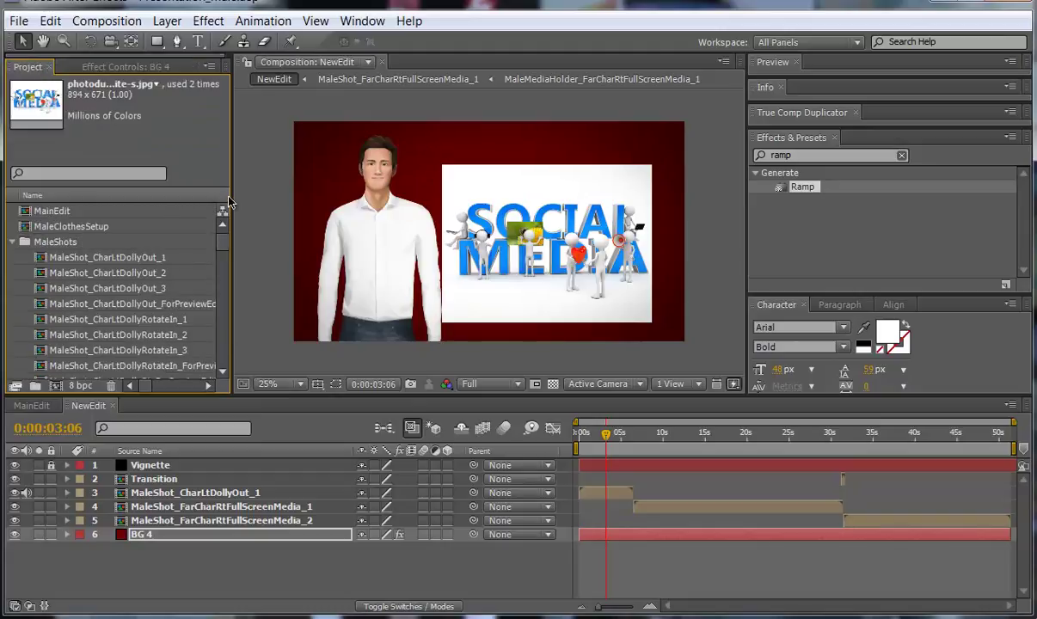
double_click(63, 228)
key(space)
drag(459, 208, 465, 247)
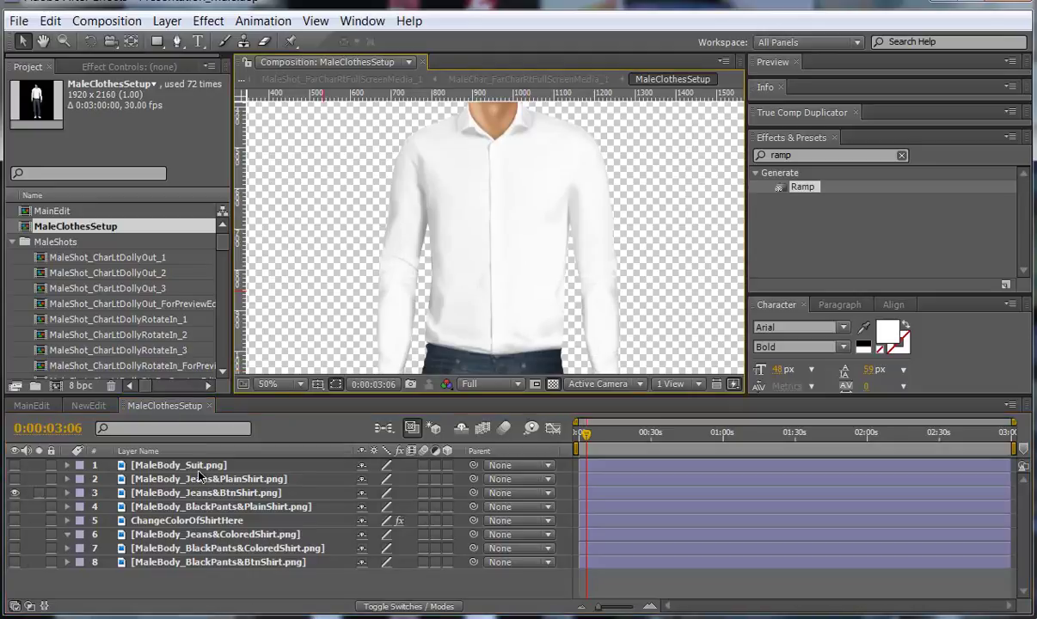
Hide the MaleBody_Jeans&BtnShirt.png layer and show MaleBody_Suit.png in its place
click(14, 493)
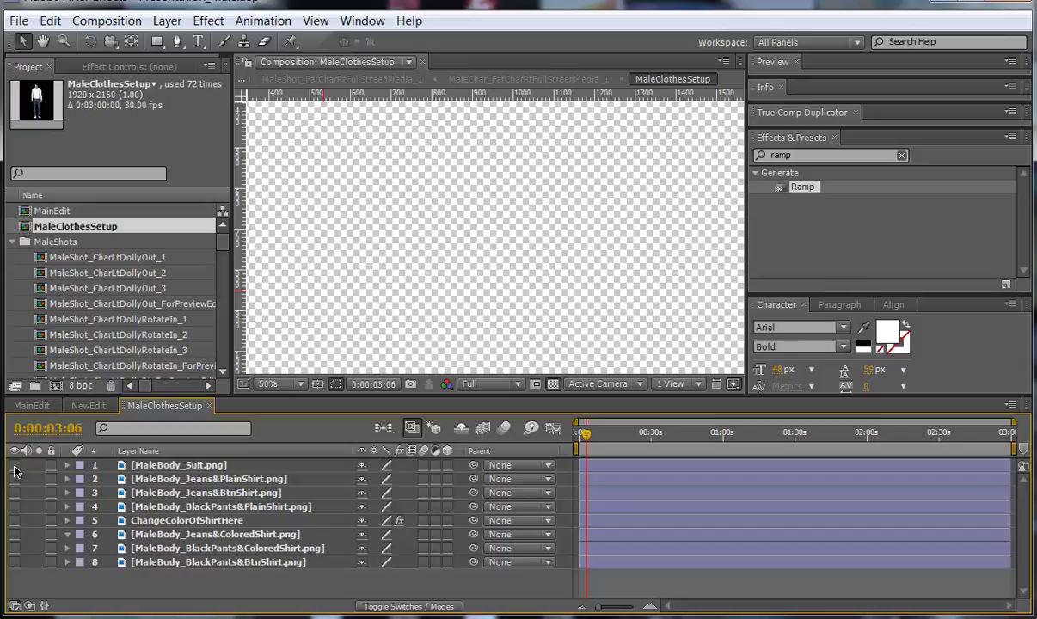
click(15, 466)
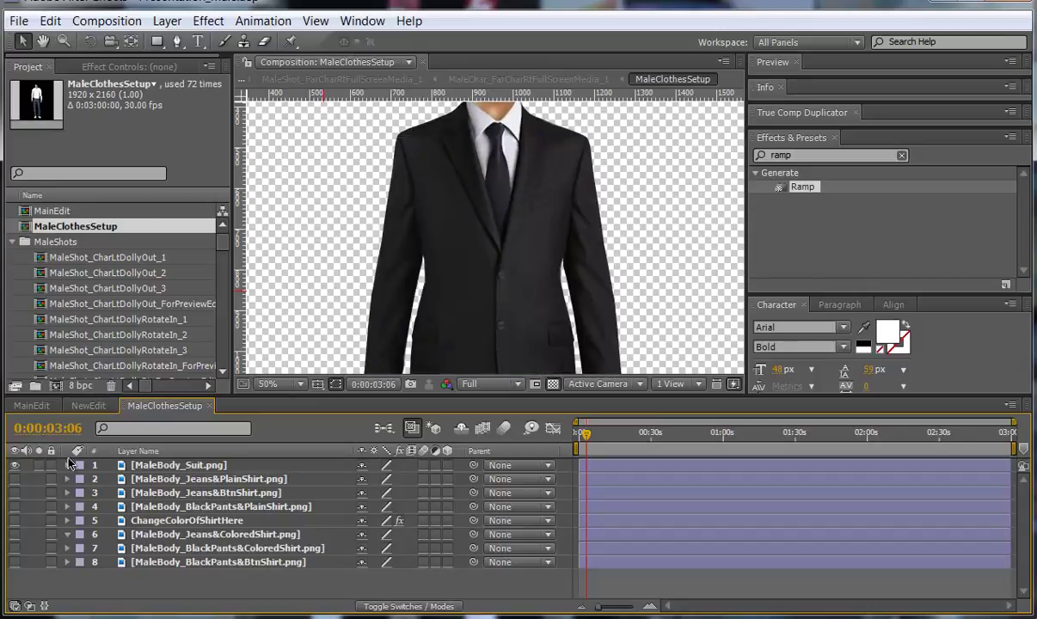
key(comma)
key(comma)
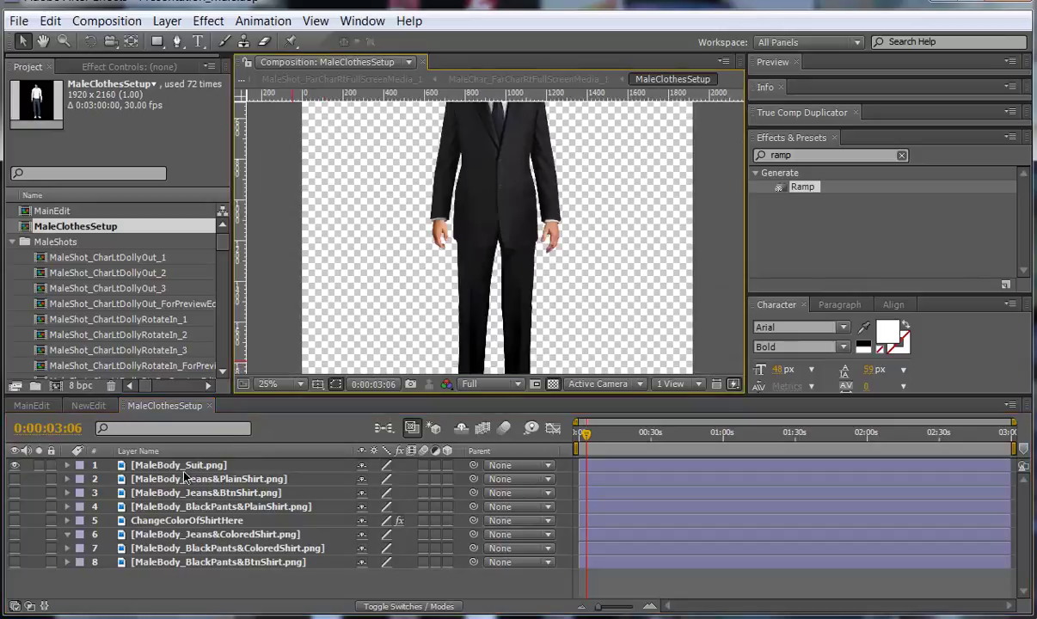
Hide the suit and preview the Jeans&PlainShirt, Jeans&BtnShirt and BlackPants&PlainShirt outfits one at a time
click(15, 466)
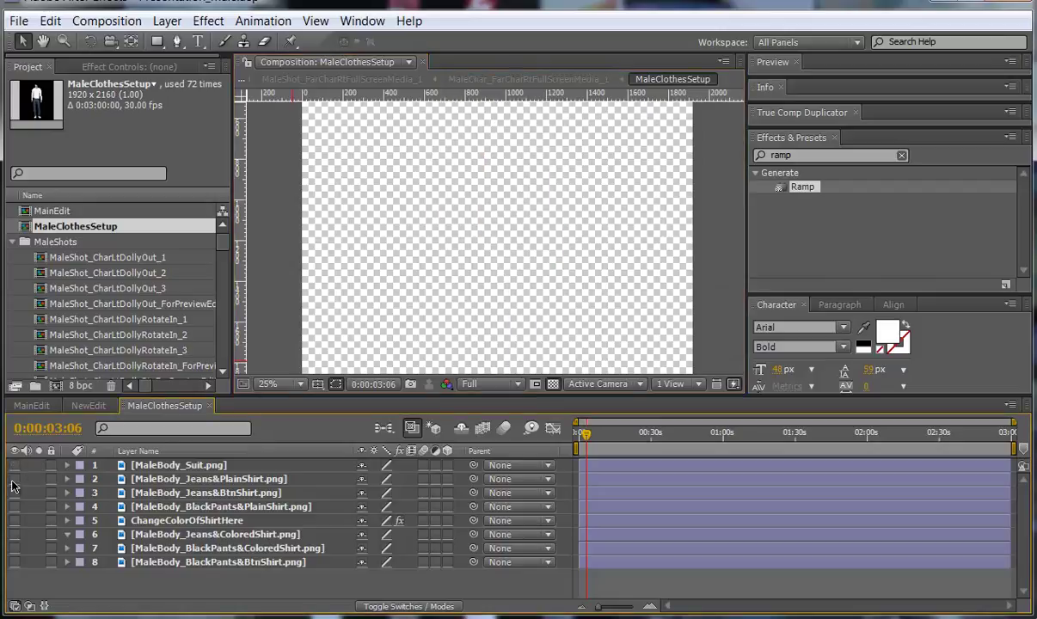
click(14, 480)
click(13, 479)
click(14, 494)
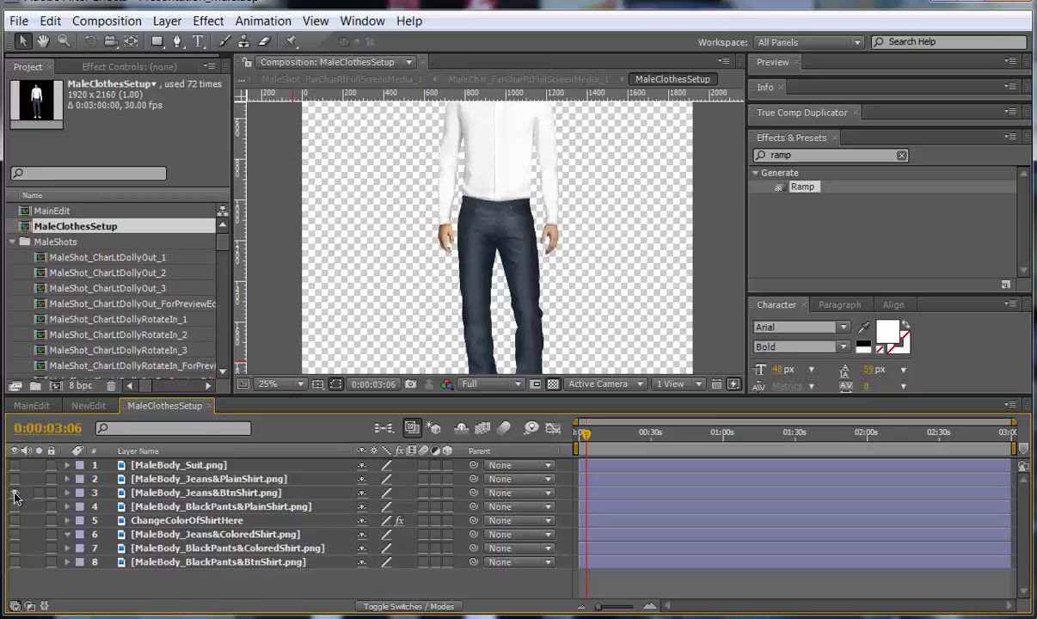
click(14, 494)
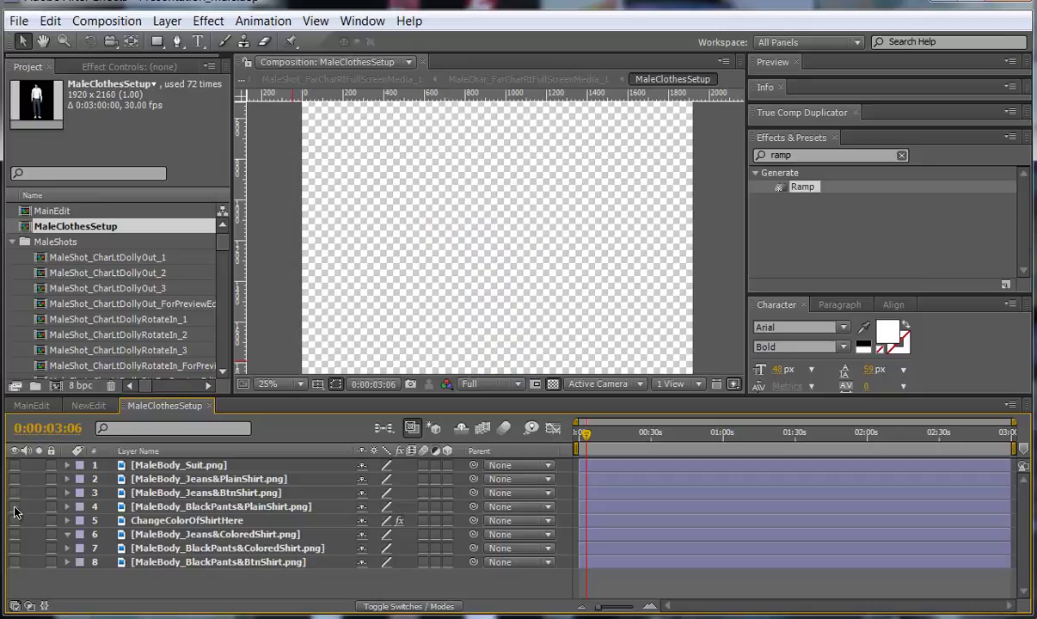
click(15, 508)
click(14, 507)
Show the ChangeColorOfShirtHere layer together with MaleBody_Jeans&ColoredShirt.png
click(14, 520)
click(15, 534)
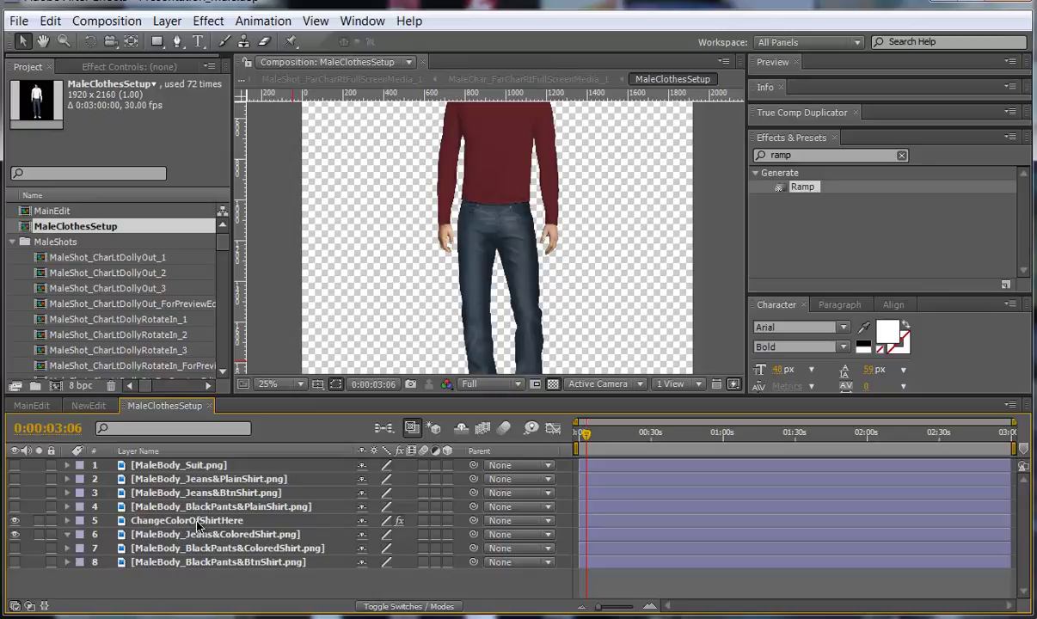
key(space)
drag(476, 222, 479, 288)
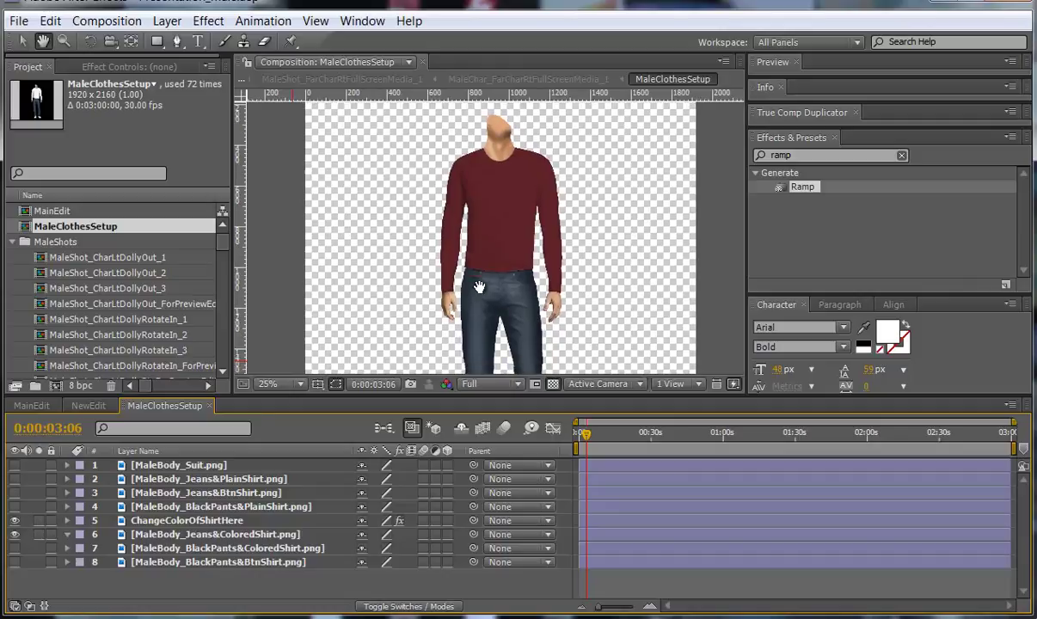
Recolor the shirt green through the ChangeColorOfShirtHere layer's Hue/Saturation: master hue -53°, saturation -15 and lightness -39
click(176, 526)
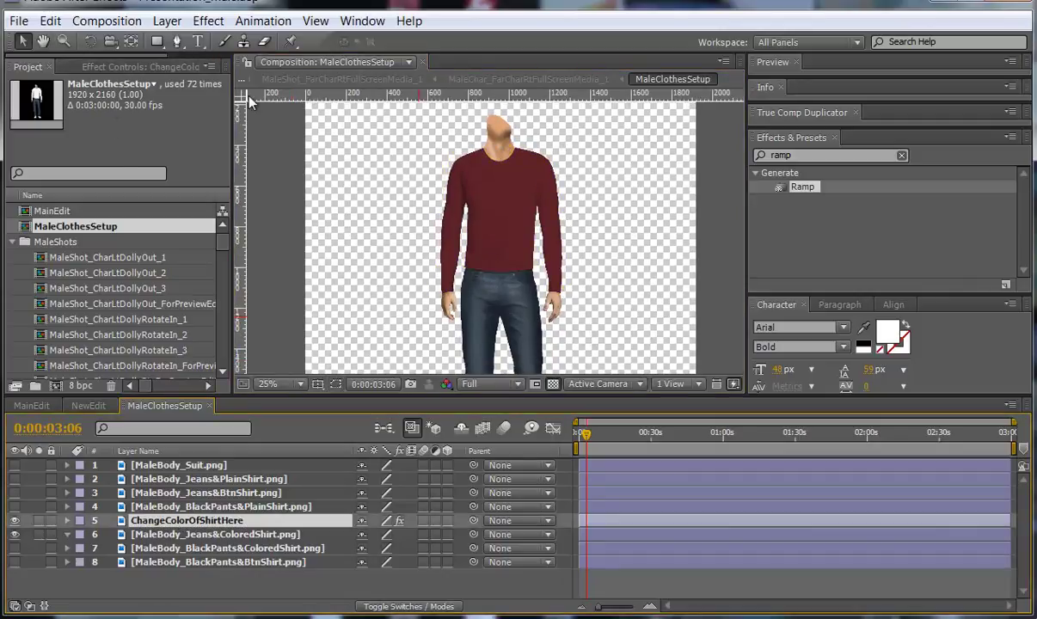
scroll(472, 209, up, 2)
key(space)
drag(472, 209, 468, 228)
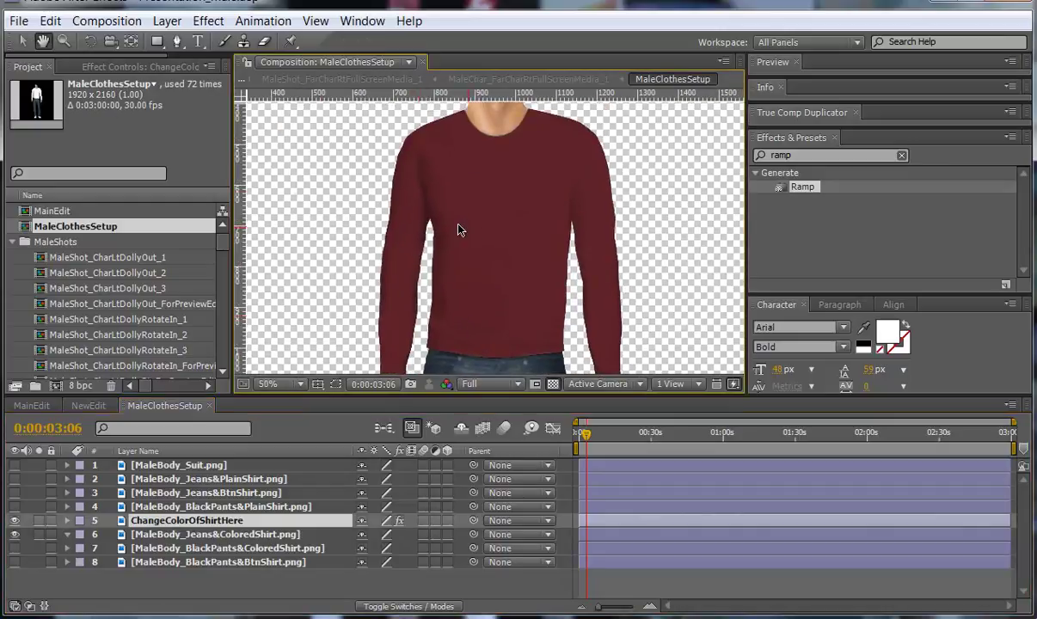
click(128, 69)
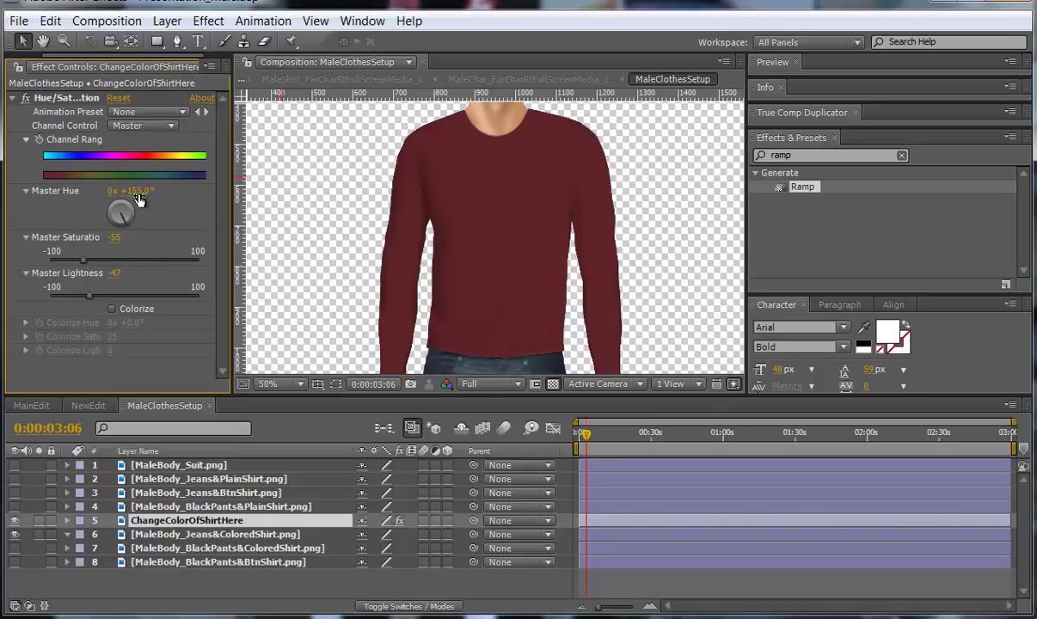
drag(136, 199, 63, 200)
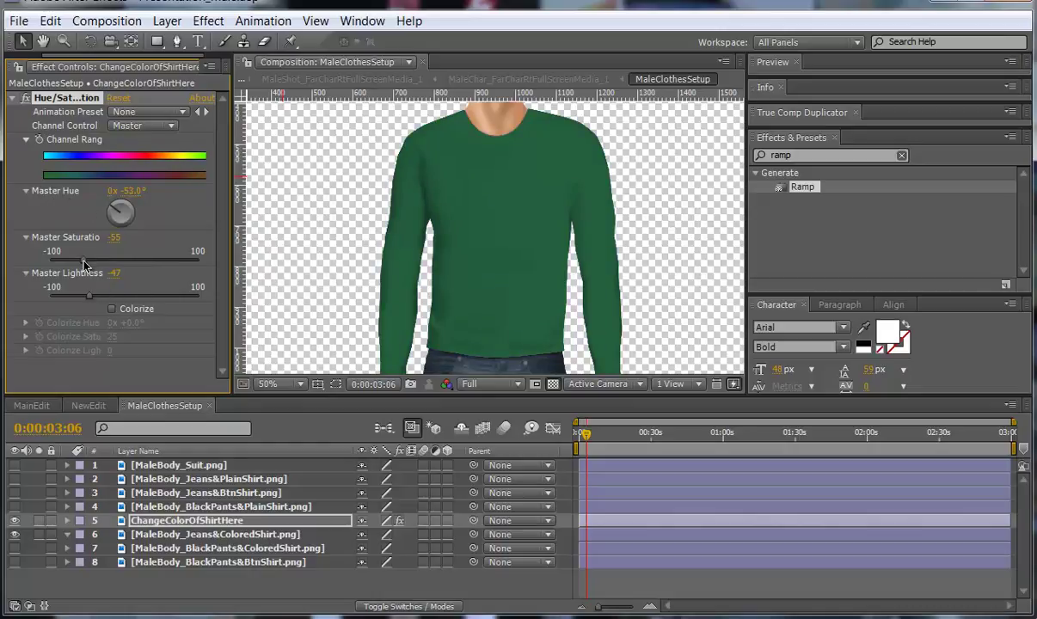
drag(84, 262, 116, 265)
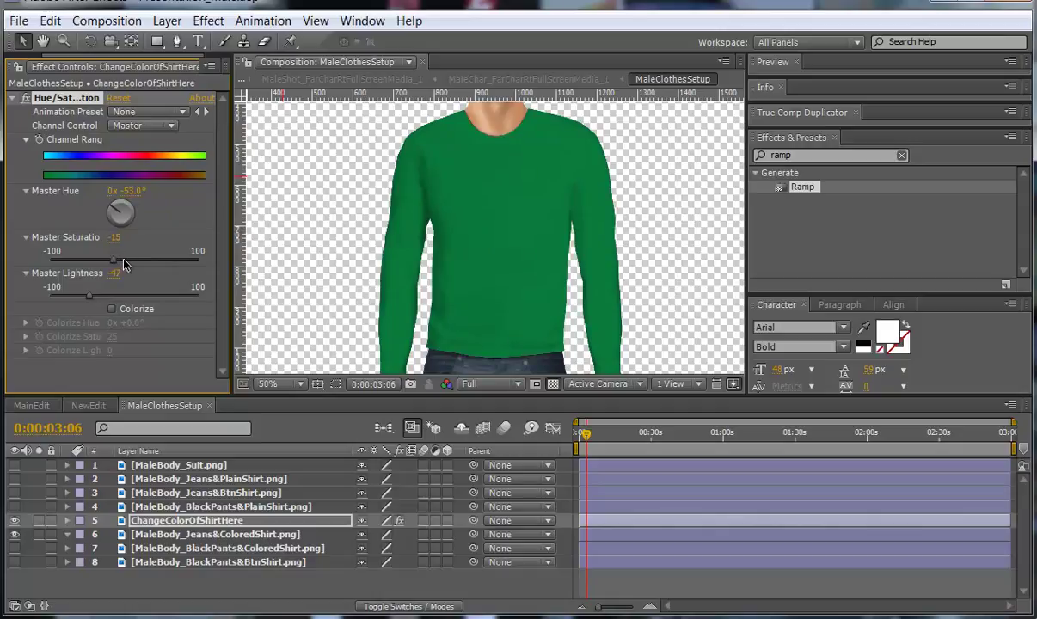
mouse_move(87, 297)
mouse_down()
mouse_move(106, 296)
mouse_move(36, 300)
mouse_move(203, 300)
mouse_move(97, 300)
mouse_up()
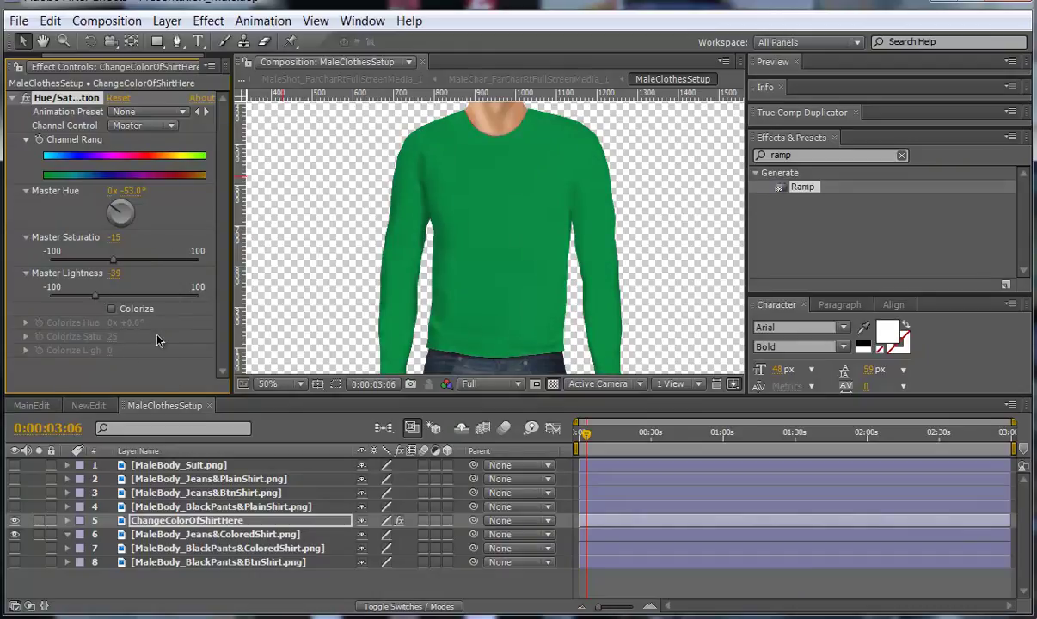
Swap the MaleBody_Jeans&ColoredShirt.png layer for MaleBody_BlackPants&ColoredShirt.png, keeping ChangeColorOfShirtHere shown
click(14, 534)
click(14, 548)
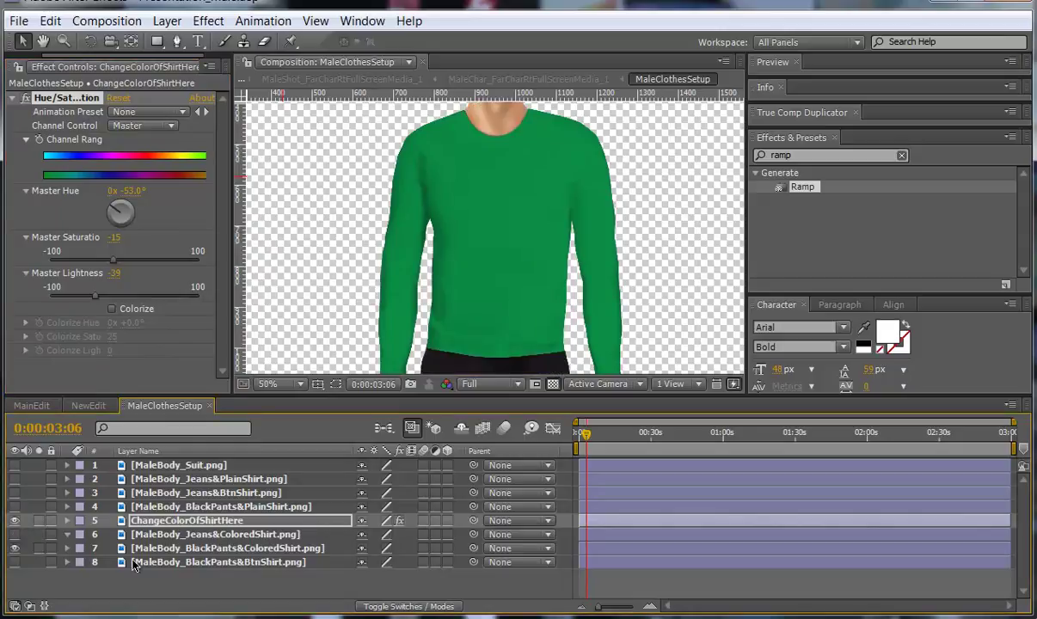
click(237, 548)
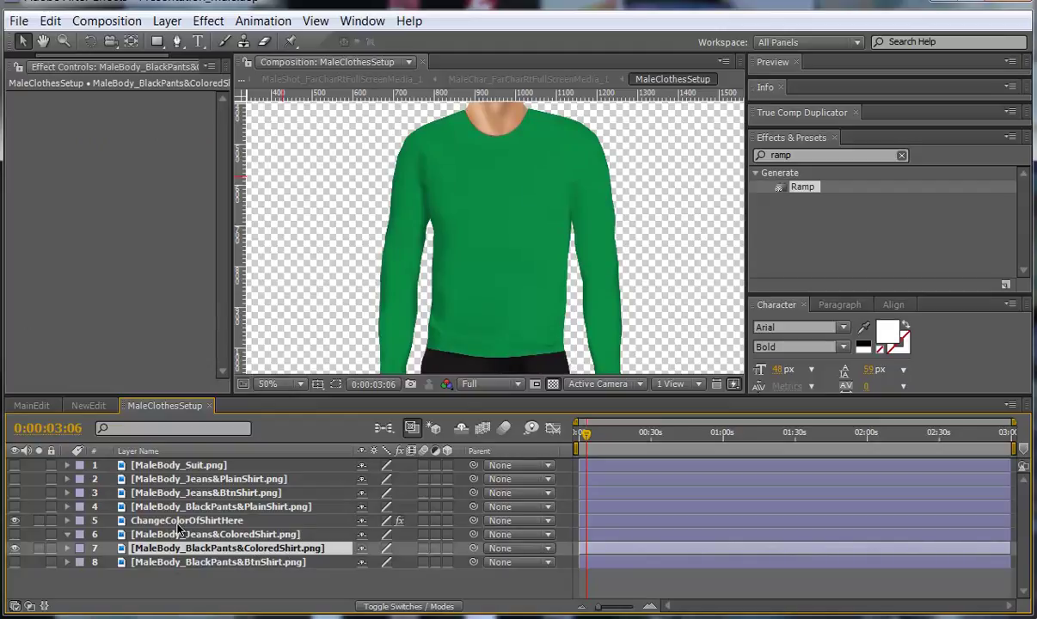
click(138, 521)
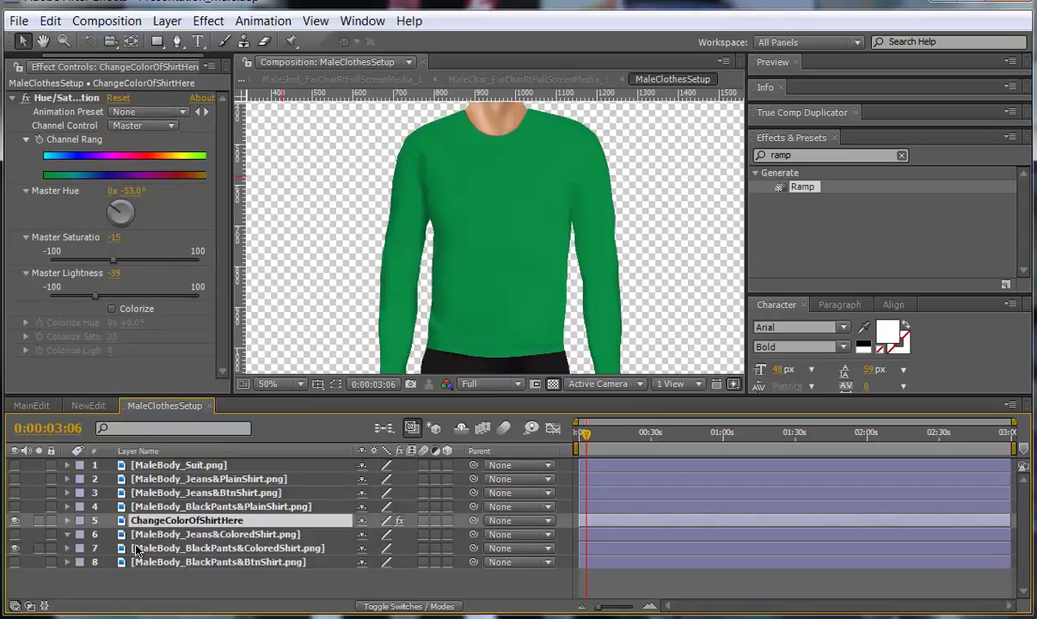
Show only the MaleBody_BlackPants&BtnShirt.png outfit, examine it down to the shoes, and hide it again
alt+click(13, 561)
click(219, 562)
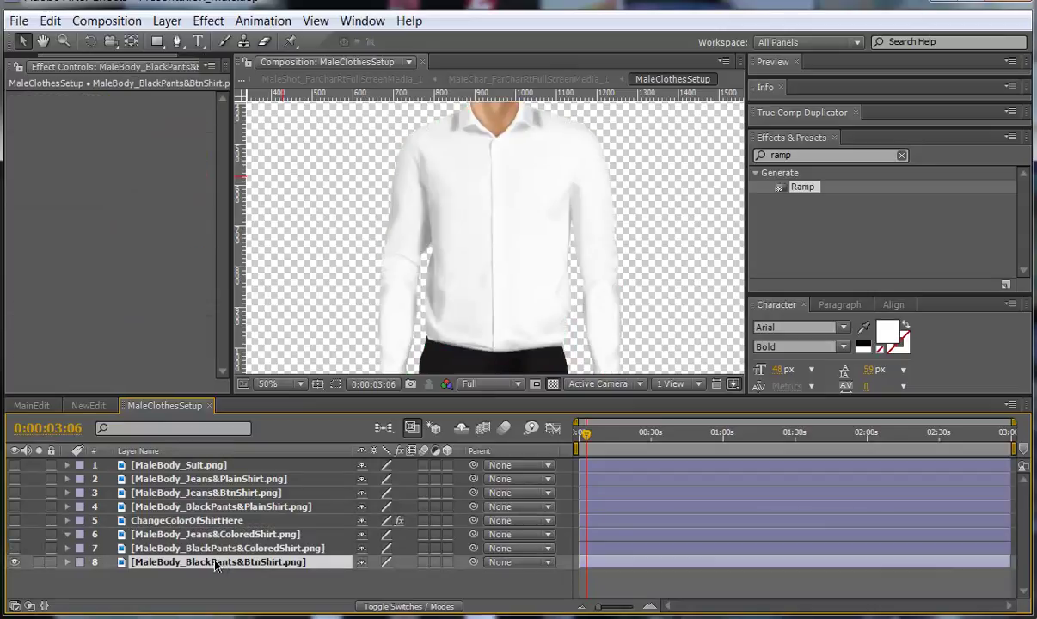
key(comma)
key(comma)
drag(408, 317, 435, 175)
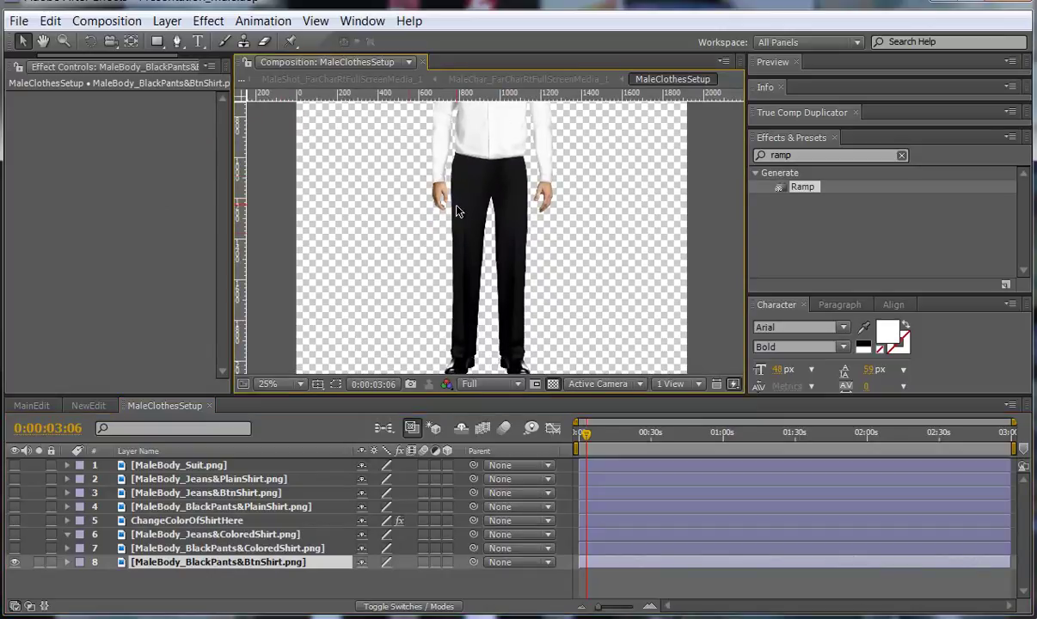
click(13, 562)
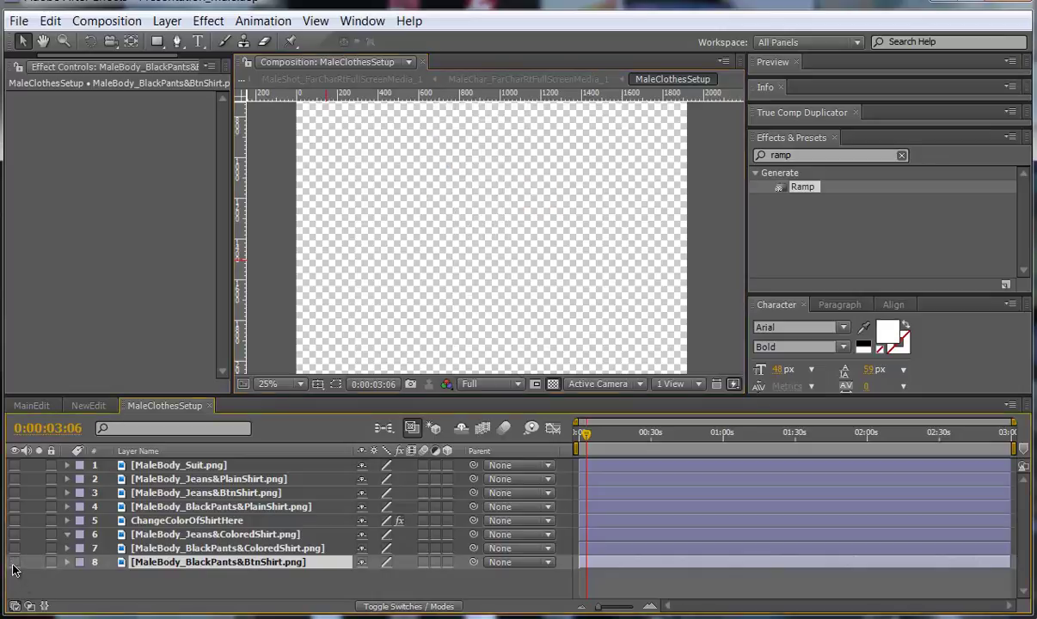
Make MaleBody_Suit.png the only visible outfit layer
click(188, 521)
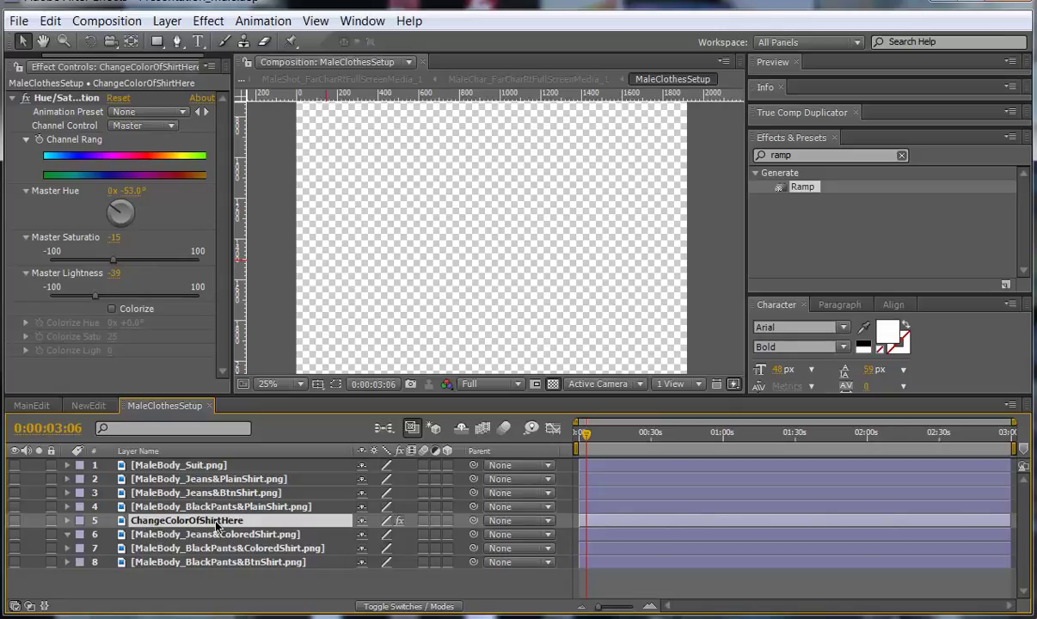
click(14, 521)
click(14, 533)
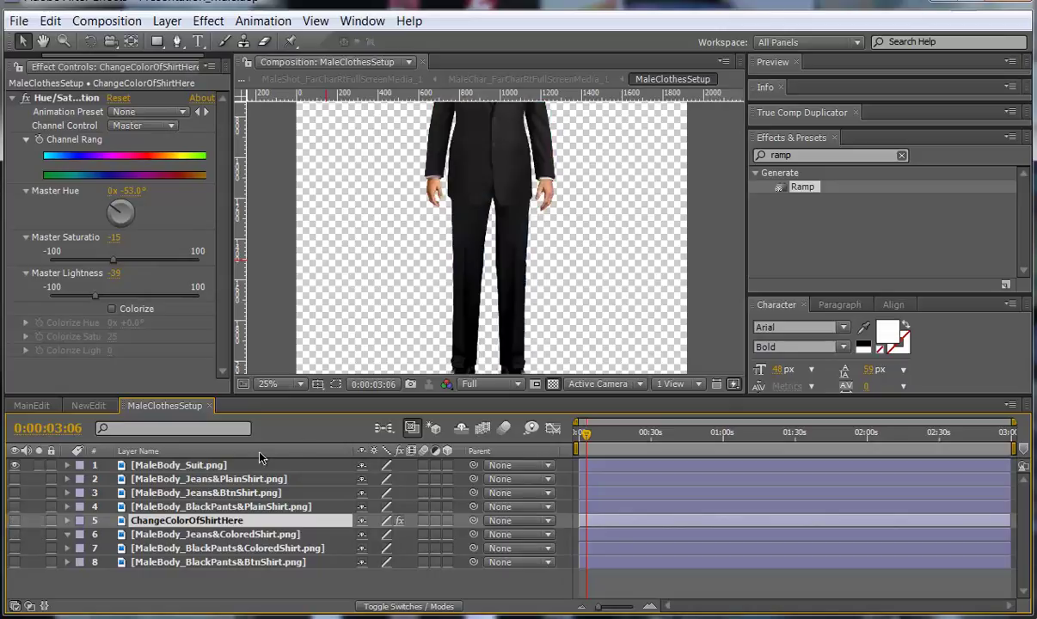
key(space)
drag(492, 184, 492, 285)
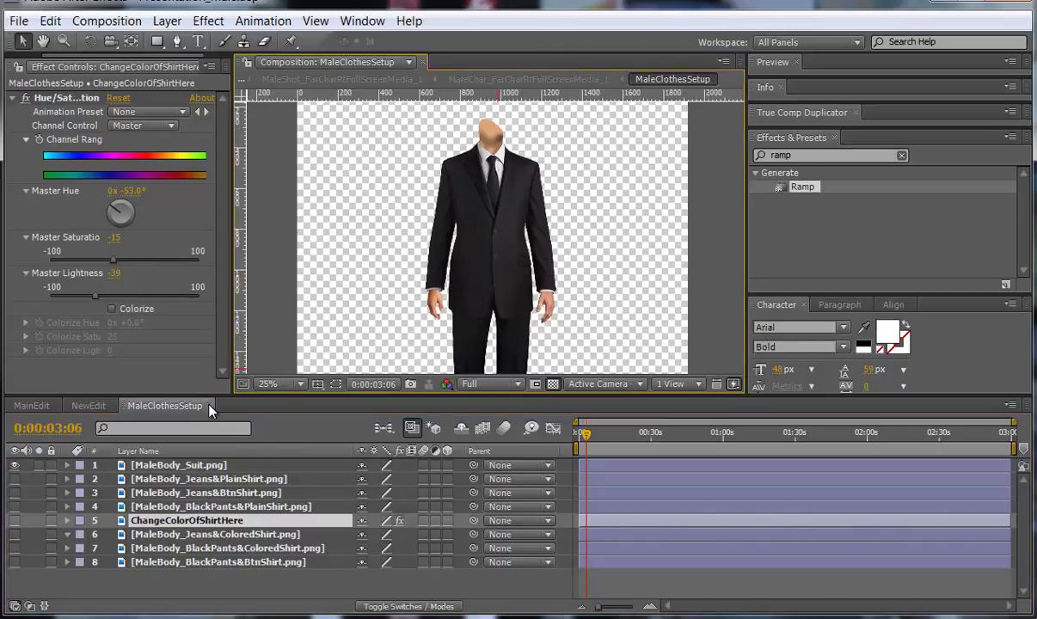
Check the suited character in the NewEdit composition, moving on to 0:00:15:21
click(89, 405)
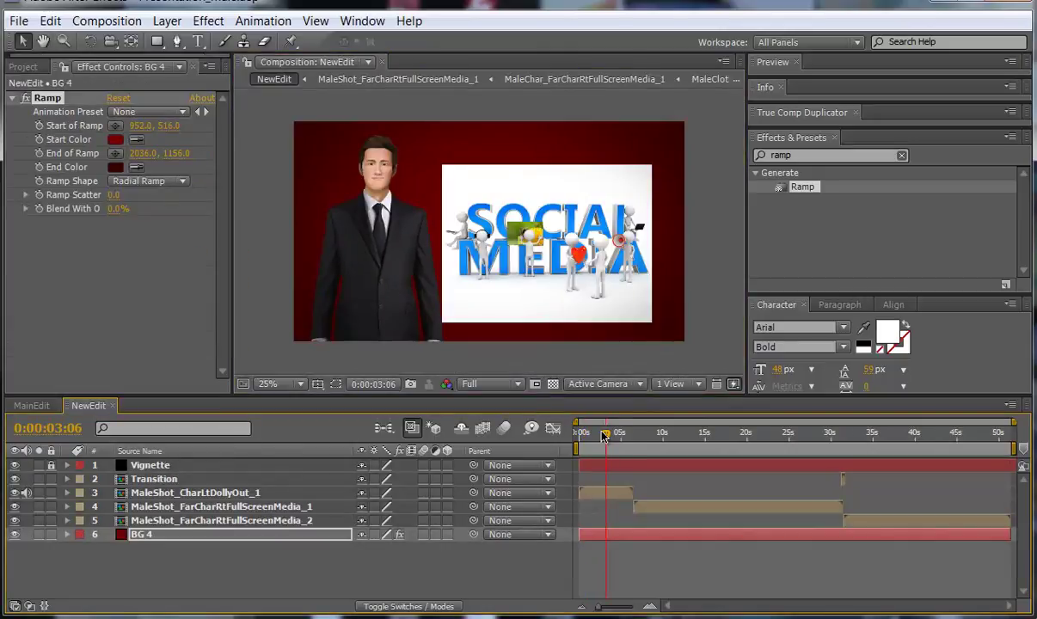
drag(606, 434, 723, 456)
click(193, 492)
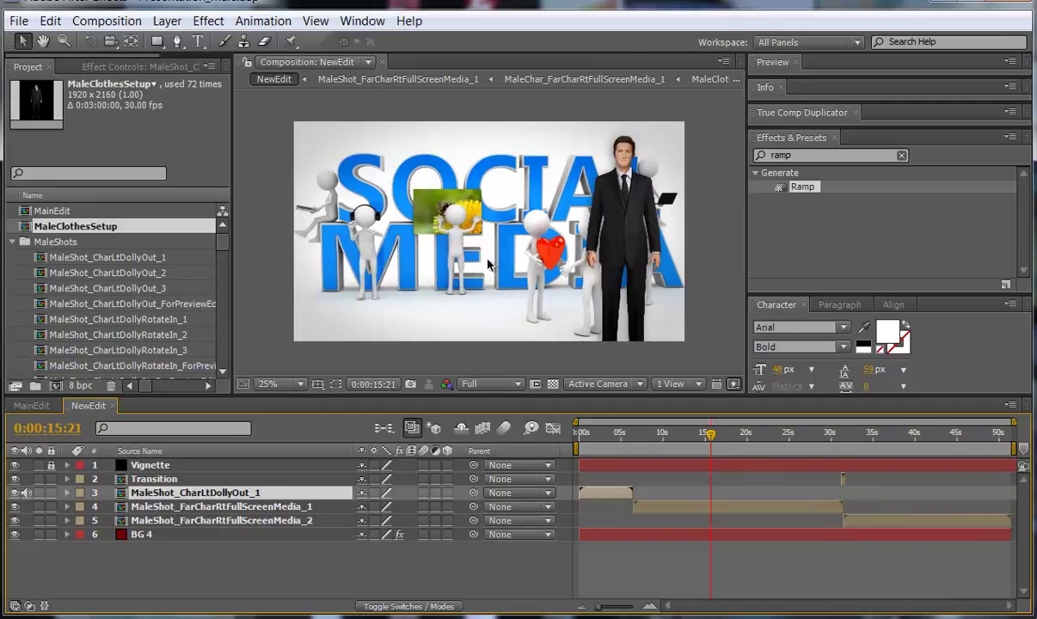
Return to the MaleClothesSetup composition and replace the visible suit with MaleBody_Jeans&PlainShirt.png
double_click(67, 229)
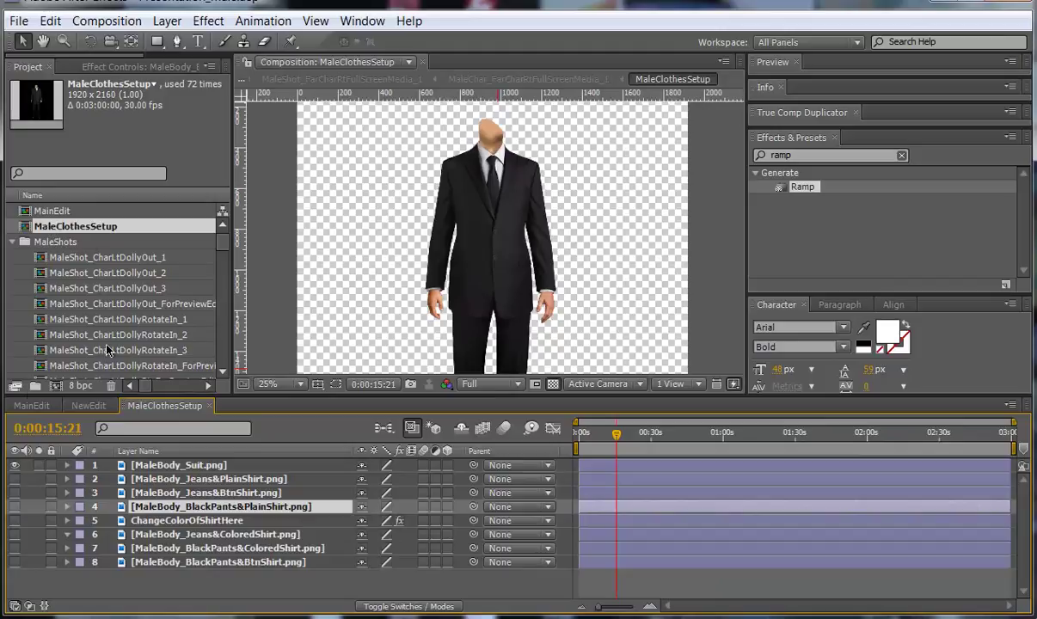
click(14, 465)
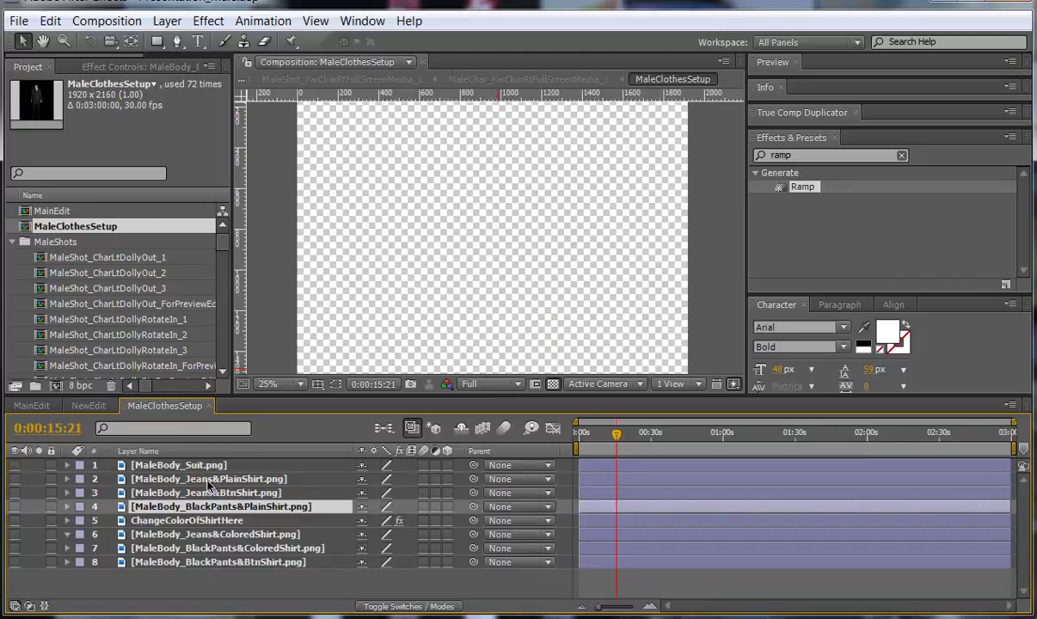
click(200, 479)
click(13, 480)
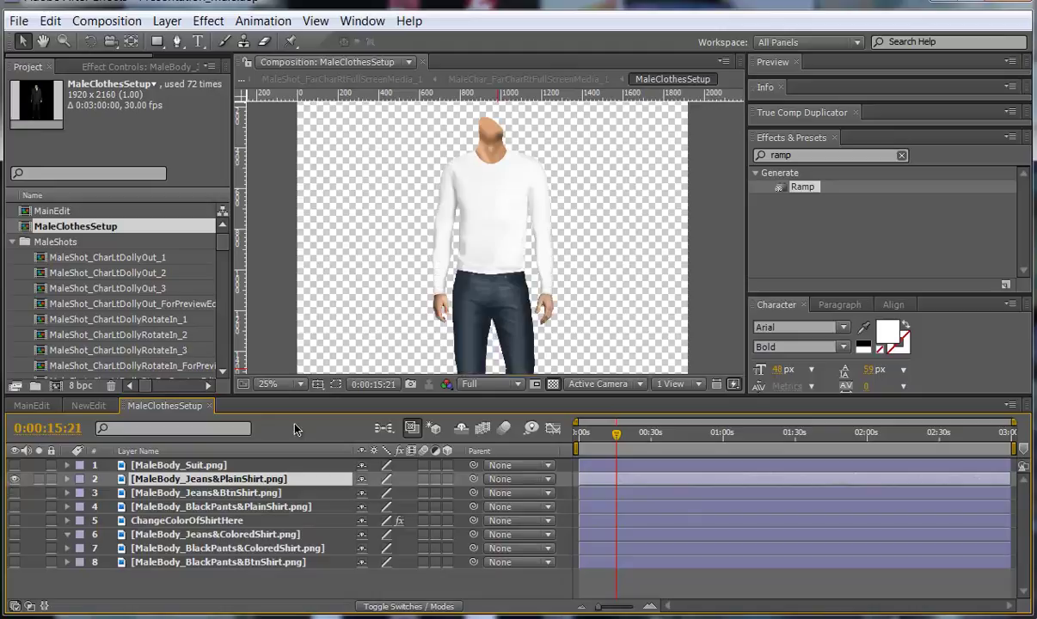
Add the social media concept image to the shirt's chest, scale it down to about 240 px wide, and hide the layer controls
drag(223, 244, 222, 364)
drag(86, 319, 494, 184)
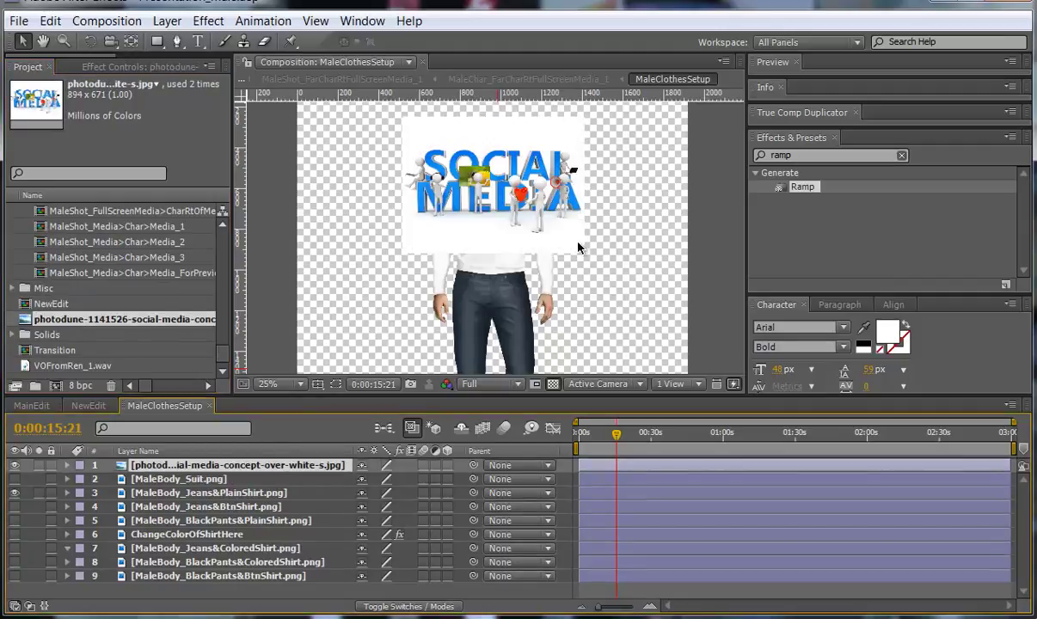
drag(584, 256, 527, 206)
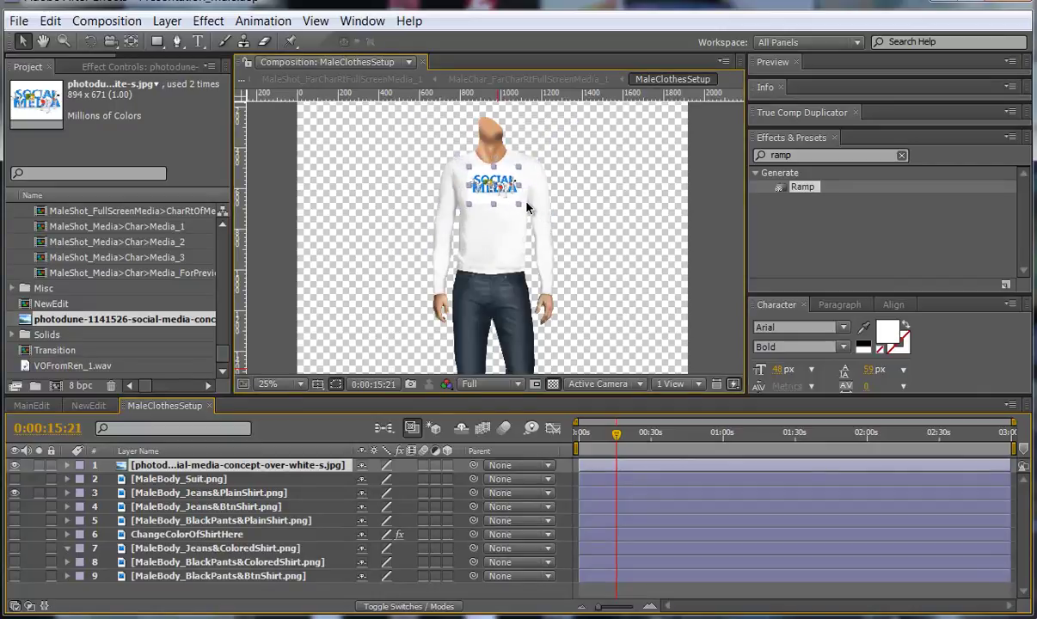
scroll(485, 215, up, 2)
key(h)
drag(482, 154, 511, 287)
key(ctrl+shift+h)
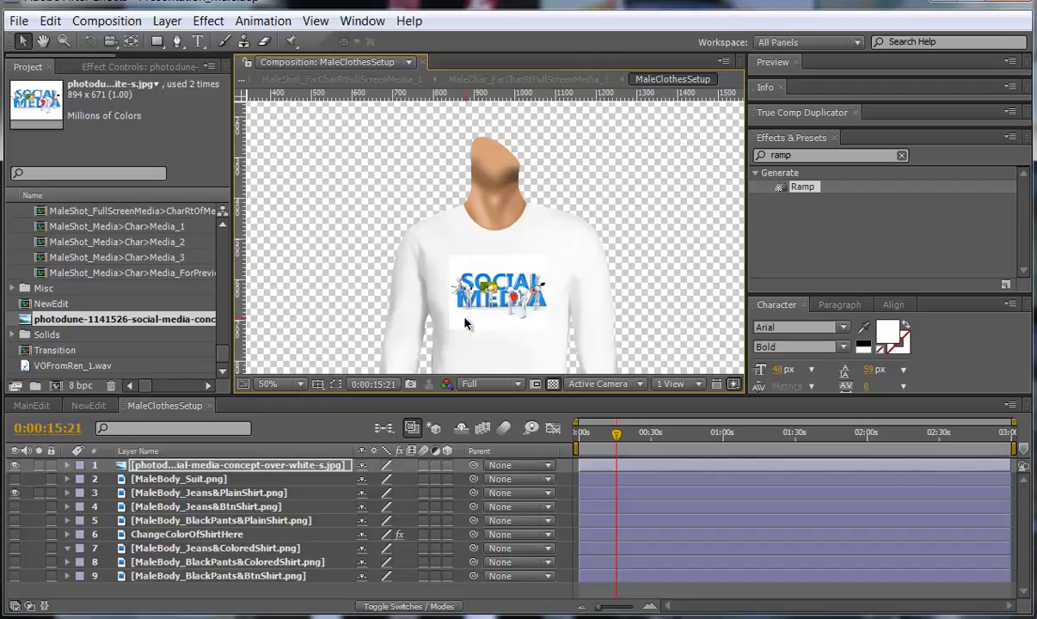
Inspect the shirt print, close the MaleClothesSetup composition, and view NewEdit at 0:00:03:20
key(space)
drag(490, 306, 507, 232)
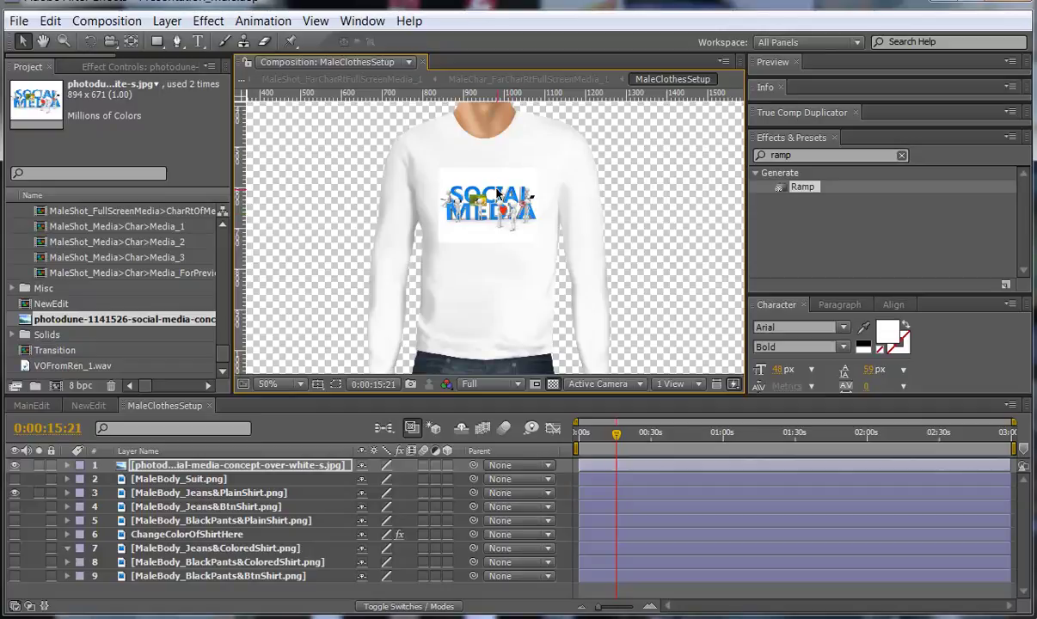
click(208, 406)
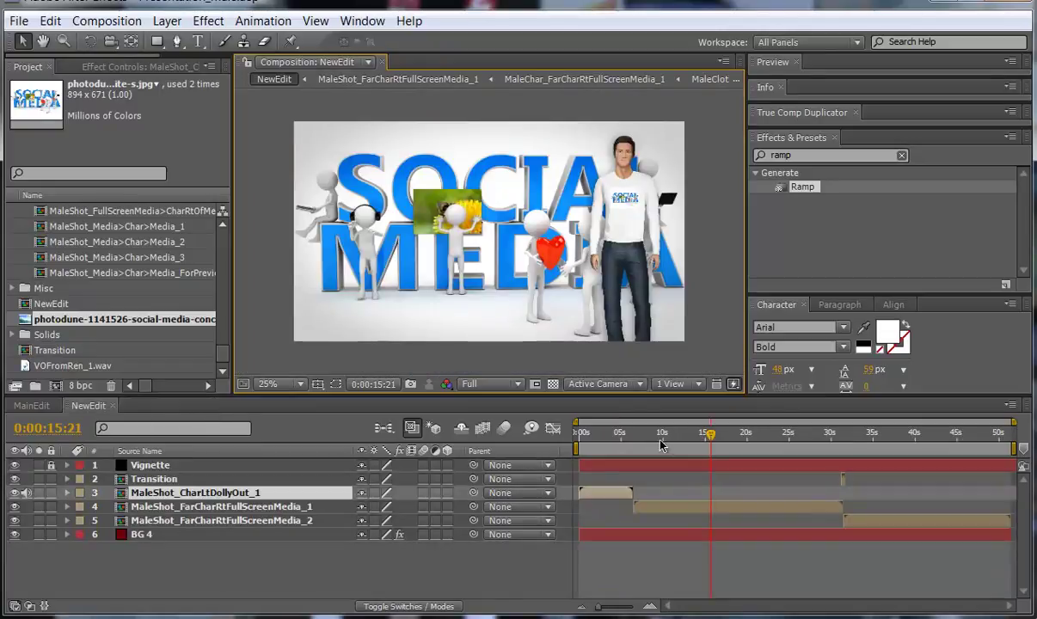
click(610, 438)
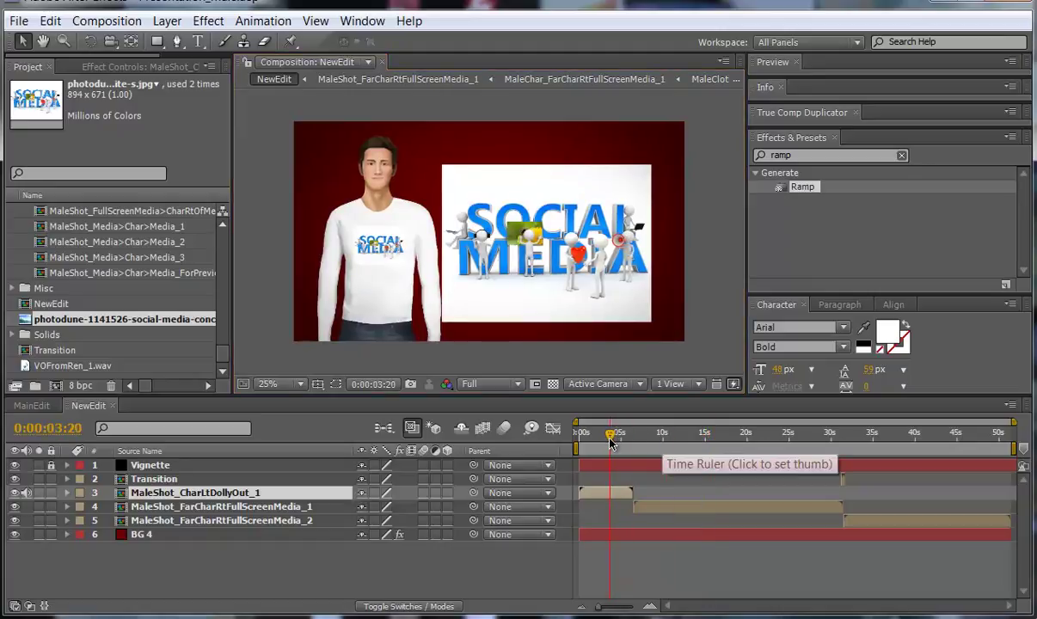